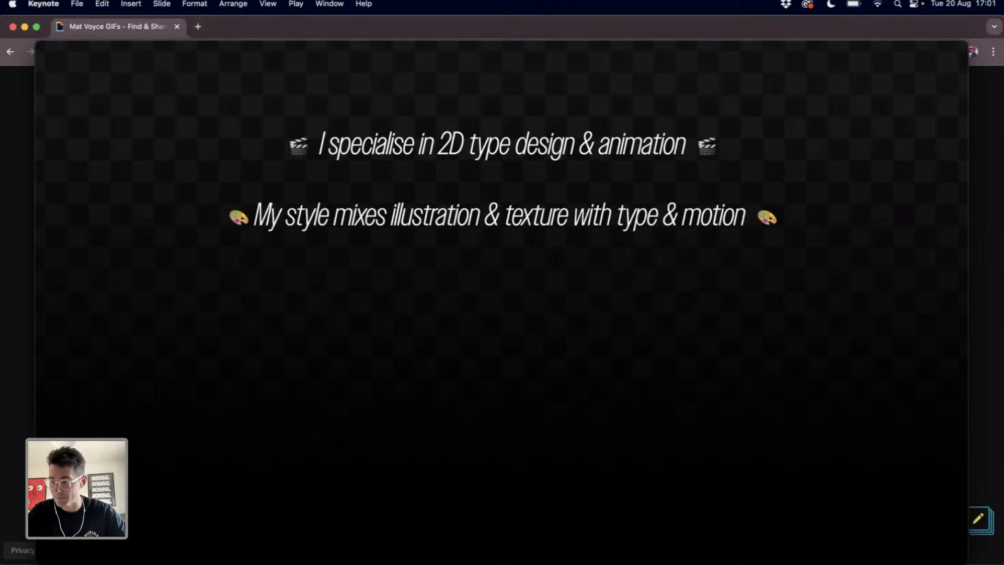
{"action": "key", "text": "Right"}
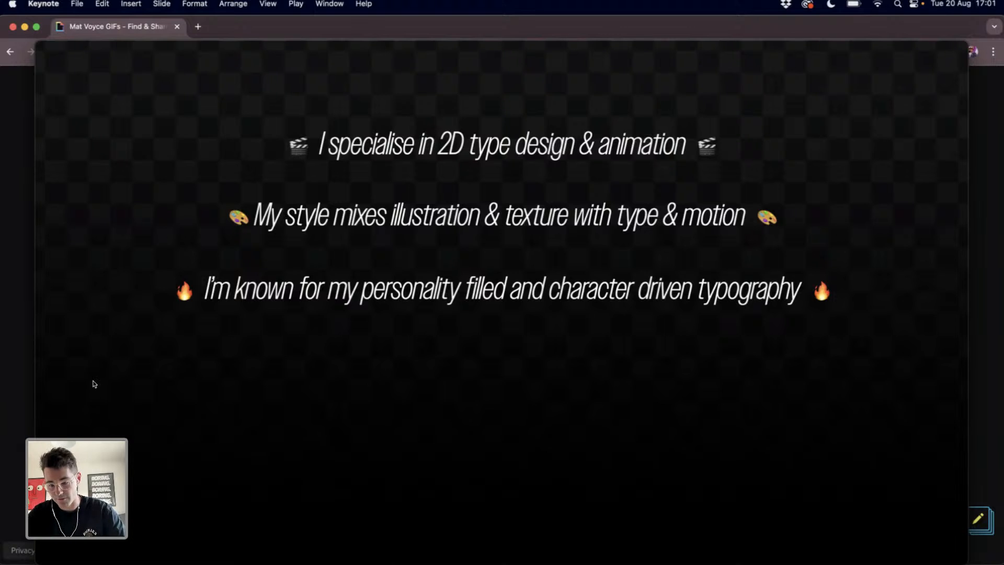
{"action": "key", "text": "Right"}
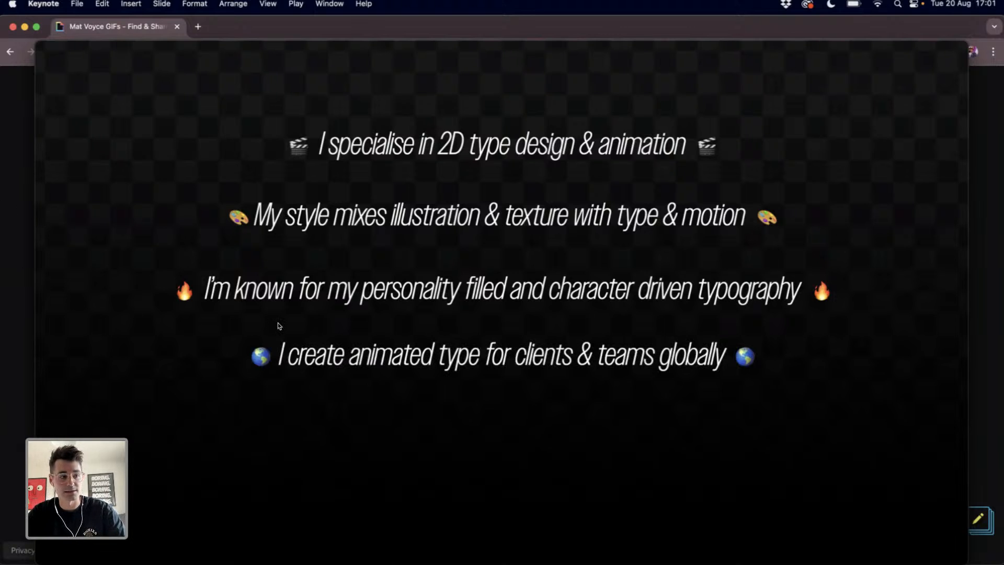
{"action": "key", "text": "Right"}
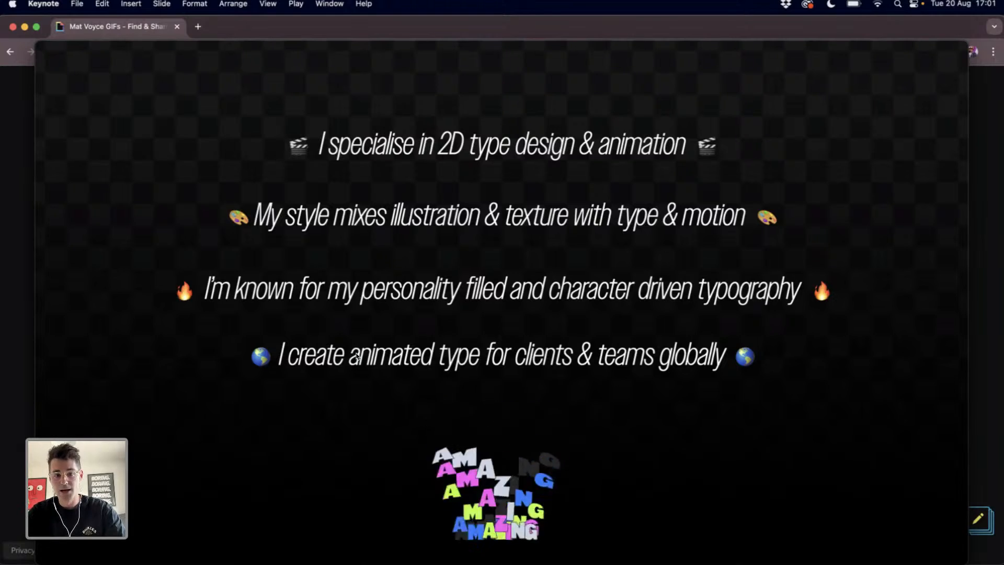
Switch to Chrome and look through the animated lettering stickers on the open GIPHY channel page
{"action": "key", "text": "super+Tab"}
{"action": "key", "text": "super+Tab"}
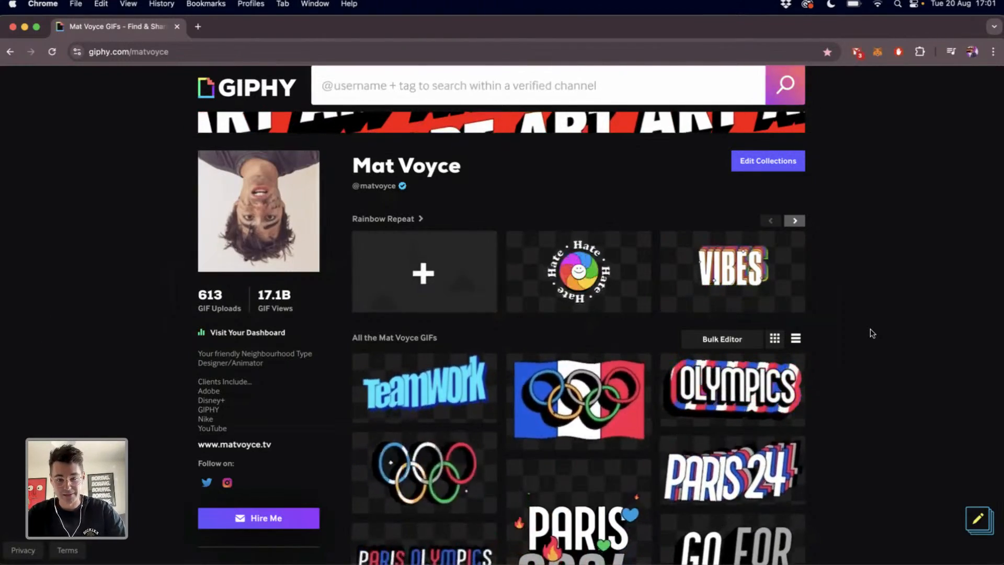
{"action": "scroll", "coordinate": [872, 334], "scroll_direction": "down", "scroll_amount": 3}
{"action": "scroll", "coordinate": [872, 333], "scroll_direction": "down", "scroll_amount": 5}
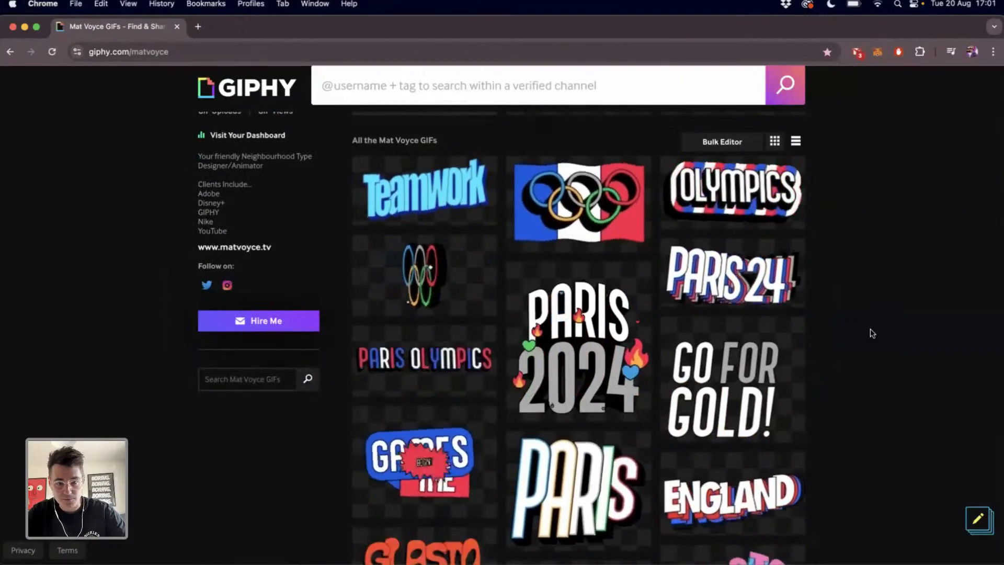
{"action": "scroll", "coordinate": [872, 333], "scroll_direction": "down", "scroll_amount": 3}
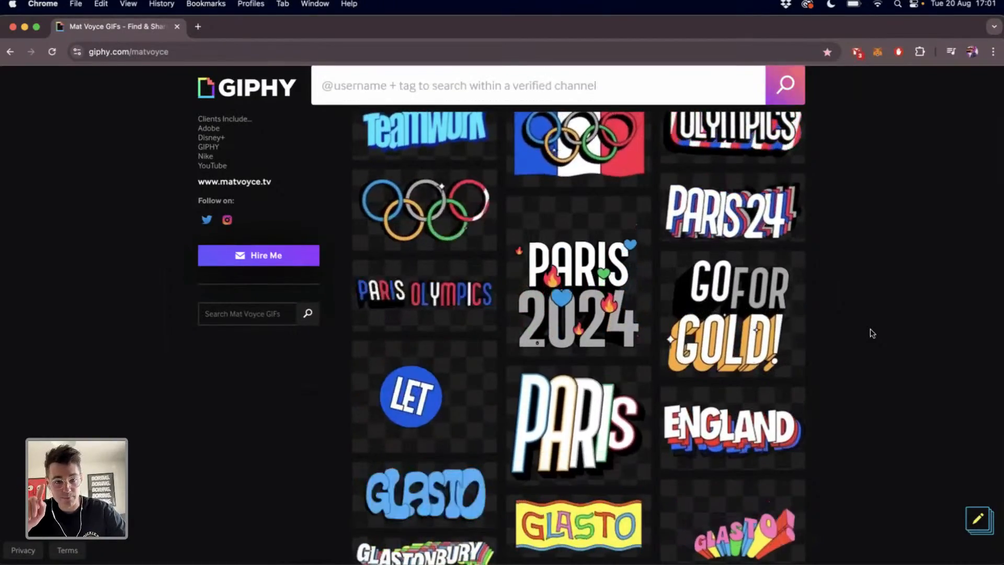
{"action": "scroll", "coordinate": [872, 333], "scroll_direction": "down", "scroll_amount": 4}
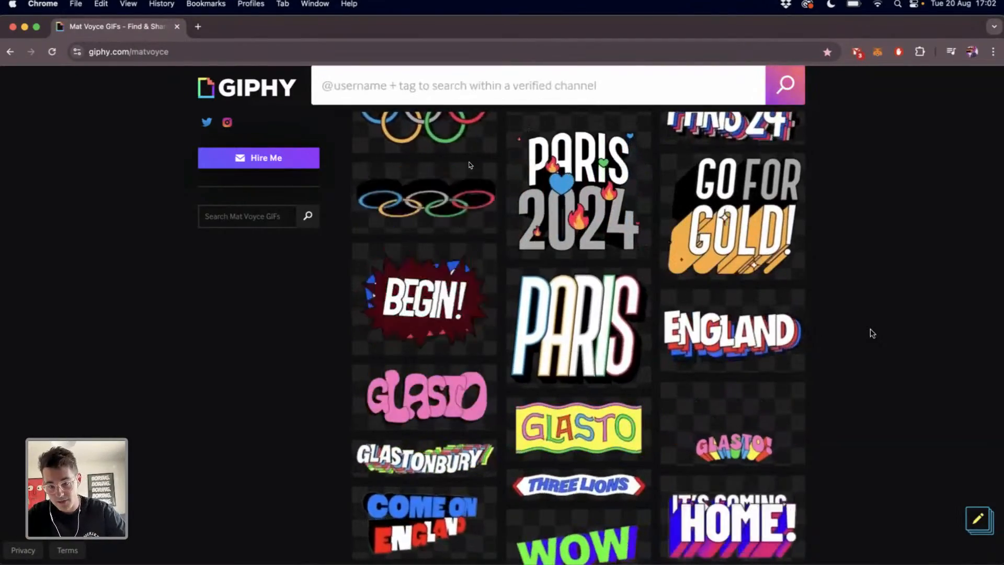
{"action": "scroll", "coordinate": [872, 333], "scroll_direction": "down", "scroll_amount": 5}
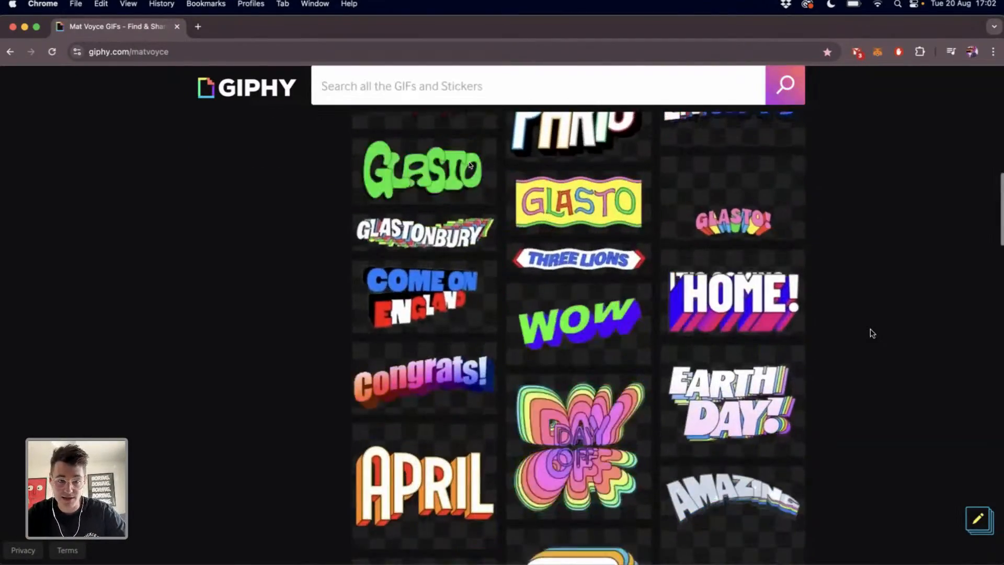
{"action": "scroll", "coordinate": [872, 333], "scroll_direction": "down", "scroll_amount": 1}
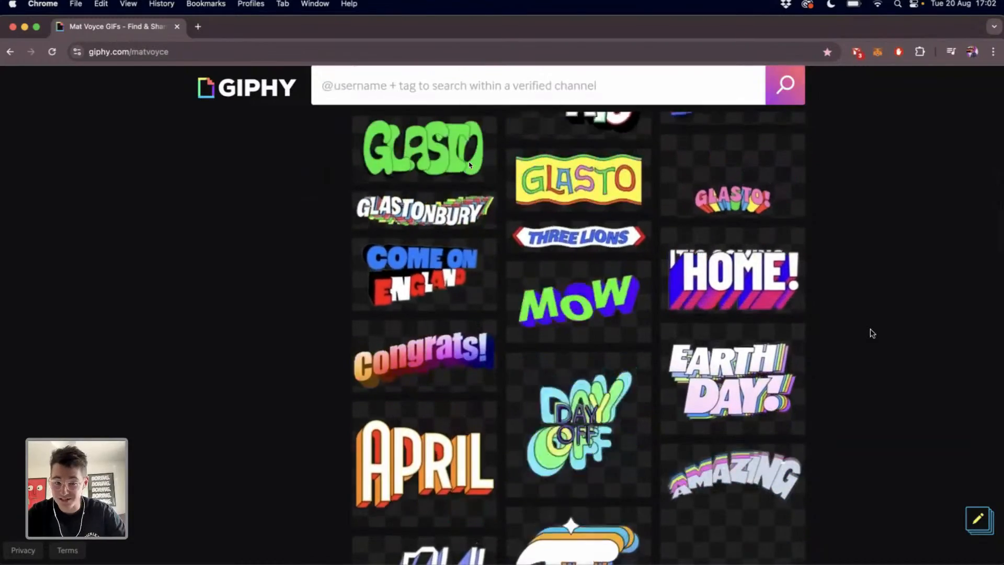
{"action": "scroll", "coordinate": [872, 333], "scroll_direction": "down", "scroll_amount": 2}
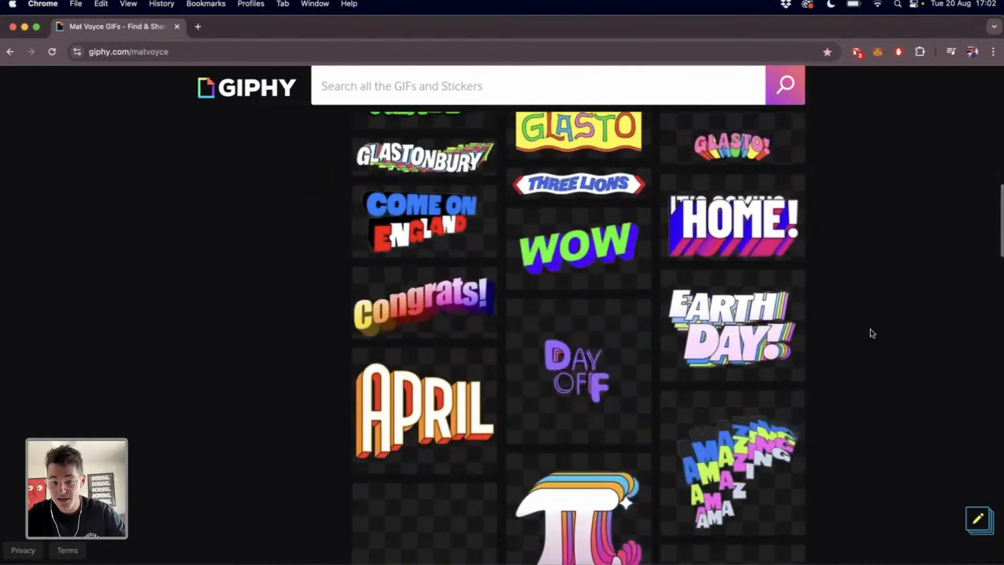
{"action": "scroll", "coordinate": [872, 333], "scroll_direction": "down", "scroll_amount": 3}
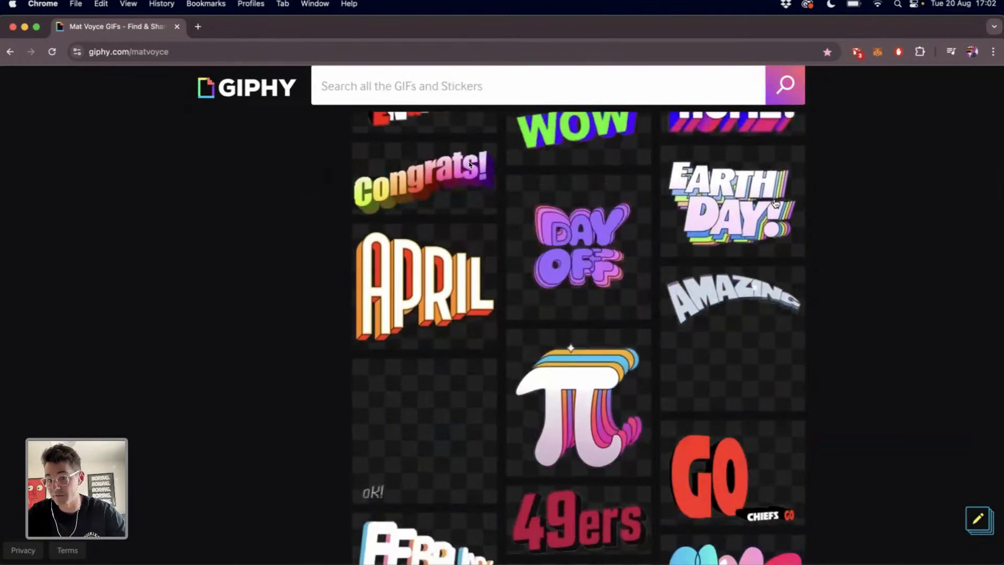
{"action": "scroll", "coordinate": [377, 307], "scroll_direction": "down", "scroll_amount": 3}
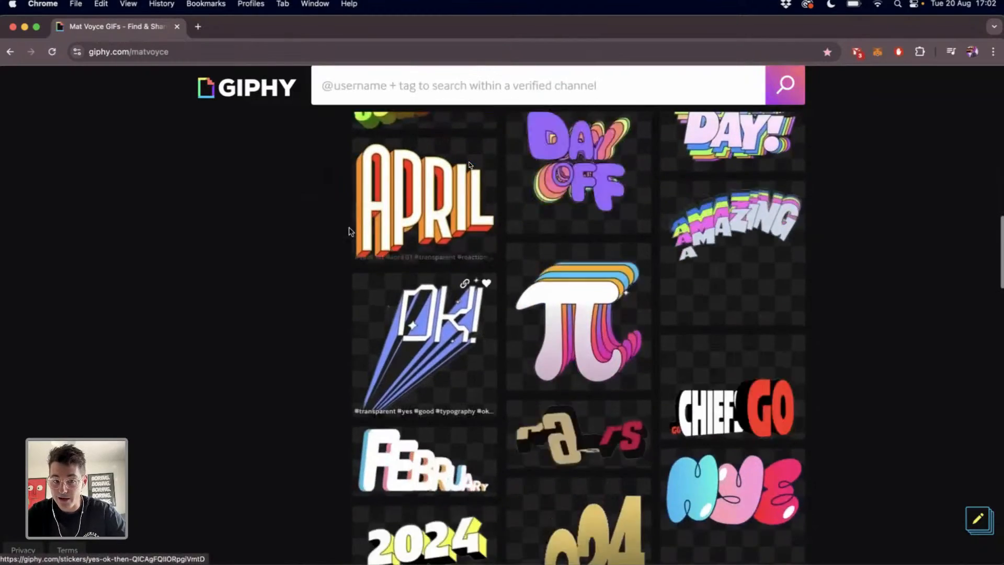
{"action": "scroll", "coordinate": [295, 269], "scroll_direction": "down", "scroll_amount": 5}
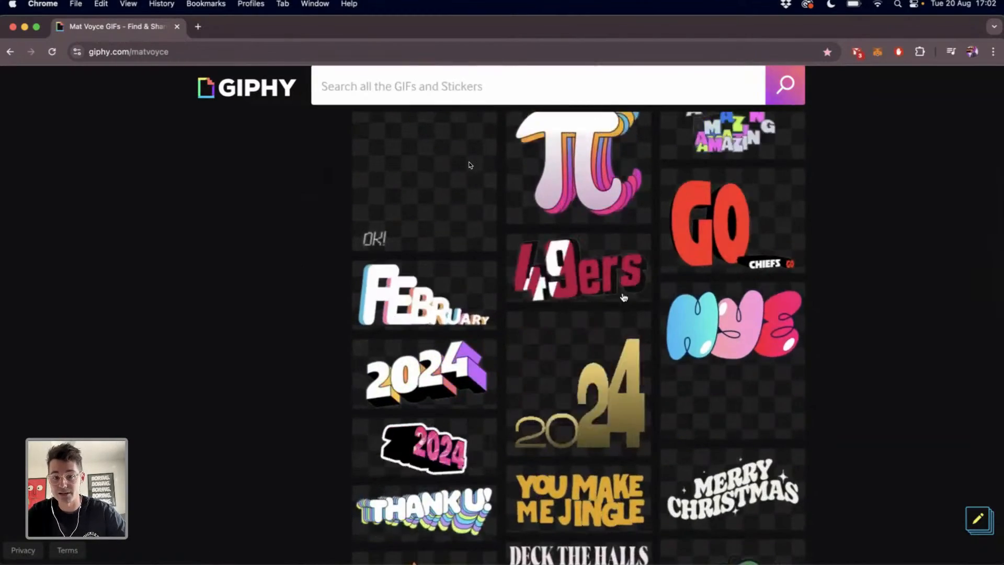
{"action": "scroll", "coordinate": [910, 267], "scroll_direction": "down", "scroll_amount": 3}
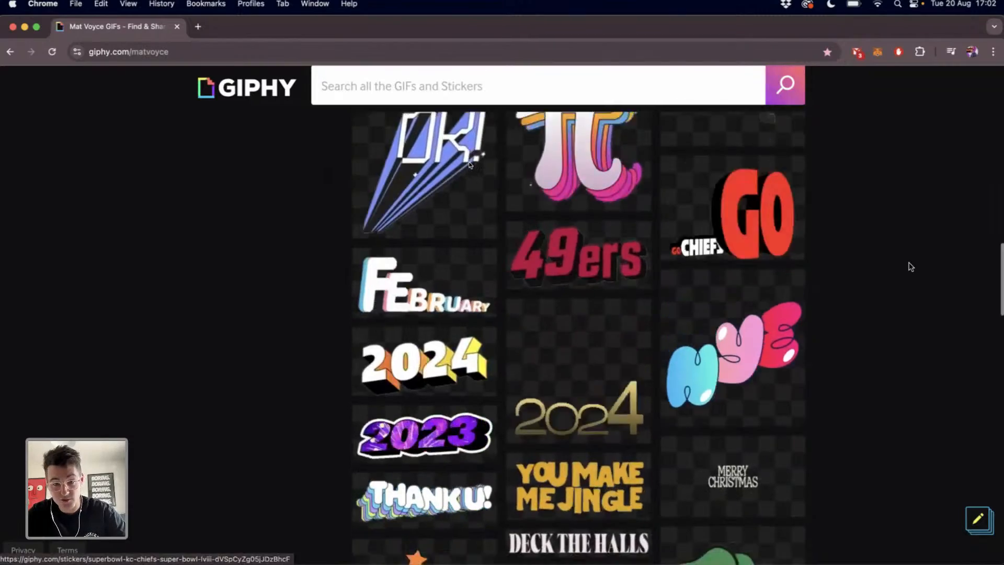
{"action": "scroll", "coordinate": [910, 267], "scroll_direction": "down", "scroll_amount": 1}
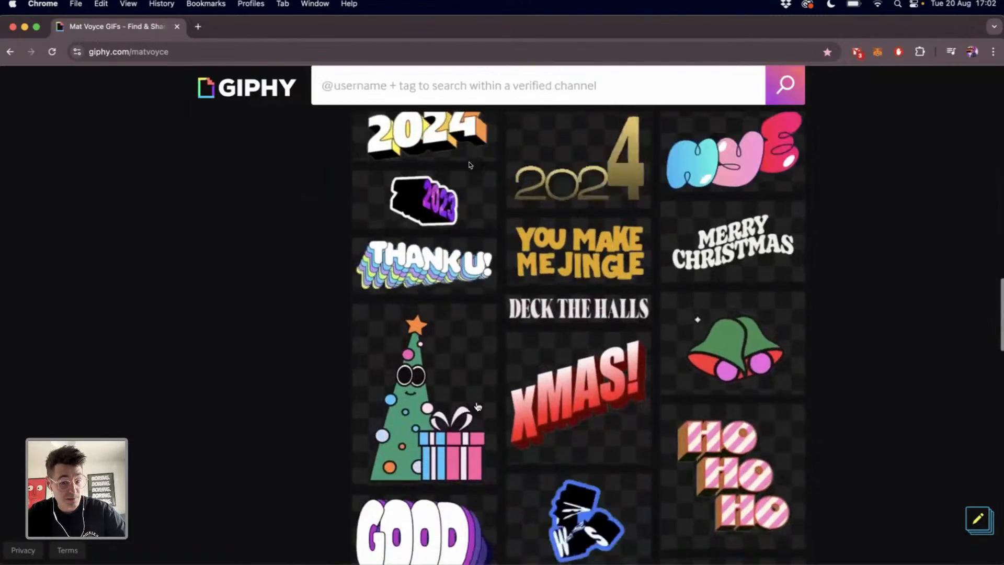
{"action": "scroll", "coordinate": [451, 403], "scroll_direction": "down", "scroll_amount": 4}
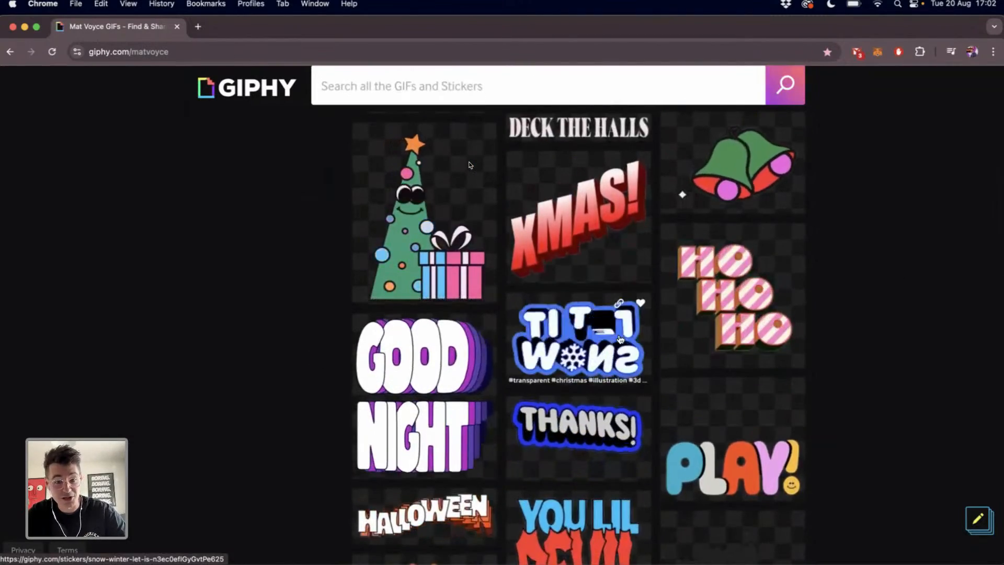
{"action": "scroll", "coordinate": [620, 340], "scroll_direction": "down", "scroll_amount": 3}
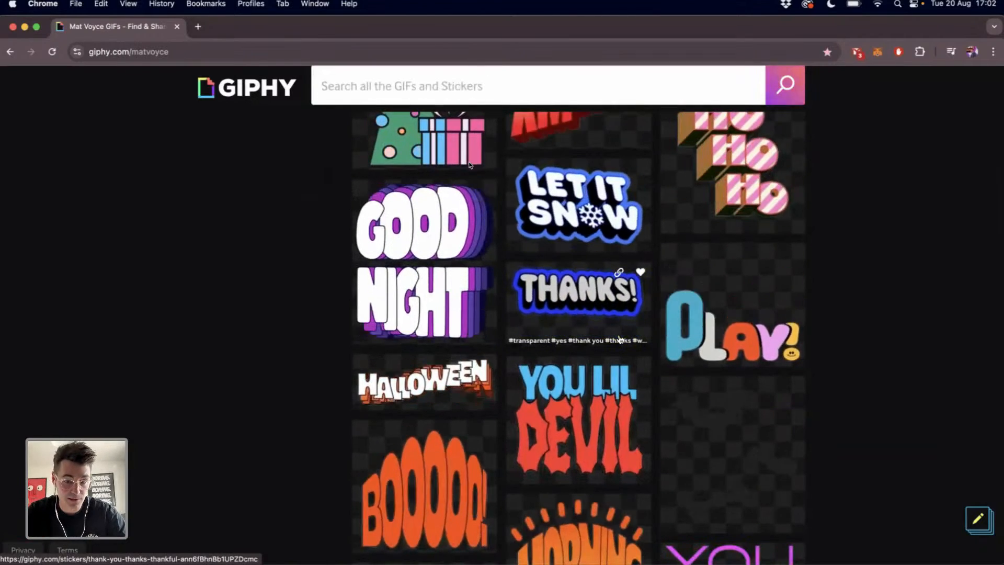
{"action": "scroll", "coordinate": [620, 339], "scroll_direction": "down", "scroll_amount": 2}
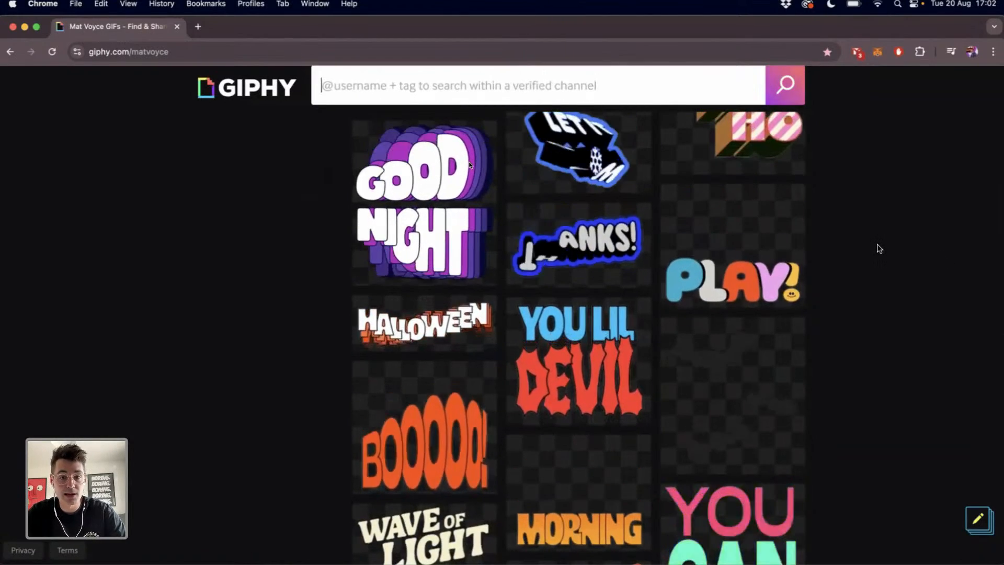
{"action": "scroll", "coordinate": [880, 249], "scroll_direction": "down", "scroll_amount": 1}
{"action": "scroll", "coordinate": [879, 249], "scroll_direction": "down", "scroll_amount": 3}
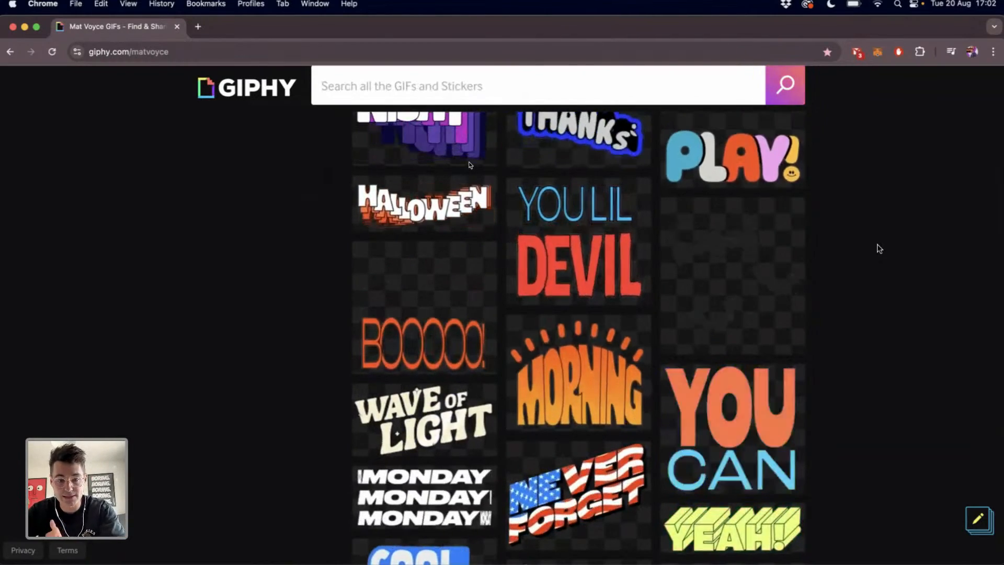
{"action": "scroll", "coordinate": [879, 249], "scroll_direction": "down", "scroll_amount": 6}
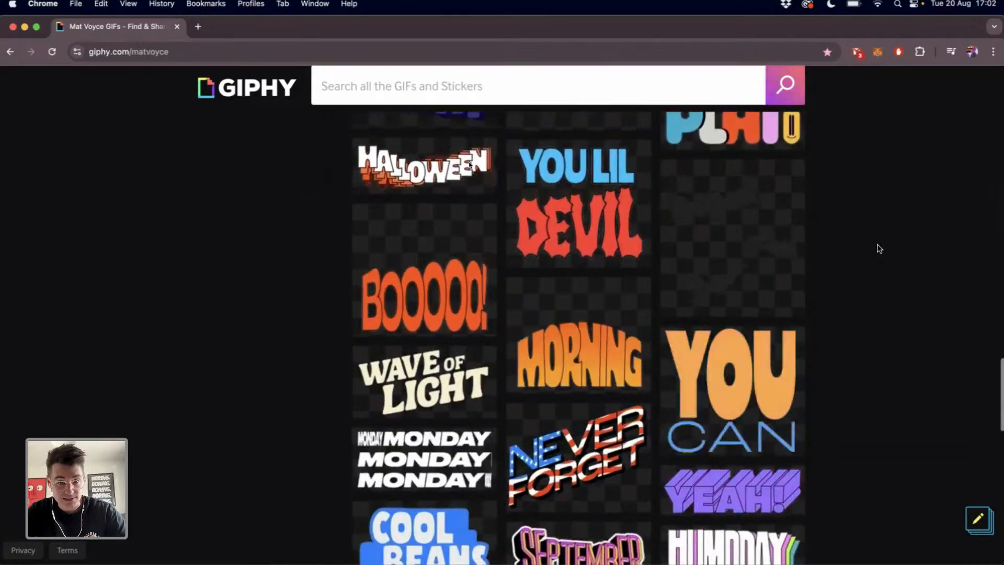
{"action": "scroll", "coordinate": [880, 249], "scroll_direction": "down", "scroll_amount": 4}
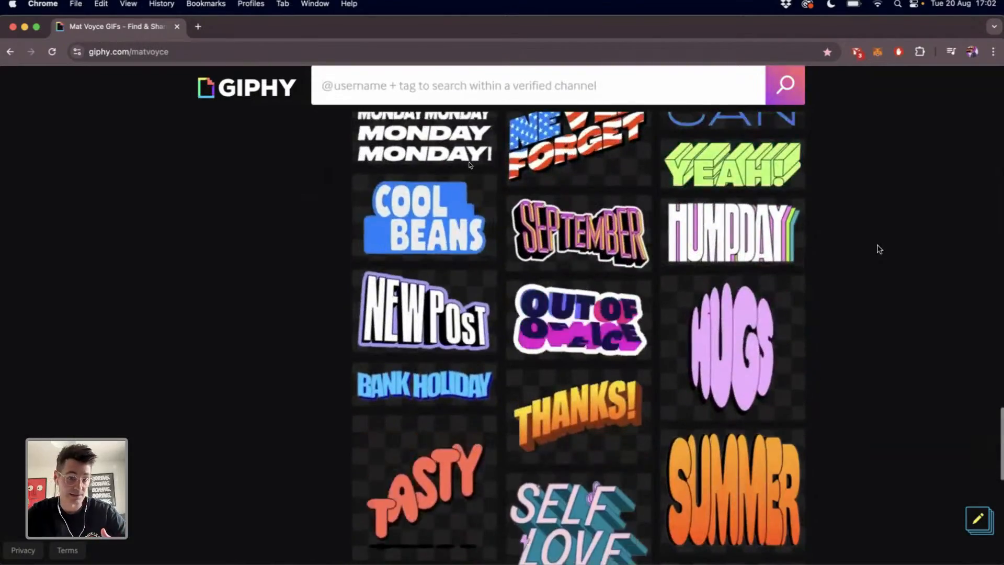
{"action": "scroll", "coordinate": [879, 249], "scroll_direction": "down", "scroll_amount": 8}
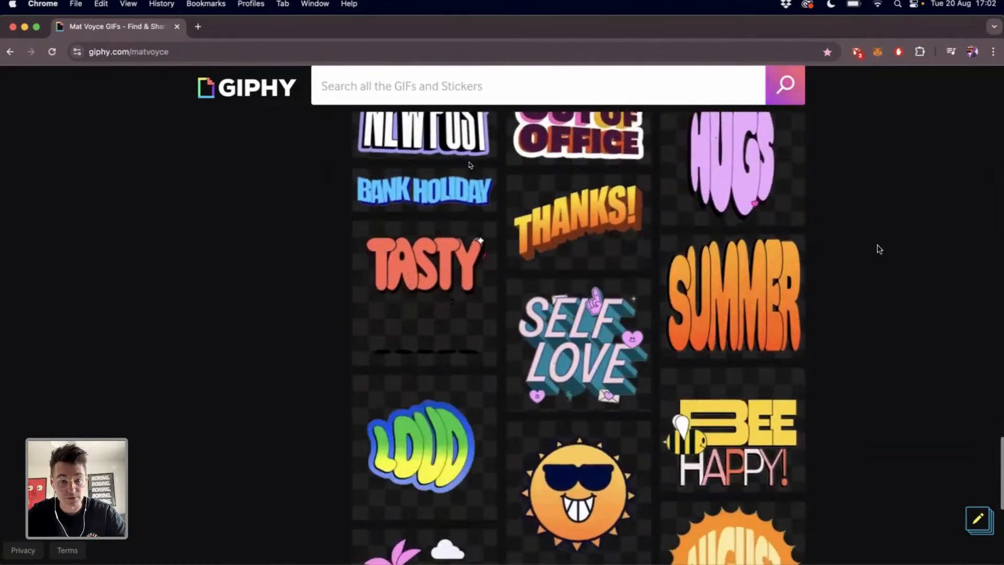
{"action": "scroll", "coordinate": [880, 248], "scroll_direction": "down", "scroll_amount": 6}
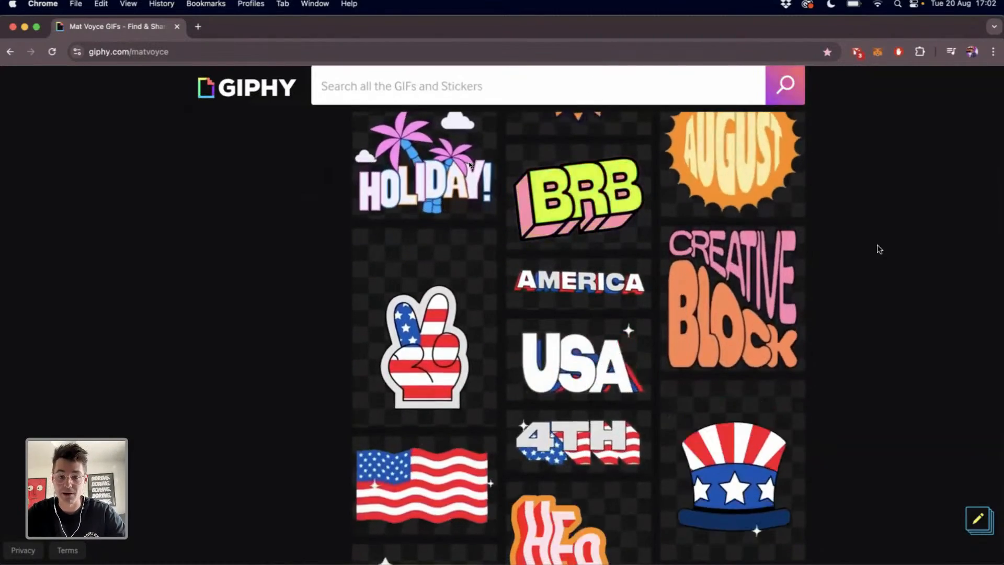
{"action": "scroll", "coordinate": [879, 249], "scroll_direction": "down", "scroll_amount": 5}
{"action": "scroll", "coordinate": [879, 248], "scroll_direction": "down", "scroll_amount": 3}
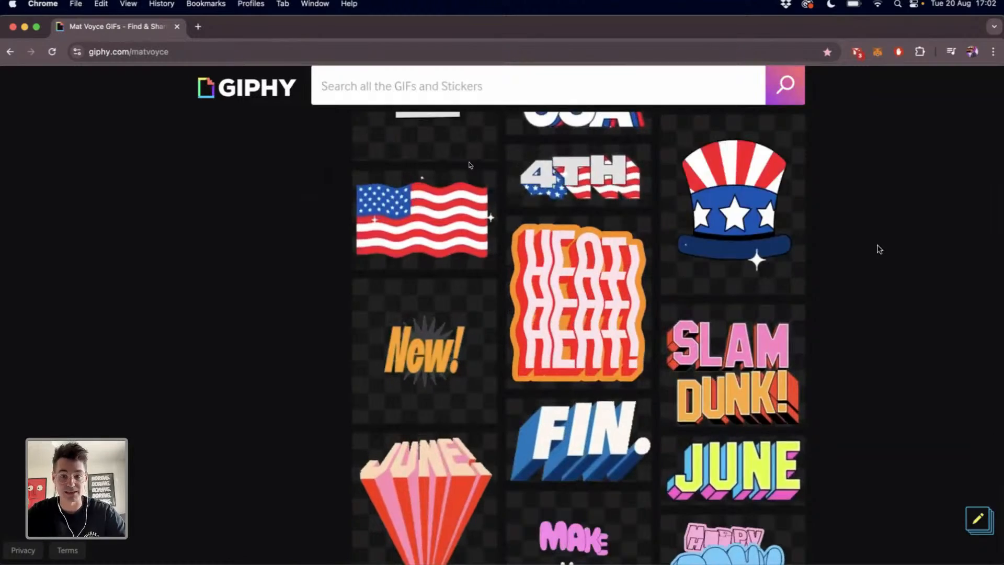
{"action": "scroll", "coordinate": [879, 249], "scroll_direction": "down", "scroll_amount": 4}
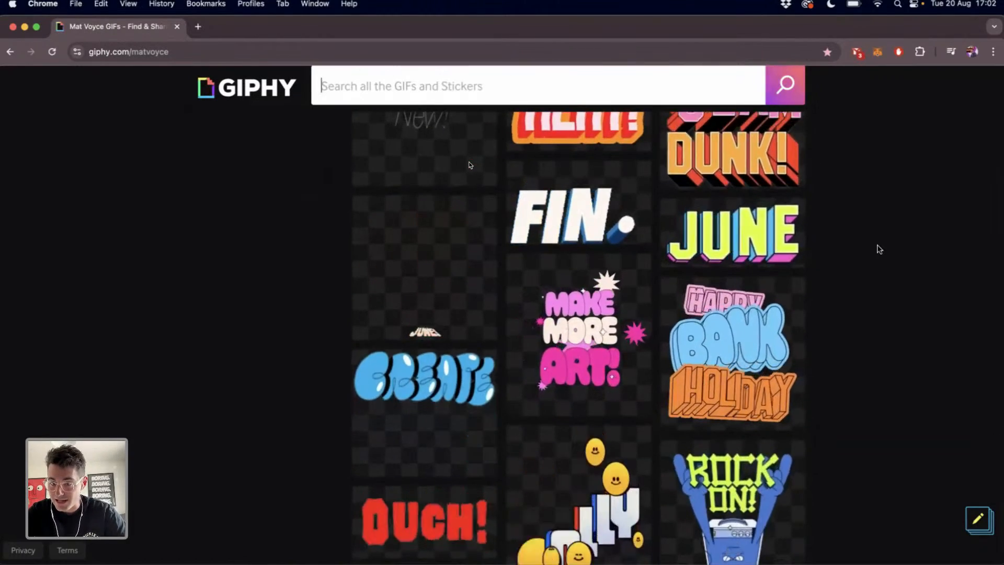
{"action": "scroll", "coordinate": [879, 249], "scroll_direction": "down", "scroll_amount": 3}
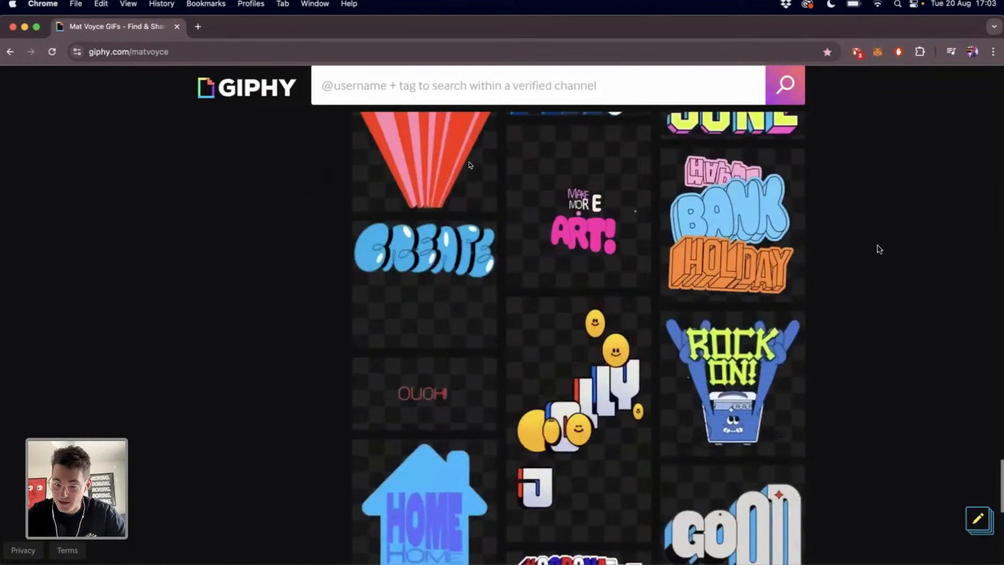
{"action": "scroll", "coordinate": [419, 209], "scroll_direction": "down", "scroll_amount": 2}
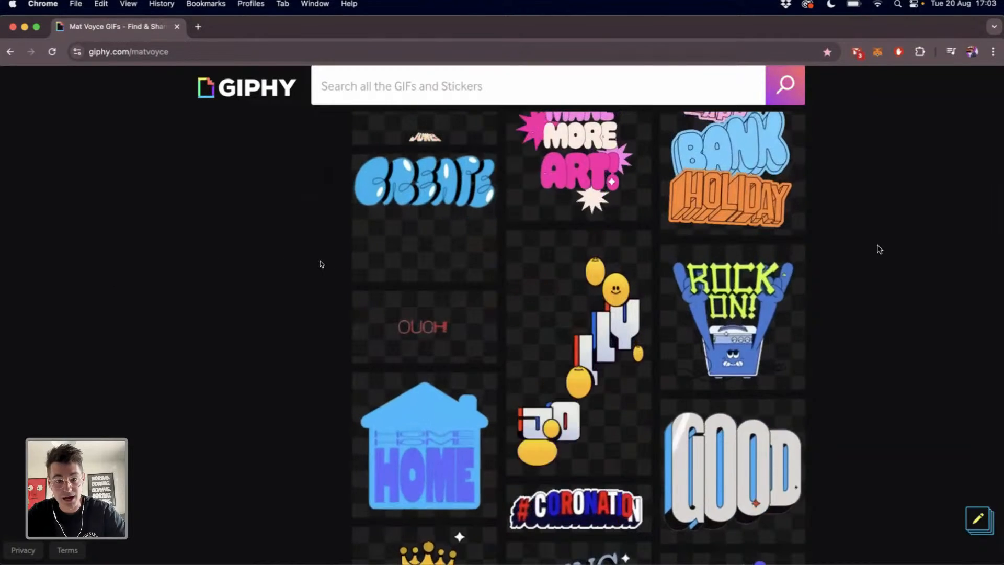
{"action": "scroll", "coordinate": [293, 264], "scroll_direction": "down", "scroll_amount": 1}
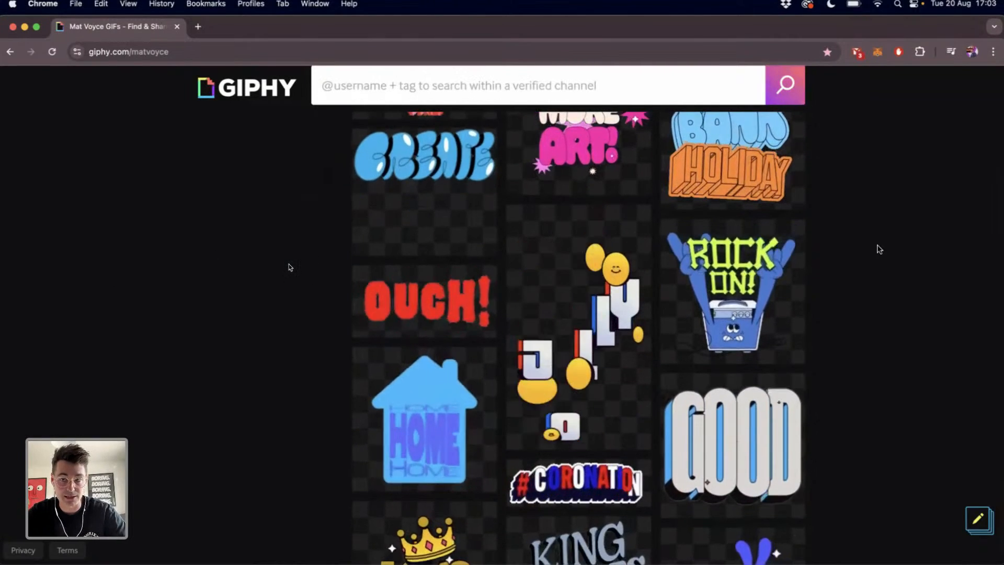
Switch to Illustrator and check the artboard's dimensions in the ADOBE_LIVE document
{"action": "key", "text": "super+Tab"}
{"action": "key", "text": "super+Tab"}
{"action": "key", "text": "super+Tab"}
{"action": "key", "text": "super+Tab"}
{"action": "key", "text": "super+Tab"}
{"action": "key", "text": "super+Tab"}
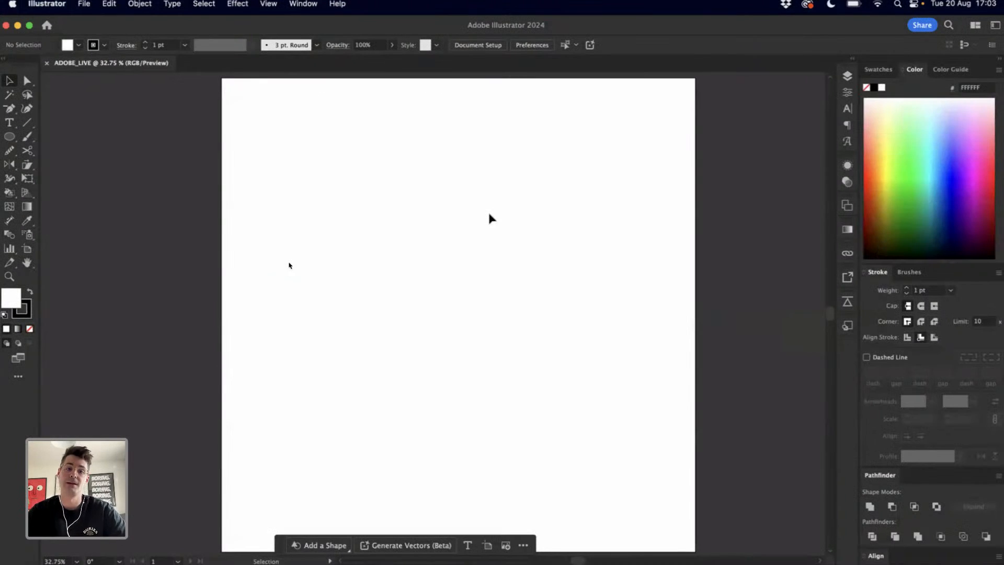
{"action": "scroll", "coordinate": [290, 266], "scroll_direction": "left", "scroll_amount": 1}
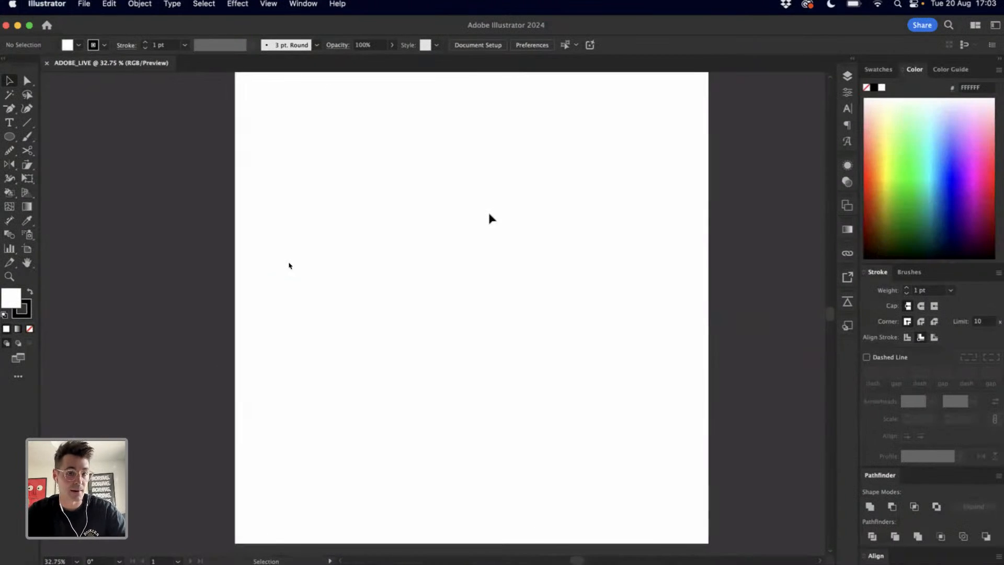
{"action": "scroll", "coordinate": [290, 267], "scroll_direction": "up", "scroll_amount": 1}
{"action": "scroll", "coordinate": [47, 311], "scroll_direction": "down", "scroll_amount": 1}
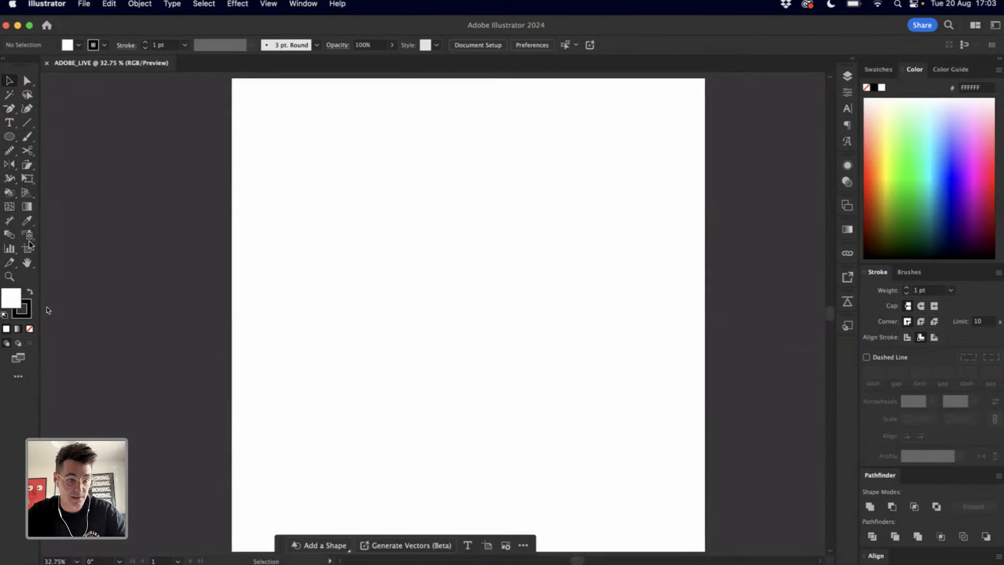
{"action": "key", "text": "shift+o"}
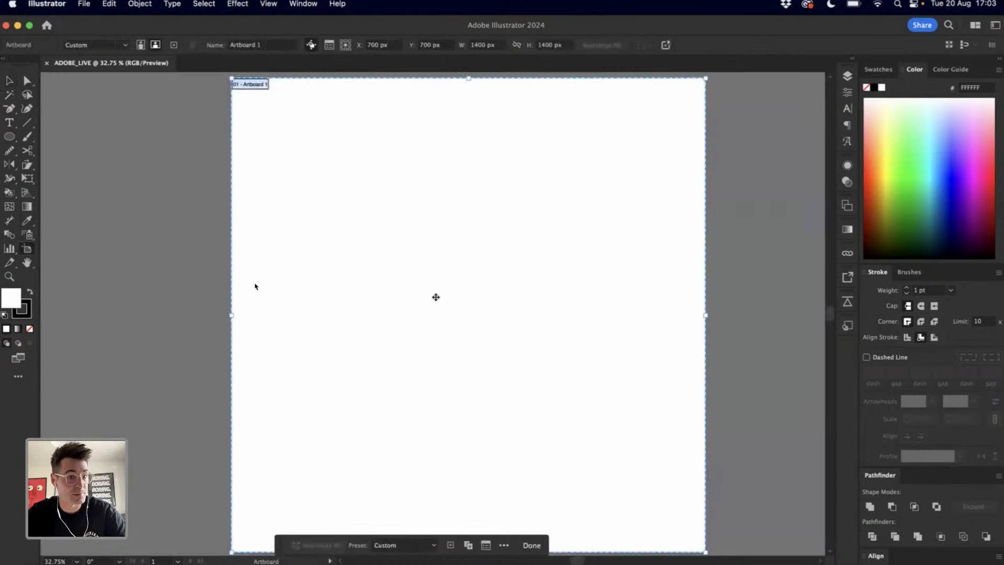
{"action": "key", "text": "v"}
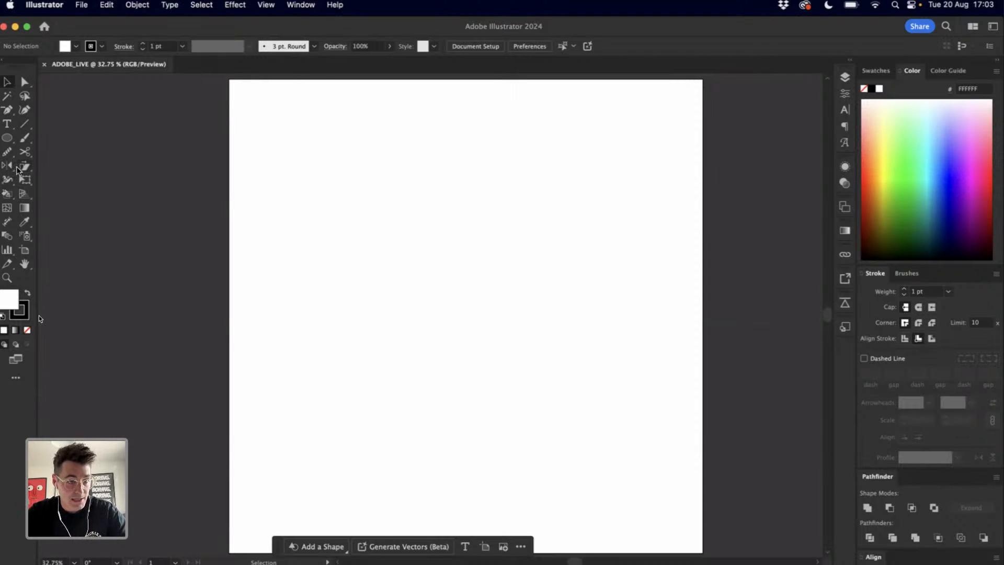
Create an area text box across the middle of the artboard containing the word "MORNING!"
{"action": "key", "text": "t"}
{"action": "left_click_drag", "start_coordinate": [243, 178], "coordinate": [678, 433]}
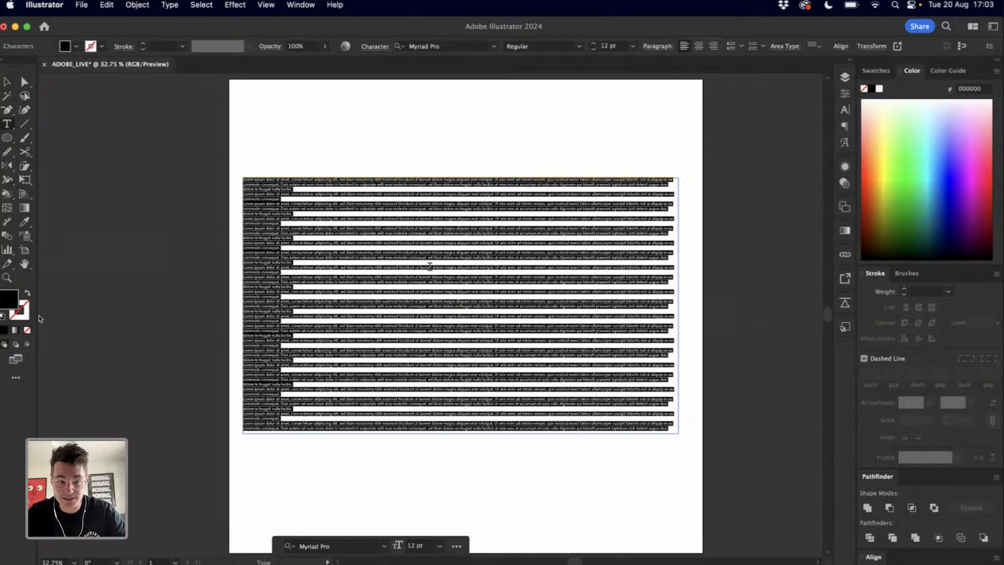
{"action": "key", "text": "BackSpace"}
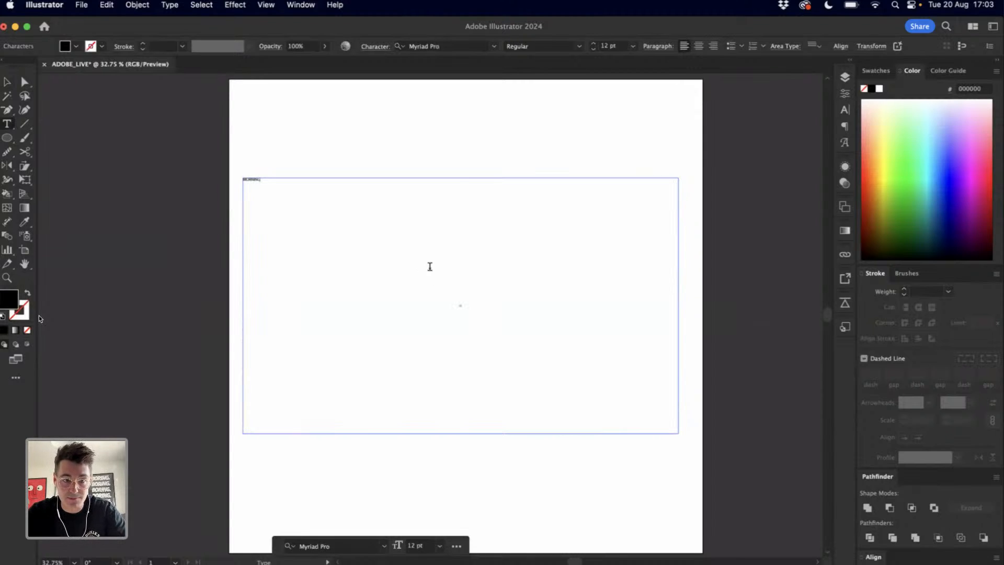
Enlarge the MORNING! text to a font size of 240 pt
{"action": "key", "text": "super+a"}
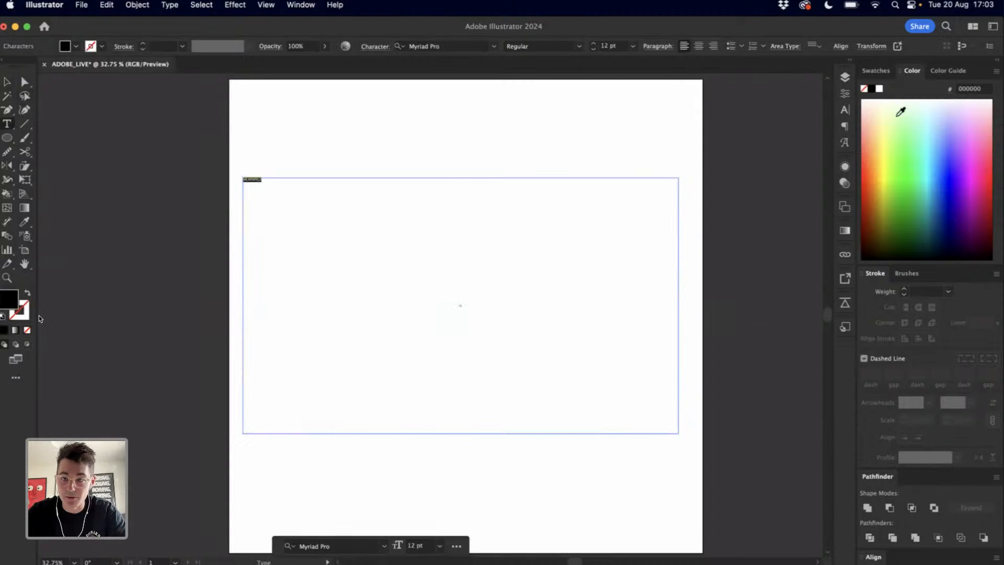
{"action": "left_click", "coordinate": [845, 111]}
{"action": "key", "text": "Escape"}
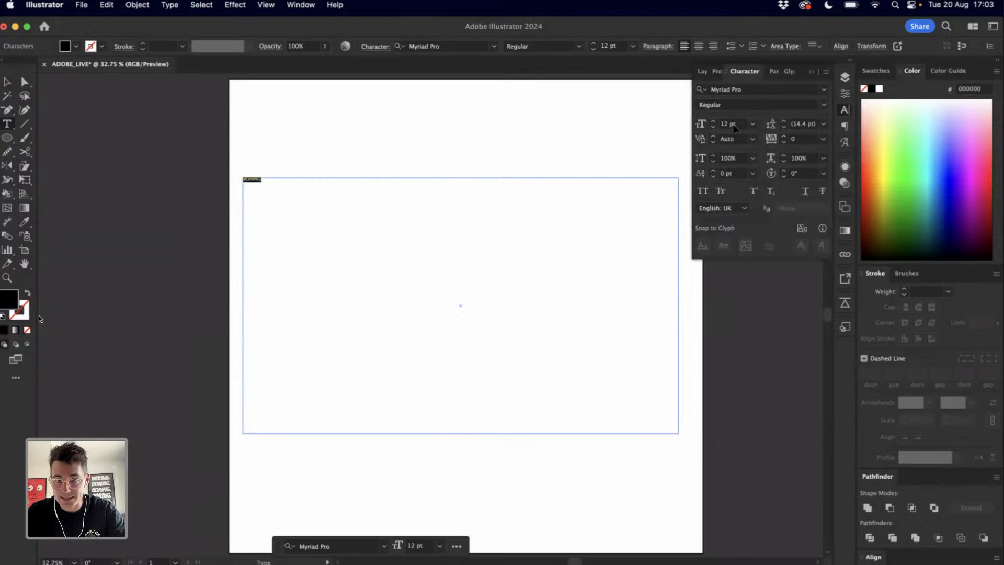
{"action": "left_click", "coordinate": [733, 125]}
{"action": "scroll", "coordinate": [734, 125], "scroll_direction": "up", "scroll_amount": 20}
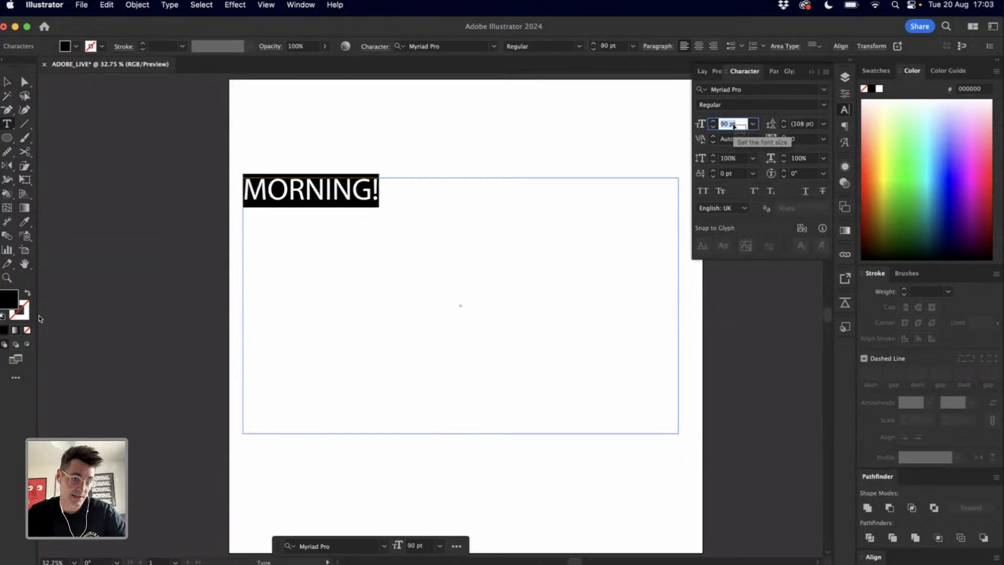
{"action": "scroll", "coordinate": [737, 127], "scroll_direction": "up", "scroll_amount": 20}
{"action": "key", "text": "shift+Up"}
{"action": "key", "text": "shift+Up"}
{"action": "key", "text": "shift+Up"}
{"action": "key", "text": "shift+Up"}
{"action": "key", "text": "shift+Up"}
{"action": "key", "text": "shift+Up"}
{"action": "key", "text": "shift+Up"}
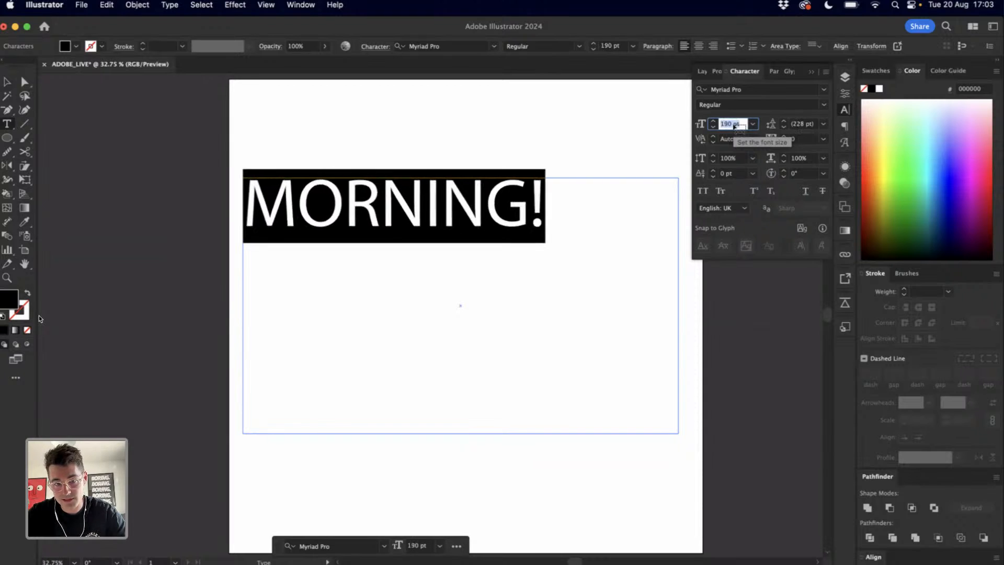
Convert the MORNING! area text to point type and move it to the lower part of the artboard
{"action": "left_click", "coordinate": [7, 82]}
{"action": "double_click", "coordinate": [688, 305]}
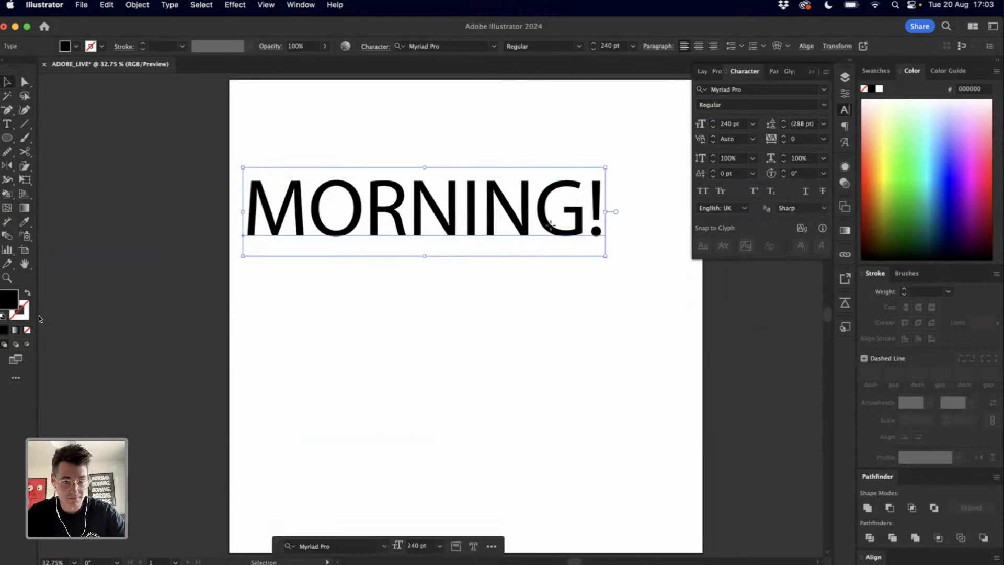
{"action": "left_click_drag", "start_coordinate": [551, 226], "coordinate": [589, 365]}
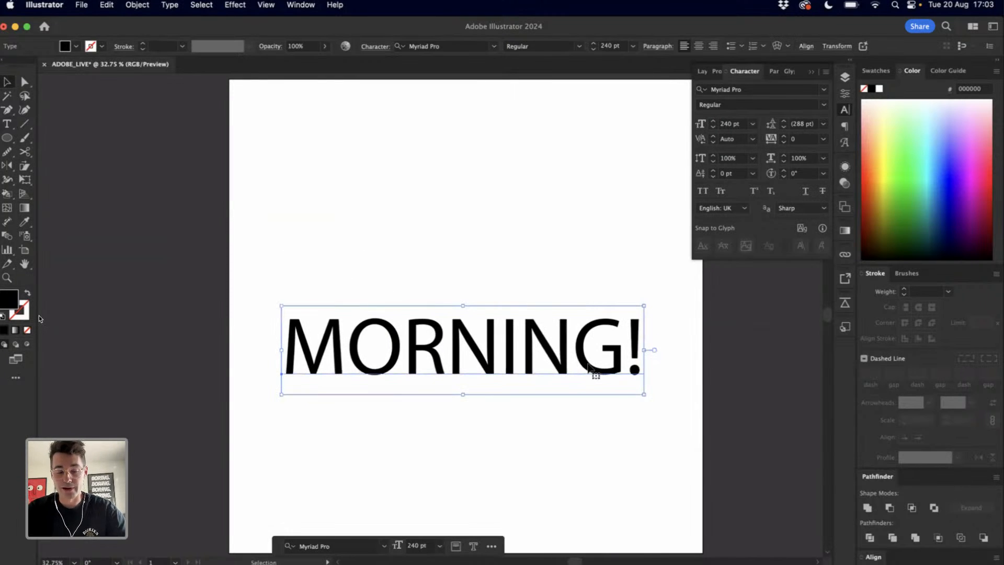
{"action": "left_click", "coordinate": [583, 262]}
{"action": "key", "text": "super+z"}
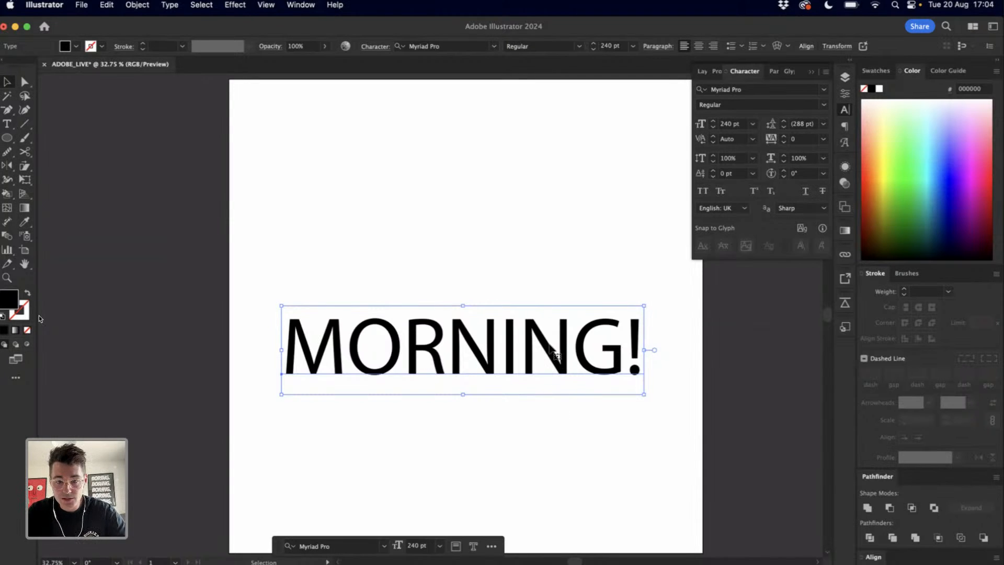
{"action": "left_click_drag", "start_coordinate": [549, 343], "coordinate": [549, 346]}
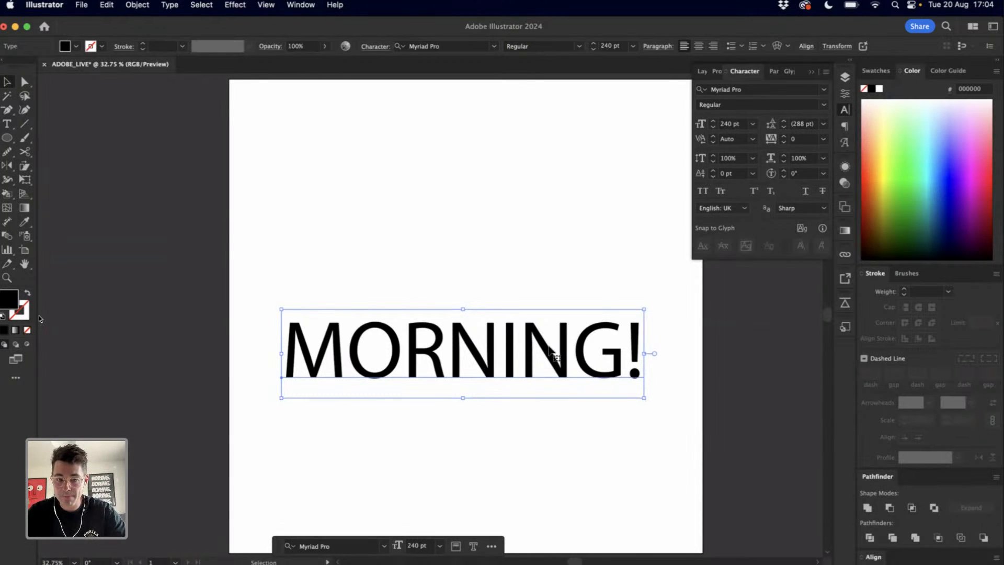
{"action": "left_click_drag", "start_coordinate": [519, 359], "coordinate": [519, 402]}
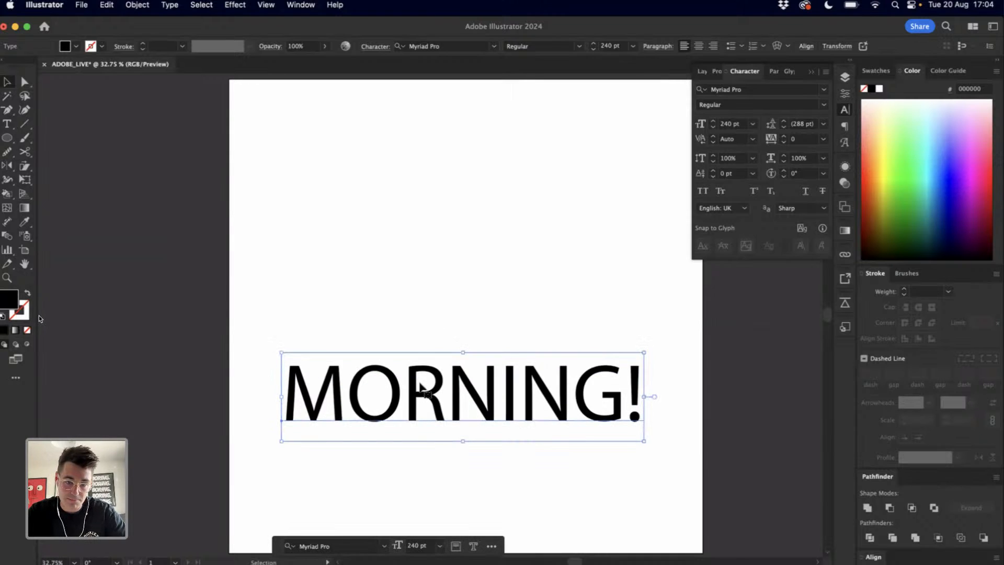
Try stretching the MORNING! text vertically to about 705 pt without changing its width, and undo the distortion
{"action": "left_click_drag", "start_coordinate": [463, 353], "coordinate": [469, 182]}
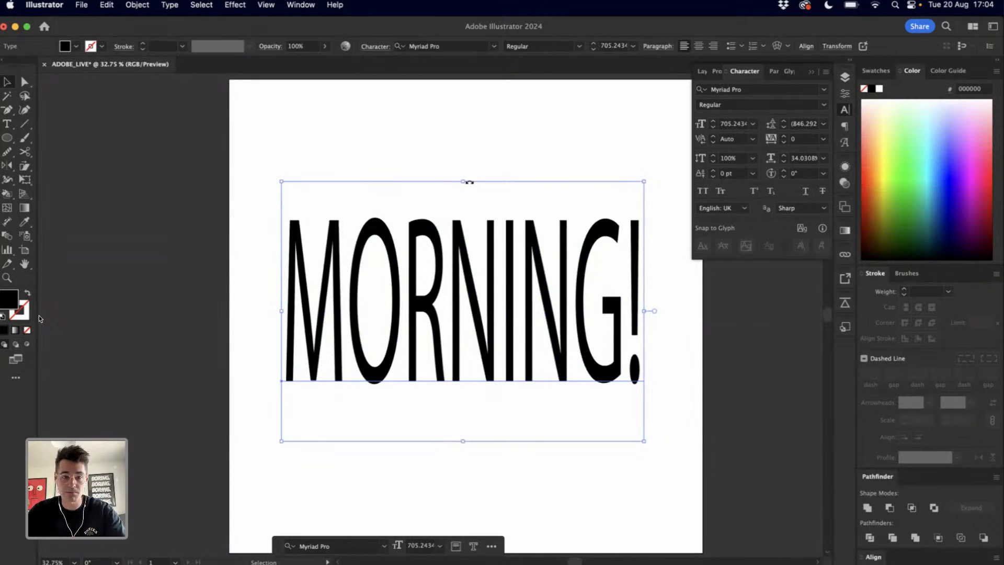
{"action": "key", "text": "super+z"}
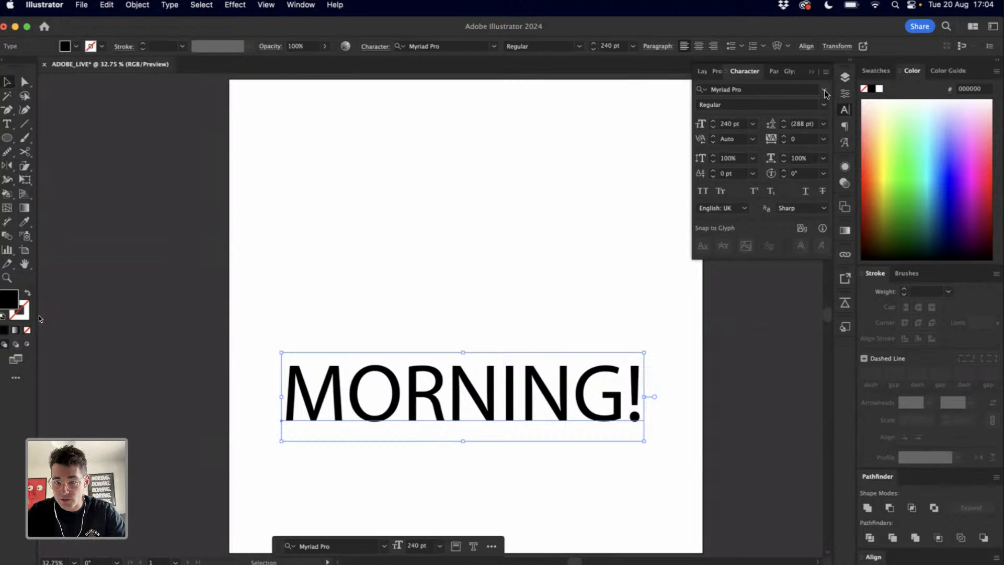
Browse the font list, search for "HOSS" and set the MORNING! text in Hoss Round Regular
{"action": "left_click", "coordinate": [825, 93]}
{"action": "scroll", "coordinate": [785, 176], "scroll_direction": "down", "scroll_amount": 5}
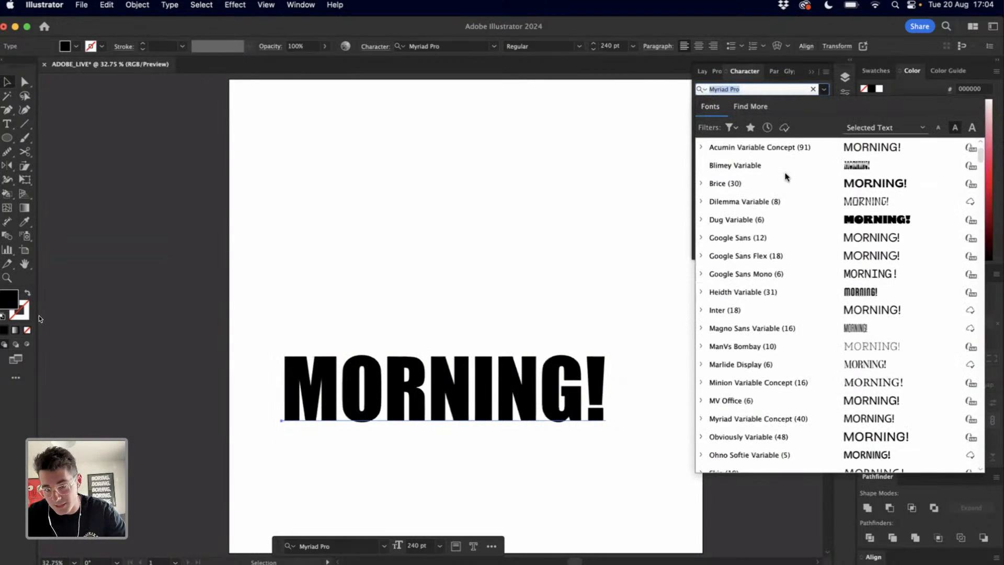
{"action": "scroll", "coordinate": [766, 219], "scroll_direction": "down", "scroll_amount": 3}
{"action": "scroll", "coordinate": [764, 237], "scroll_direction": "down", "scroll_amount": 10}
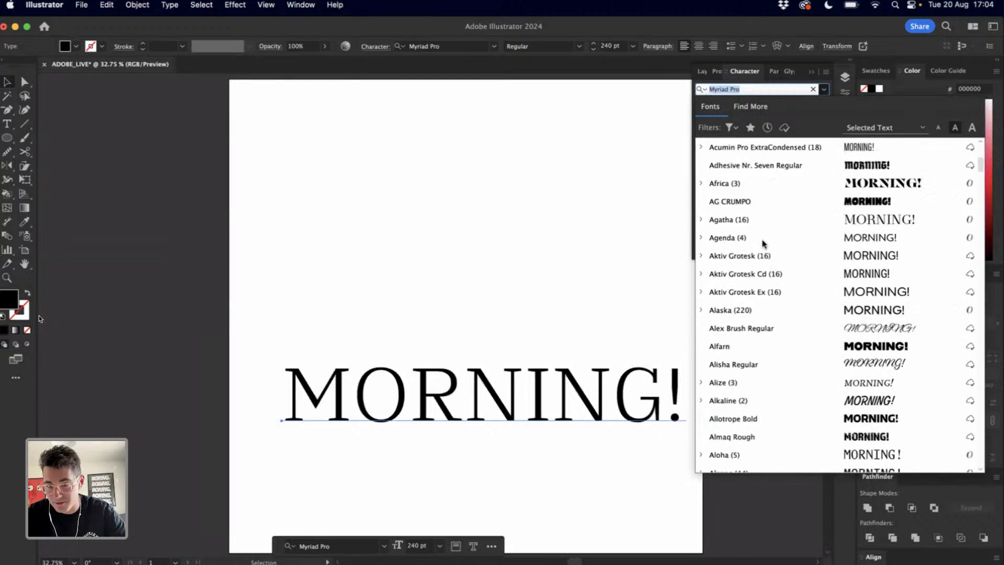
{"action": "scroll", "coordinate": [763, 244], "scroll_direction": "down", "scroll_amount": 15}
{"action": "scroll", "coordinate": [763, 238], "scroll_direction": "up", "scroll_amount": 20}
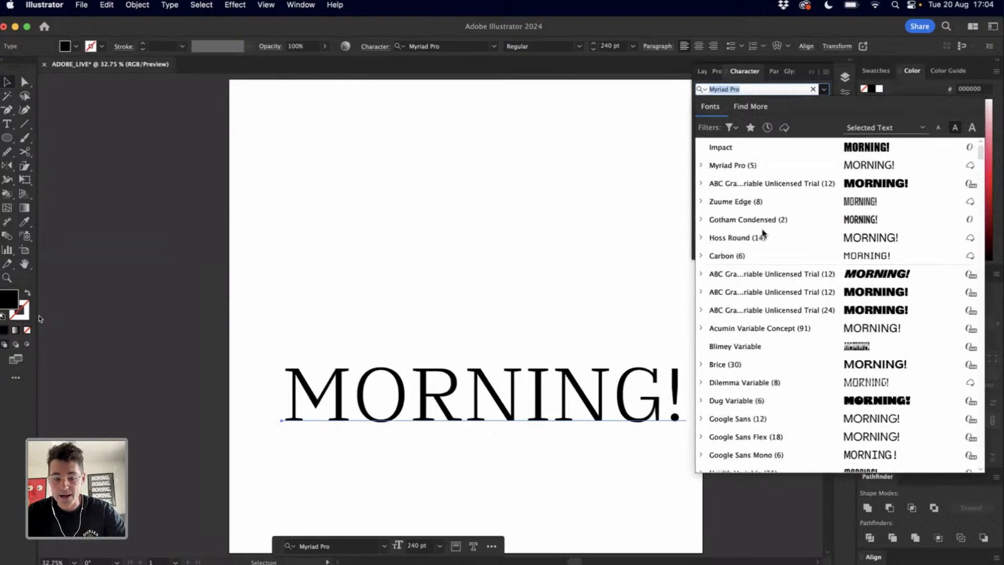
{"action": "scroll", "coordinate": [763, 234], "scroll_direction": "up", "scroll_amount": 1}
{"action": "type", "text": "HOSS"}
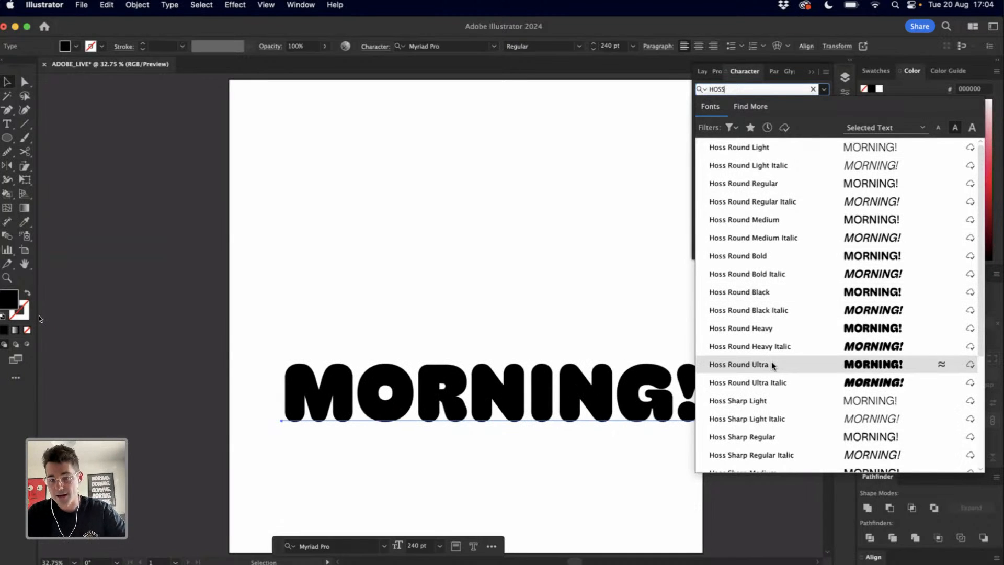
{"action": "left_click", "coordinate": [774, 186]}
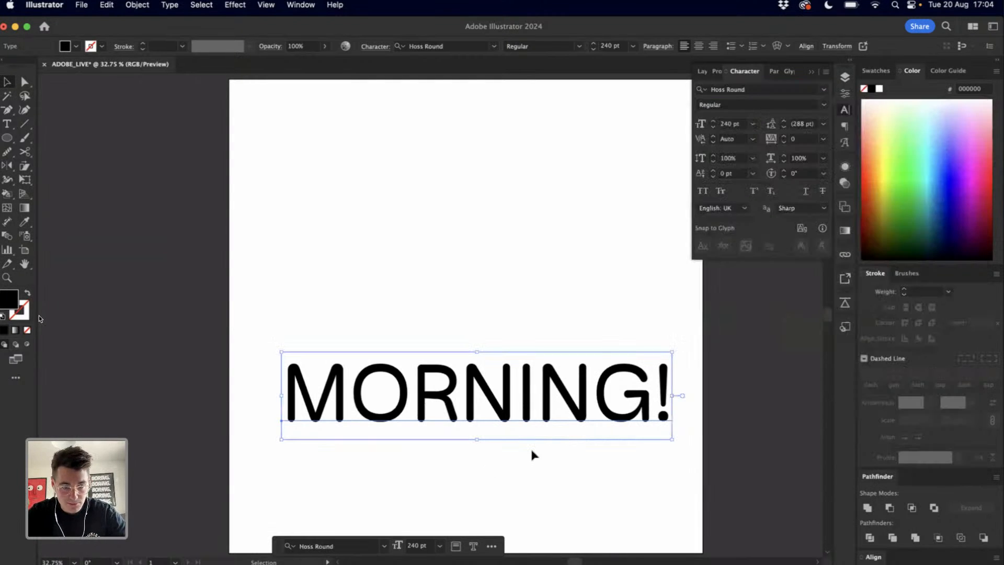
Tighten the MORNING! text's tracking to -100 and scale the word up to about 273 pt
{"action": "key", "text": "alt+Left"}
{"action": "key", "text": "alt+Left"}
{"action": "key", "text": "alt+Left"}
{"action": "key", "text": "alt+Left"}
{"action": "key", "text": "alt+Left"}
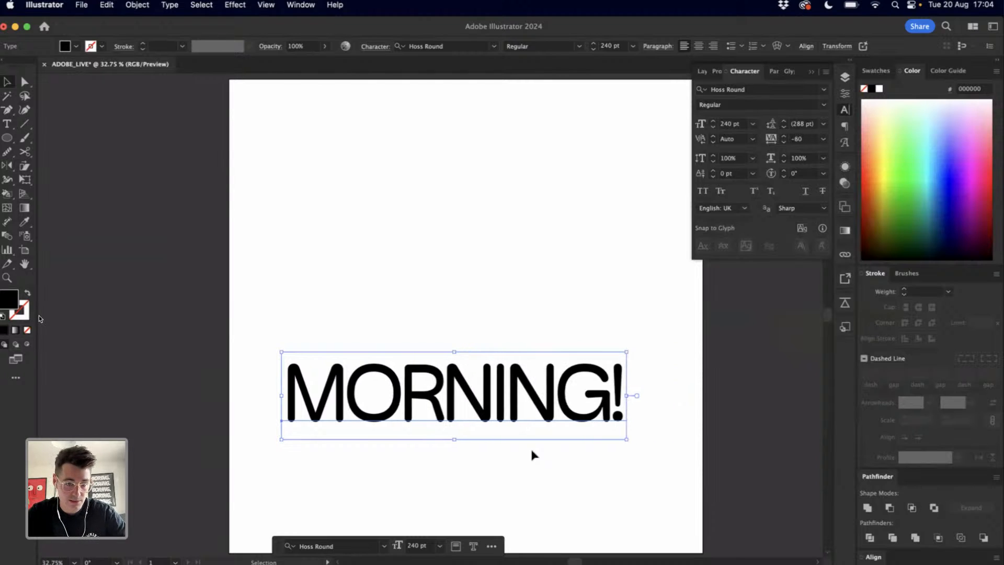
{"action": "mouse_move", "coordinate": [616, 395]}
{"action": "left_mouse_down"}
{"action": "mouse_move", "coordinate": [661, 395]}
{"action": "mouse_move", "coordinate": [612, 402]}
{"action": "left_mouse_up"}
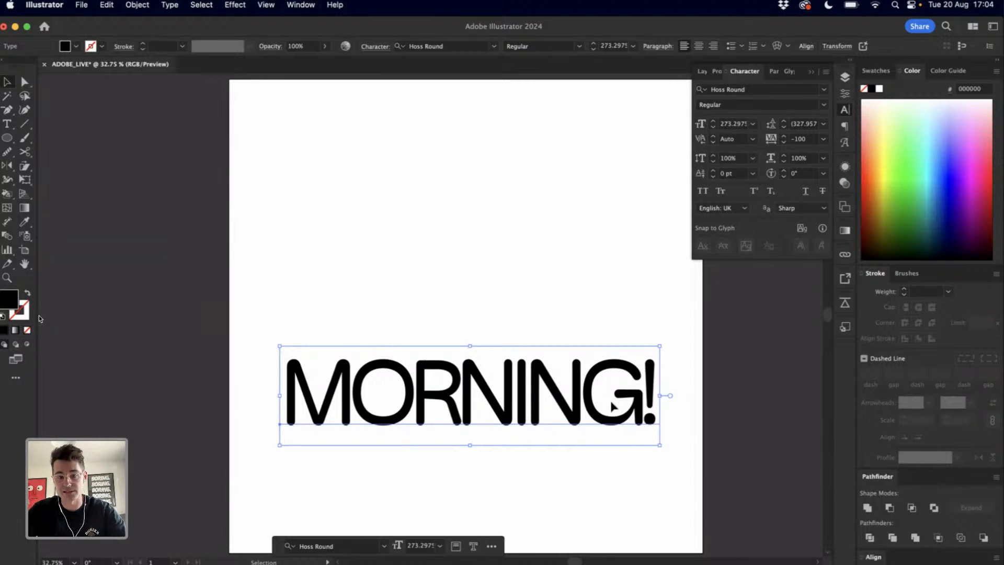
Duplicate the MORNING! text above the original and set the copy to the Ultra weight, scaled down to about the original's width
{"action": "left_click", "coordinate": [555, 341]}
{"action": "left_click", "coordinate": [555, 387]}
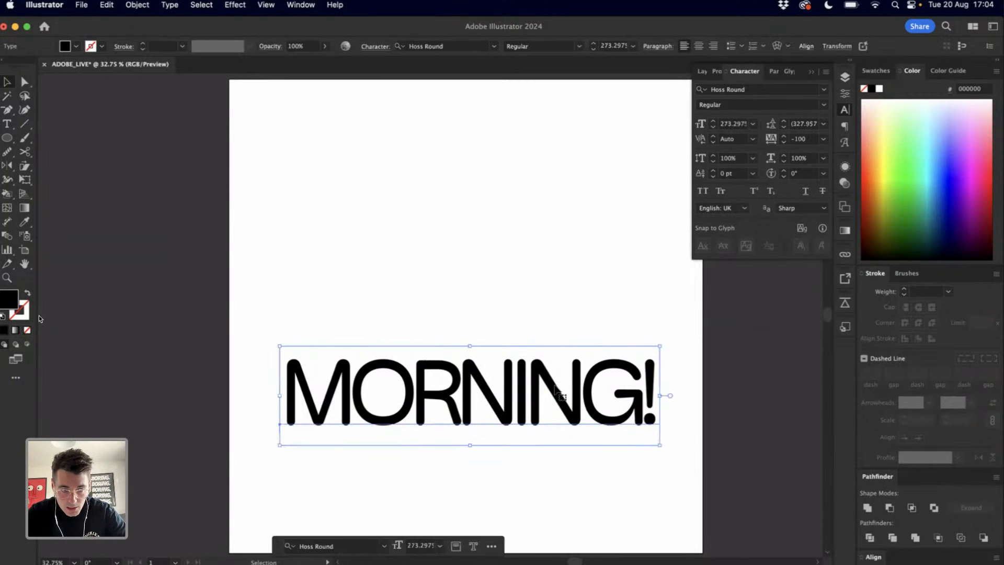
{"action": "key", "text": "a"}
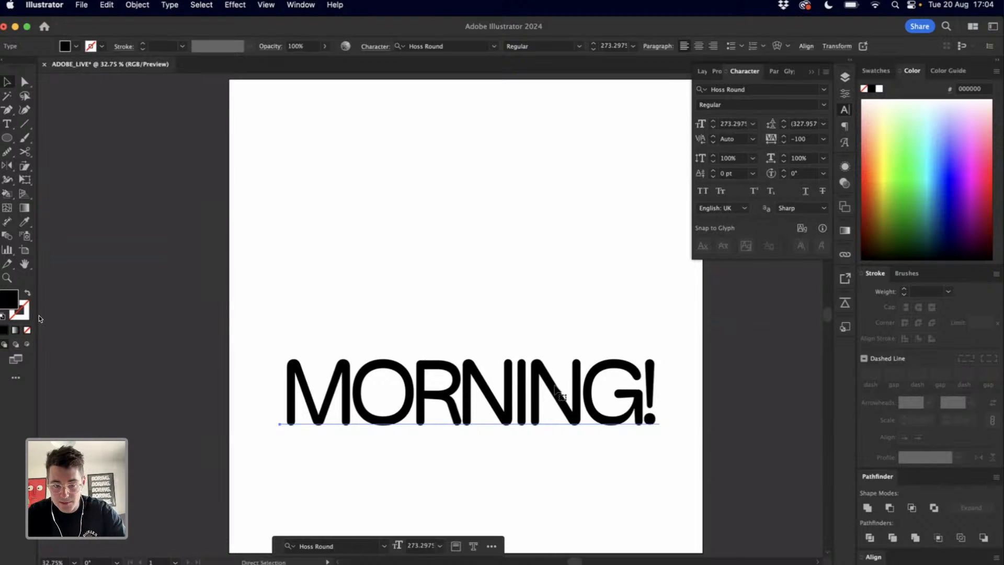
{"action": "key", "text": "v"}
{"action": "left_click_drag", "start_coordinate": [555, 390], "coordinate": [553, 276]}
{"action": "left_click", "coordinate": [763, 104]}
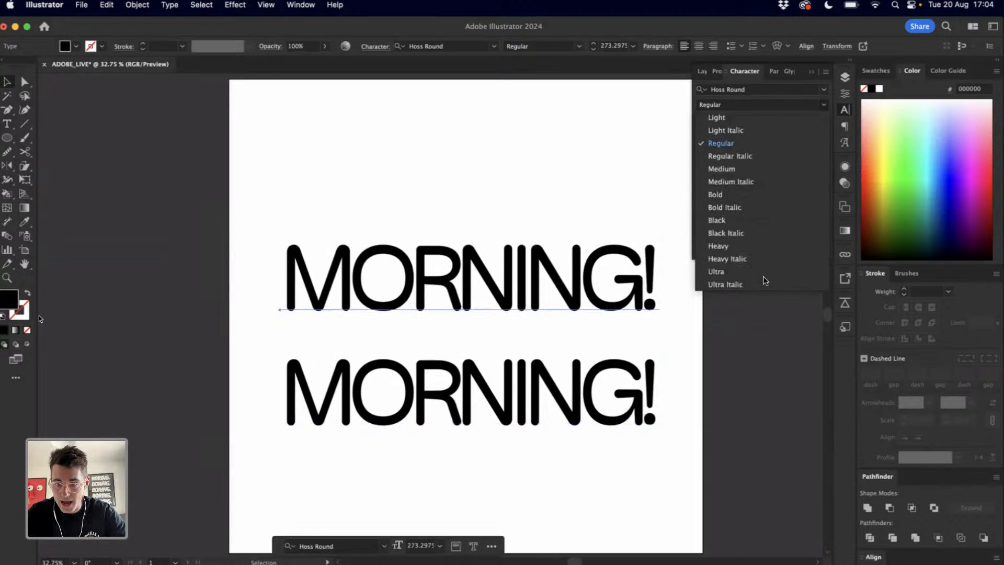
{"action": "left_click", "coordinate": [754, 272]}
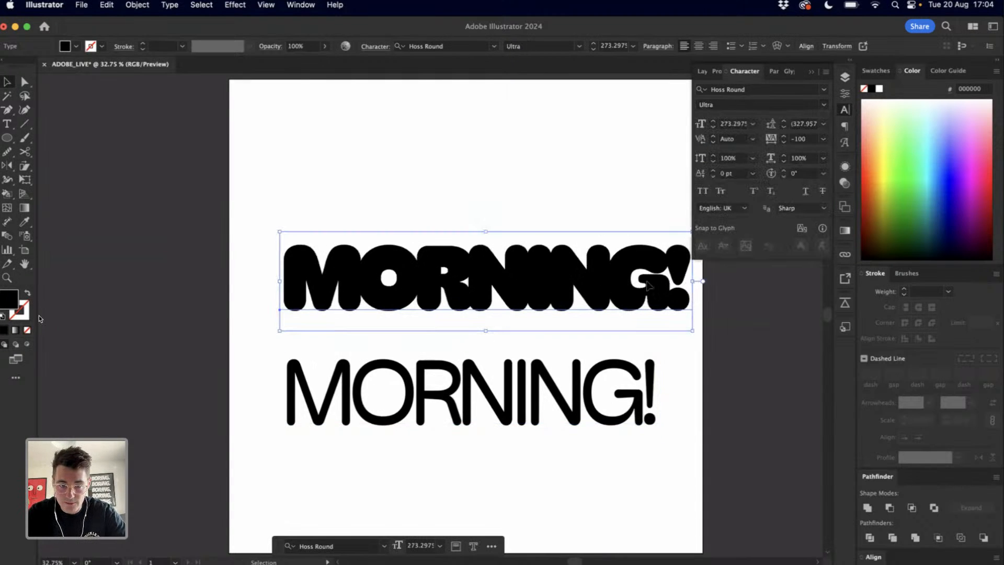
{"action": "left_click_drag", "start_coordinate": [693, 281], "coordinate": [646, 282]}
Give both MORNING! texts a white fill and a 3 pt black stroke
{"action": "left_click", "coordinate": [392, 439], "text": "shift"}
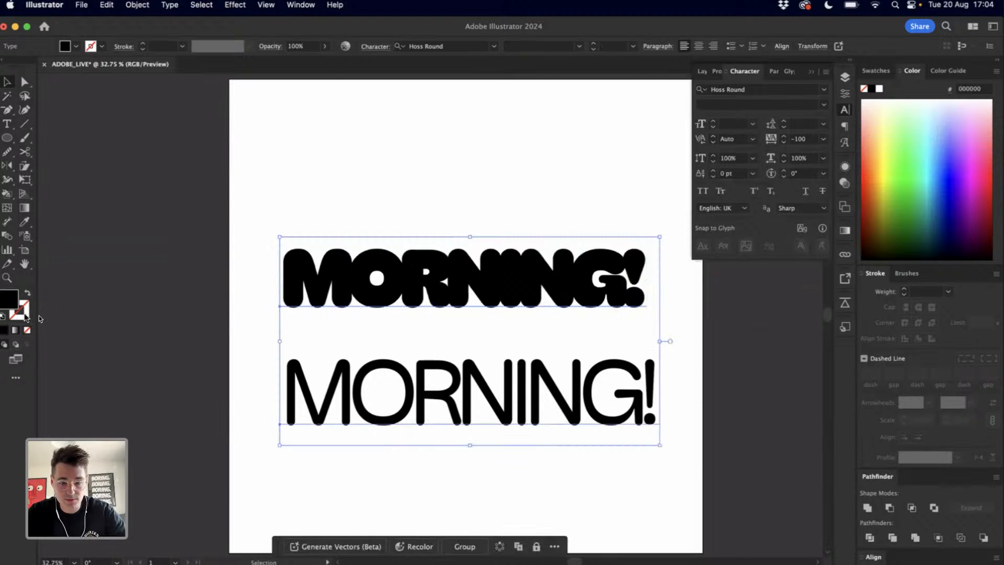
{"action": "key", "text": "i"}
{"action": "left_click", "coordinate": [249, 256]}
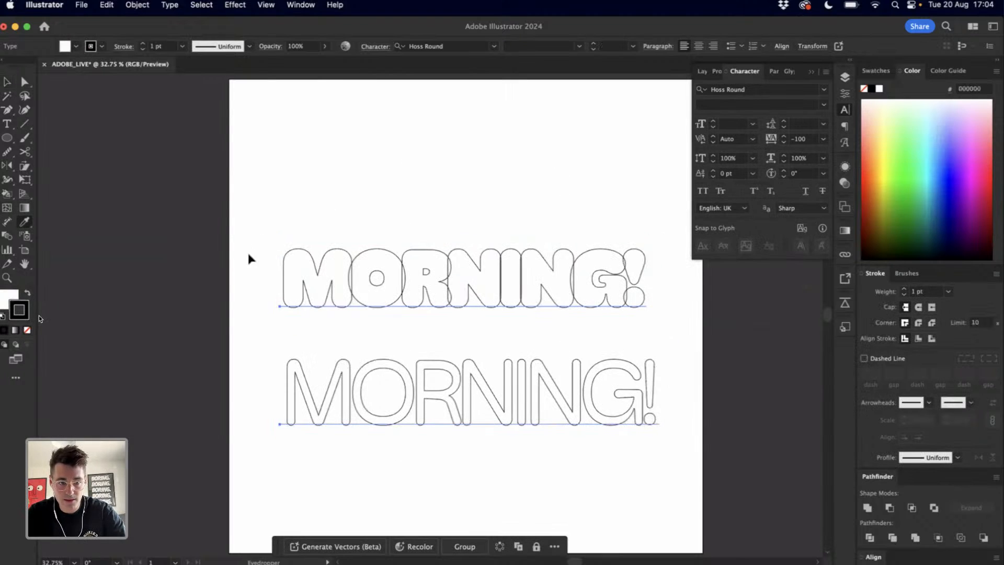
{"action": "key", "text": "v"}
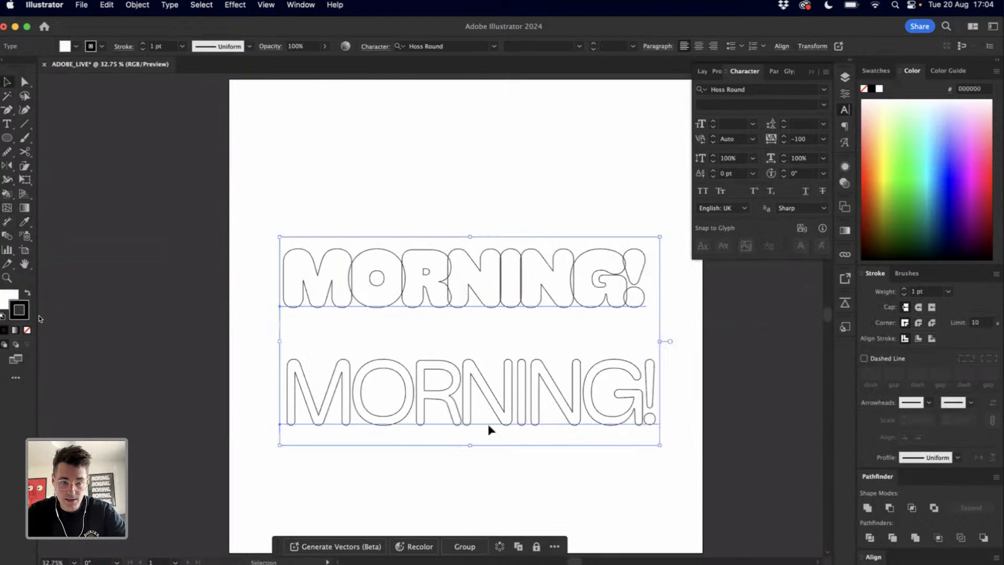
{"action": "left_click", "coordinate": [904, 289]}
{"action": "left_click", "coordinate": [904, 289]}
{"action": "left_click", "coordinate": [726, 381]}
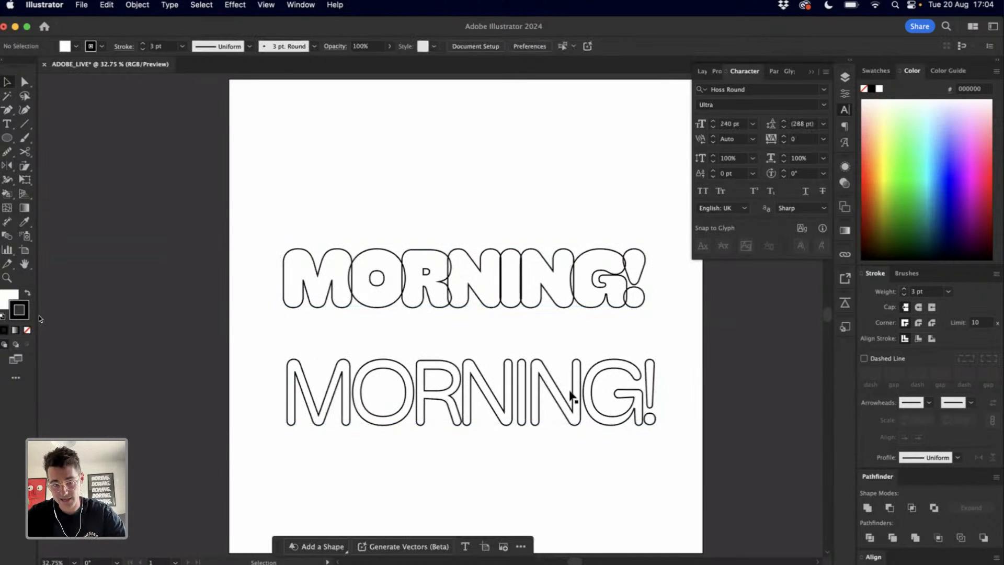
{"action": "left_click", "coordinate": [538, 393]}
{"action": "left_click", "coordinate": [515, 338]}
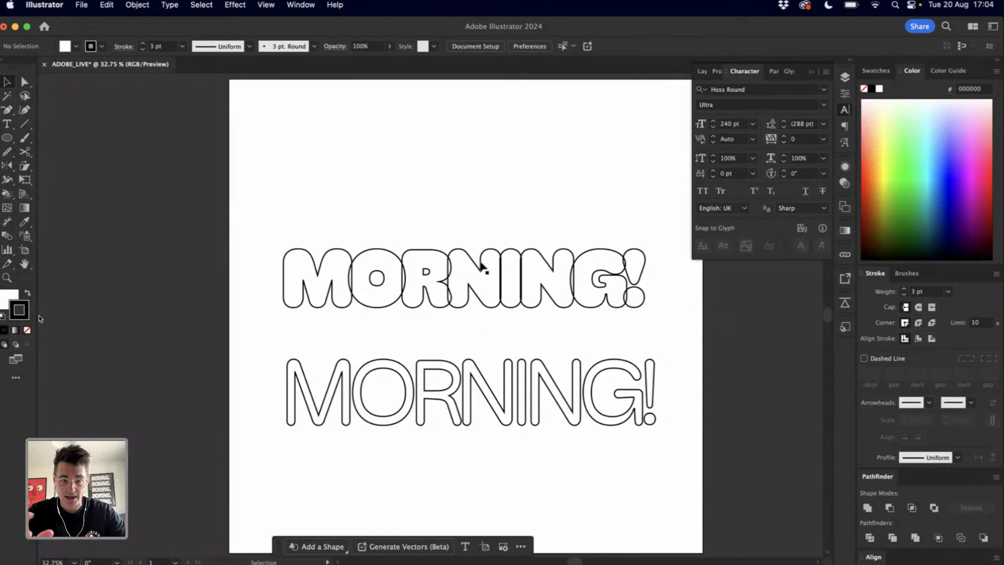
Delete the Ultra-weight copy of MORNING! above the original
{"action": "left_click", "coordinate": [480, 265]}
{"action": "key", "text": "Delete"}
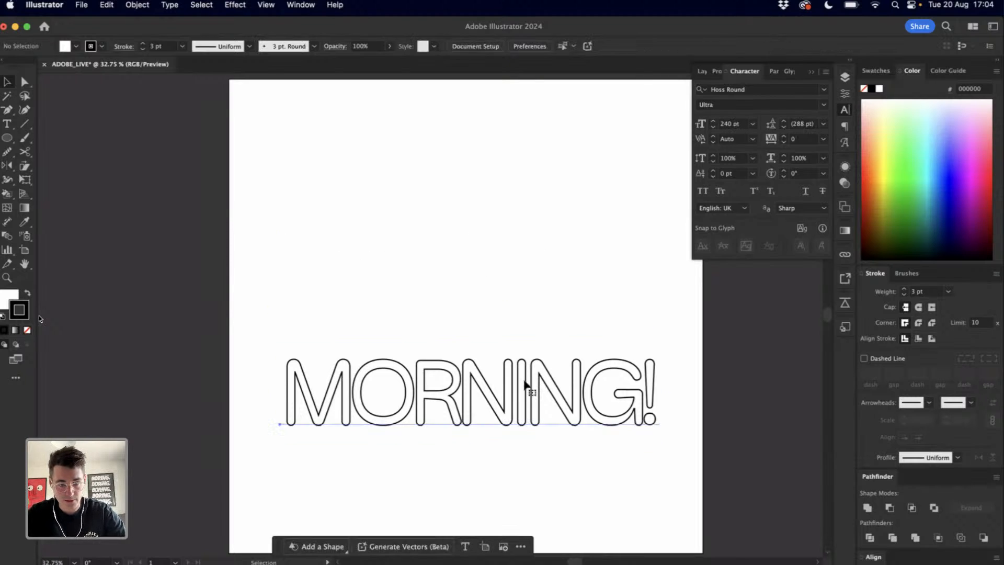
Tighten the Regular MORNING! text's tracking to -160, scale it to about 318 pt and position it mid-artboard
{"action": "left_click", "coordinate": [526, 385]}
{"action": "key", "text": "alt+Left"}
{"action": "key", "text": "alt+Left"}
{"action": "key", "text": "alt+Left"}
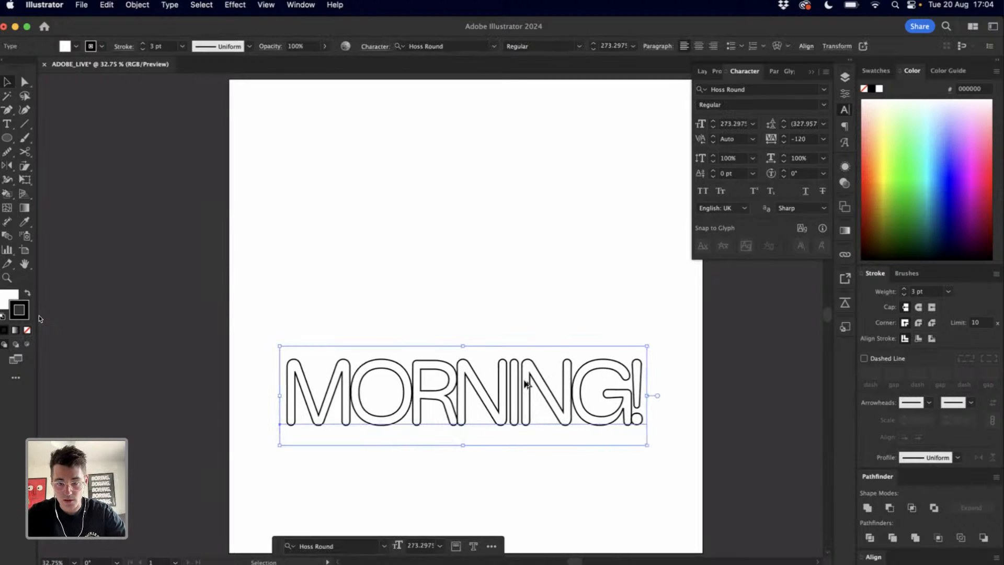
{"action": "mouse_move", "coordinate": [623, 395]}
{"action": "left_mouse_down"}
{"action": "mouse_move", "coordinate": [671, 403]}
{"action": "mouse_move", "coordinate": [616, 324]}
{"action": "mouse_move", "coordinate": [670, 317]}
{"action": "left_mouse_up"}
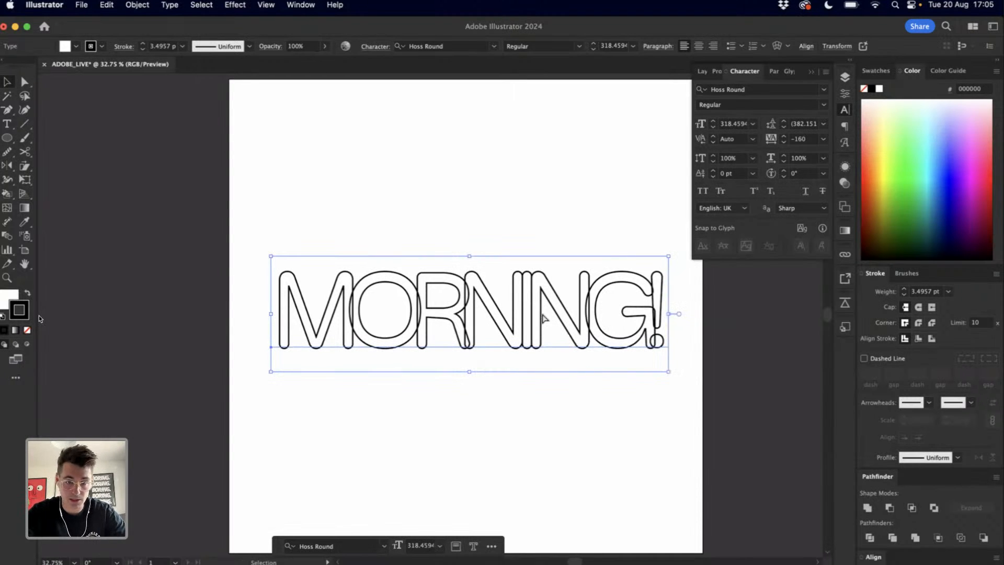
Convert the MORNING! text to outlines and give it a 5 pt stroke with round caps and round corner joins
{"action": "key", "text": "super+shift+o"}
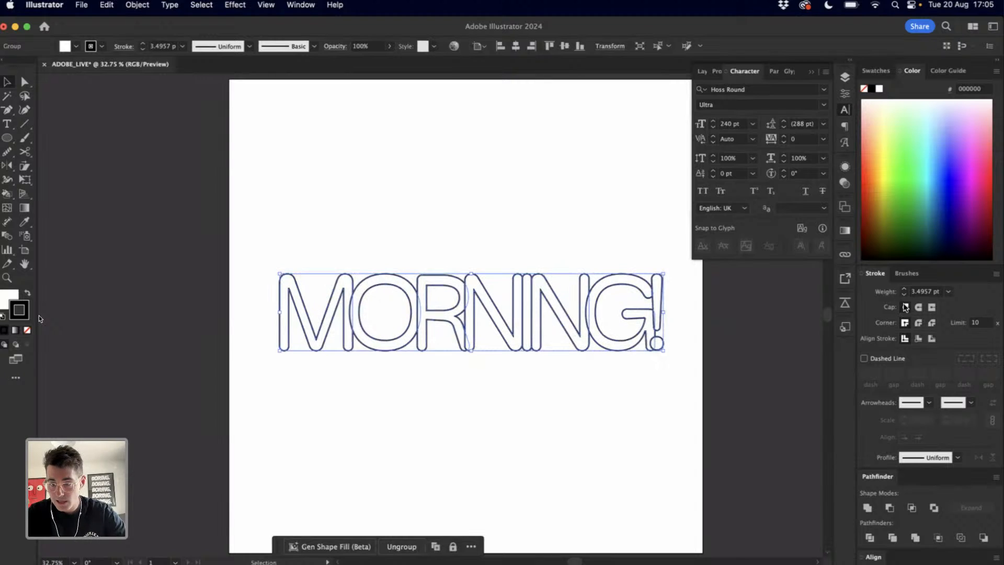
{"action": "left_click", "coordinate": [903, 289]}
{"action": "left_click", "coordinate": [904, 289]}
{"action": "left_click", "coordinate": [918, 308]}
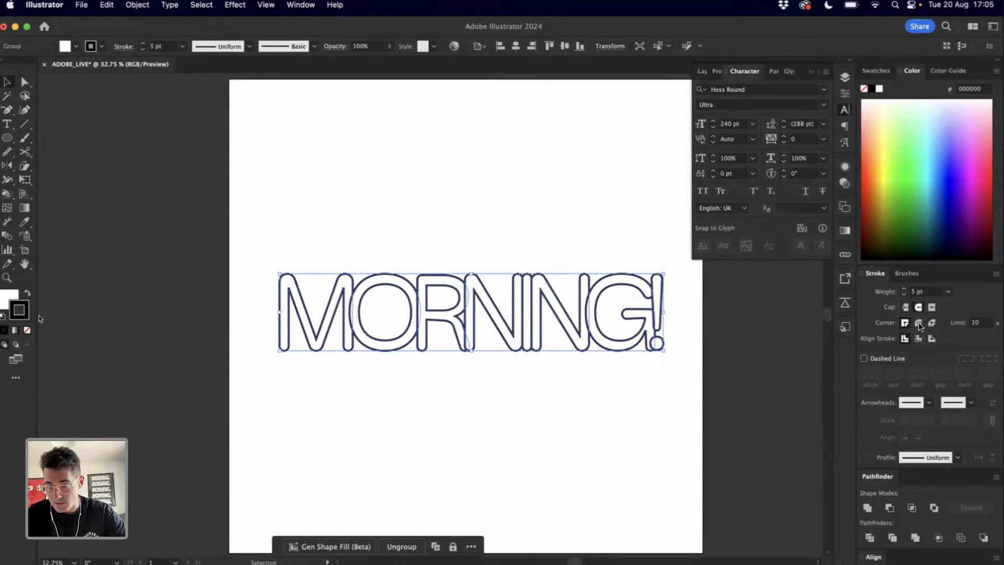
{"action": "left_click", "coordinate": [919, 323]}
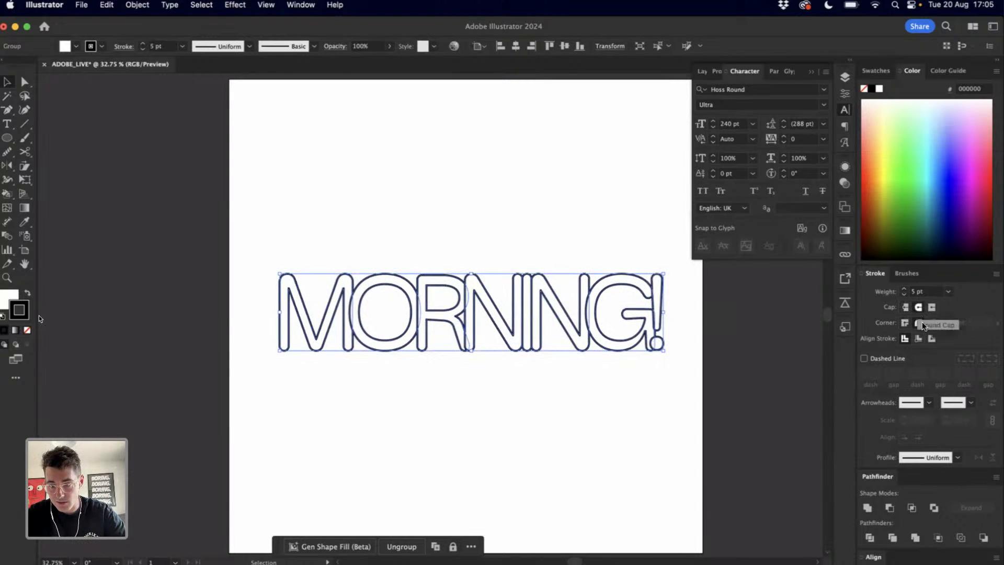
Undo the round corner join on the outlined MORNING! and set its stroke caps to round
{"action": "key", "text": "super+z"}
{"action": "key", "text": "super+z"}
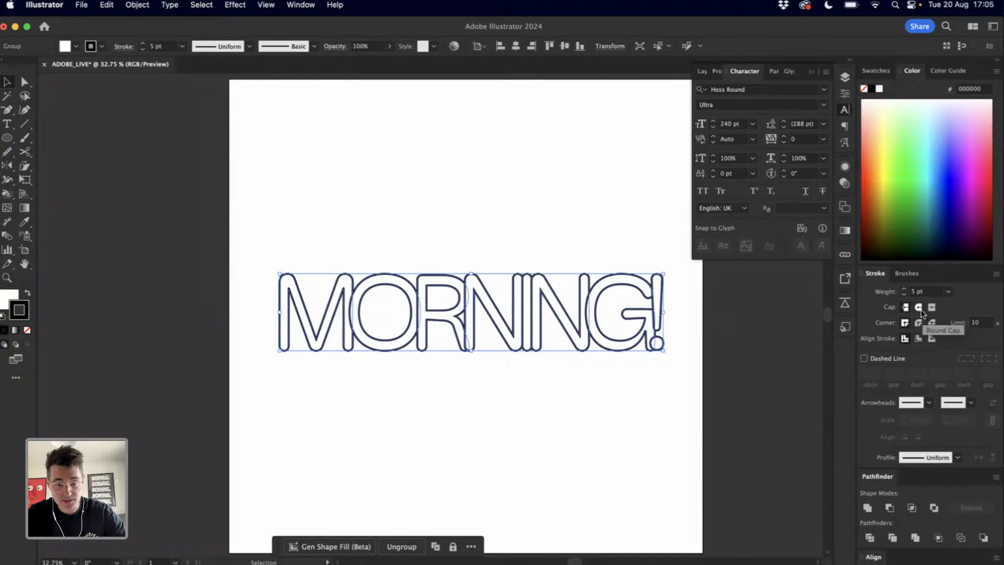
{"action": "left_click", "coordinate": [919, 308]}
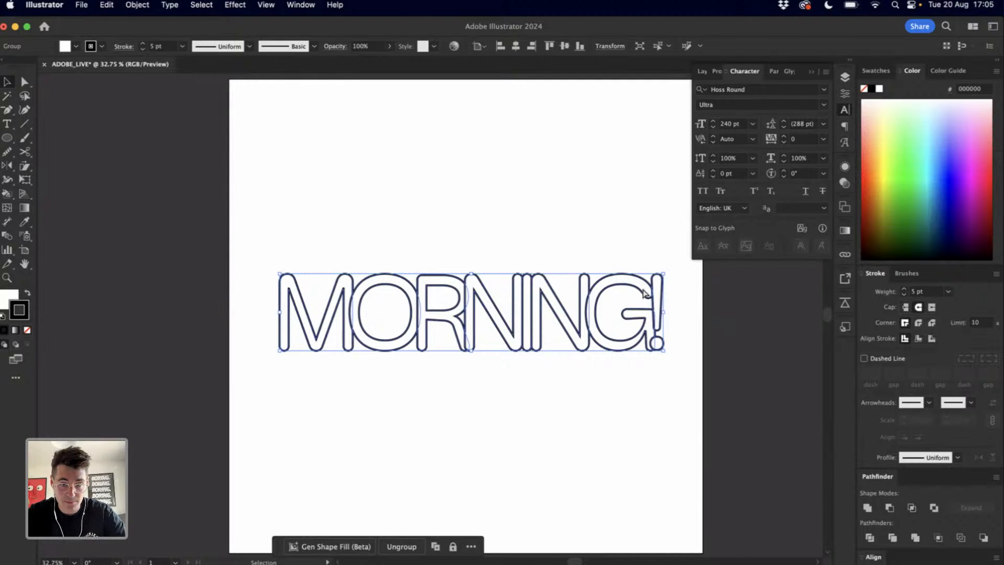
Try deleting the exclamation mark's top anchor point to examine the round caps on its open stroke ends, and undo the deletion
{"action": "key", "text": "a"}
{"action": "left_click", "coordinate": [668, 292]}
{"action": "scroll", "coordinate": [664, 272], "scroll_direction": "up", "scroll_amount": 5}
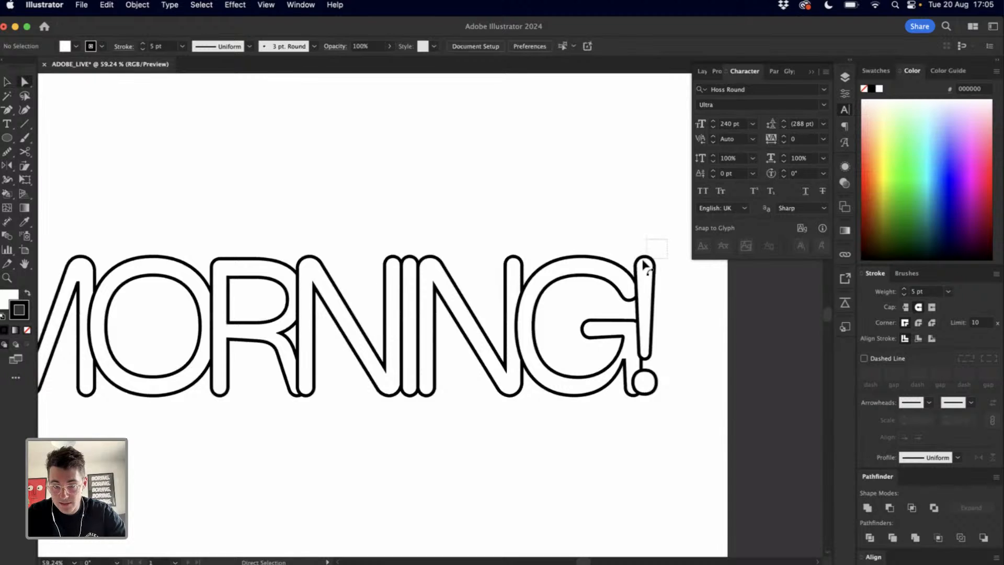
{"action": "scroll", "coordinate": [649, 314], "scroll_direction": "up", "scroll_amount": 6}
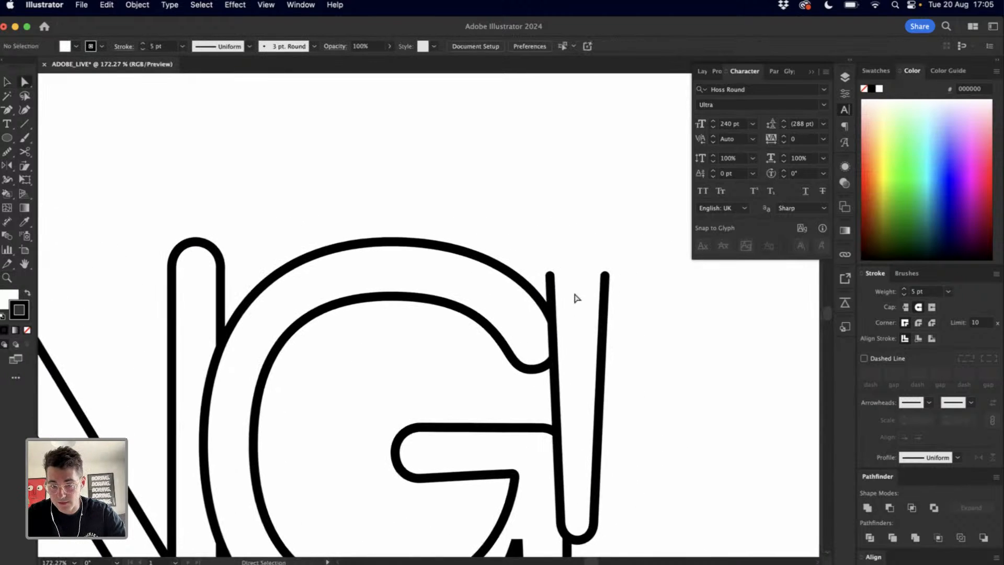
{"action": "left_click", "coordinate": [575, 297]}
{"action": "left_click", "coordinate": [919, 308]}
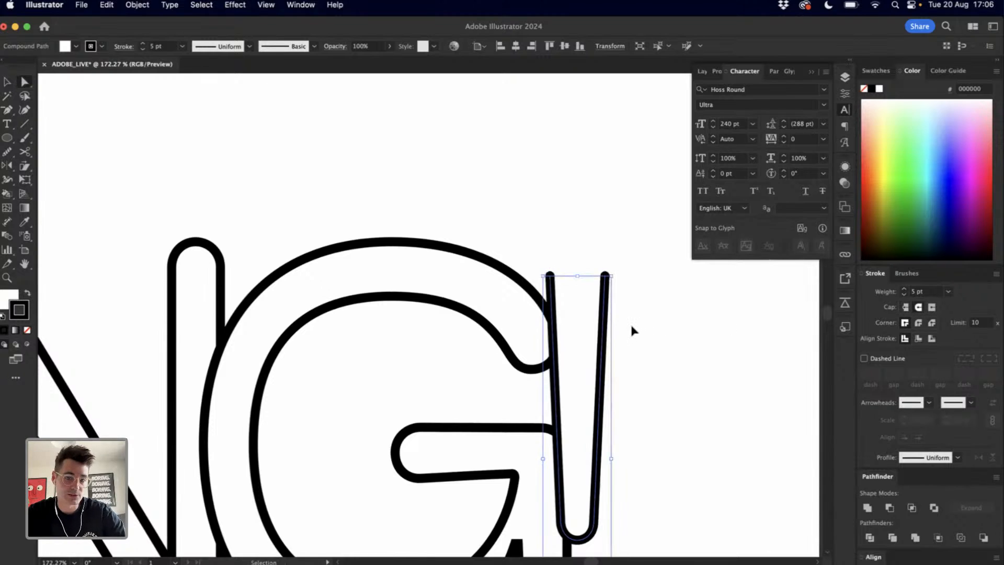
{"action": "key", "text": "super+z"}
{"action": "key", "text": "super+z"}
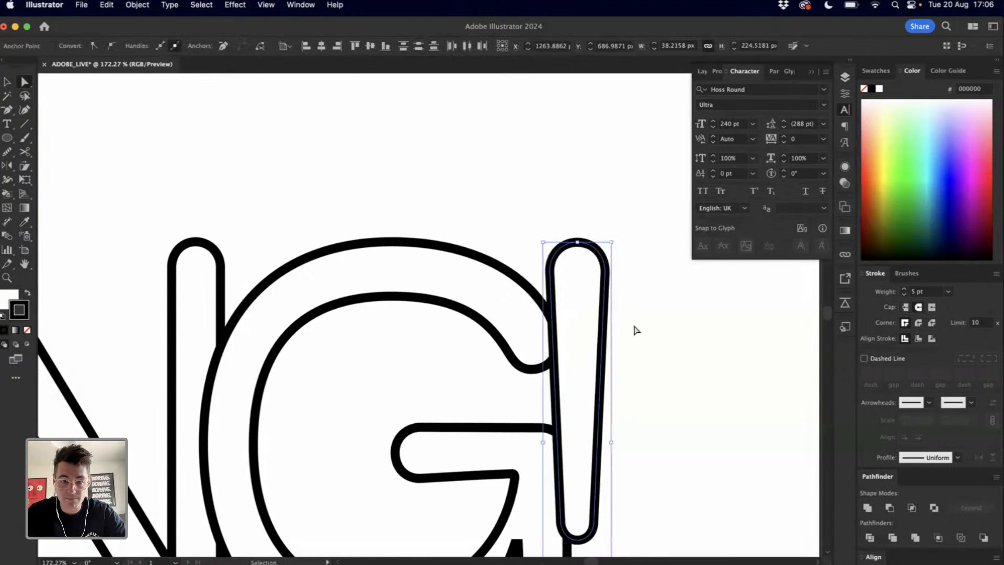
Select the whole outlined MORNING! group, set its stroke corners to round join and check the letter corners up close
{"action": "key", "text": "super+0"}
{"action": "left_click_drag", "start_coordinate": [581, 294], "coordinate": [591, 285]}
{"action": "key", "text": "v"}
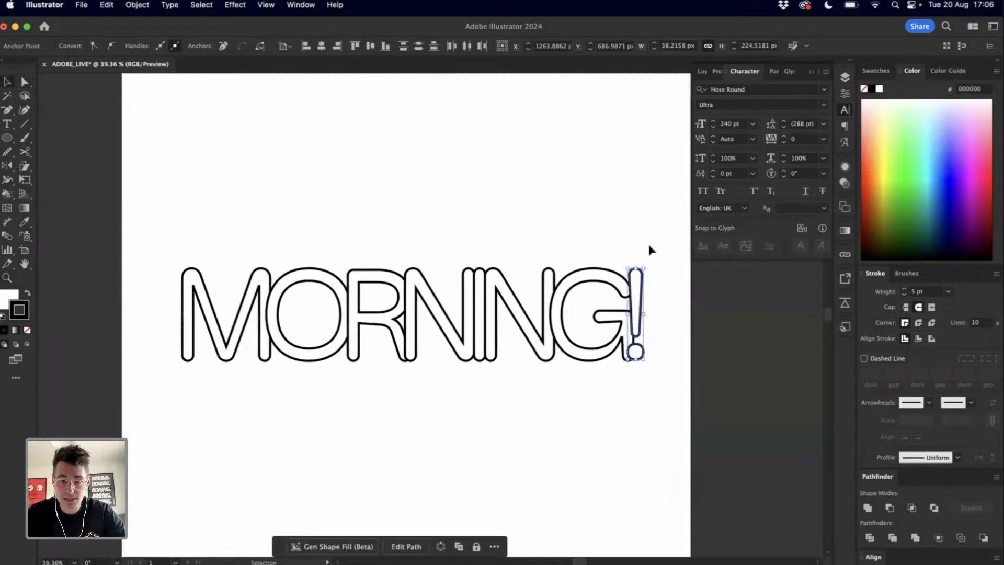
{"action": "left_click_drag", "start_coordinate": [654, 247], "coordinate": [160, 374]}
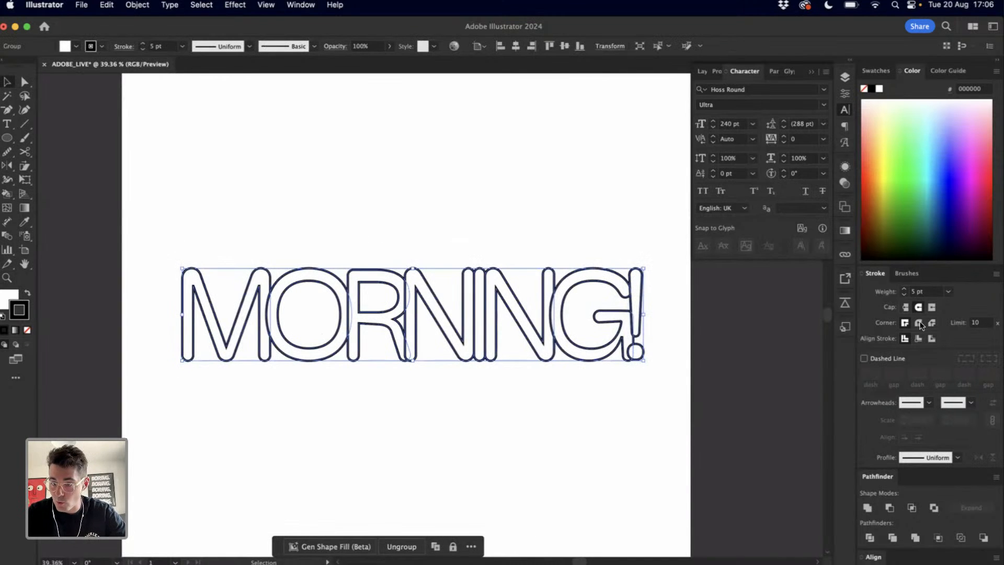
{"action": "key", "text": "z"}
{"action": "left_click_drag", "start_coordinate": [581, 290], "coordinate": [668, 291]}
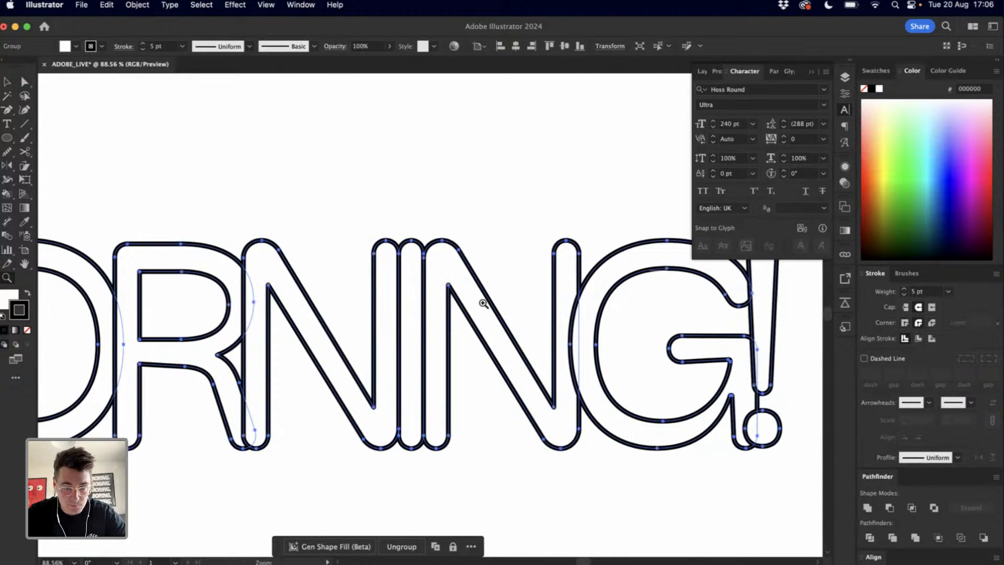
{"action": "left_click_drag", "start_coordinate": [359, 291], "coordinate": [266, 301]}
{"action": "left_click_drag", "start_coordinate": [211, 277], "coordinate": [313, 264]}
{"action": "key", "text": "v"}
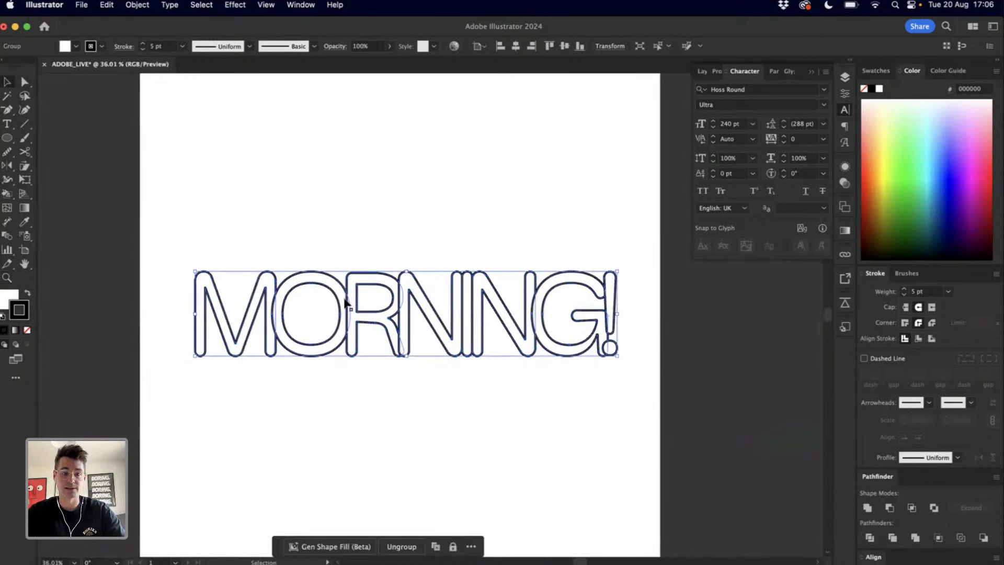
Bring back the live Regular MORNING! text mid-artboard and move the outlined version above it, near the artboard's upper edge
{"action": "key", "text": "super+shift+a"}
{"action": "left_click", "coordinate": [352, 319]}
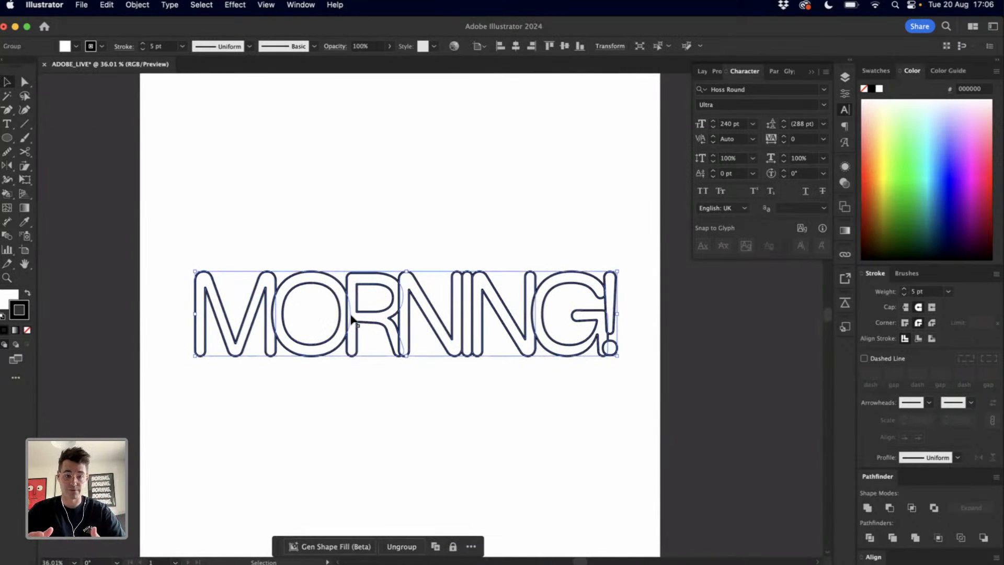
{"action": "key", "text": "a"}
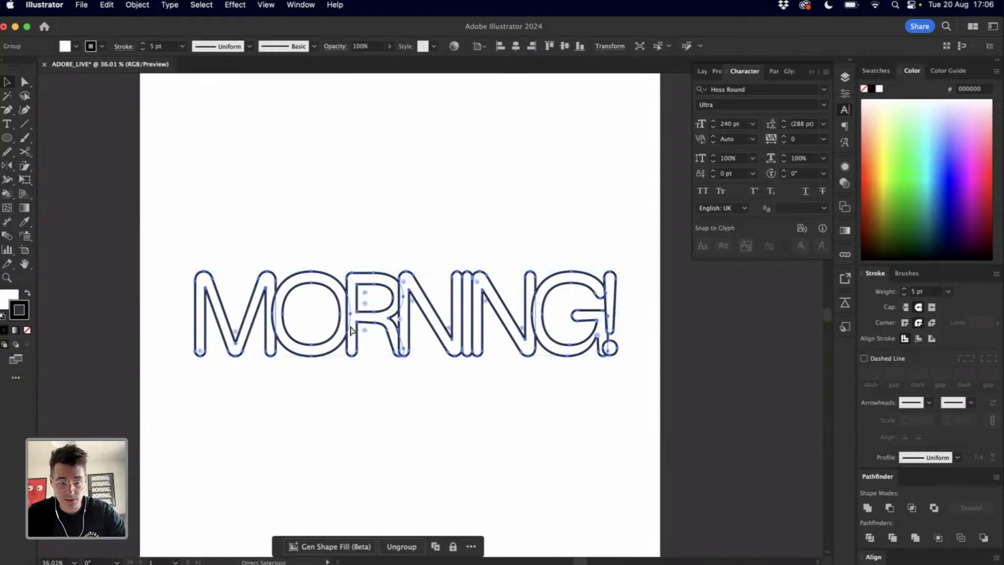
{"action": "key", "text": "v"}
{"action": "key", "text": "super+shift+a"}
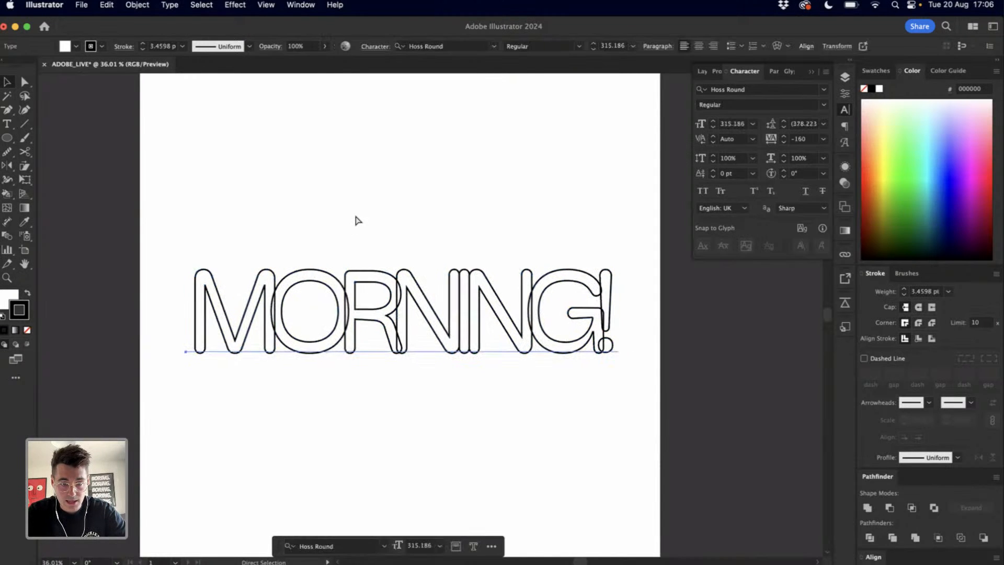
{"action": "left_click_drag", "start_coordinate": [413, 342], "coordinate": [388, 120]}
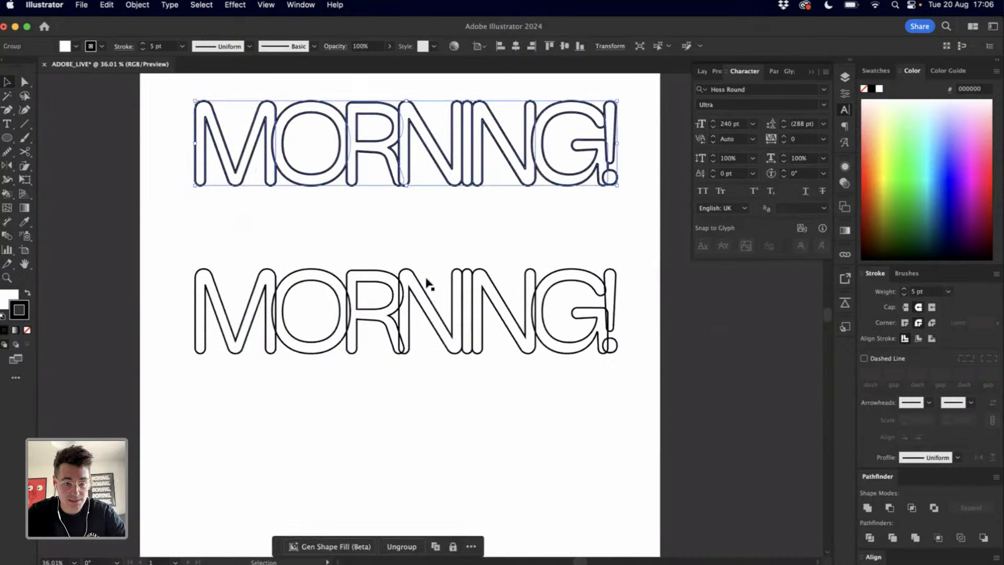
Duplicate the live MORNING! text in place, set the copy to Ultra weight and shift both texts slightly left on the artboard
{"action": "left_click", "coordinate": [418, 323]}
{"action": "left_click", "coordinate": [419, 327]}
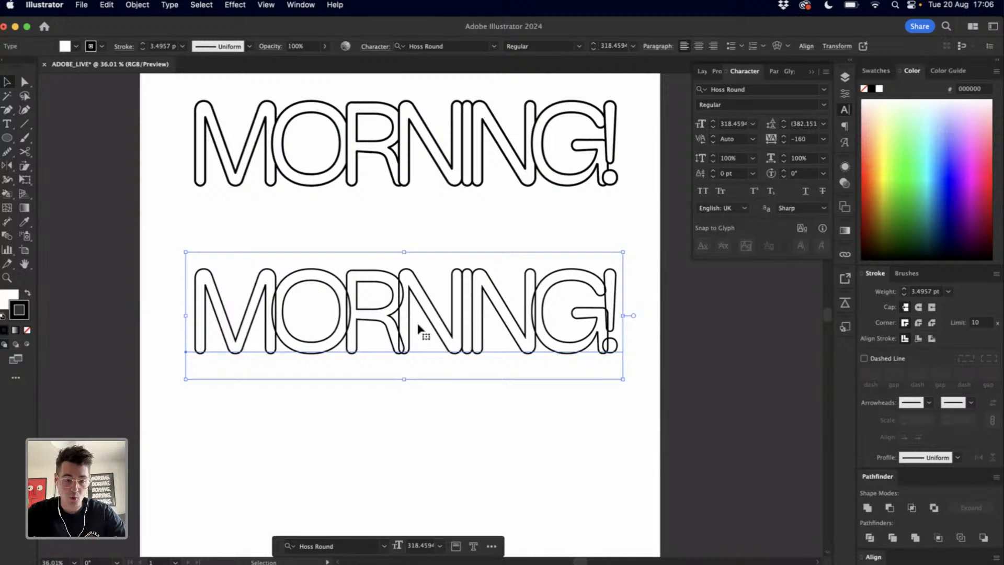
{"action": "key", "text": "super"}
{"action": "key", "text": "super"}
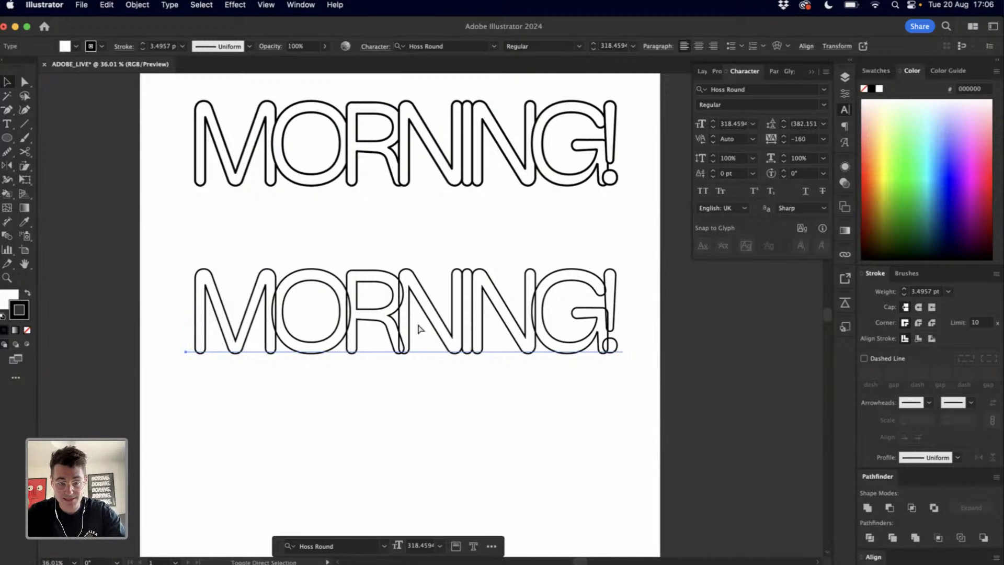
{"action": "left_click", "coordinate": [823, 104]}
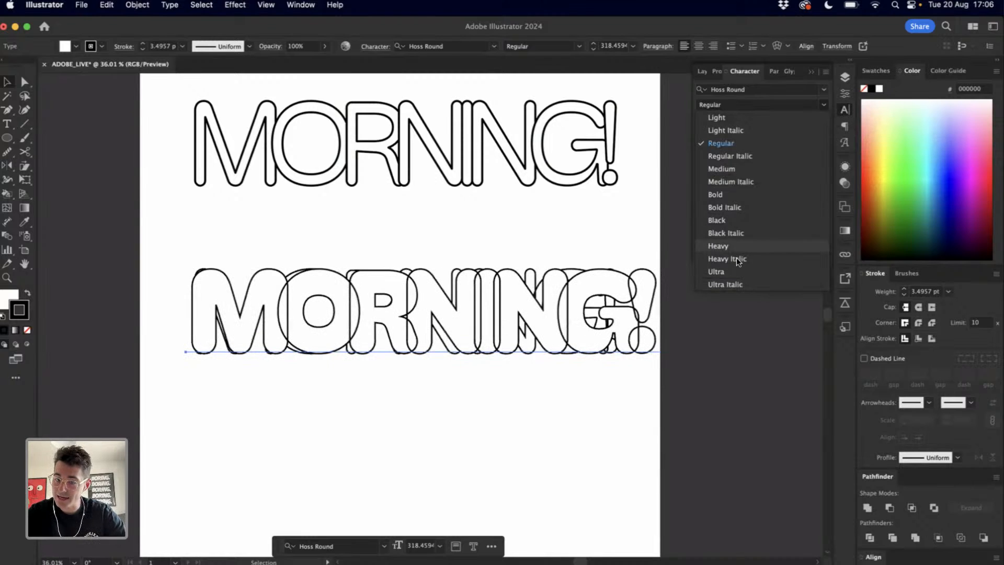
{"action": "left_click", "coordinate": [730, 270]}
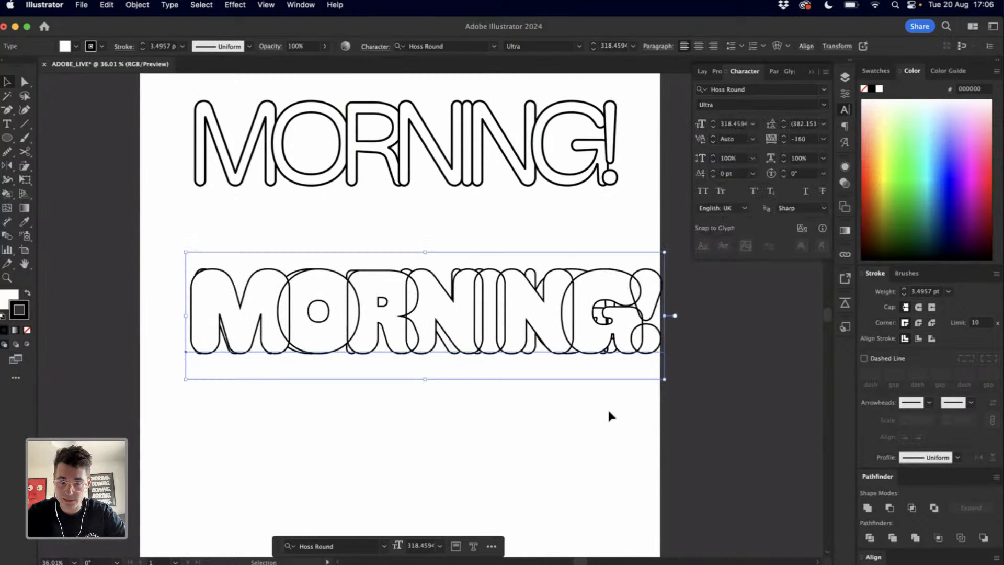
{"action": "key", "text": "super+shift+a"}
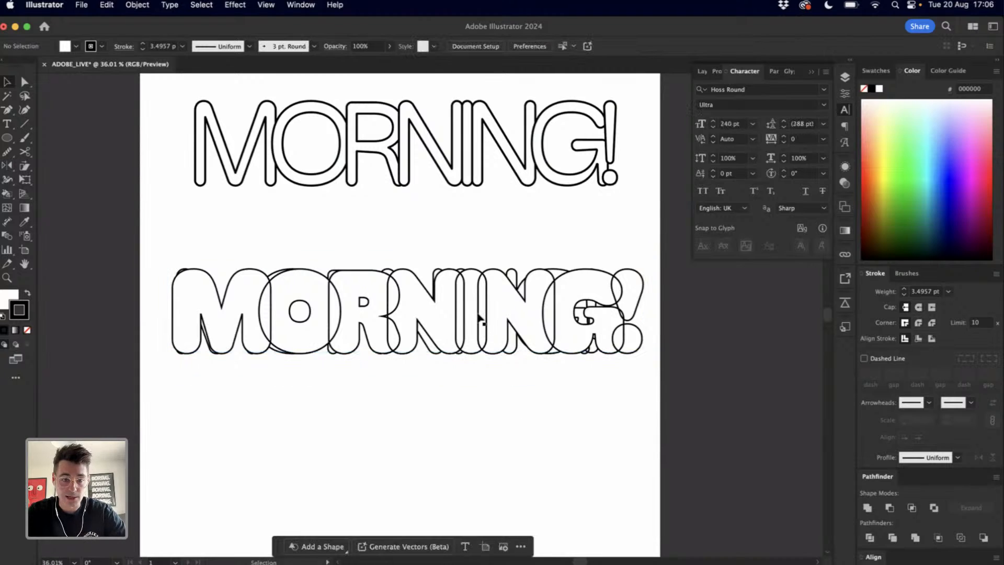
Try converting the Ultra MORNING! text to outlines to inspect its anchor points, and undo the conversion
{"action": "left_click", "coordinate": [390, 301]}
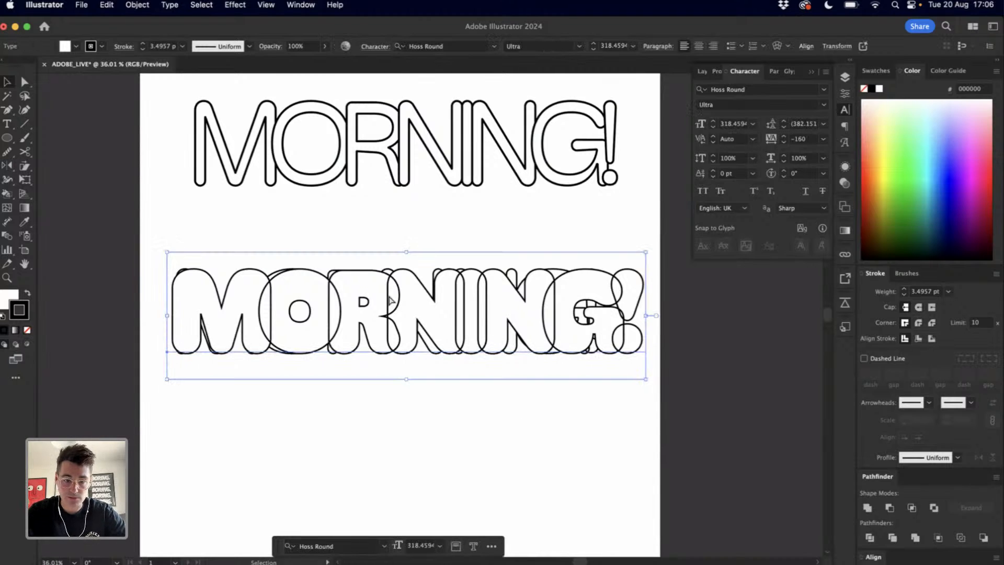
{"action": "key", "text": "super+shift+o"}
{"action": "left_click_drag", "start_coordinate": [349, 286], "coordinate": [469, 287]}
{"action": "key", "text": "a"}
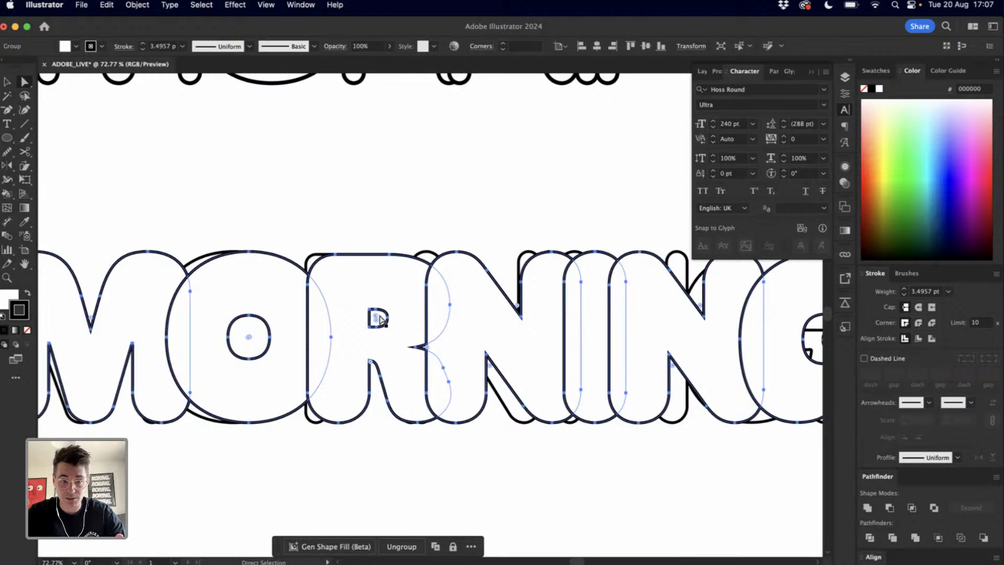
{"action": "left_click", "coordinate": [314, 262]}
{"action": "key", "text": "super+z"}
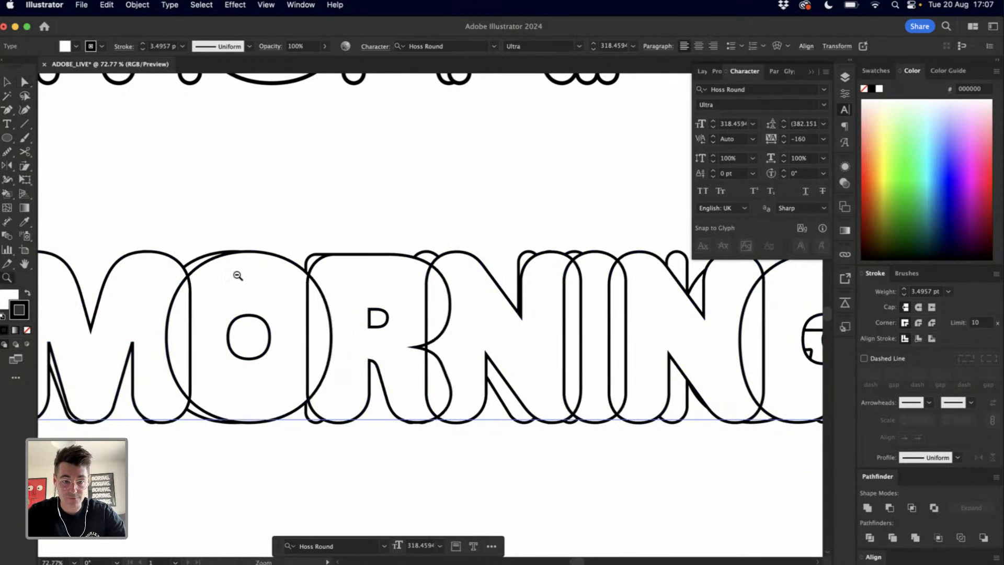
Place a copy of the Ultra text below the MORNING! lettering and replace its wording with M
{"action": "scroll", "coordinate": [251, 274], "scroll_direction": "down", "scroll_amount": 3}
{"action": "scroll", "coordinate": [272, 265], "scroll_direction": "down", "scroll_amount": 4}
{"action": "scroll", "coordinate": [246, 263], "scroll_direction": "down", "scroll_amount": 3}
{"action": "left_click_drag", "start_coordinate": [221, 205], "coordinate": [267, 380]}
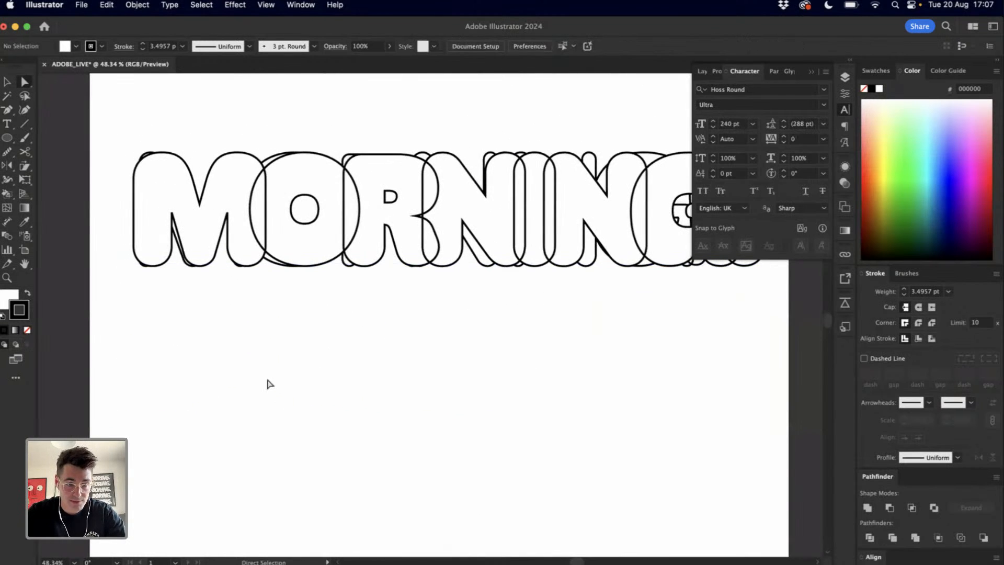
{"action": "double_click", "coordinate": [267, 377]}
{"action": "key", "text": "super+a"}
{"action": "type", "text": "M"}
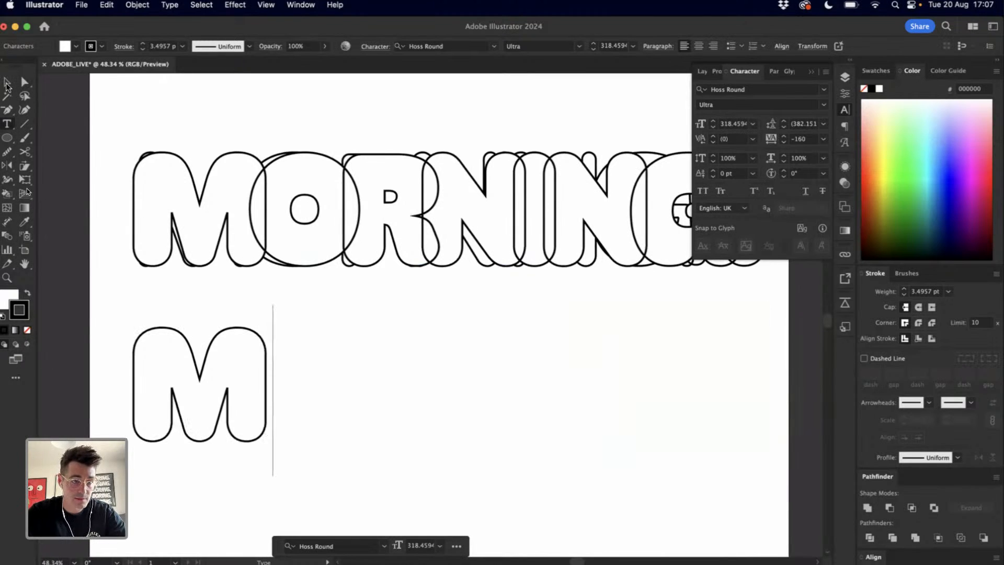
Duplicate the Ultra M directly beside the original and set the copy to Light weight
{"action": "left_click", "coordinate": [7, 82]}
{"action": "left_click_drag", "start_coordinate": [240, 430], "coordinate": [380, 413]}
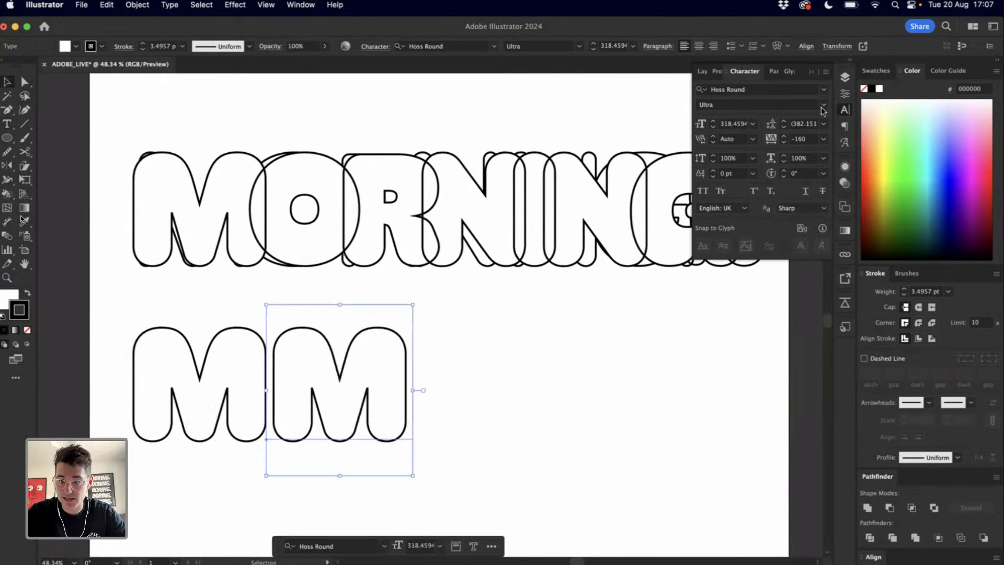
{"action": "left_click", "coordinate": [824, 107]}
{"action": "left_click", "coordinate": [736, 117]}
{"action": "scroll", "coordinate": [500, 356], "scroll_direction": "up", "scroll_amount": 1}
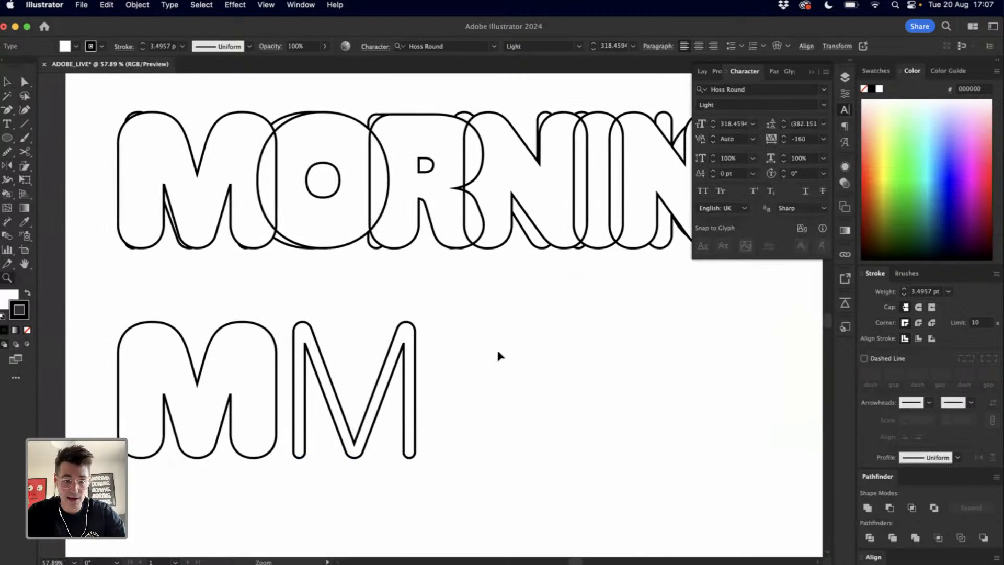
Convert the Ultra and Light M letters to outlines and compare their anchor points
{"action": "left_click", "coordinate": [209, 425], "text": "shift"}
{"action": "key", "text": "super+shift+o"}
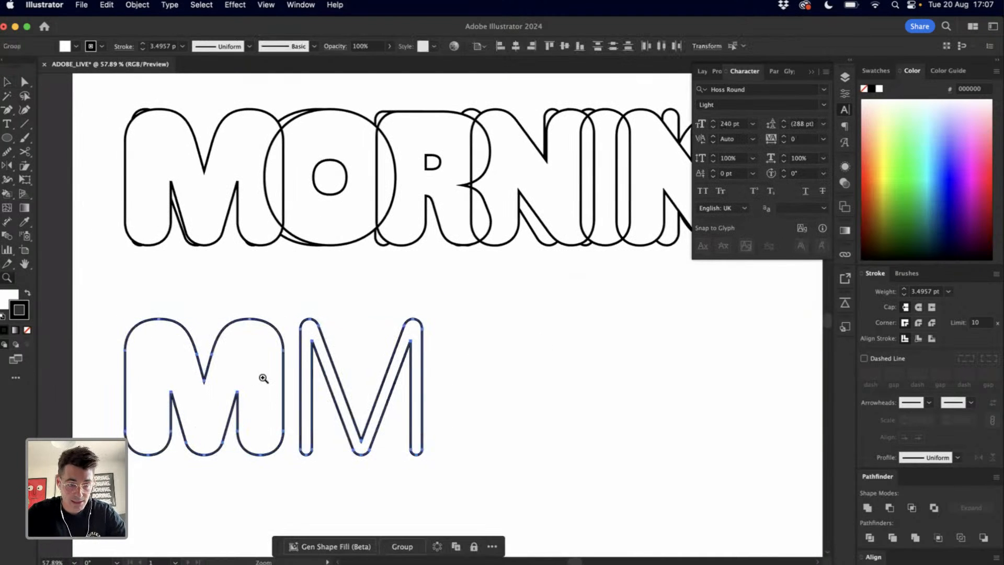
{"action": "scroll", "coordinate": [263, 378], "scroll_direction": "up", "scroll_amount": 2}
{"action": "key", "text": "a"}
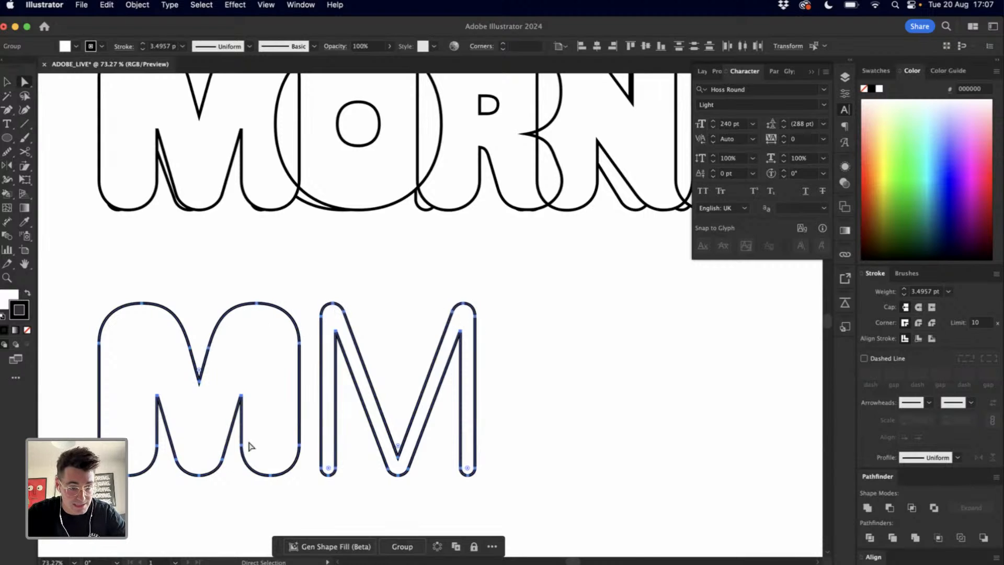
{"action": "left_click", "coordinate": [278, 302]}
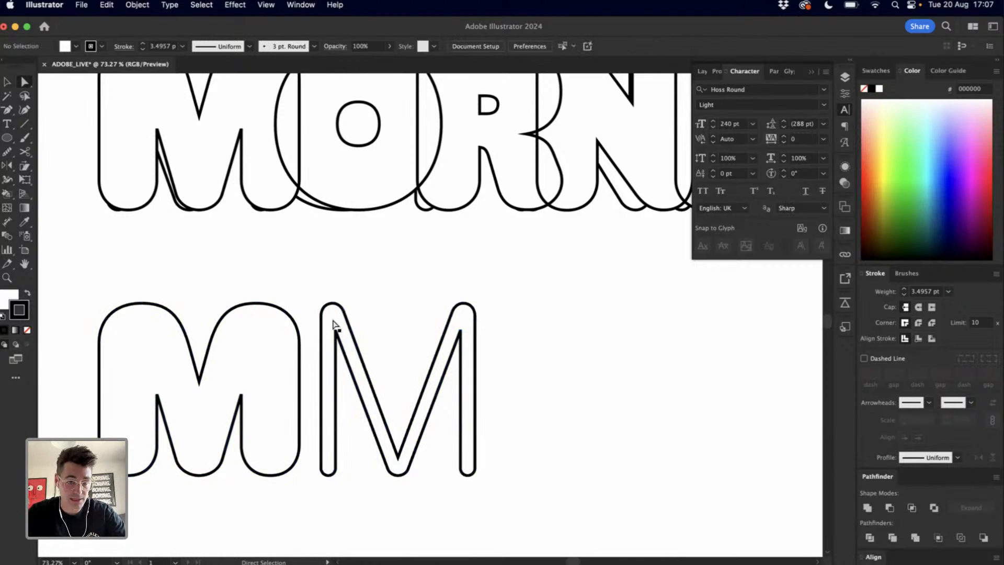
{"action": "left_click", "coordinate": [334, 322]}
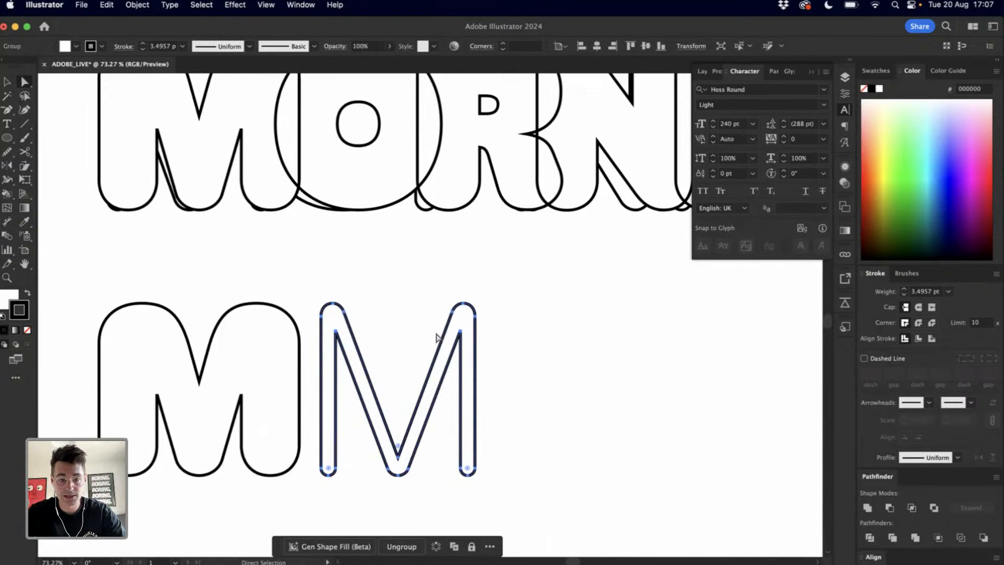
Delete both outlined M letters below the MORNING! lettering
{"action": "left_click", "coordinate": [233, 430], "text": "shift"}
{"action": "key", "text": "Delete"}
{"action": "scroll", "coordinate": [273, 403], "scroll_direction": "up", "scroll_amount": 5}
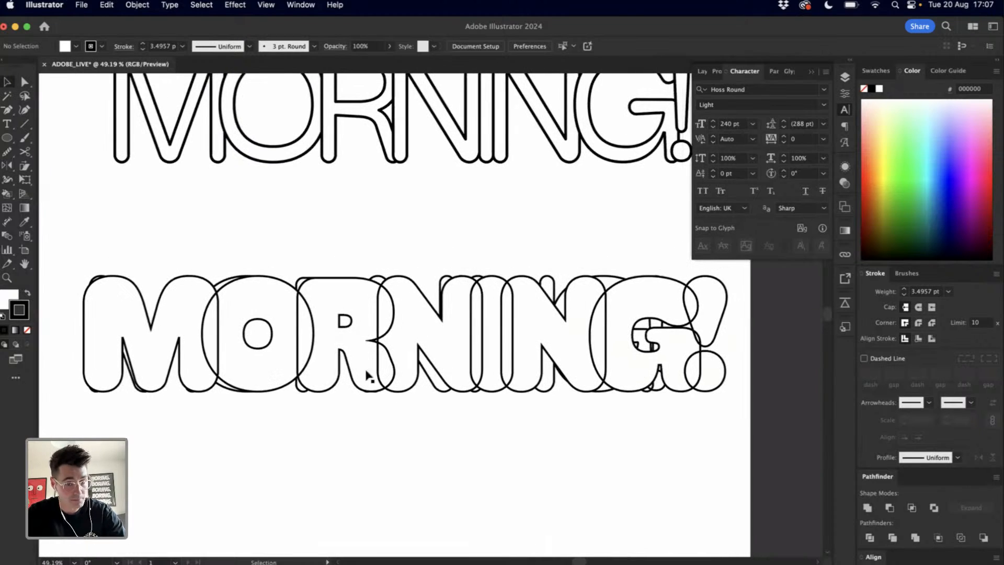
Send the Ultra MORNING! text behind the Regular one and clear the selection
{"action": "left_click", "coordinate": [366, 396]}
{"action": "left_click", "coordinate": [379, 451]}
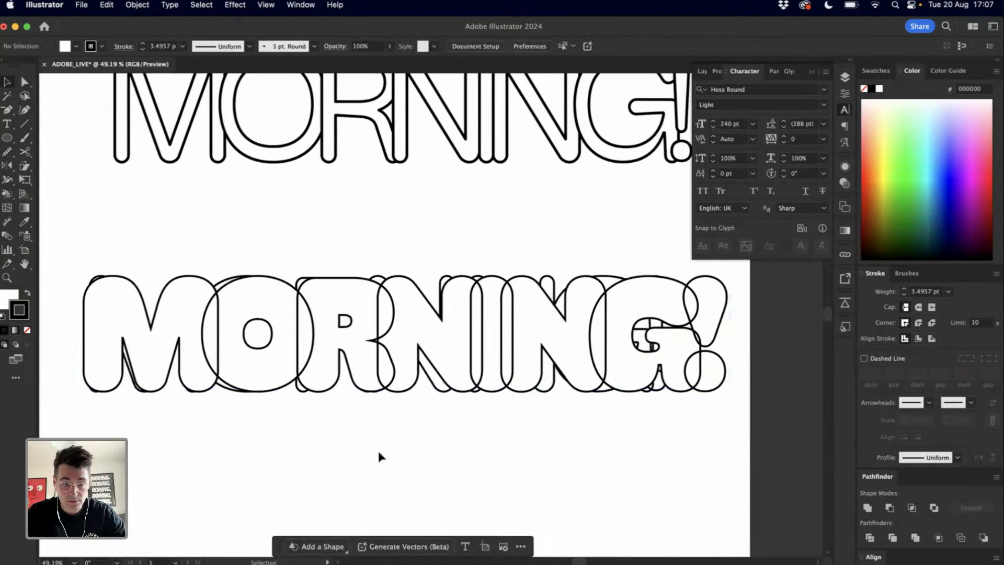
{"action": "key", "text": "super+z"}
{"action": "key", "text": "shift+super+z"}
{"action": "key", "text": "super+z"}
{"action": "left_click", "coordinate": [481, 457]}
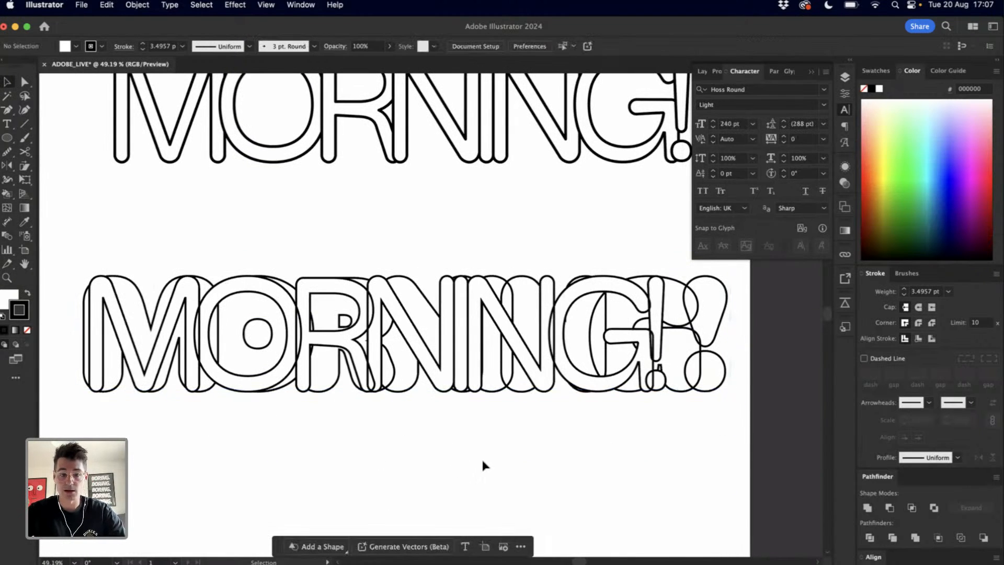
{"action": "left_click", "coordinate": [366, 345]}
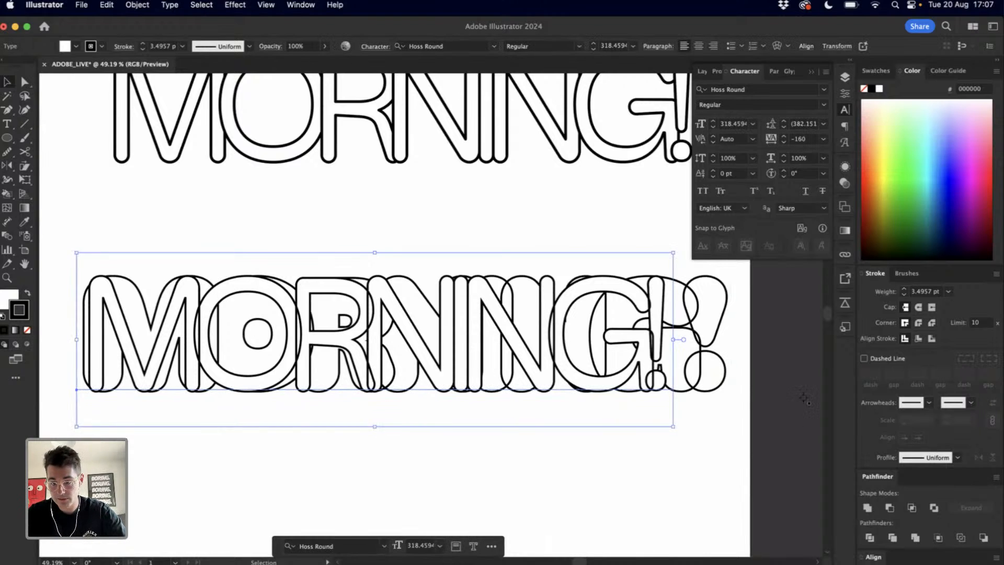
{"action": "key", "text": "i"}
{"action": "left_click", "coordinate": [134, 340]}
{"action": "left_click", "coordinate": [5, 297]}
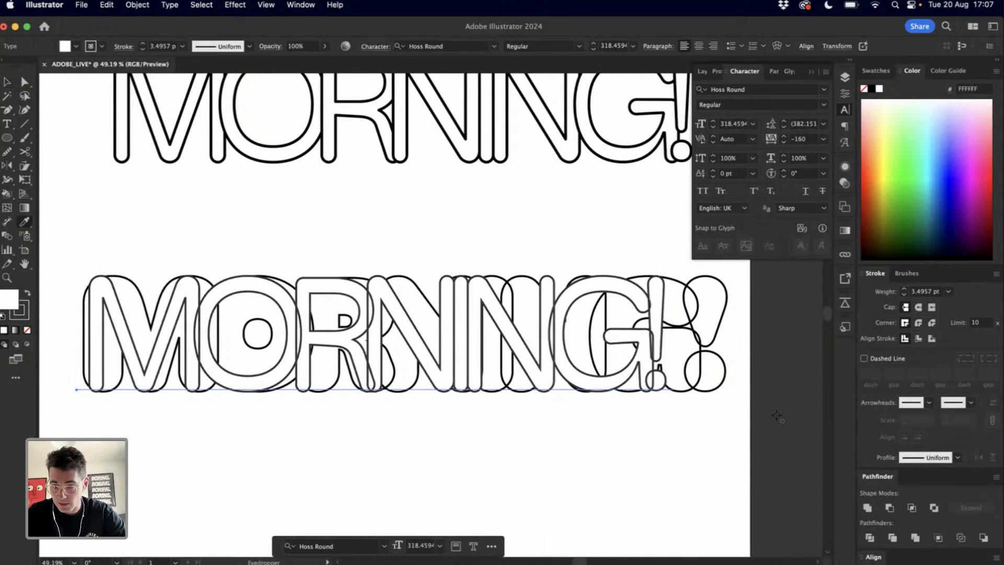
{"action": "left_click", "coordinate": [781, 416], "text": "shift"}
{"action": "key", "text": "v"}
{"action": "left_click", "coordinate": [591, 349]}
{"action": "left_click", "coordinate": [116, 319]}
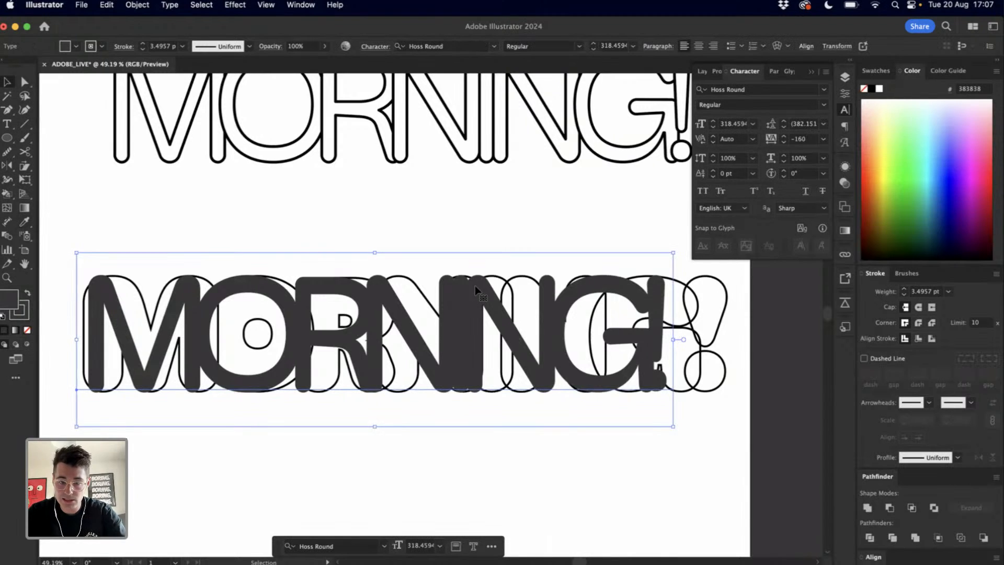
Give the front Regular MORNING! text the upper lettering's 5 pt black outline and a light blue fill
{"action": "key", "text": "i"}
{"action": "left_click", "coordinate": [562, 145]}
{"action": "left_click", "coordinate": [943, 139]}
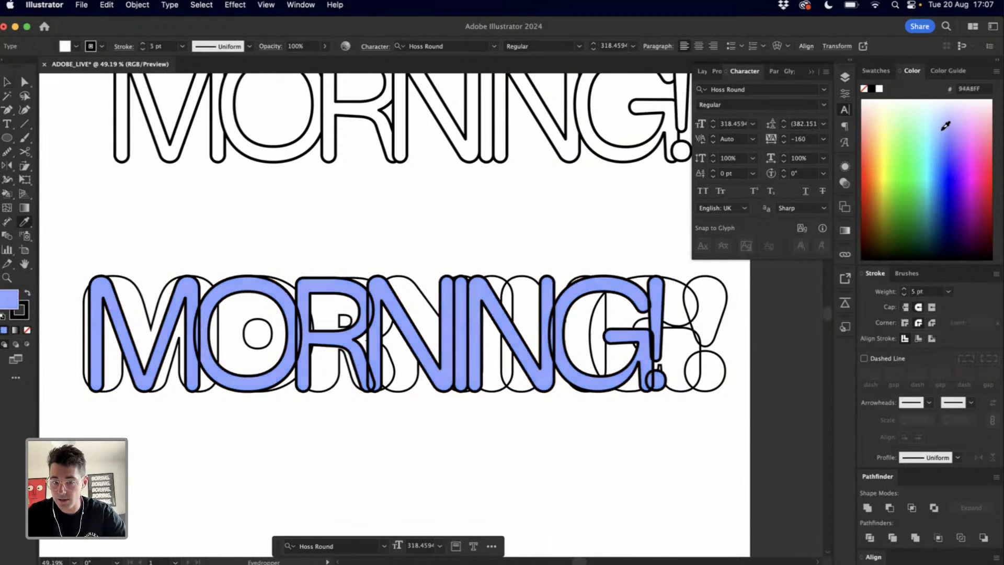
{"action": "key", "text": "v"}
{"action": "left_click", "coordinate": [602, 444]}
{"action": "left_click", "coordinate": [602, 362]}
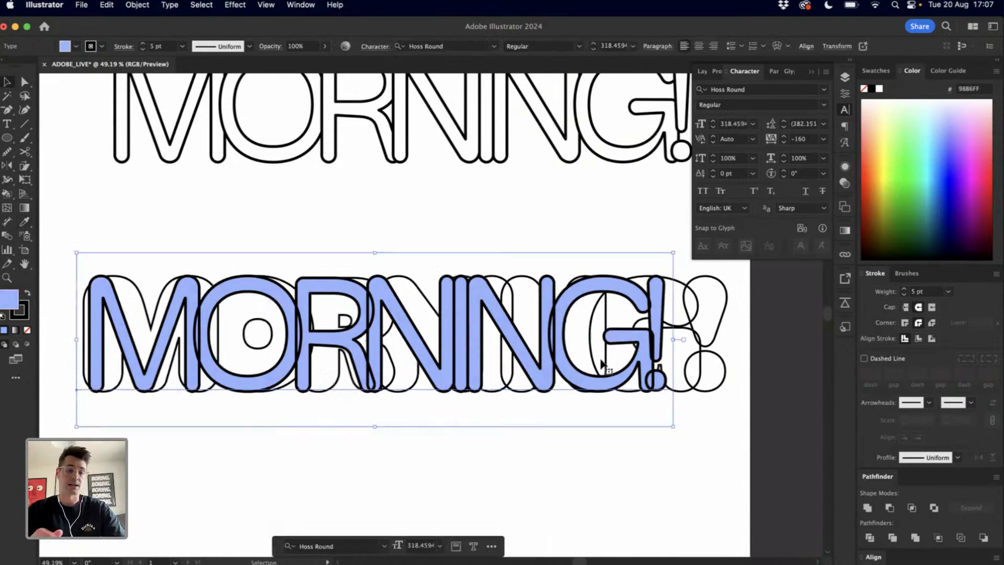
Centre-align both layered MORNING! texts, move them back to the middle of the artboard and clear the selection
{"action": "left_click_drag", "start_coordinate": [631, 433], "coordinate": [519, 313]}
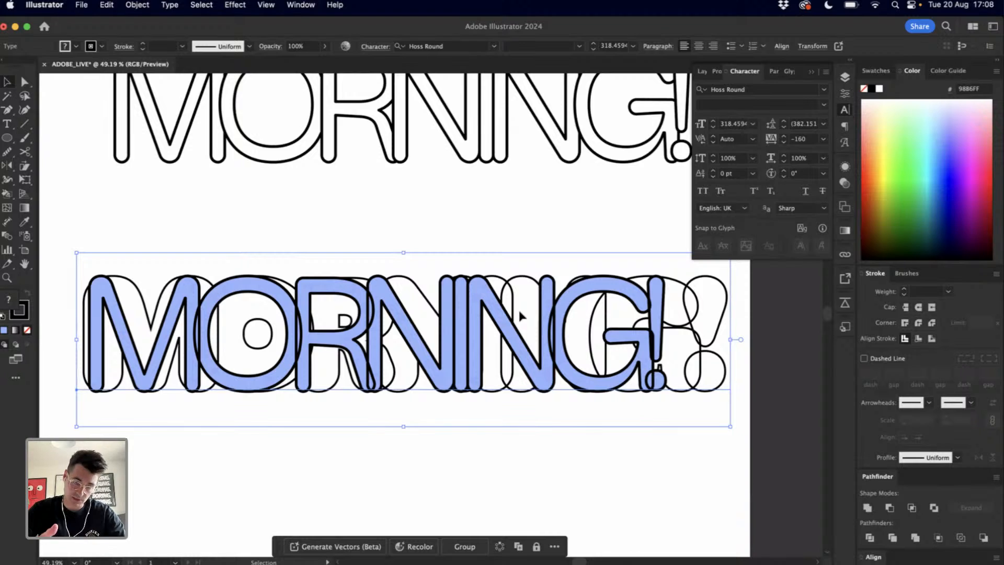
{"action": "left_click", "coordinate": [699, 46]}
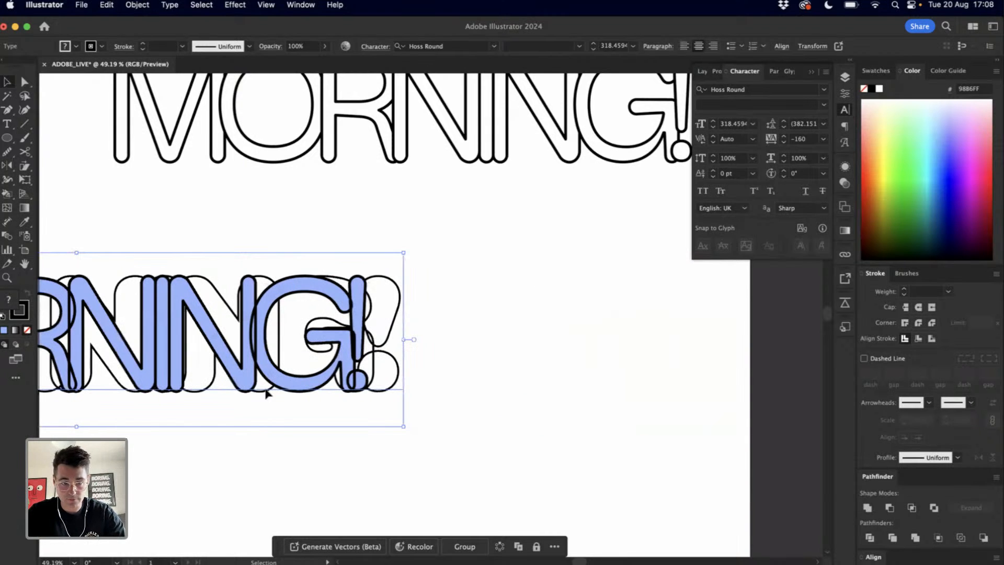
{"action": "left_click_drag", "start_coordinate": [266, 392], "coordinate": [538, 467]}
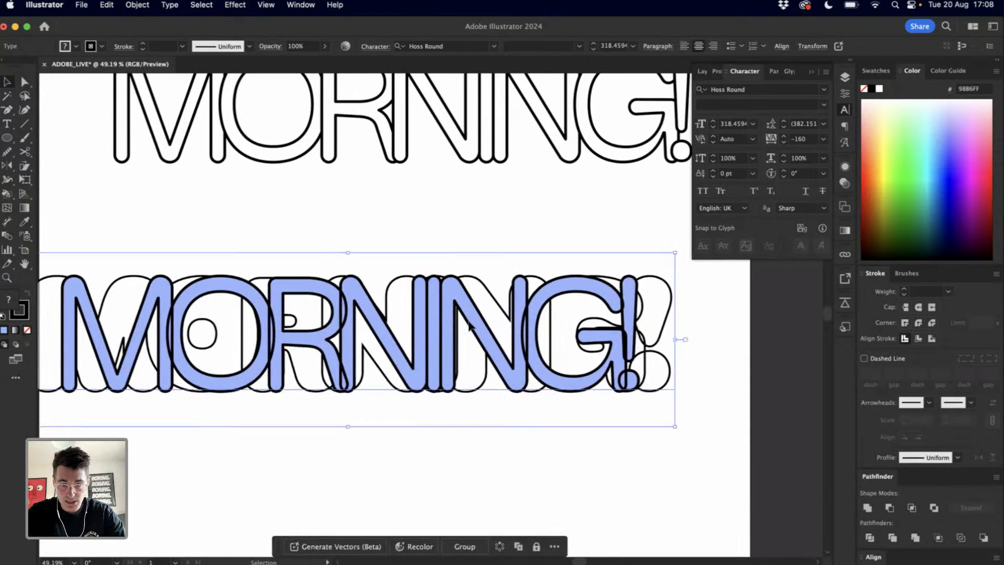
{"action": "left_click_drag", "start_coordinate": [470, 328], "coordinate": [515, 329]}
{"action": "left_click", "coordinate": [511, 475]}
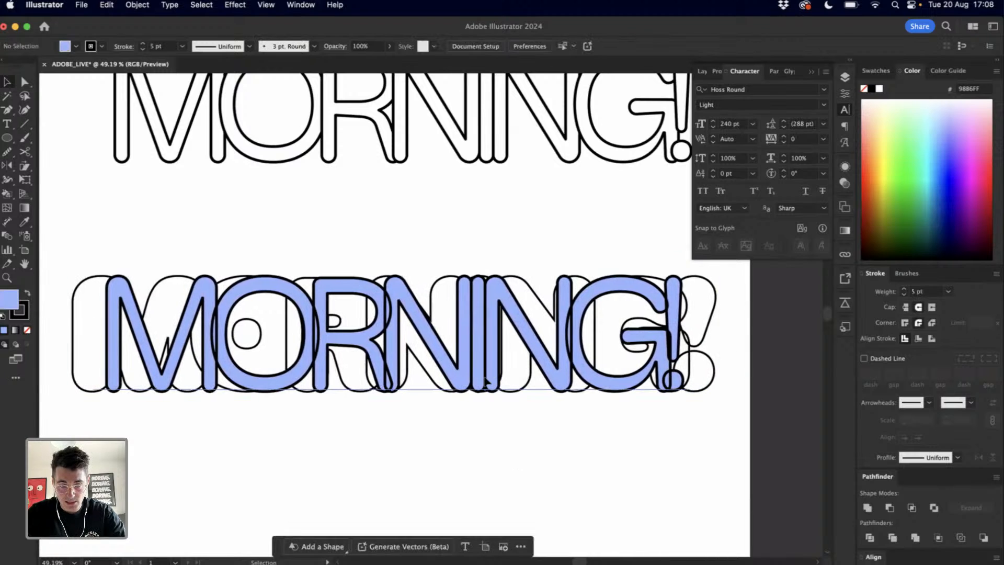
{"action": "left_click", "coordinate": [438, 302]}
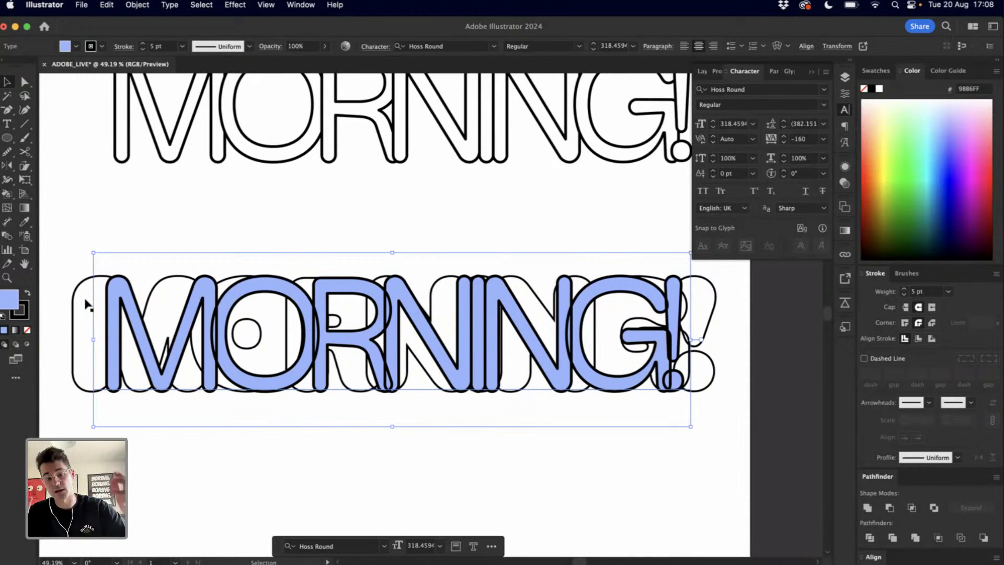
{"action": "left_click", "coordinate": [76, 357]}
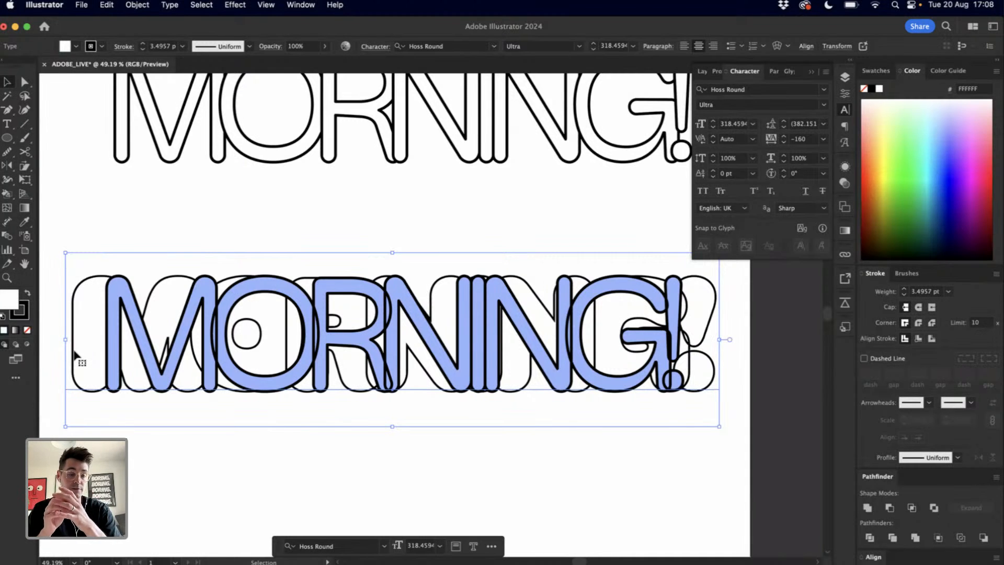
{"action": "left_click", "coordinate": [115, 228]}
{"action": "left_click_drag", "start_coordinate": [81, 298], "coordinate": [81, 355]}
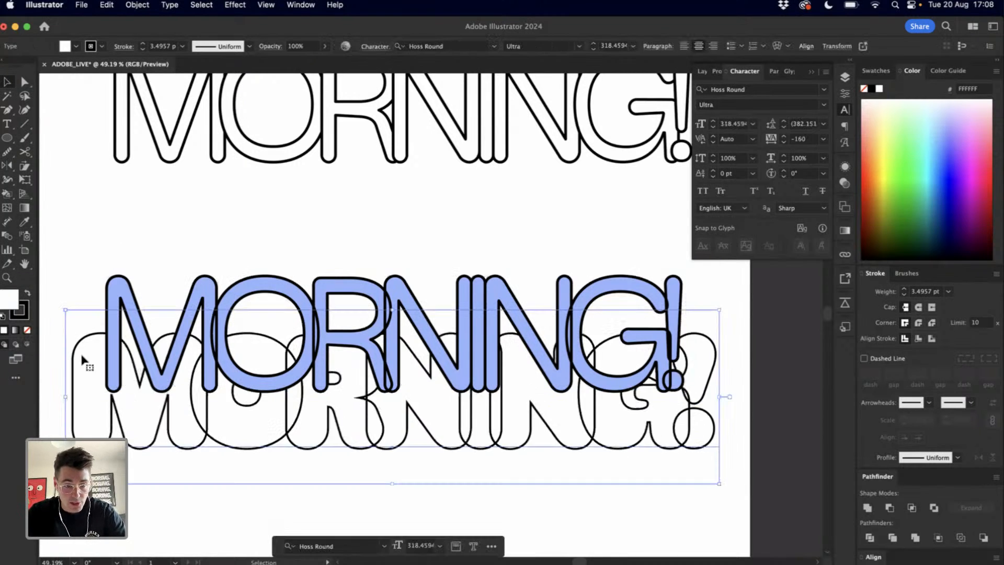
{"action": "key", "text": "i"}
{"action": "left_click", "coordinate": [135, 312]}
{"action": "key", "text": "super+z"}
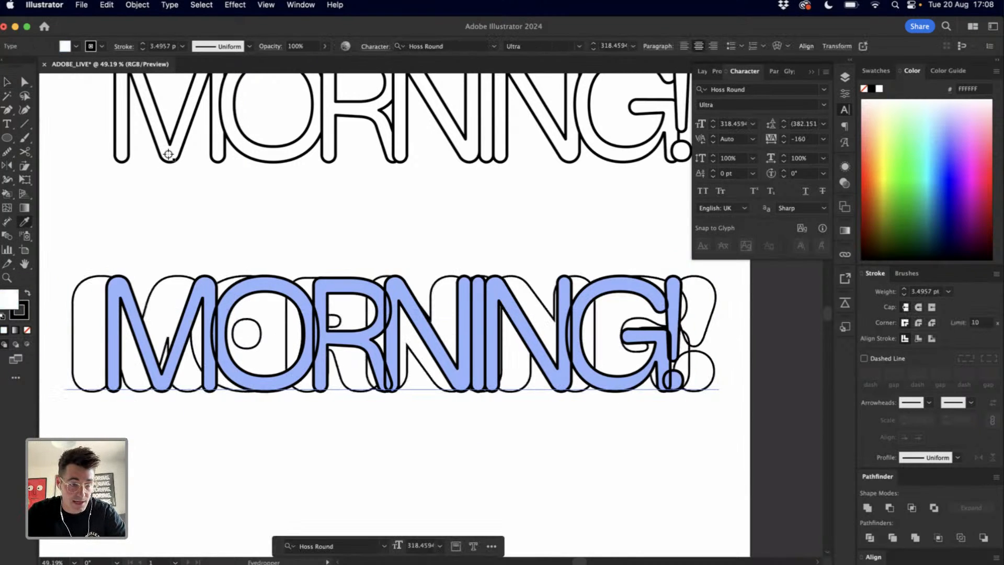
Give the Ultra MORNING! text the upper lettering's 5 pt outline with a 7C98FF blue fill, and delete that upper lettering
{"action": "left_click", "coordinate": [166, 159]}
{"action": "left_click", "coordinate": [945, 137]}
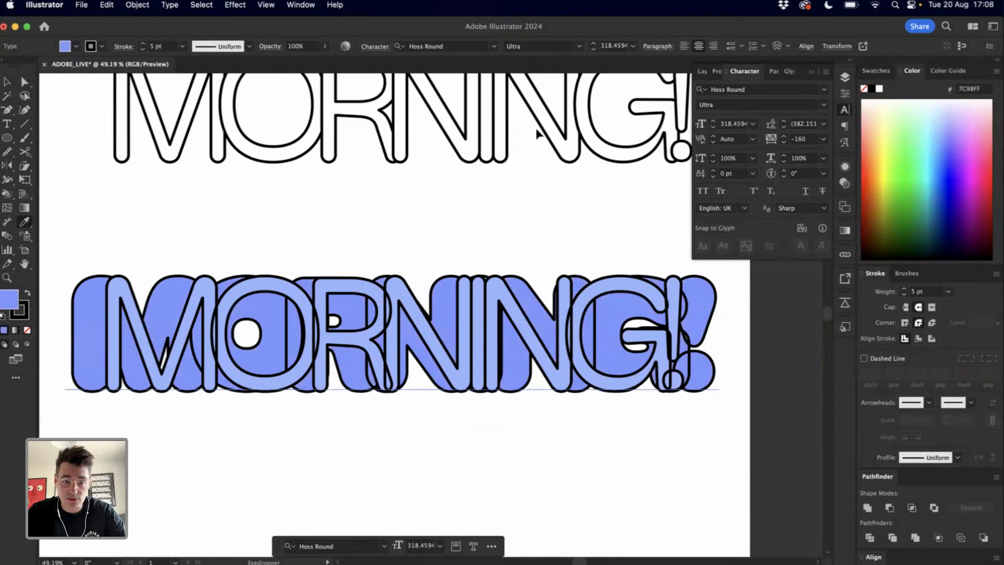
{"action": "key", "text": "v"}
{"action": "key", "text": "super+shift+a"}
{"action": "left_click", "coordinate": [488, 130]}
{"action": "key", "text": "Delete"}
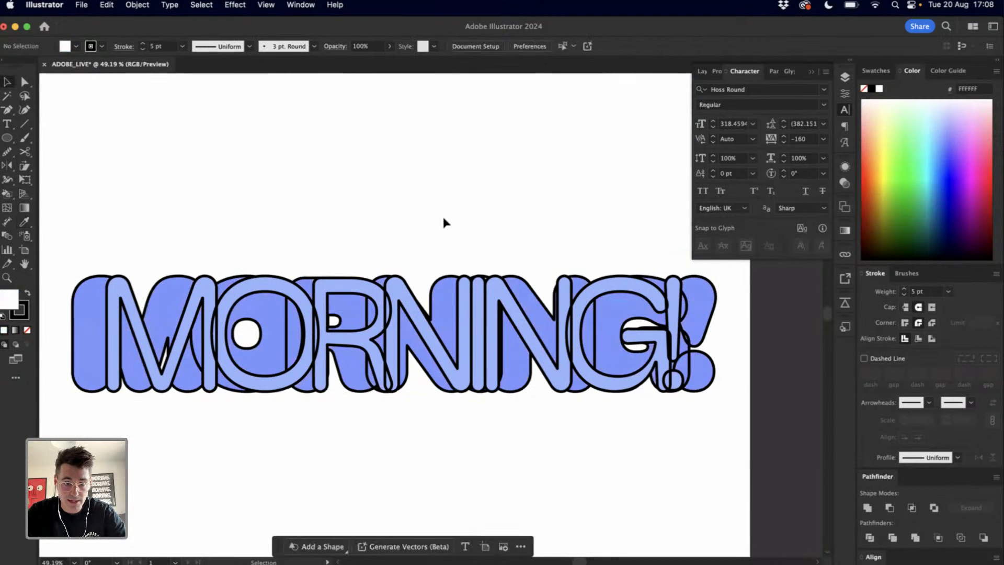
View the Ultra and Regular MORNING! texts one at a time, leaving only the Regular one showing and selected
{"action": "left_click", "coordinate": [393, 323]}
{"action": "key", "text": "Delete"}
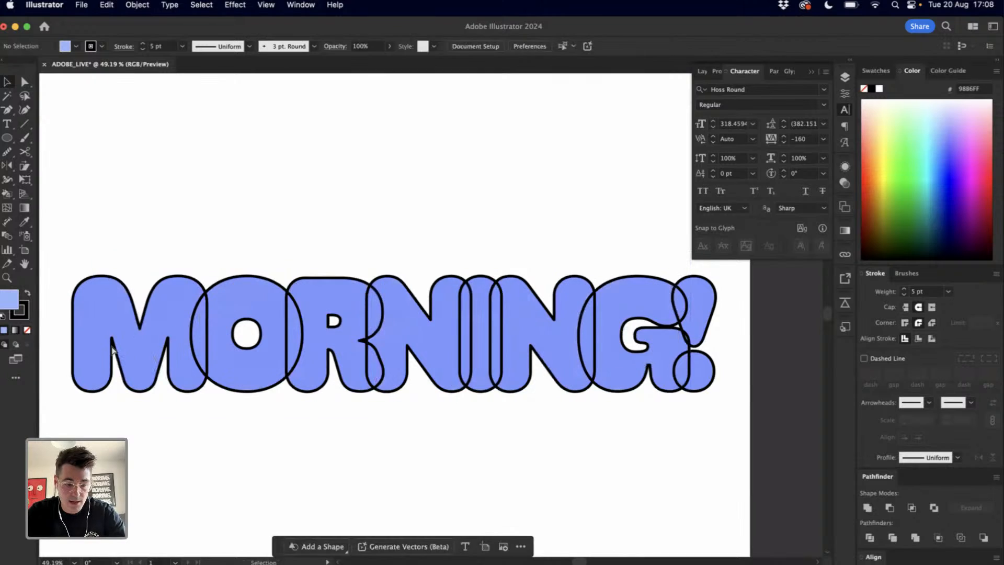
{"action": "left_click", "coordinate": [113, 351]}
{"action": "key", "text": "a"}
{"action": "key", "text": "Delete"}
{"action": "key", "text": "super+z"}
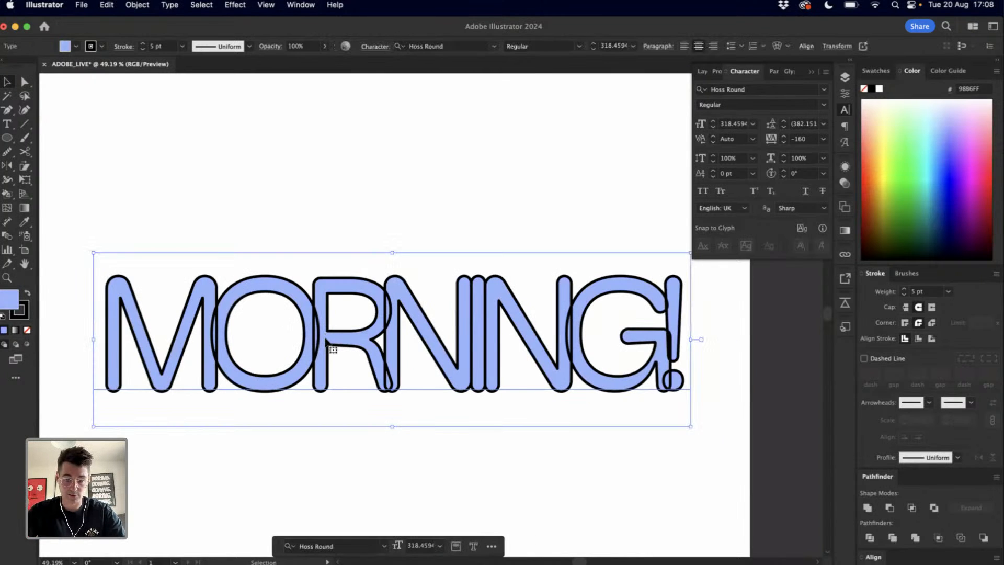
Convert the Regular MORNING! text to outlines and show the hidden Ultra text again
{"action": "key", "text": "shift+super+o"}
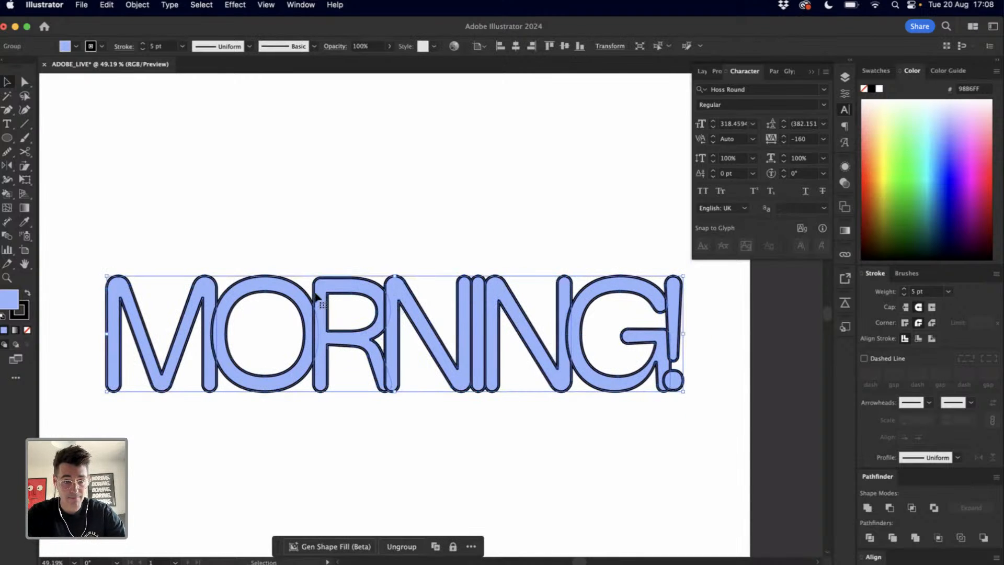
{"action": "key", "text": "shift+super+a"}
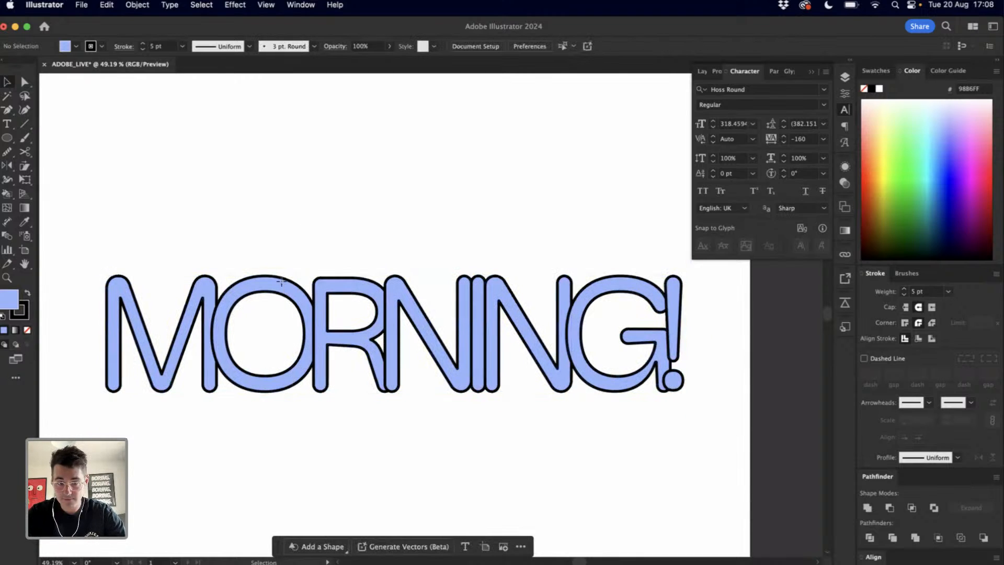
{"action": "left_click", "coordinate": [282, 281]}
{"action": "left_click", "coordinate": [277, 218]}
{"action": "key", "text": "alt+super+3"}
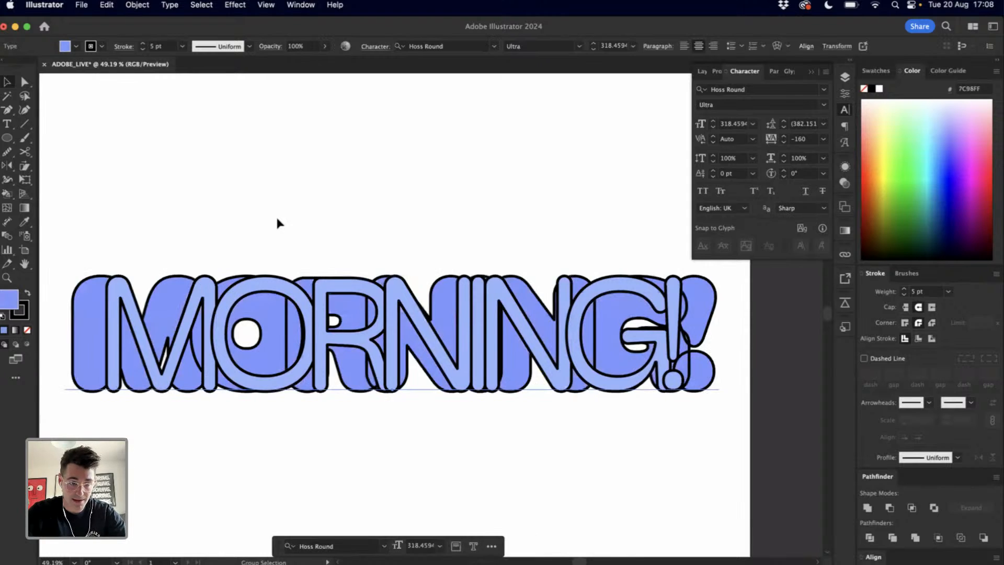
Bring the Ultra MORNING! text to the front and convert it to outlines
{"action": "key", "text": "shift+super+a"}
{"action": "left_click", "coordinate": [77, 329]}
{"action": "key", "text": "shift+super+bracketright"}
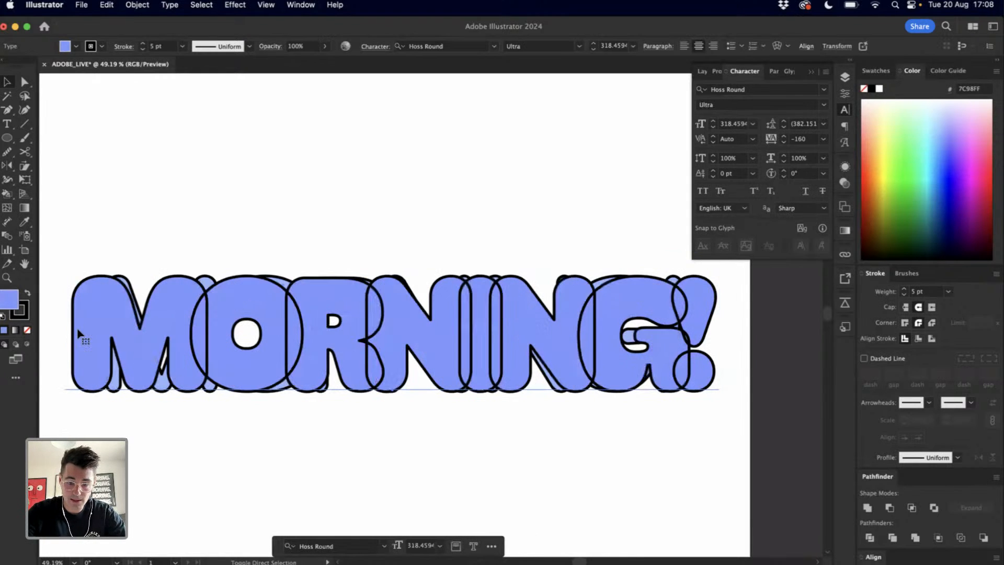
{"action": "key", "text": "shift+super+o"}
{"action": "left_click", "coordinate": [313, 418]}
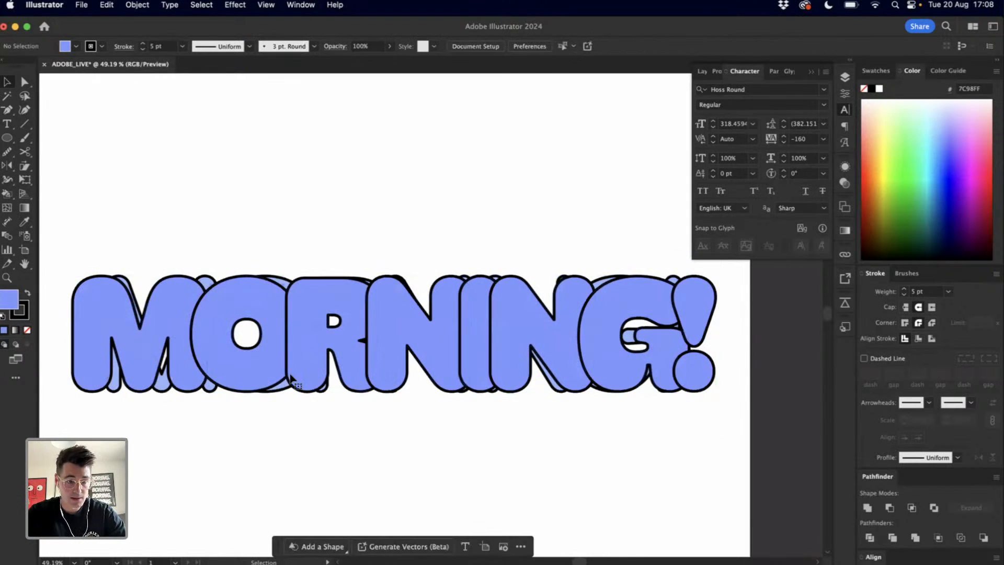
Fill both outlined MORNING! words with a linear white-to-black gradient running vertically from the top of the letters to the bottom
{"action": "left_click", "coordinate": [290, 378]}
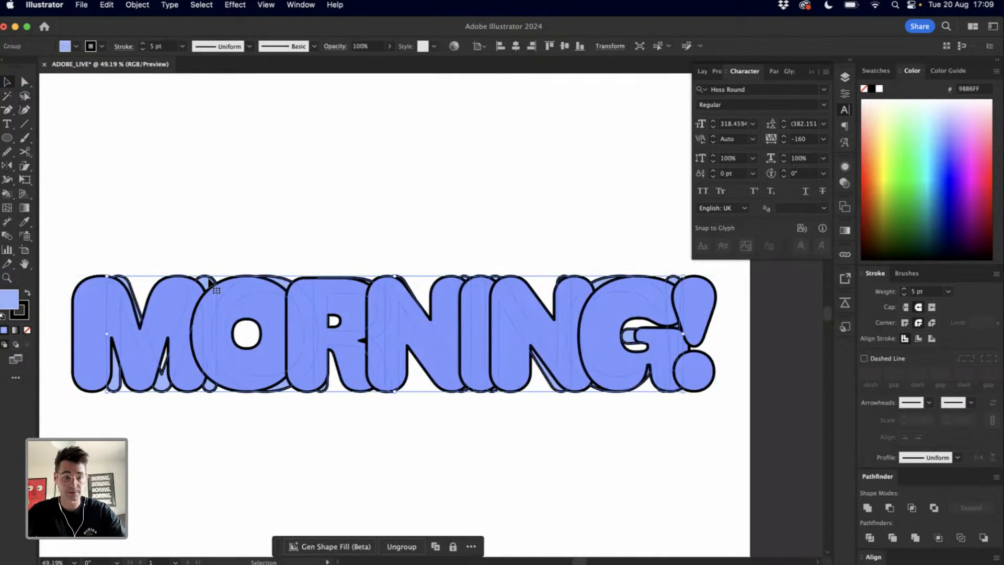
{"action": "key", "text": "super+a"}
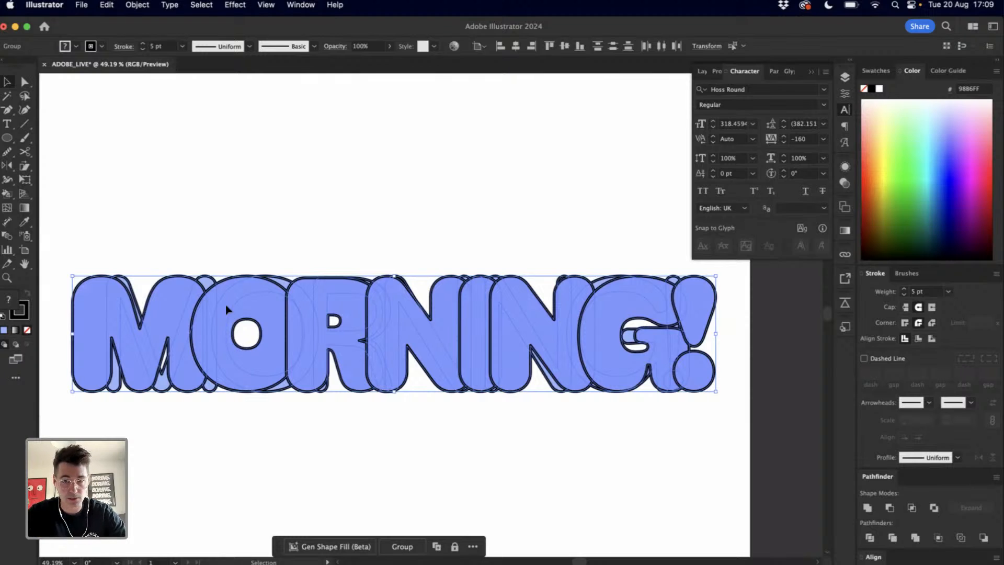
{"action": "left_click", "coordinate": [845, 231]}
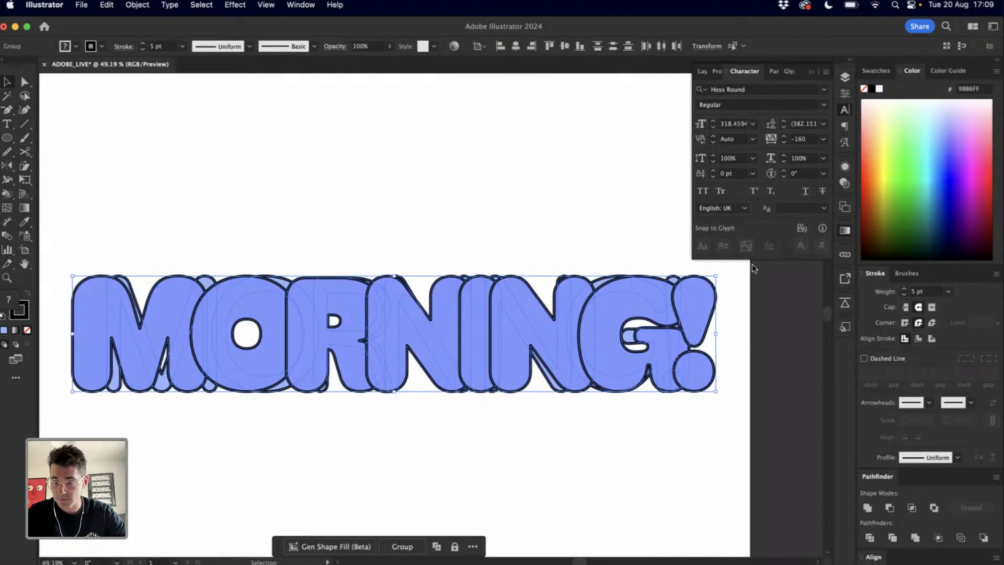
{"action": "left_click", "coordinate": [752, 244]}
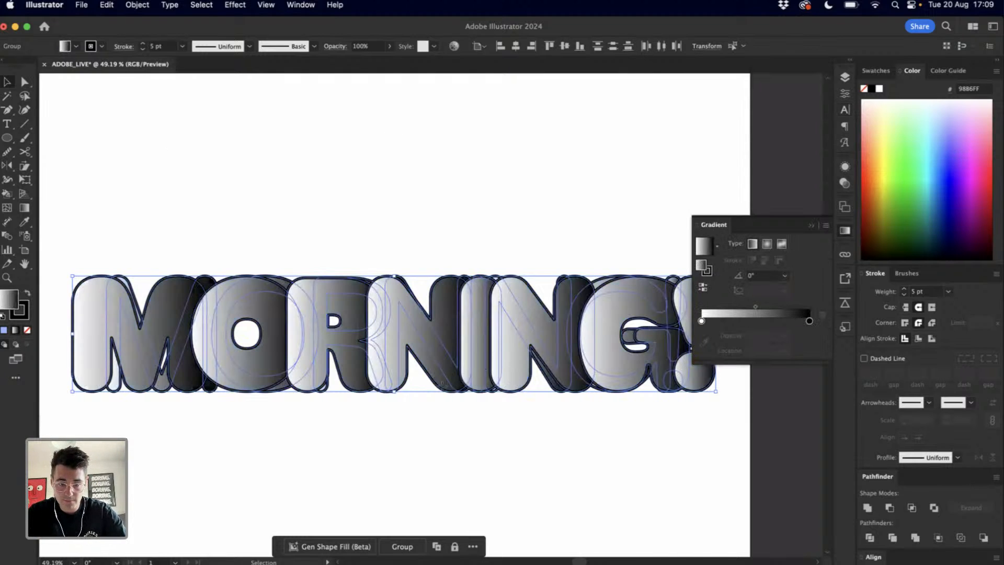
{"action": "key", "text": "g"}
{"action": "mouse_move", "coordinate": [406, 390]}
{"action": "left_mouse_down"}
{"action": "mouse_move", "coordinate": [405, 274]}
{"action": "mouse_move", "coordinate": [406, 397]}
{"action": "left_mouse_up"}
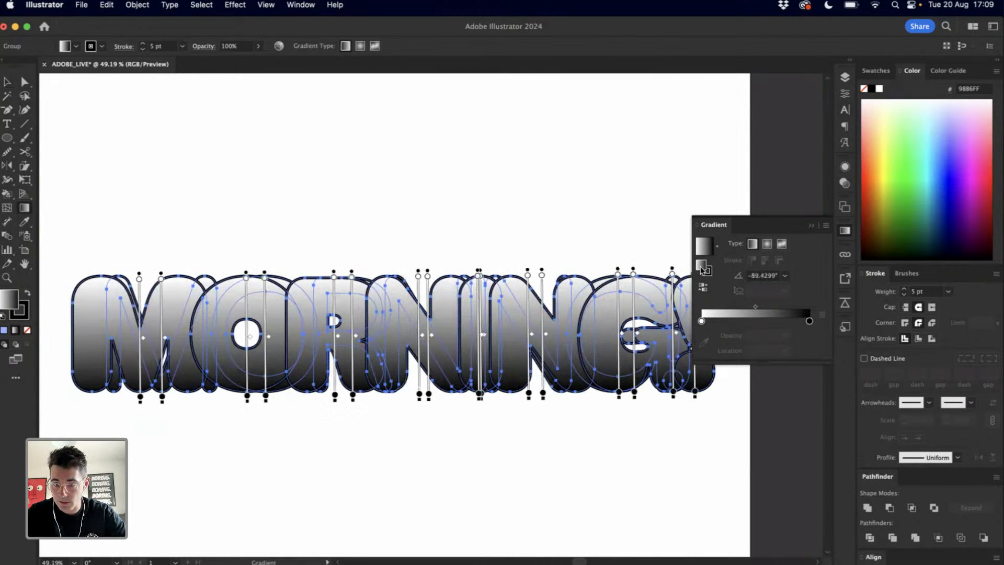
Change the white gradient stop to orange FF982A on the Regular M
{"action": "double_click", "coordinate": [701, 321]}
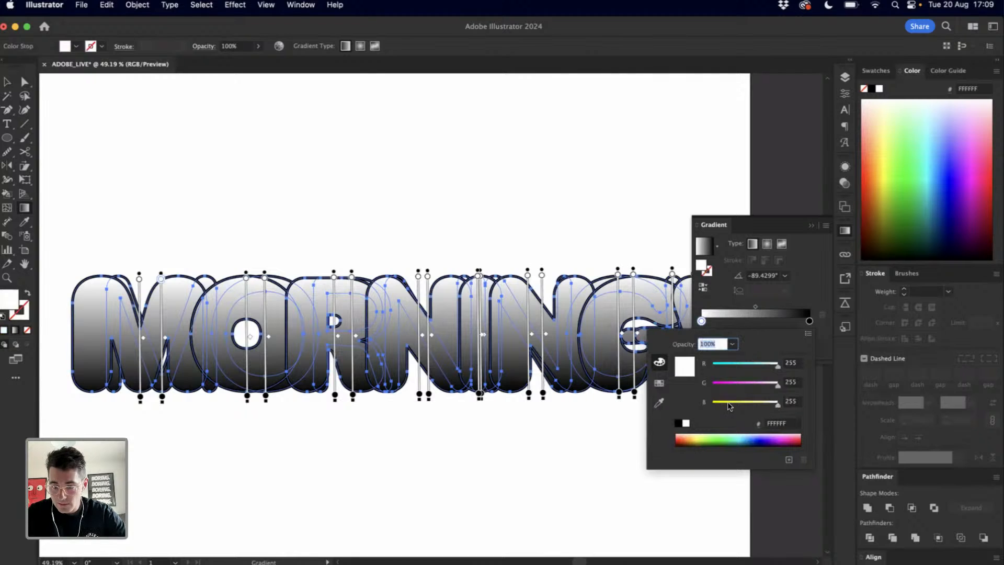
{"action": "left_click", "coordinate": [723, 403]}
{"action": "left_click", "coordinate": [752, 382]}
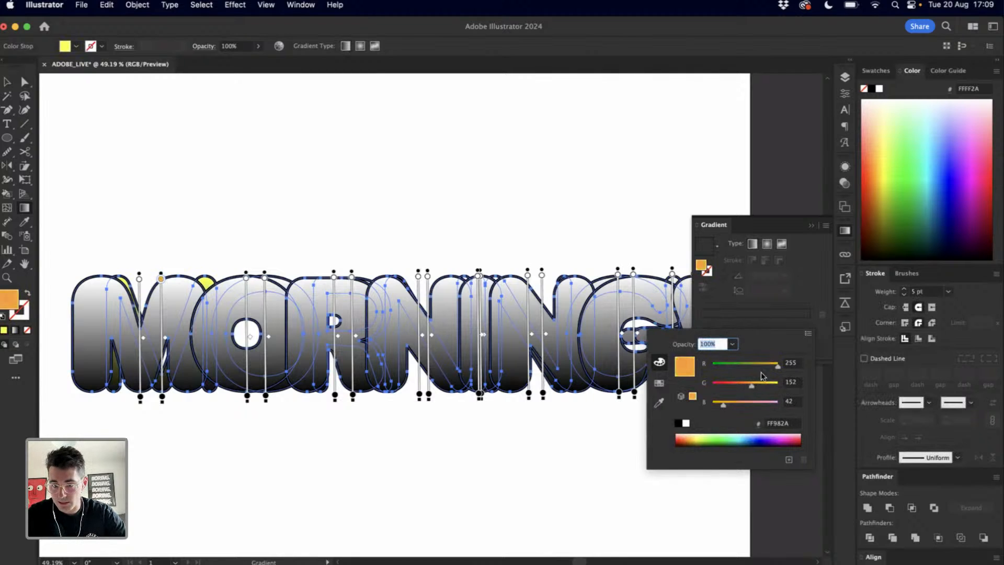
{"action": "left_click", "coordinate": [716, 312]}
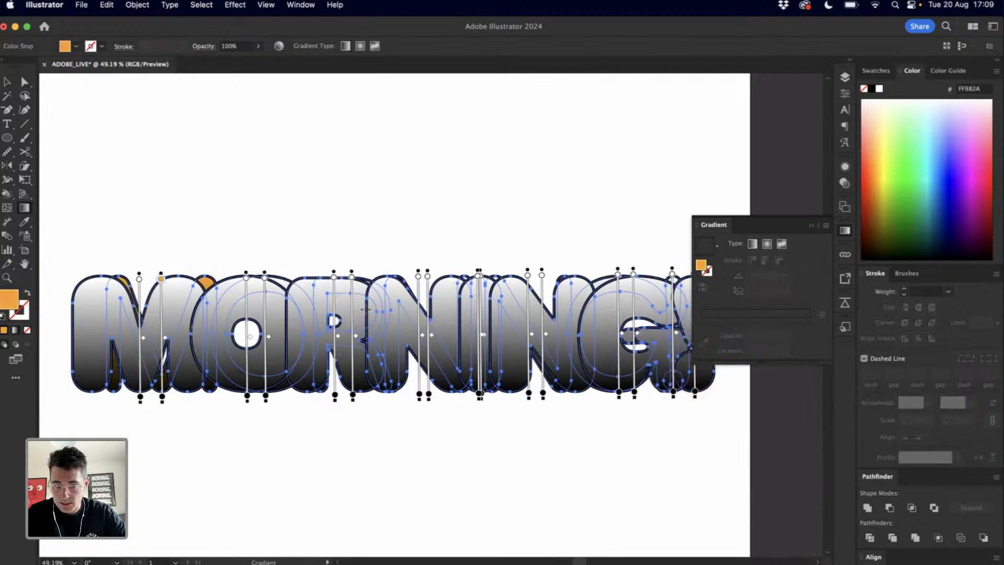
Bring the Regular lettering to the front and apply the M's orange-to-black gradient to all its letters
{"action": "key", "text": "v"}
{"action": "left_click", "coordinate": [206, 285]}
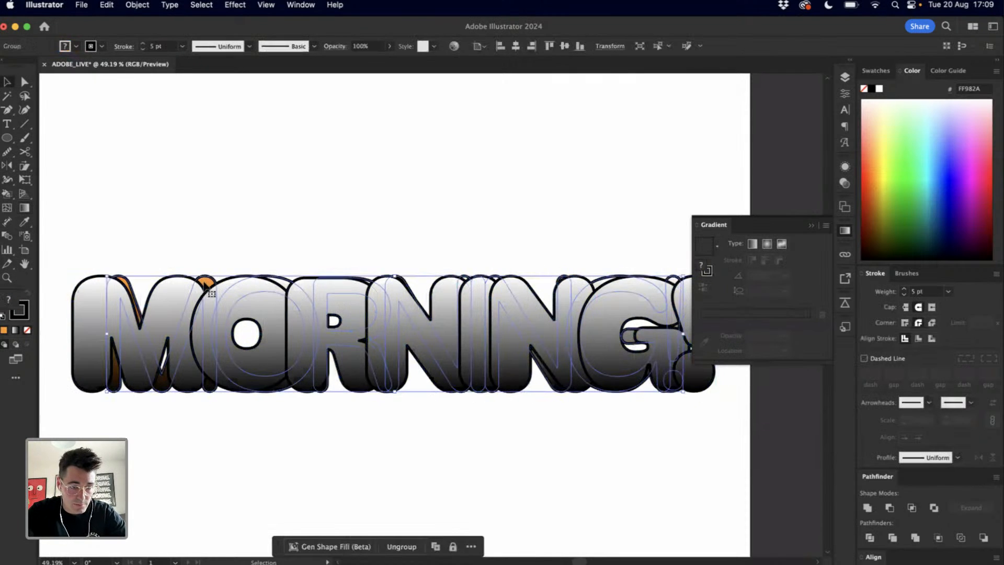
{"action": "key", "text": "super+shift+a"}
{"action": "left_click", "coordinate": [207, 293]}
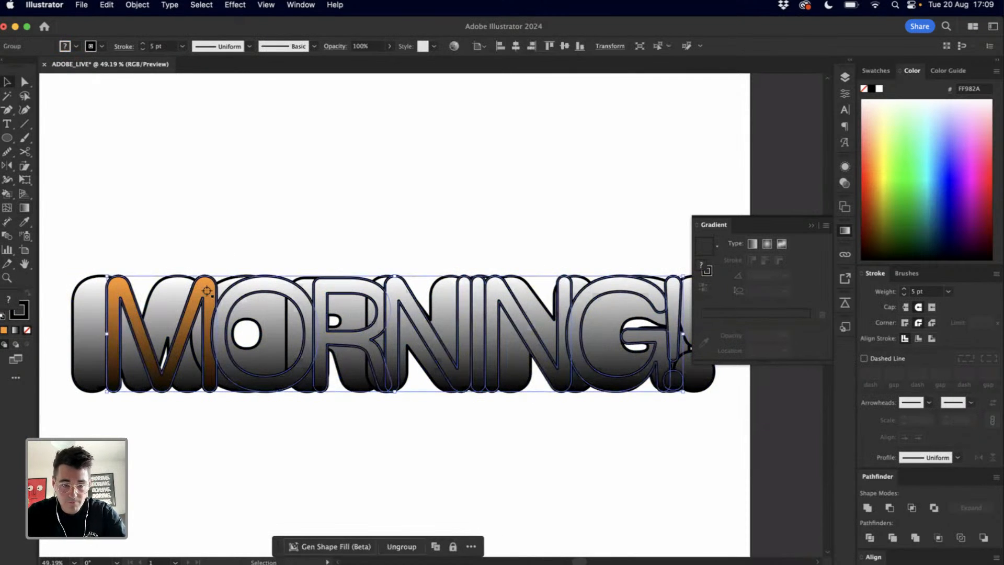
{"action": "key", "text": "i"}
{"action": "left_click", "coordinate": [207, 291]}
{"action": "key", "text": "v"}
Hide the Ultra lettering and change the black stop of the Regular lettering's gradient to red DC0000
{"action": "left_click", "coordinate": [607, 328]}
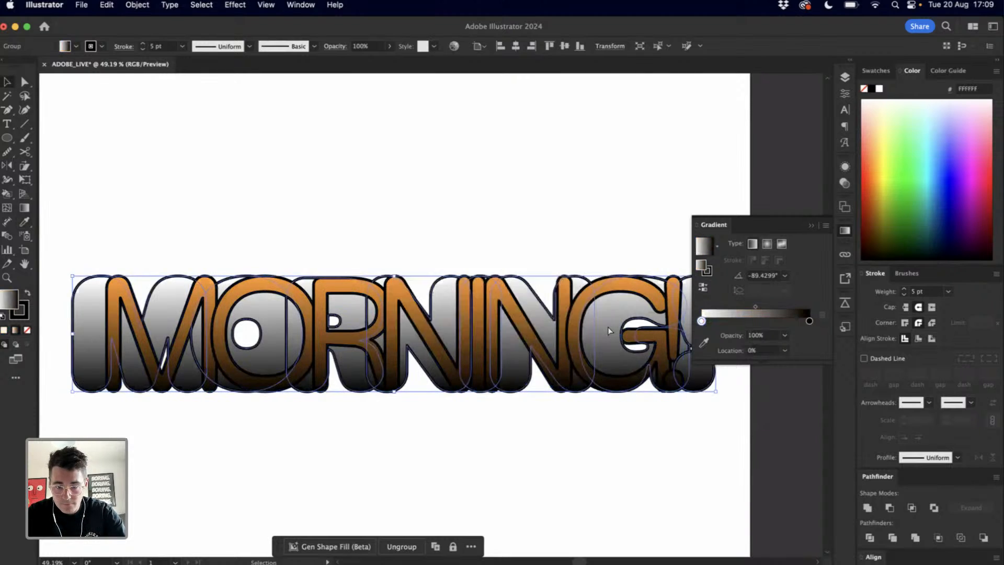
{"action": "key", "text": "super+3"}
{"action": "left_click", "coordinate": [577, 330]}
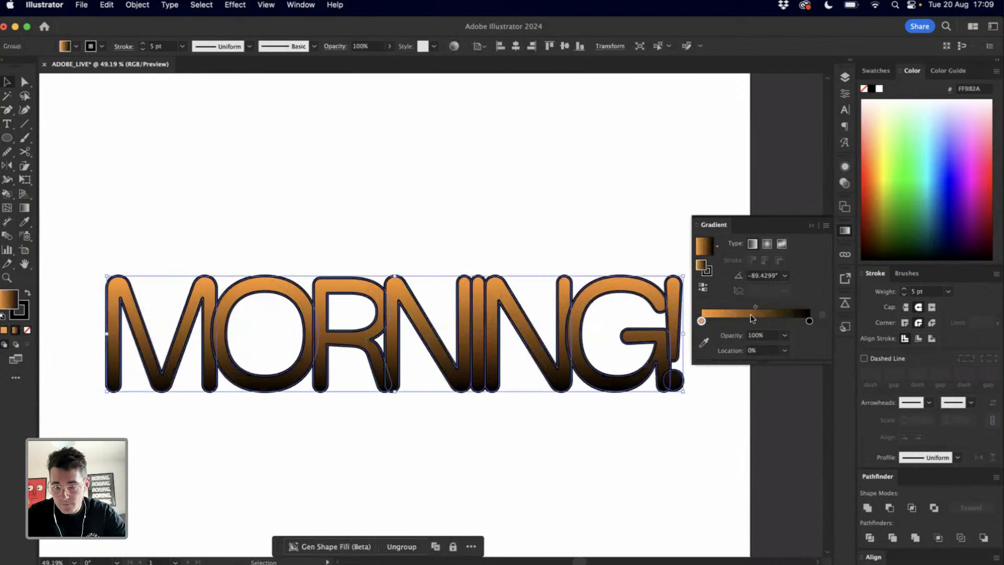
{"action": "double_click", "coordinate": [810, 321]}
{"action": "left_click_drag", "start_coordinate": [759, 369], "coordinate": [769, 366]}
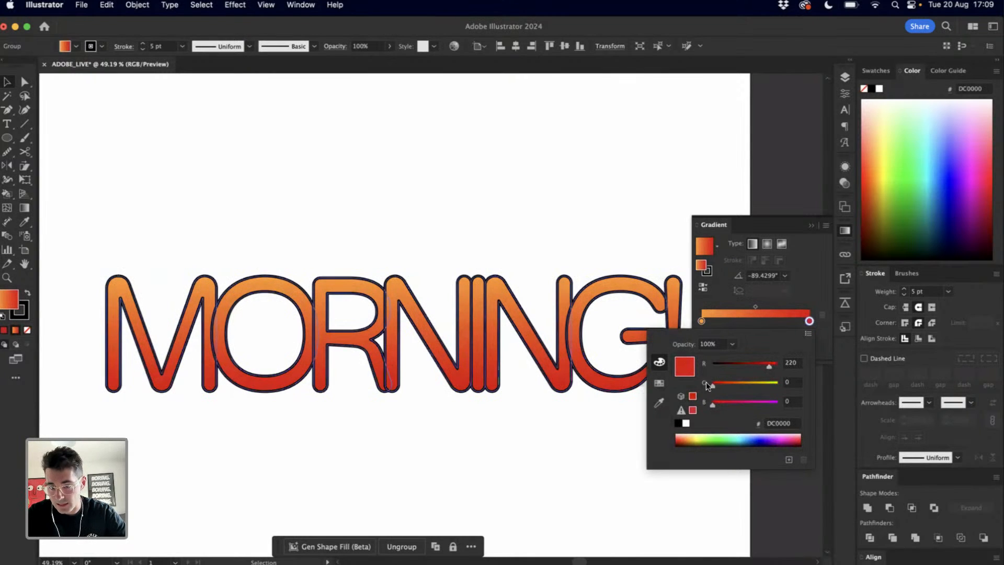
Change the orange gradient stop of the Regular MORNING! lettering to yellow FFE100
{"action": "left_click", "coordinate": [700, 323]}
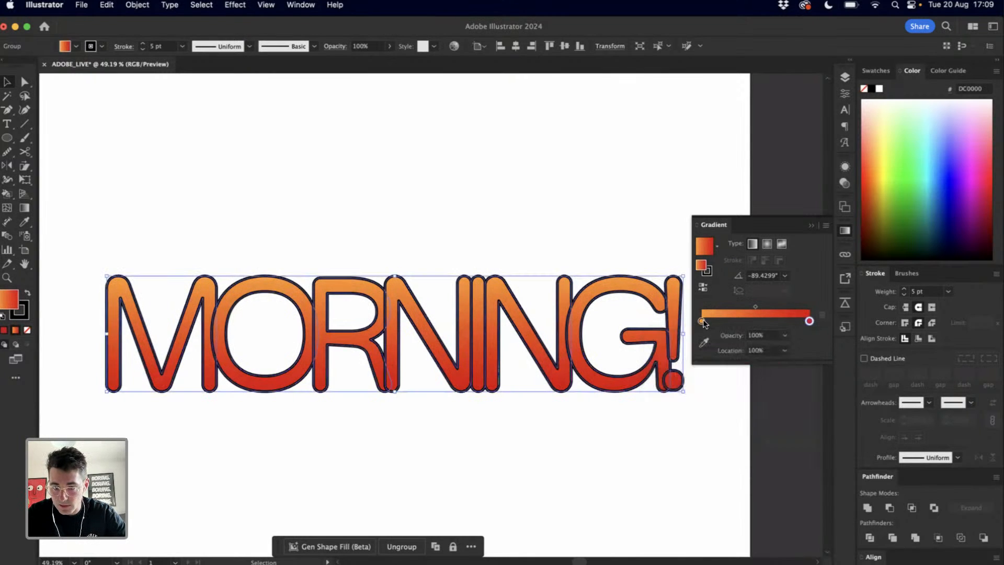
{"action": "double_click", "coordinate": [704, 322]}
{"action": "left_click", "coordinate": [703, 322]}
{"action": "left_click_drag", "start_coordinate": [700, 333], "coordinate": [700, 336]}
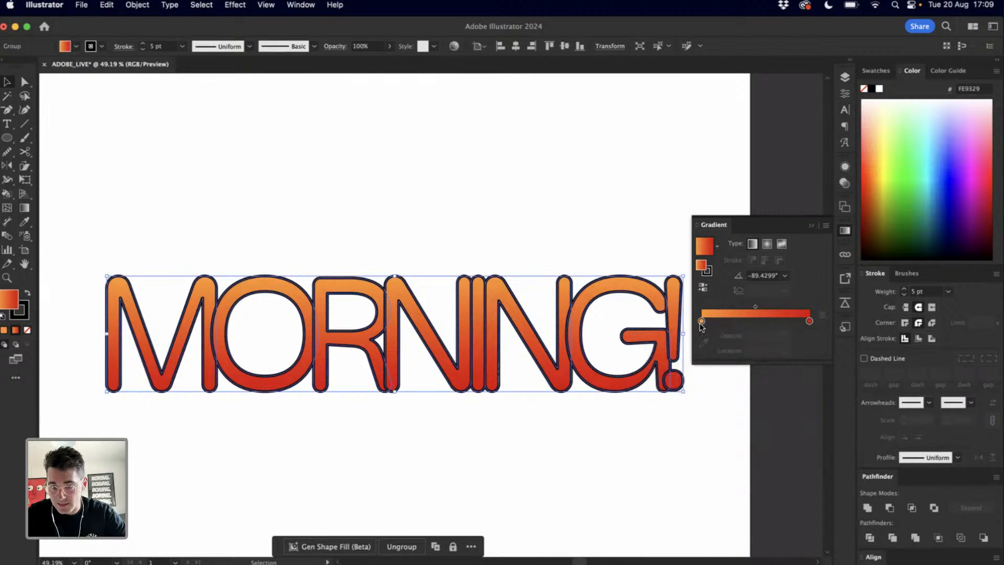
{"action": "left_click", "coordinate": [701, 321]}
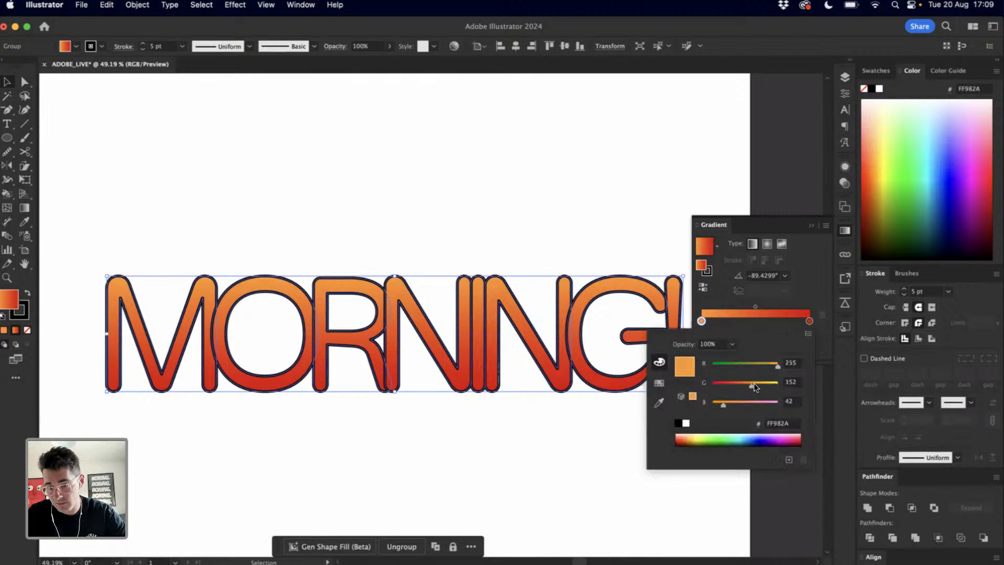
{"action": "left_click_drag", "start_coordinate": [762, 387], "coordinate": [784, 364]}
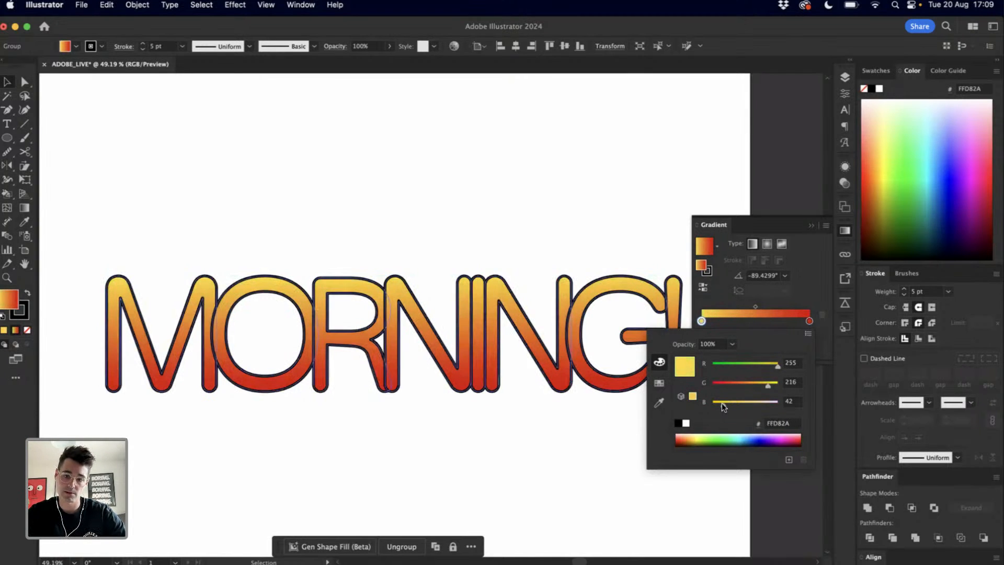
{"action": "left_click_drag", "start_coordinate": [722, 403], "coordinate": [698, 404]}
{"action": "left_click_drag", "start_coordinate": [768, 386], "coordinate": [771, 387]}
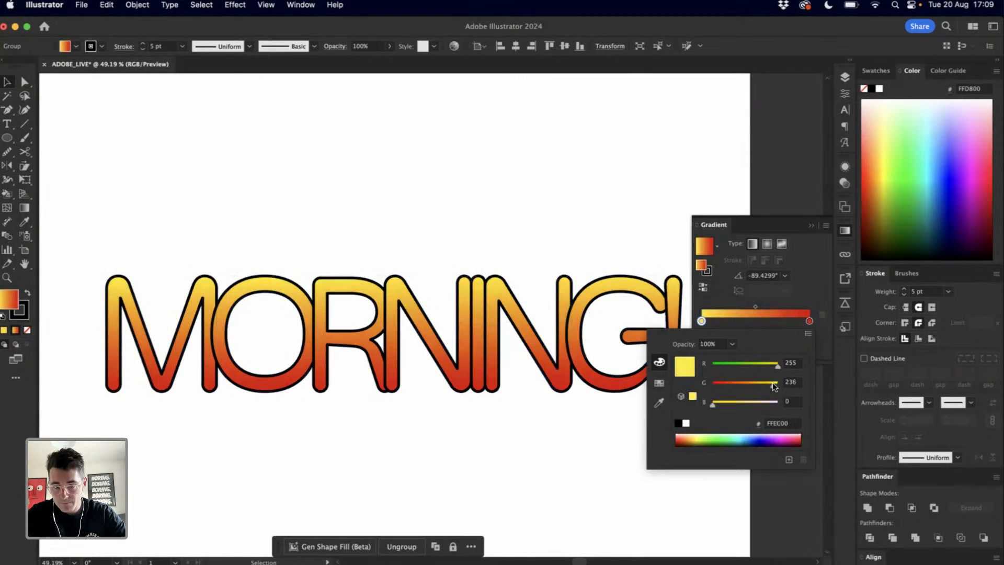
{"action": "left_click", "coordinate": [576, 297]}
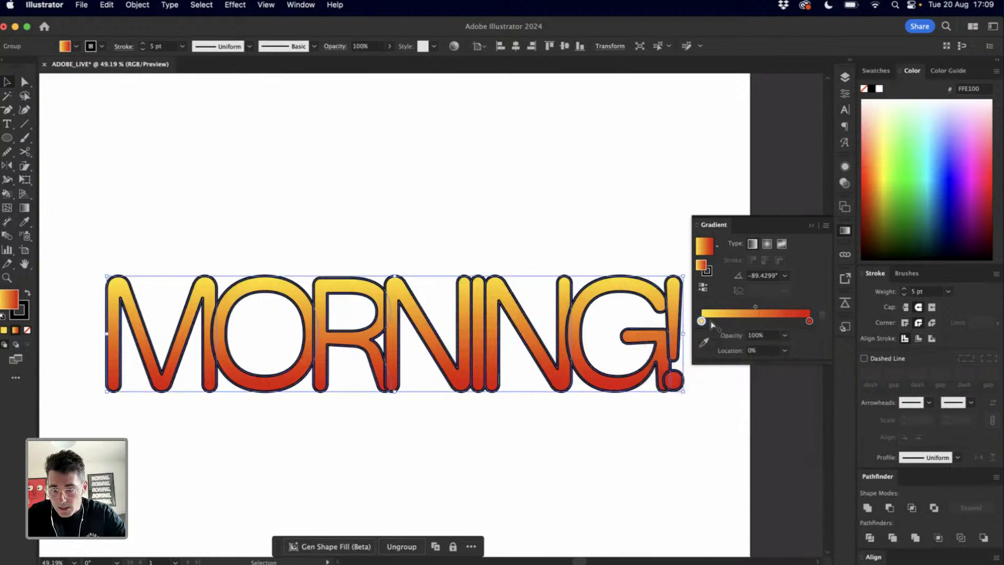
Change the dark red gradient stop of the Regular lettering to pure red FF0000
{"action": "double_click", "coordinate": [810, 321]}
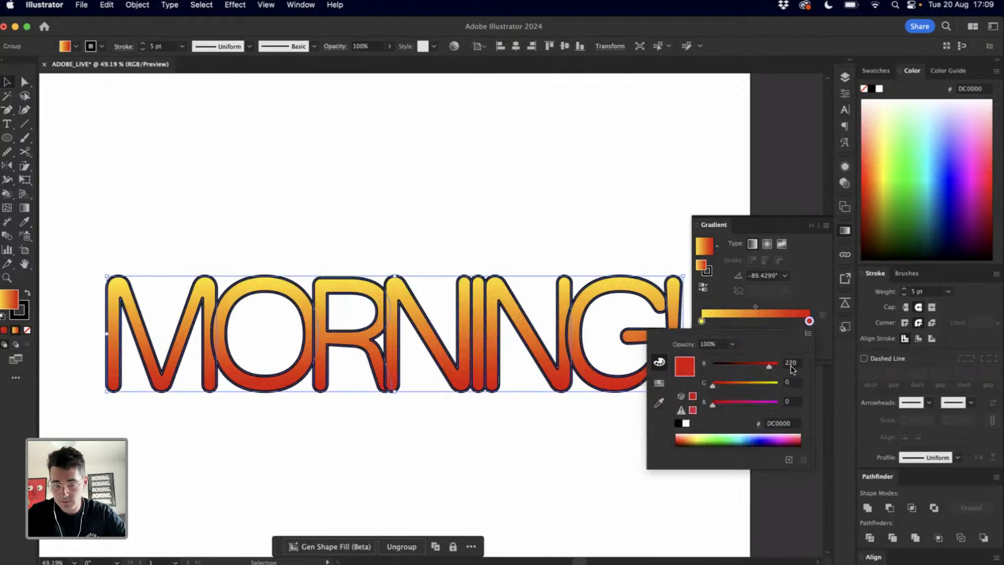
{"action": "left_click_drag", "start_coordinate": [769, 366], "coordinate": [791, 366]}
{"action": "left_click_drag", "start_coordinate": [713, 385], "coordinate": [680, 388]}
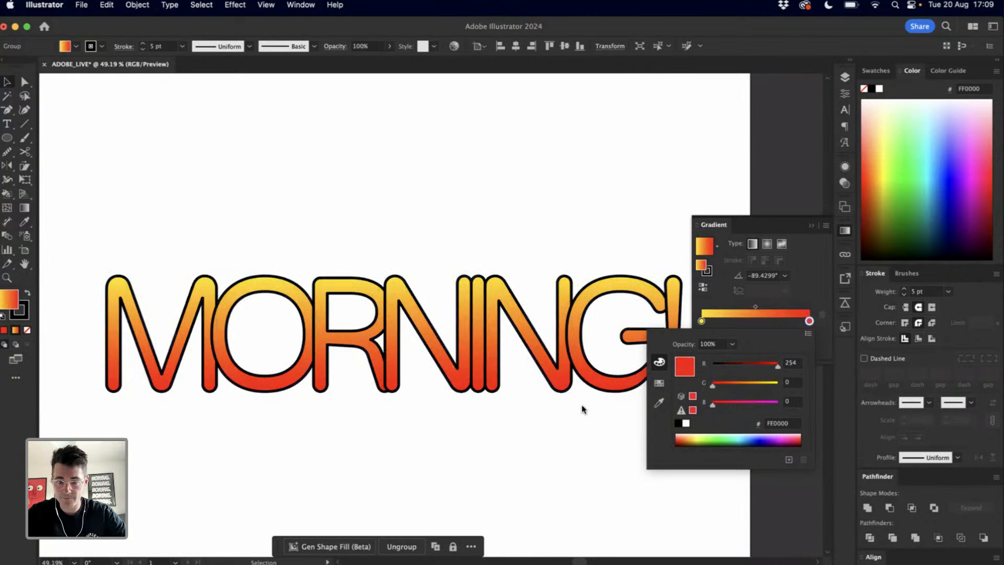
{"action": "left_click", "coordinate": [555, 408]}
{"action": "left_click", "coordinate": [432, 348]}
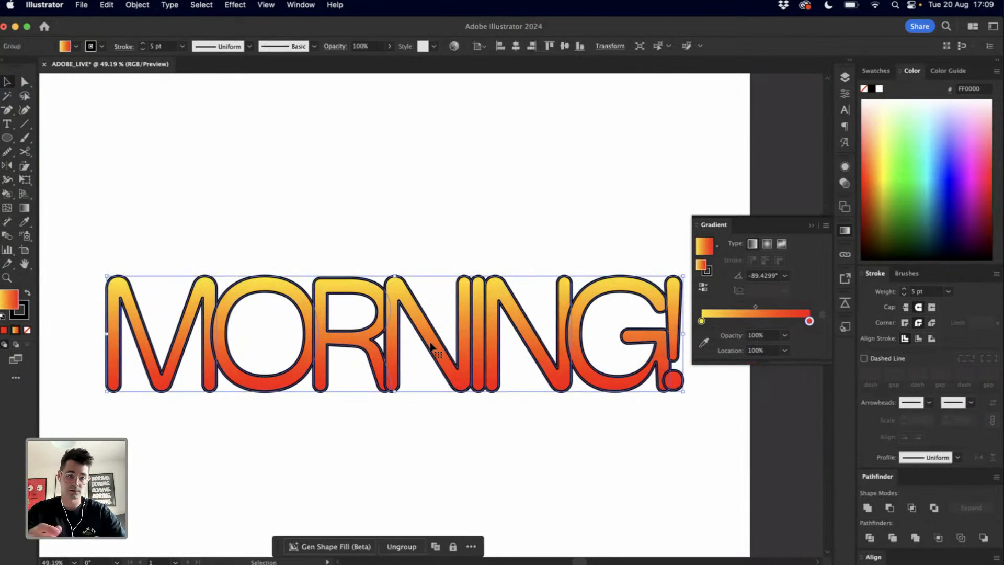
Show the hidden Ultra lettering again and bring it in front of the Regular lettering
{"action": "key", "text": "alt+super+3"}
{"action": "left_click", "coordinate": [439, 428]}
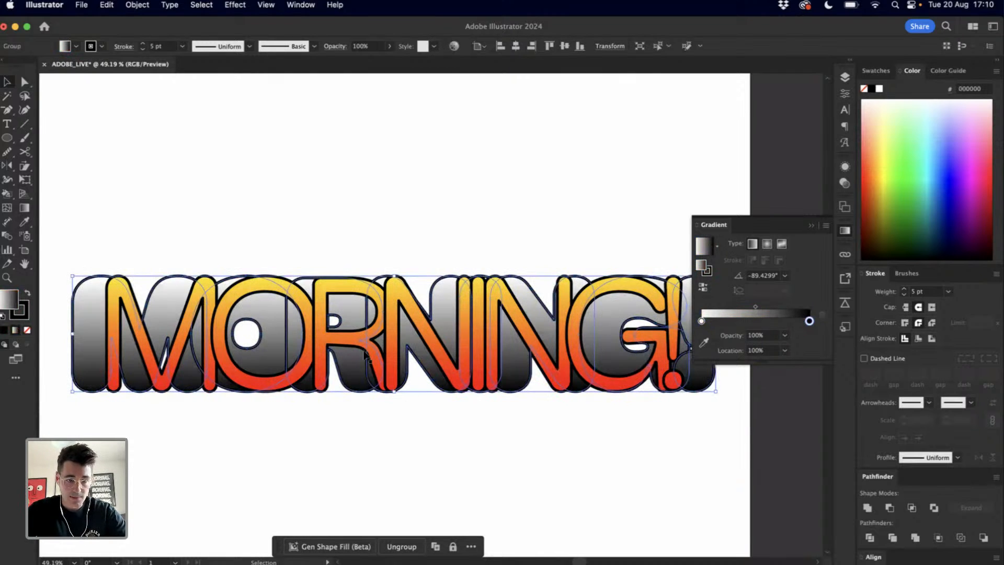
{"action": "left_click", "coordinate": [281, 341]}
{"action": "key", "text": "shift+super+bracketright"}
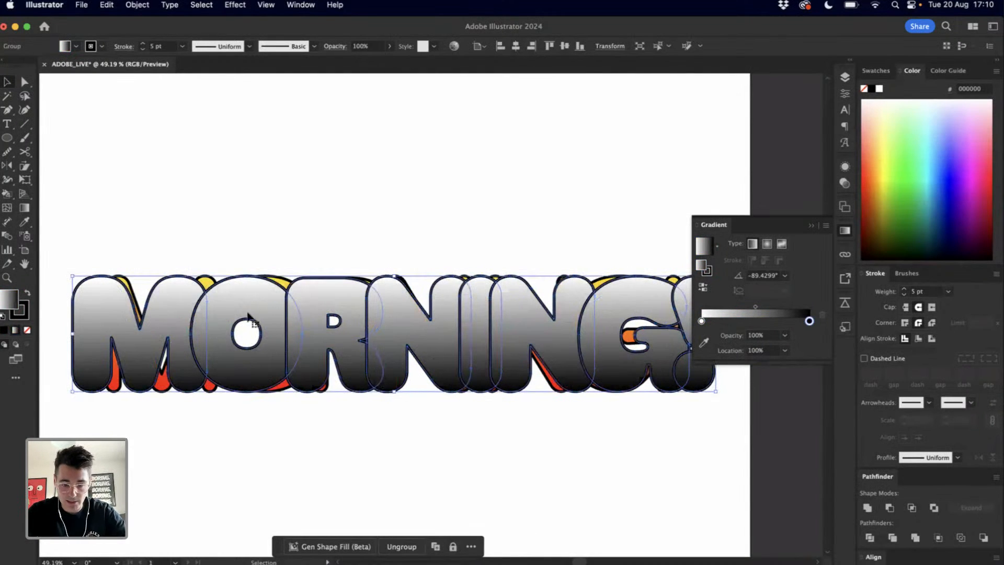
Sample the Regular lettering's yellow-to-red gradient onto the Ultra lettering with the Eyedropper, then deselect it
{"action": "key", "text": "i"}
{"action": "left_click", "coordinate": [281, 277]}
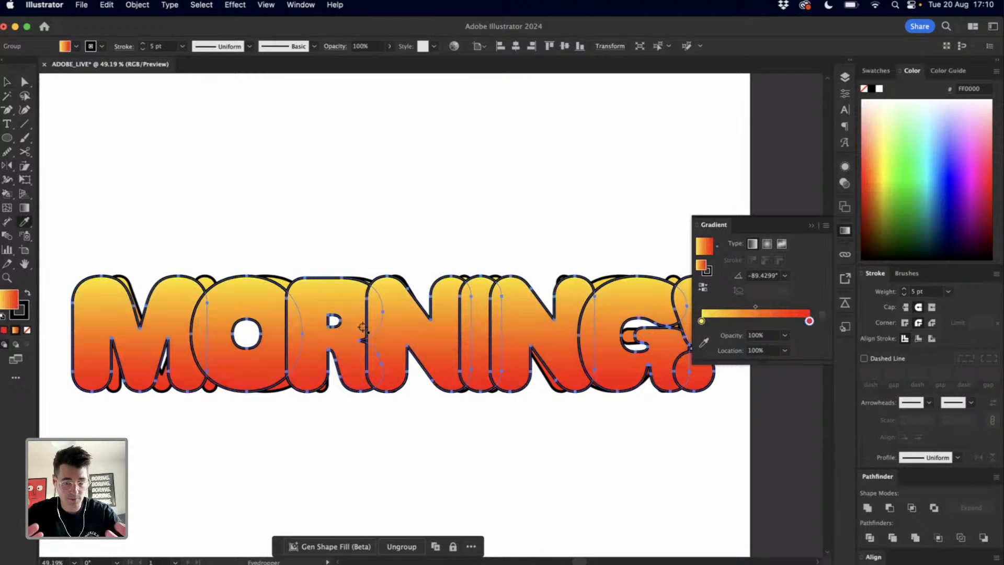
{"action": "key", "text": "v"}
{"action": "left_click", "coordinate": [315, 247]}
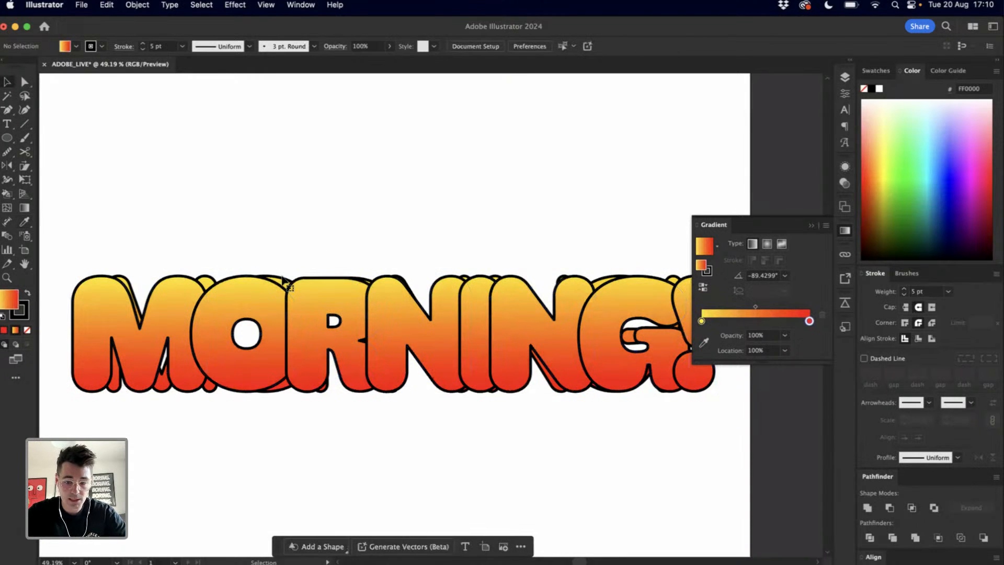
Bring the Regular lettering back in front of the Ultra lettering and close the gradient settings
{"action": "left_click", "coordinate": [282, 277]}
{"action": "left_click", "coordinate": [327, 226]}
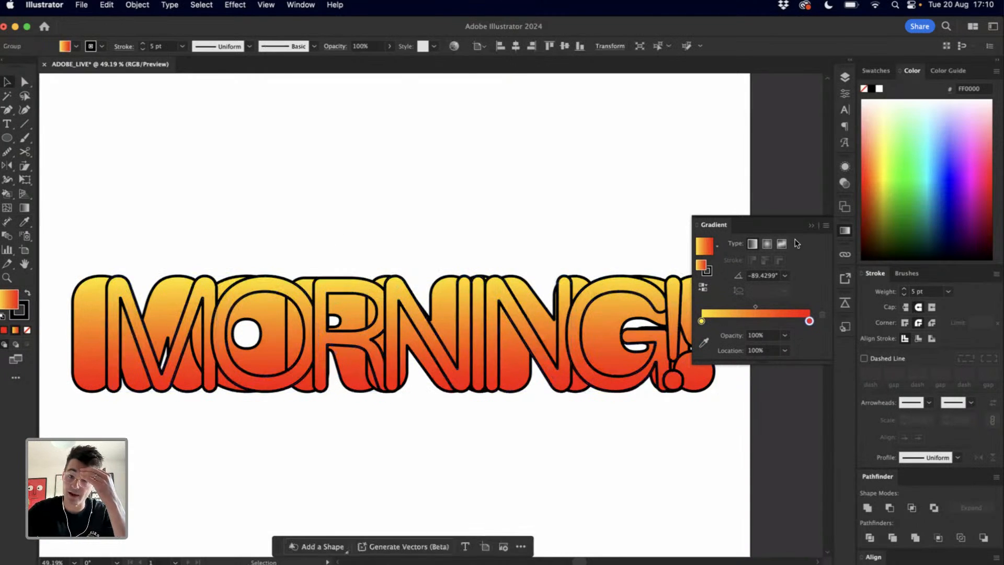
{"action": "left_click", "coordinate": [552, 220]}
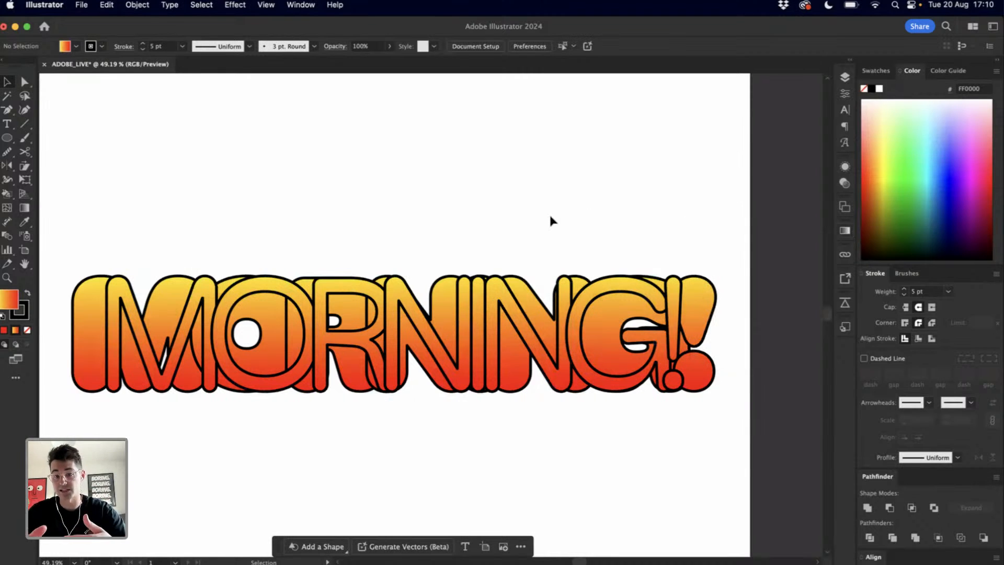
Select the Regular MORNING! lettering and open Overlord
{"action": "left_click", "coordinate": [327, 287]}
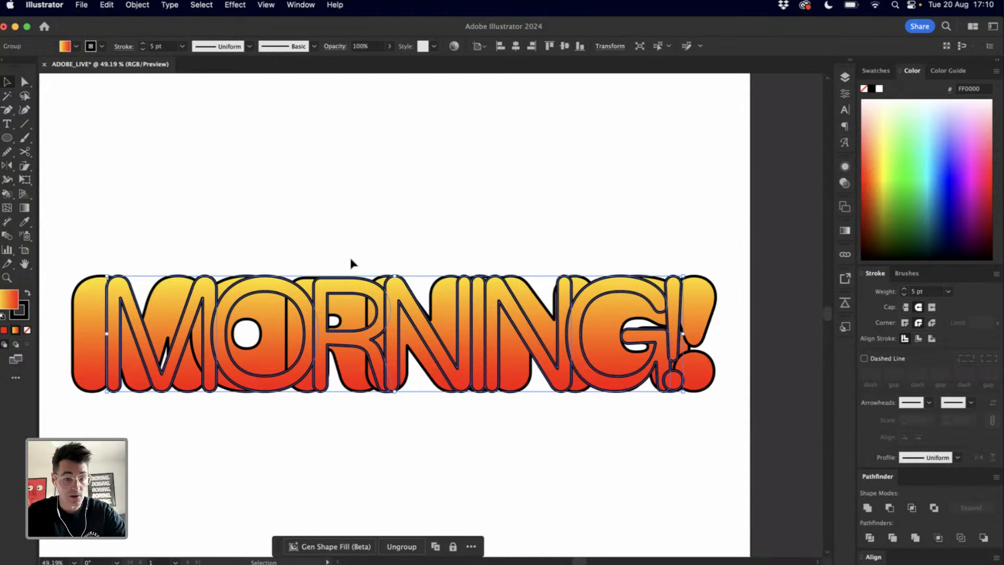
{"action": "left_click", "coordinate": [350, 259]}
{"action": "left_click", "coordinate": [328, 288]}
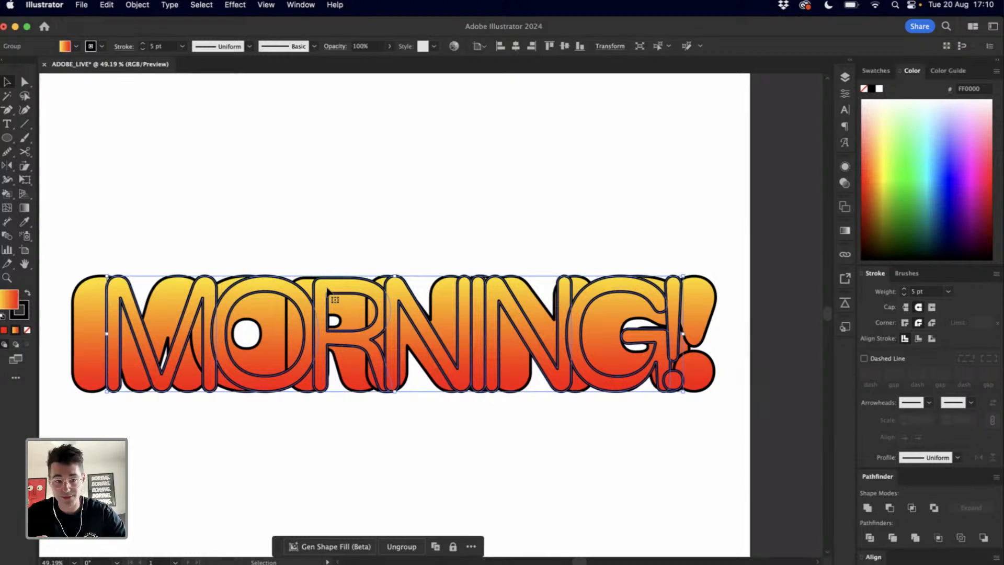
{"action": "left_click", "coordinate": [351, 283], "text": "shift"}
{"action": "left_click", "coordinate": [352, 284]}
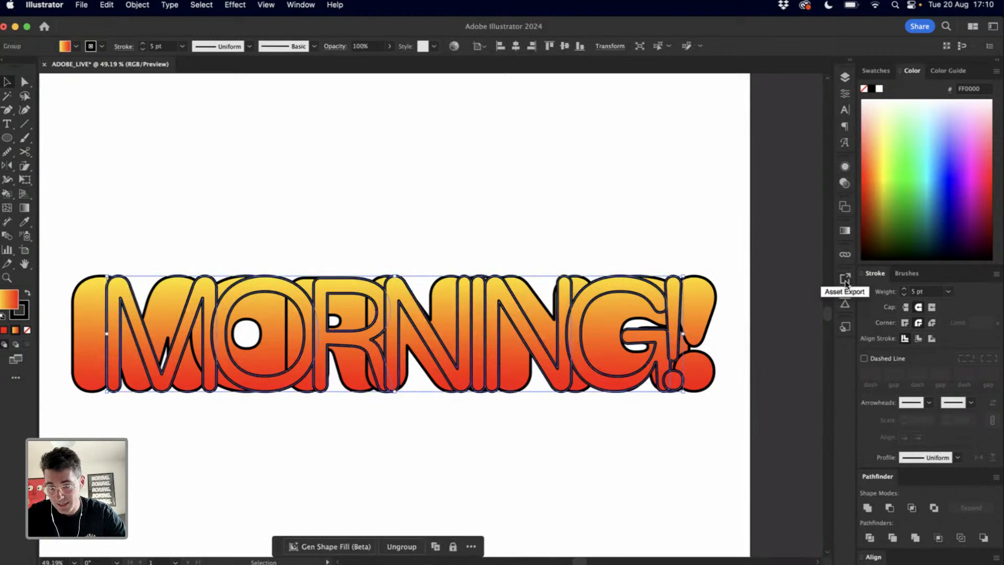
{"action": "left_click", "coordinate": [845, 303]}
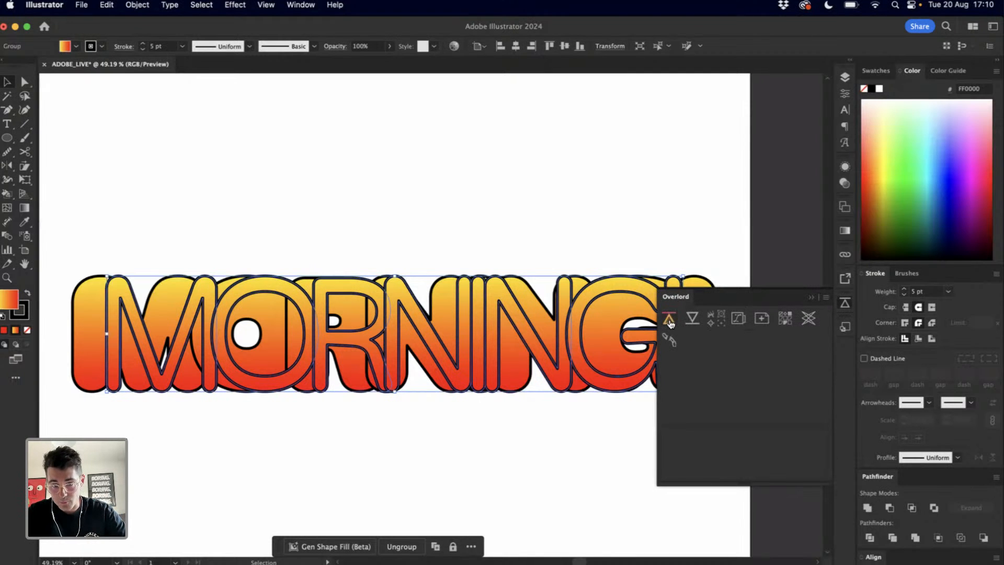
{"action": "left_click", "coordinate": [497, 250]}
{"action": "left_click", "coordinate": [498, 287]}
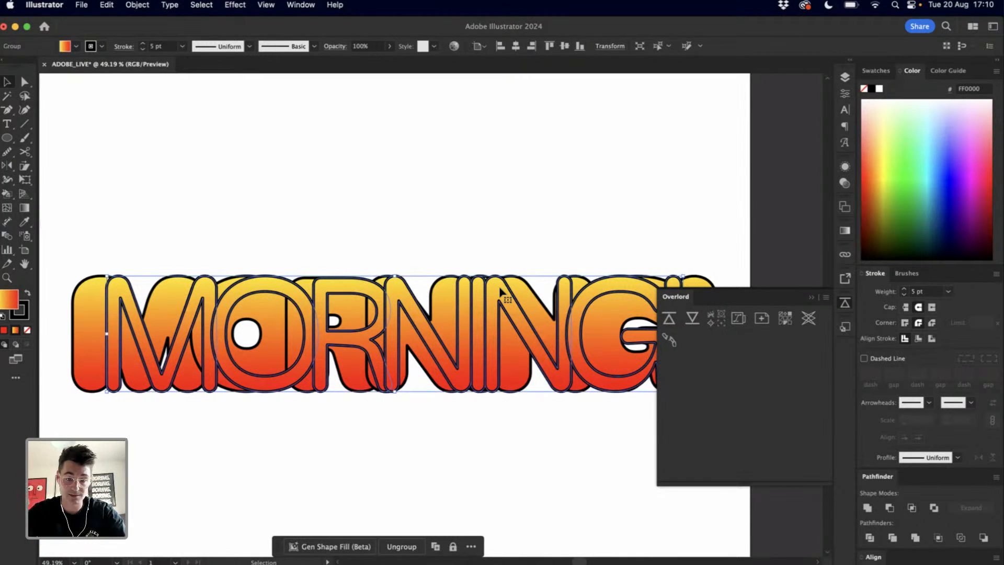
Switch to After Effects and set the background color of Comp 1 to white
{"action": "key", "text": "super+Tab"}
{"action": "key", "text": "super+Tab"}
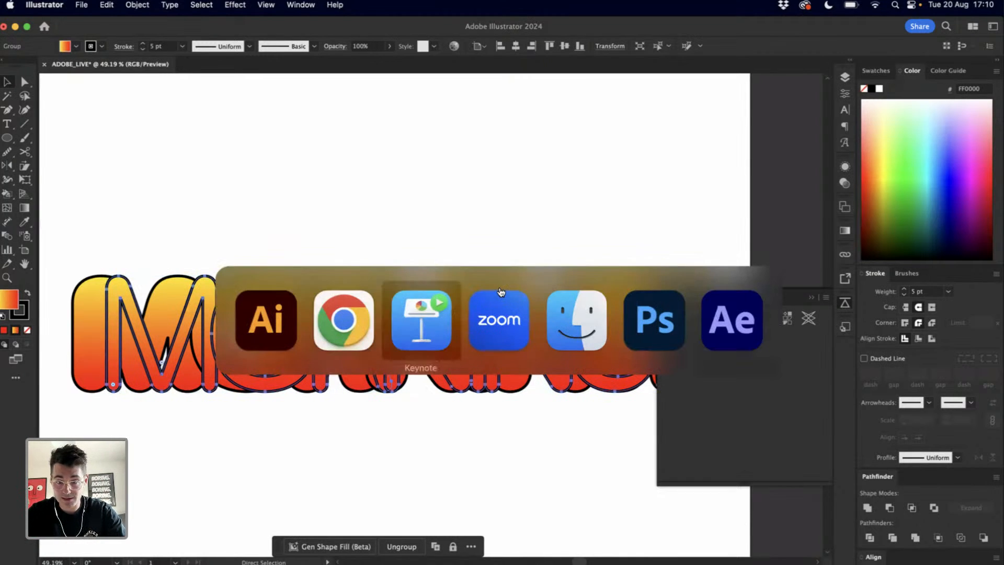
{"action": "key", "text": "super+Tab"}
{"action": "key", "text": "super+Tab"}
{"action": "key", "text": "super+Tab"}
{"action": "key", "text": "super+Tab"}
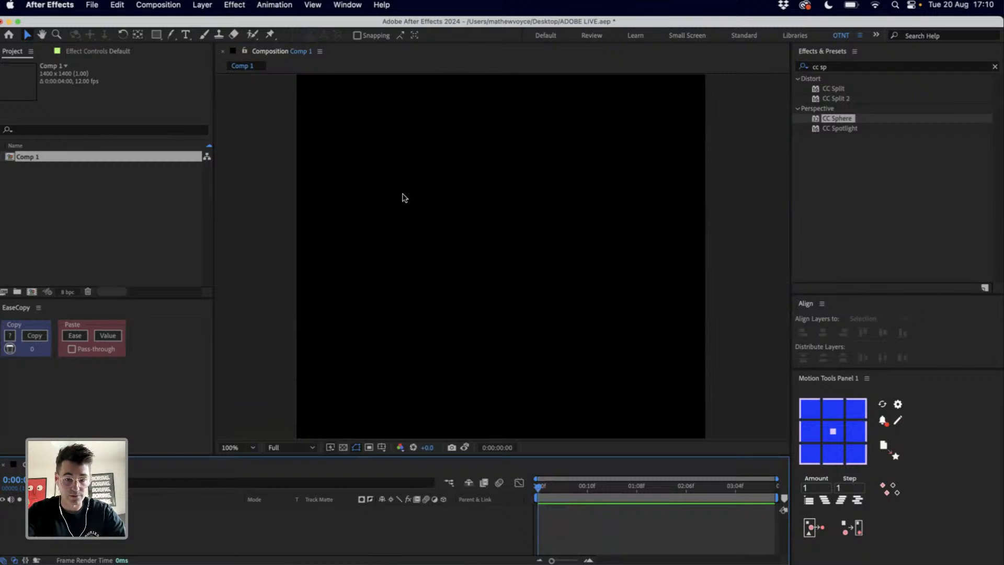
{"action": "key", "text": "super+k"}
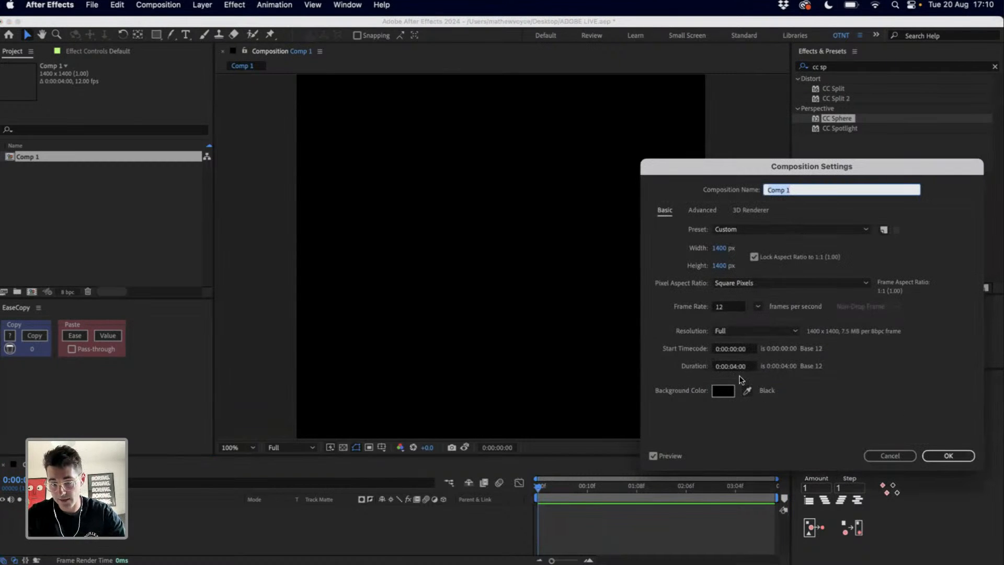
{"action": "left_click", "coordinate": [723, 390]}
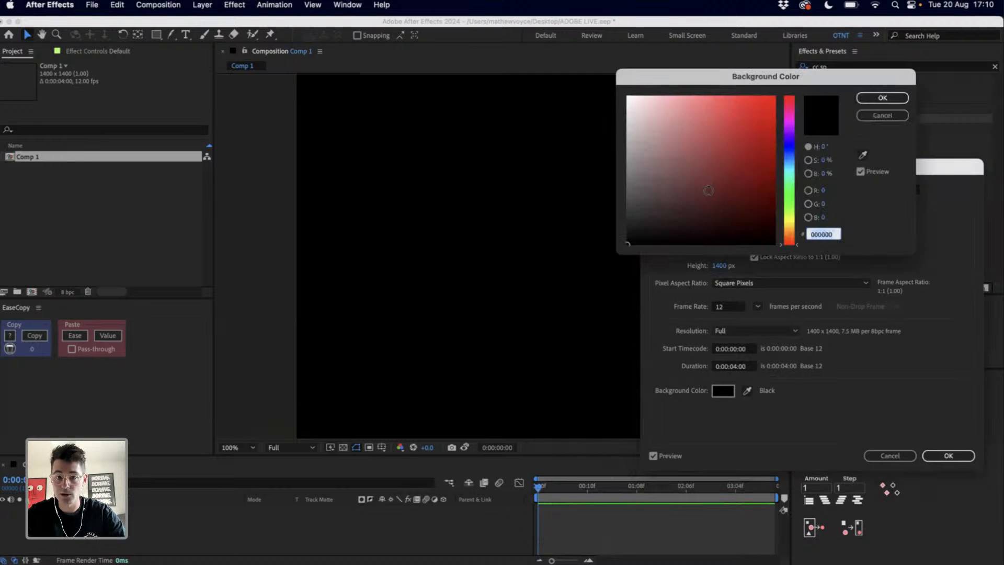
{"action": "left_click", "coordinate": [708, 192]}
{"action": "left_click", "coordinate": [628, 97]}
{"action": "left_click", "coordinate": [882, 98]}
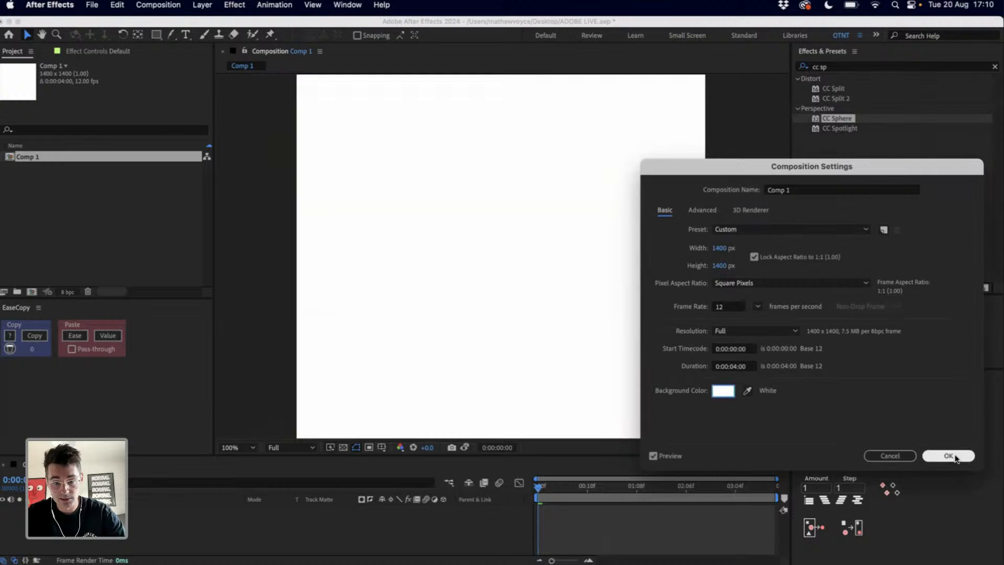
{"action": "left_click", "coordinate": [948, 456]}
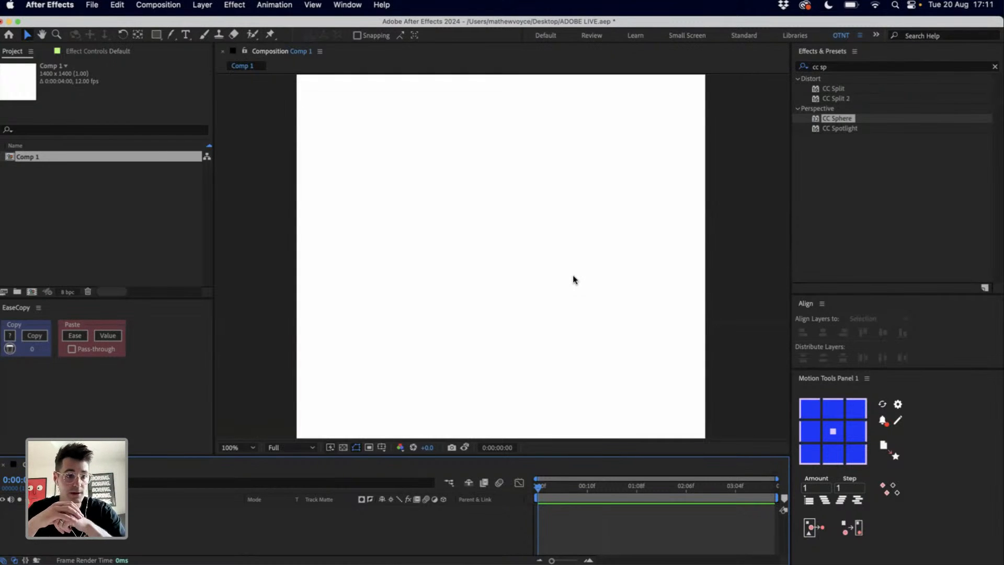
Rename the composition Comp 1 as MORNING
{"action": "left_click", "coordinate": [56, 158]}
{"action": "key", "text": "Return"}
{"action": "type", "text": "MORNING"}
{"action": "key", "text": "Return"}
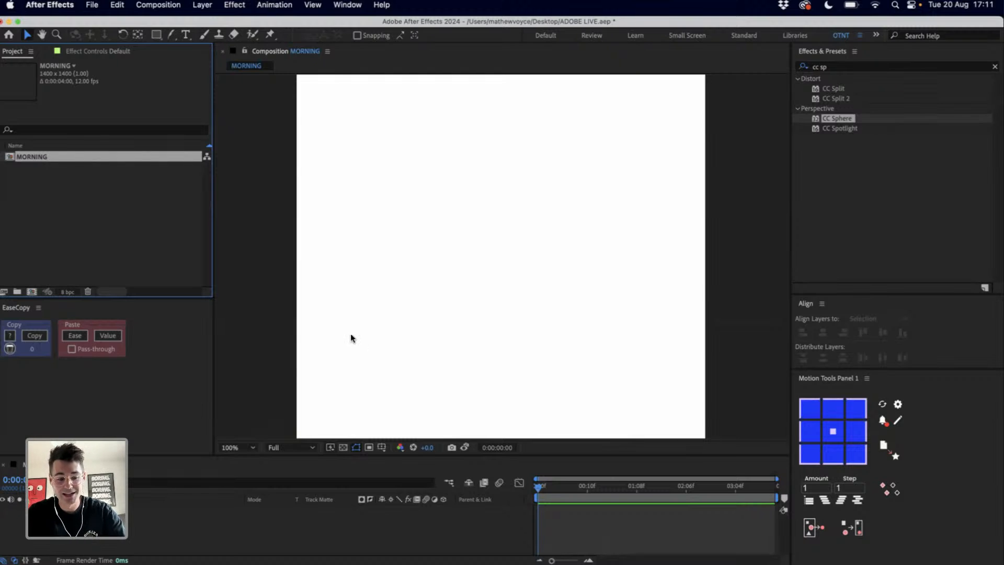
Switch to Illustrator and push the Regular lettering into the After Effects MORNING composition with Overlord
{"action": "key", "text": "super+Tab"}
{"action": "key", "text": "super+Tab"}
{"action": "key", "text": "super+Tab"}
{"action": "key", "text": "super+Tab"}
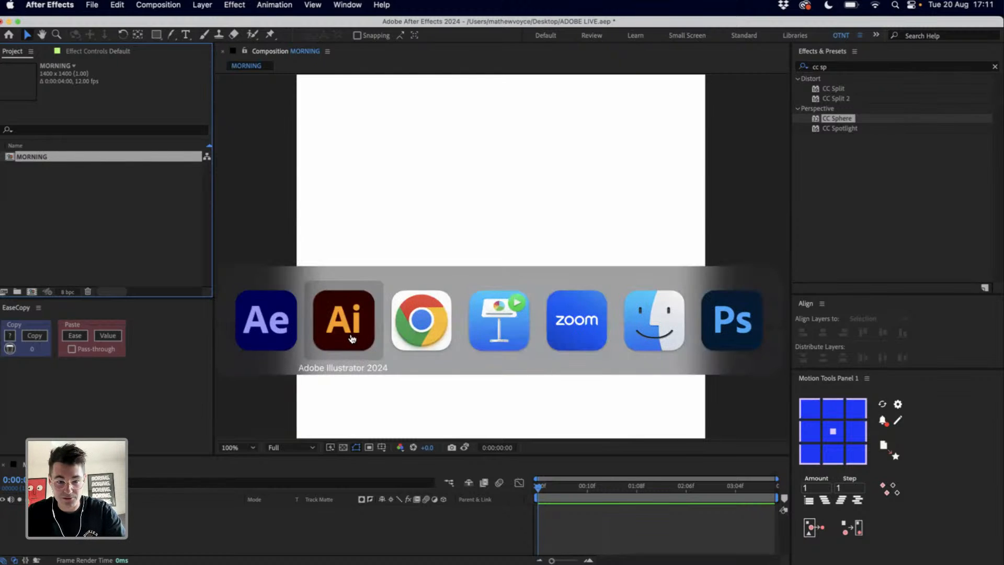
{"action": "key", "text": "super+Tab"}
{"action": "key", "text": "super+Tab"}
{"action": "key", "text": "super+Tab"}
{"action": "key", "text": "super+Tab"}
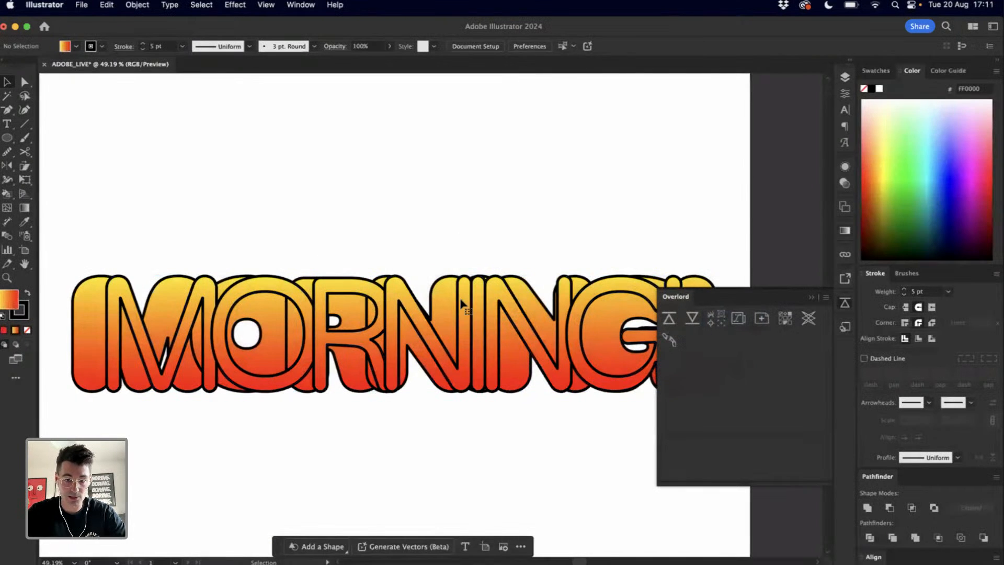
{"action": "left_click", "coordinate": [462, 303]}
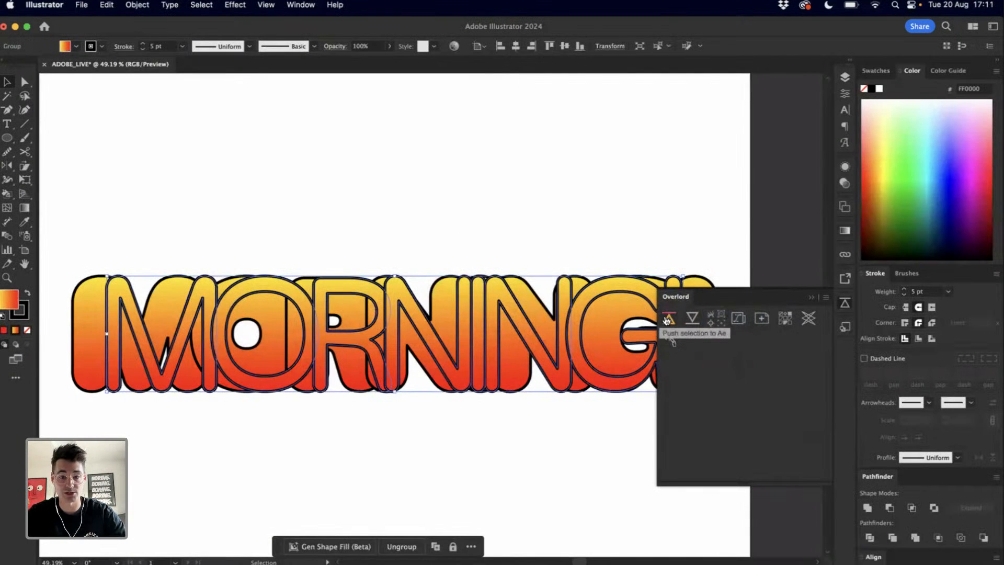
{"action": "left_click", "coordinate": [666, 320]}
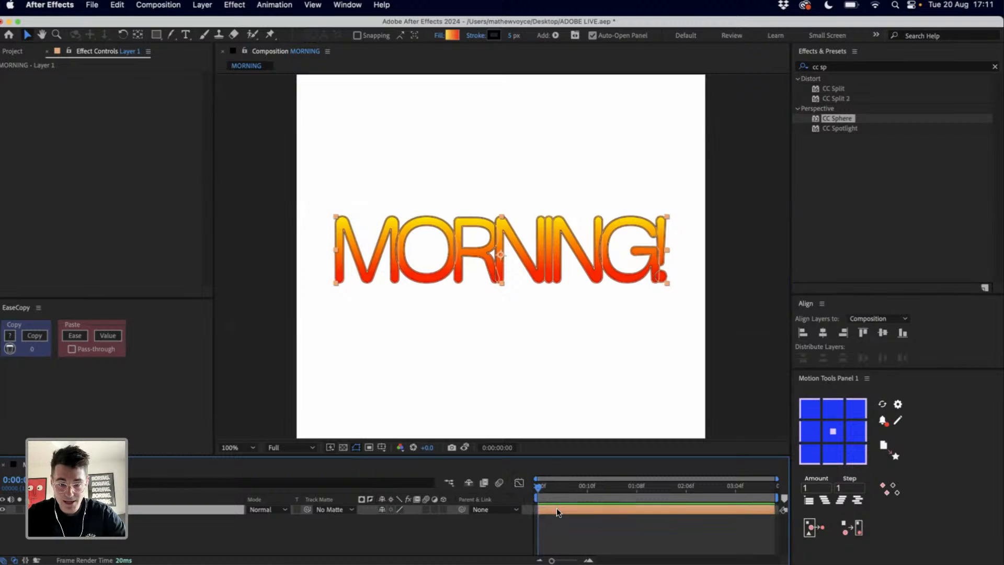
Rename the imported lettering layer MORNING LIGHT and give it a yellow label
{"action": "key", "text": "Return"}
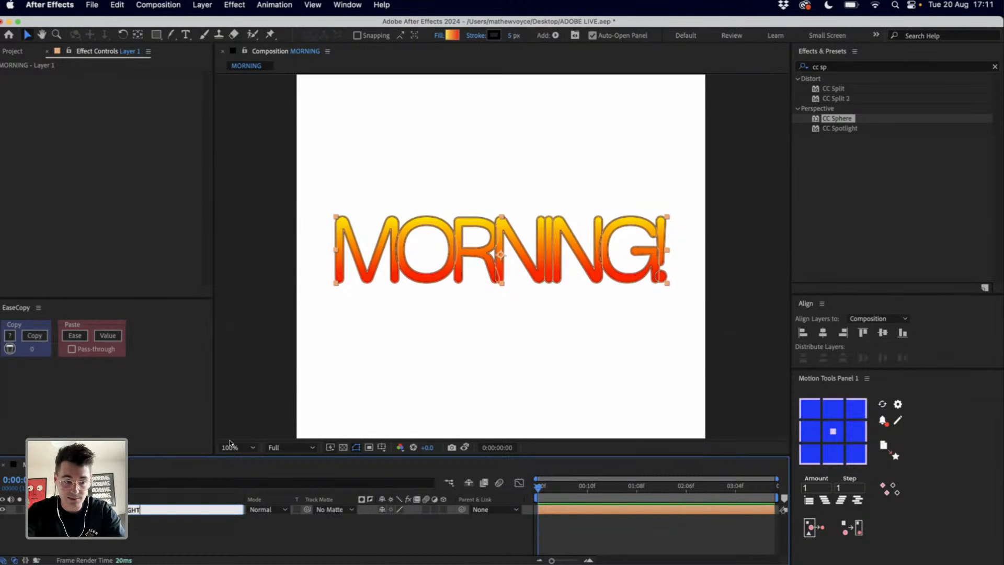
{"action": "key", "text": "Return"}
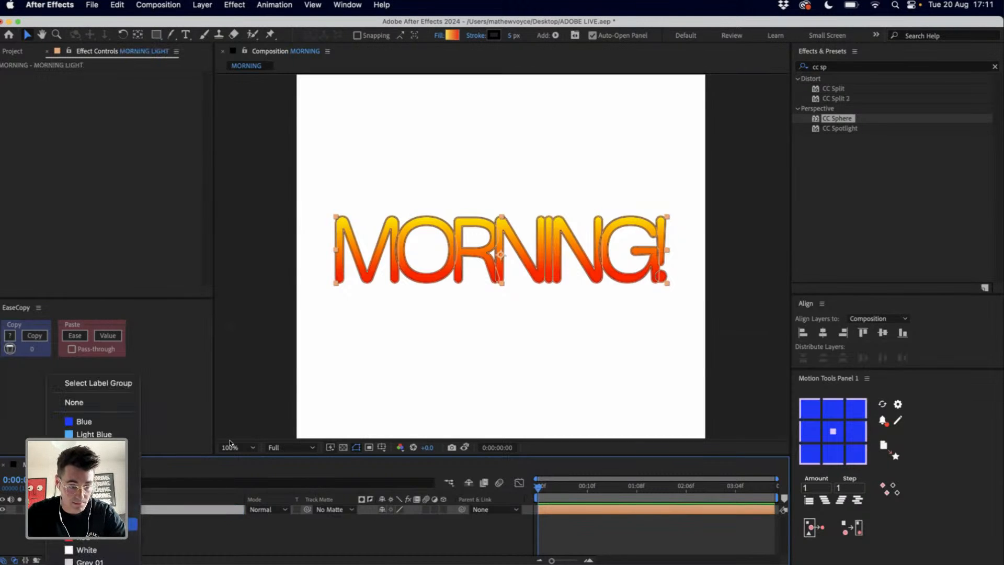
{"action": "left_click", "coordinate": [92, 523]}
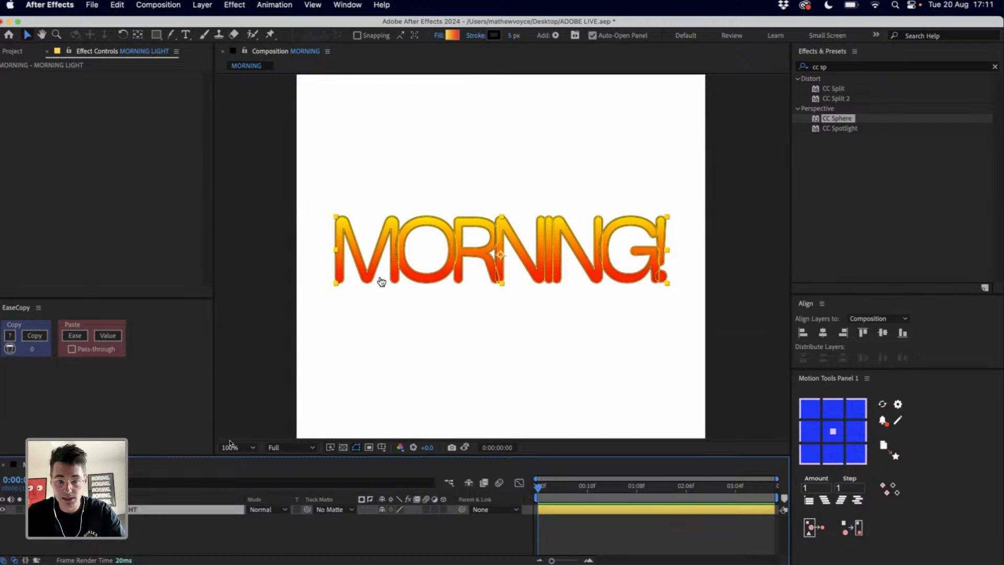
Switch to Illustrator, bring the Ultra lettering to the front and push it into the After Effects MORNING composition with Overlord
{"action": "key", "text": "super+Tab"}
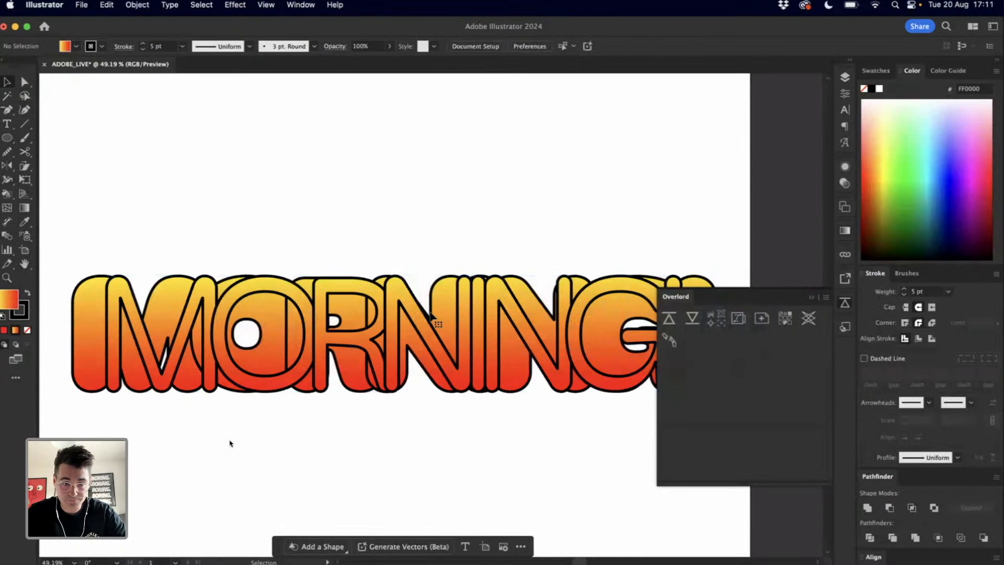
{"action": "key", "text": "shift+super+bracketright"}
{"action": "key", "text": "super+x"}
{"action": "key", "text": "super+f"}
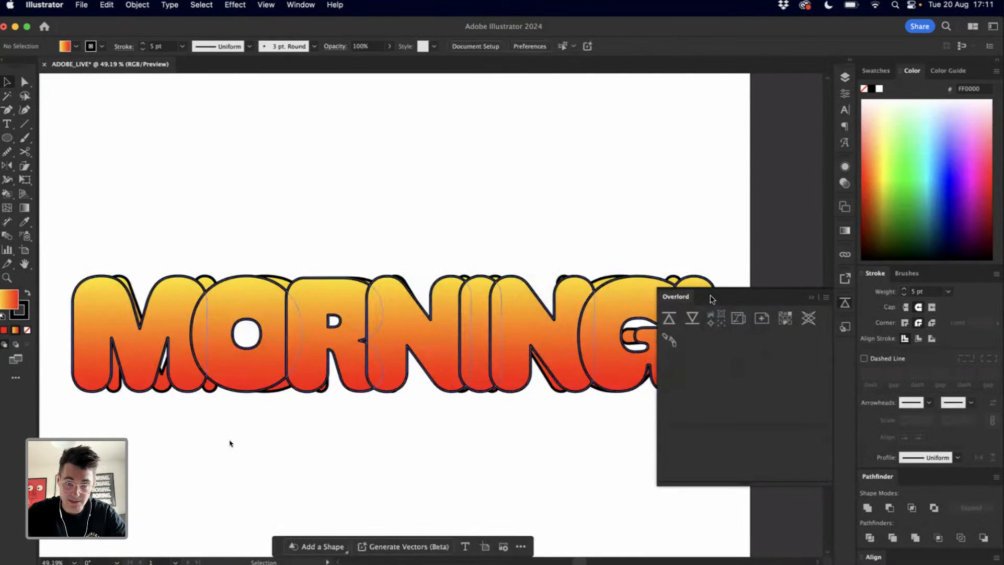
{"action": "left_click", "coordinate": [669, 318]}
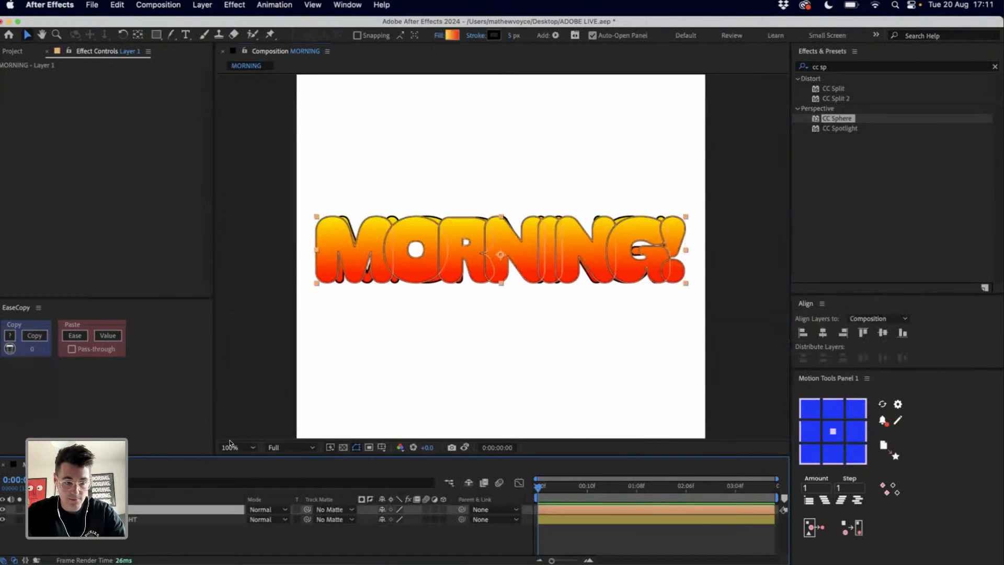
Rename the newly imported Ultra lettering layer MORNING HEAVY
{"action": "key", "text": "super+c"}
{"action": "key", "text": "Return"}
{"action": "key", "text": "super+Up"}
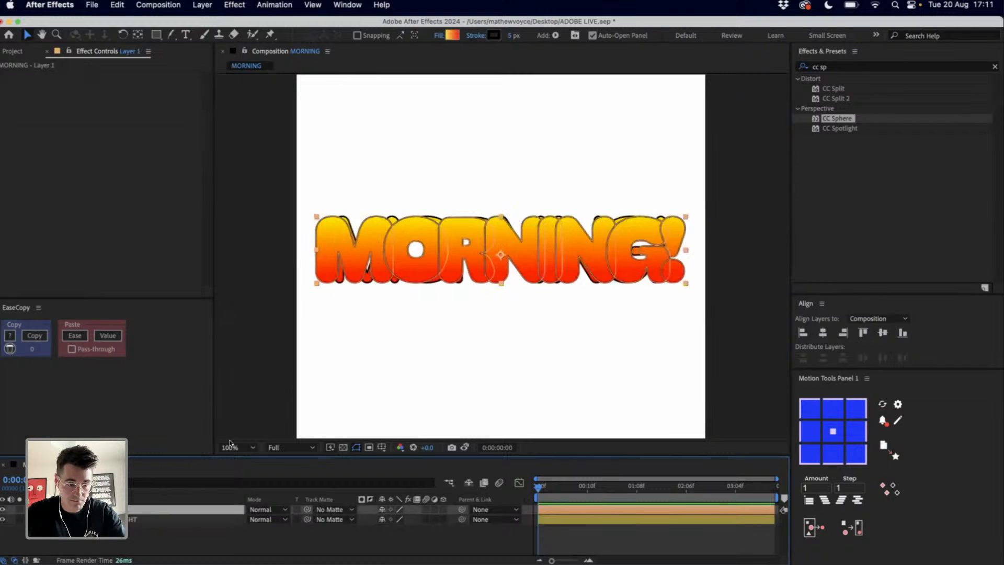
{"action": "key", "text": "Return"}
{"action": "key", "text": "super+v"}
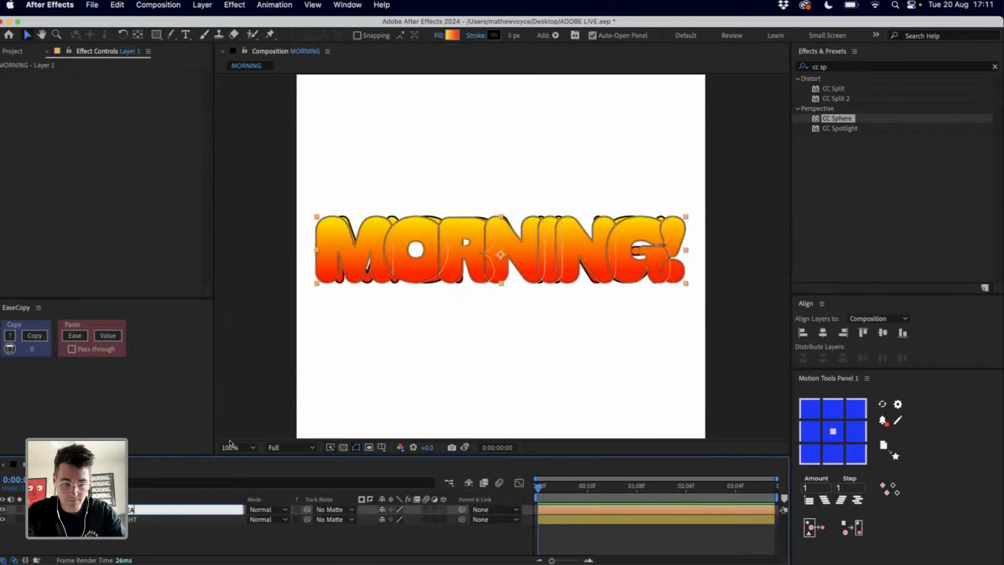
{"action": "key", "text": "Return"}
{"action": "left_click", "coordinate": [139, 519]}
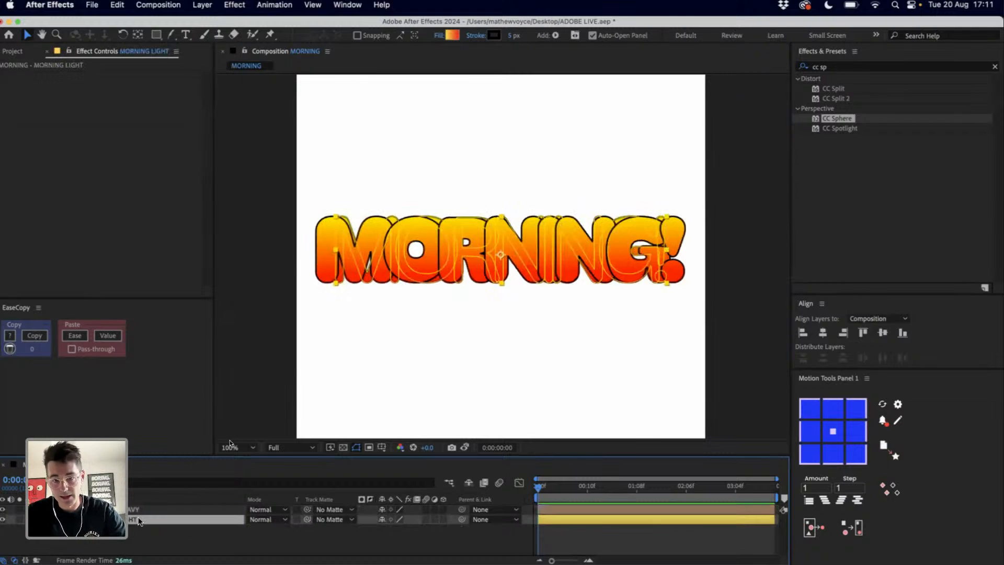
{"action": "key", "text": "super+Tab"}
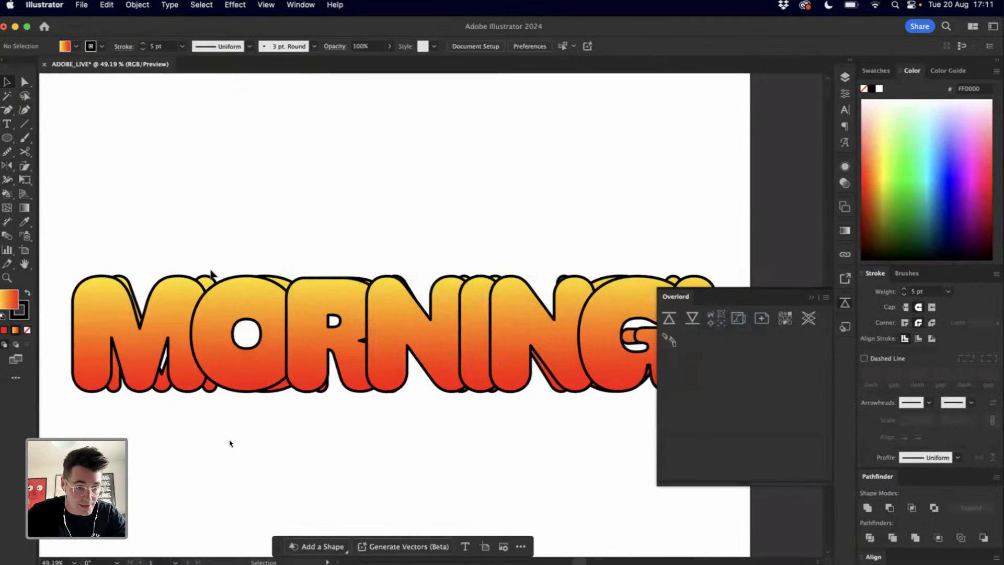
{"action": "key", "text": "a"}
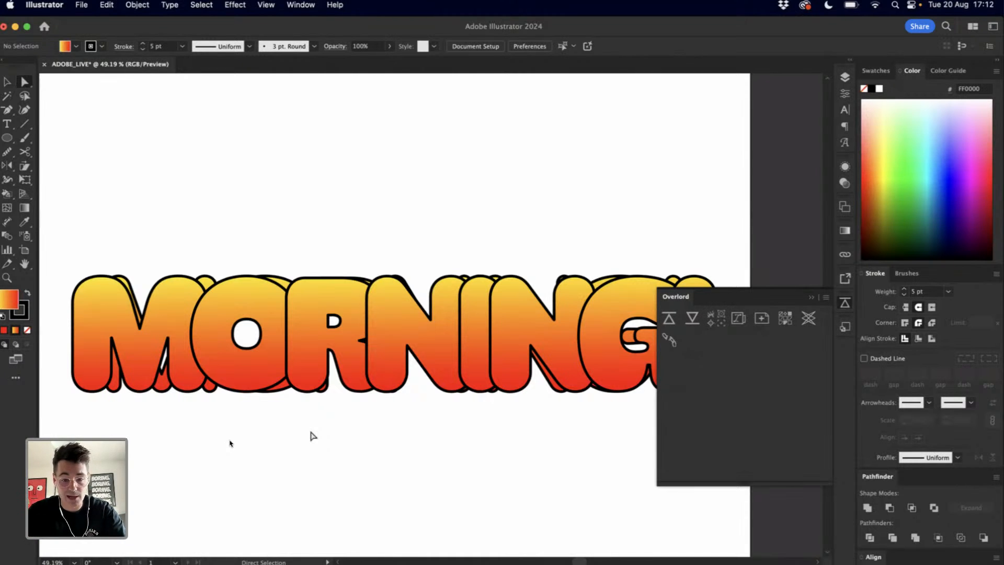
{"action": "key", "text": "super+Tab"}
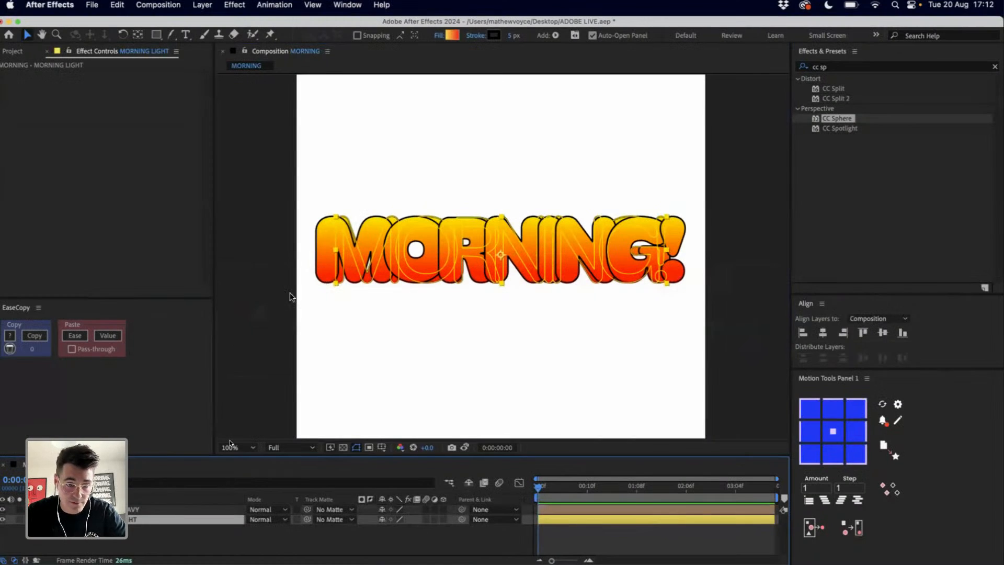
Hide the MORNING HEAVY layer, select MORNING LIGHT and enlarge the timeline area
{"action": "left_click", "coordinate": [3, 509]}
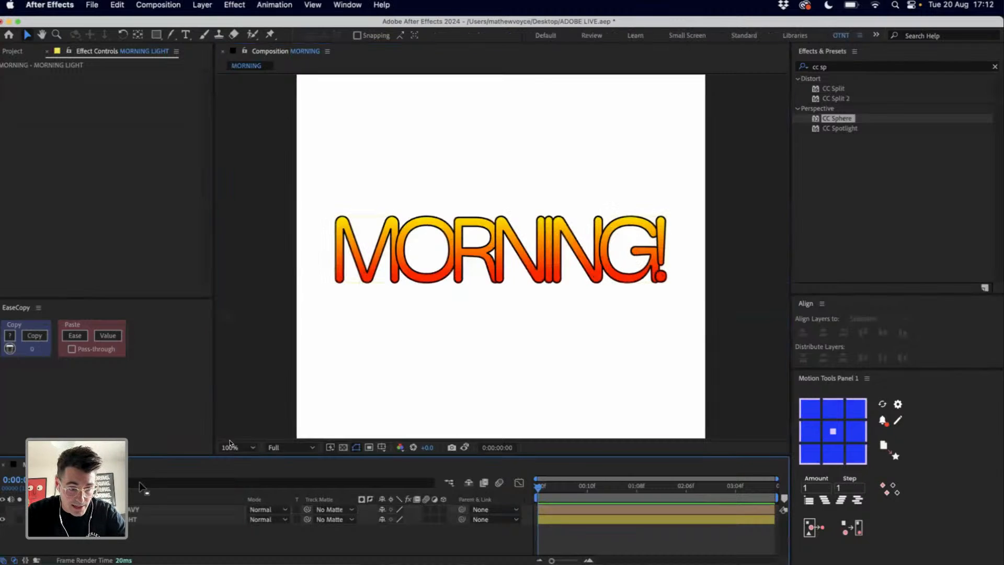
{"action": "left_click", "coordinate": [137, 519]}
{"action": "left_click_drag", "start_coordinate": [161, 455], "coordinate": [160, 366]}
{"action": "left_click", "coordinate": [101, 396]}
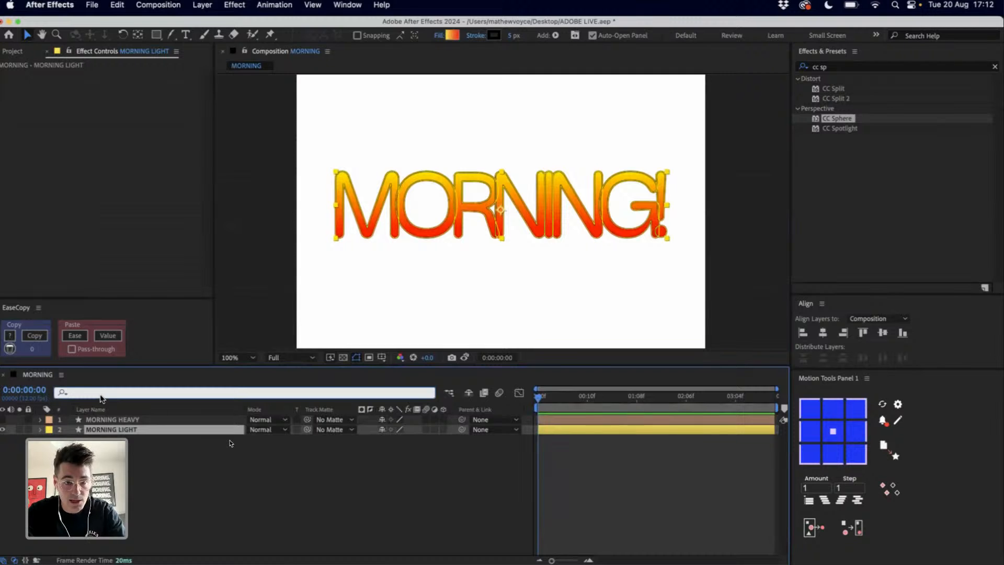
Examine how the letter groups and paths are structured inside the MORNING LIGHT layer's contents
{"action": "left_click", "coordinate": [41, 429]}
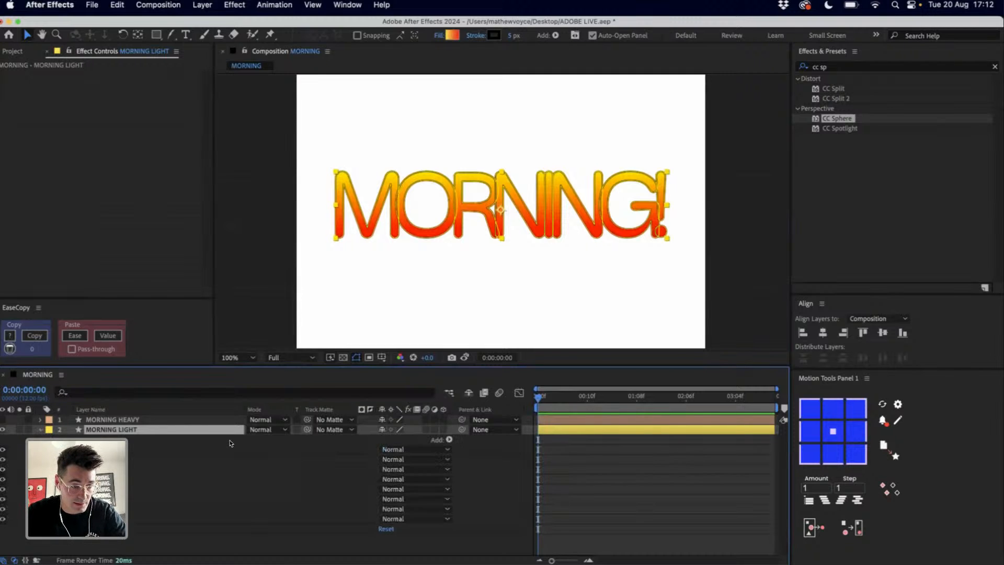
{"action": "key", "text": "Right"}
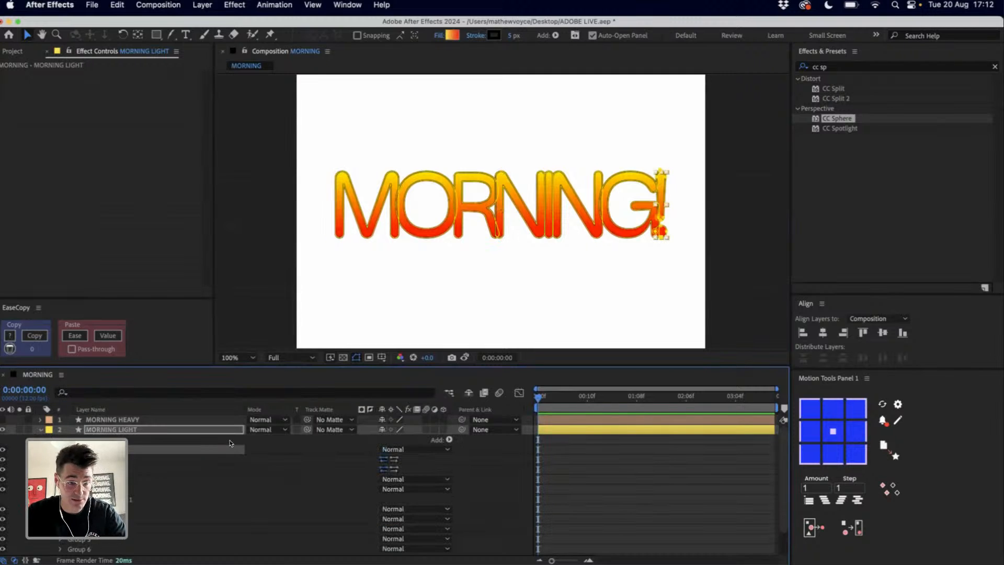
{"action": "key", "text": "Down"}
{"action": "key", "text": "Down"}
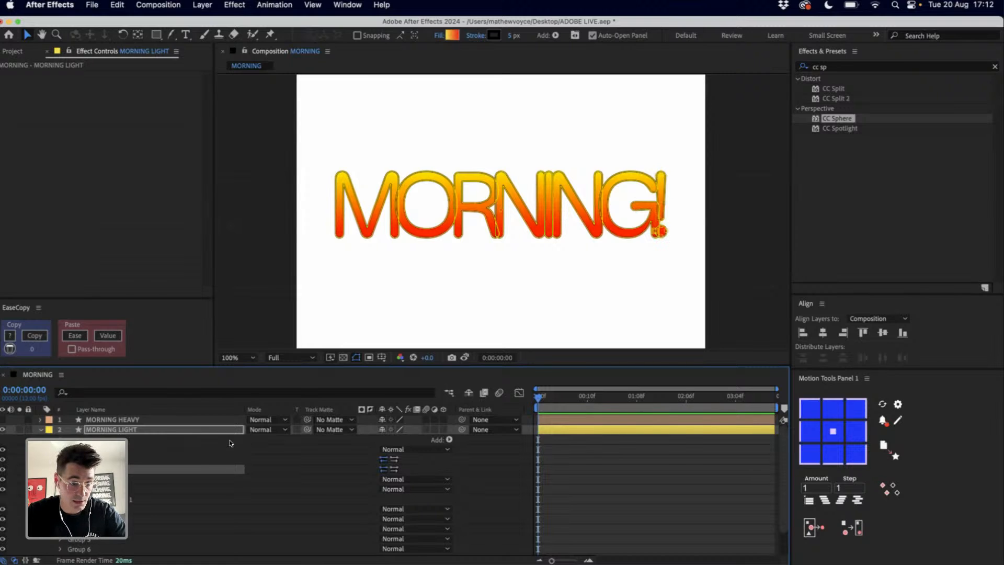
{"action": "key", "text": "Up"}
{"action": "scroll", "coordinate": [230, 443], "scroll_direction": "down", "scroll_amount": 1}
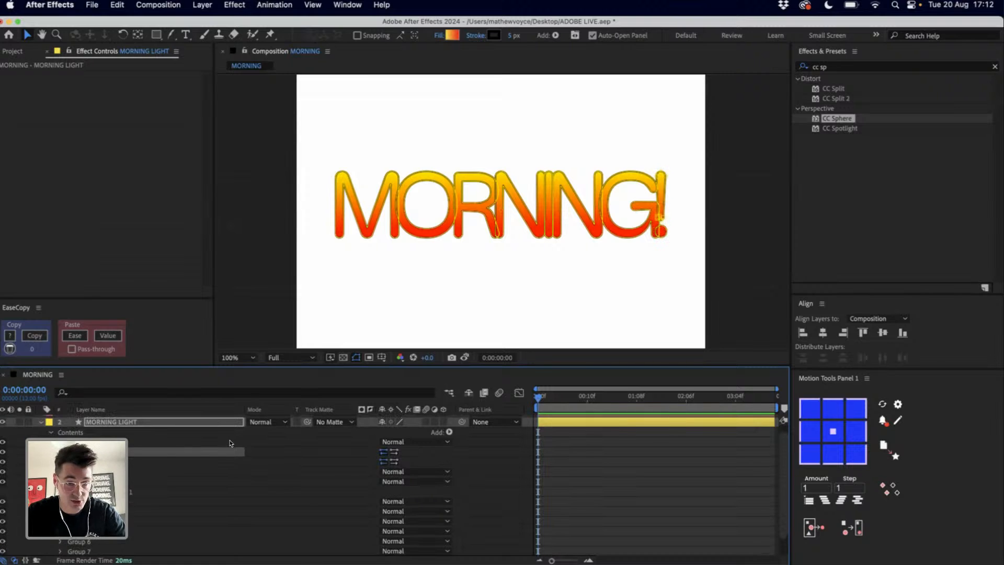
{"action": "key", "text": "Down"}
{"action": "key", "text": "Down"}
{"action": "key", "text": "Down"}
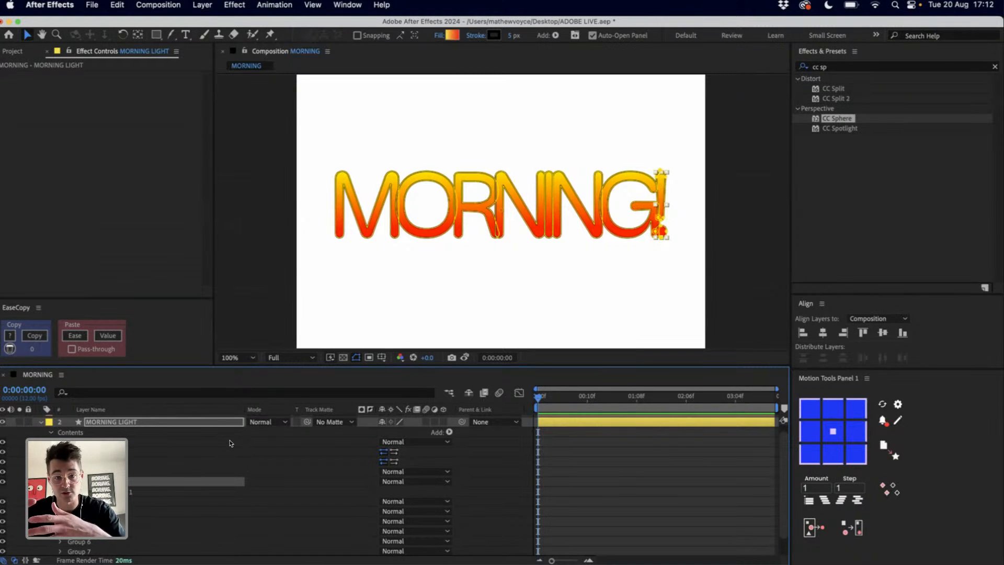
Collapse the MORNING LIGHT layer and filter its properties by PATH
{"action": "left_click", "coordinate": [40, 422]}
{"action": "left_click", "coordinate": [86, 392]}
{"action": "type", "text": "PATH"}
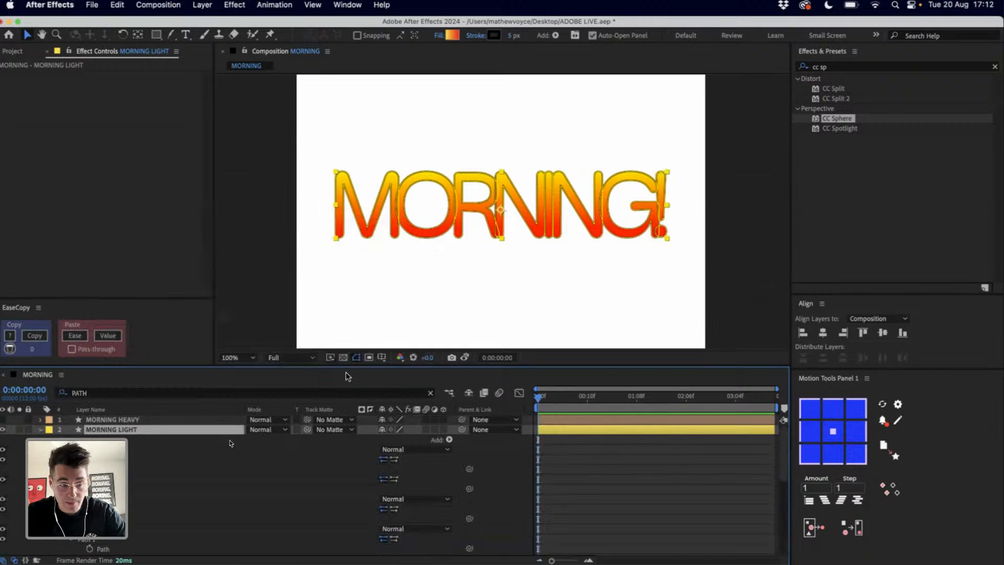
Try reshaping the letter R of MORNING LIGHT by moving its path points, undoing each change
{"action": "left_click", "coordinate": [230, 444]}
{"action": "key", "text": "period"}
{"action": "key", "text": "period"}
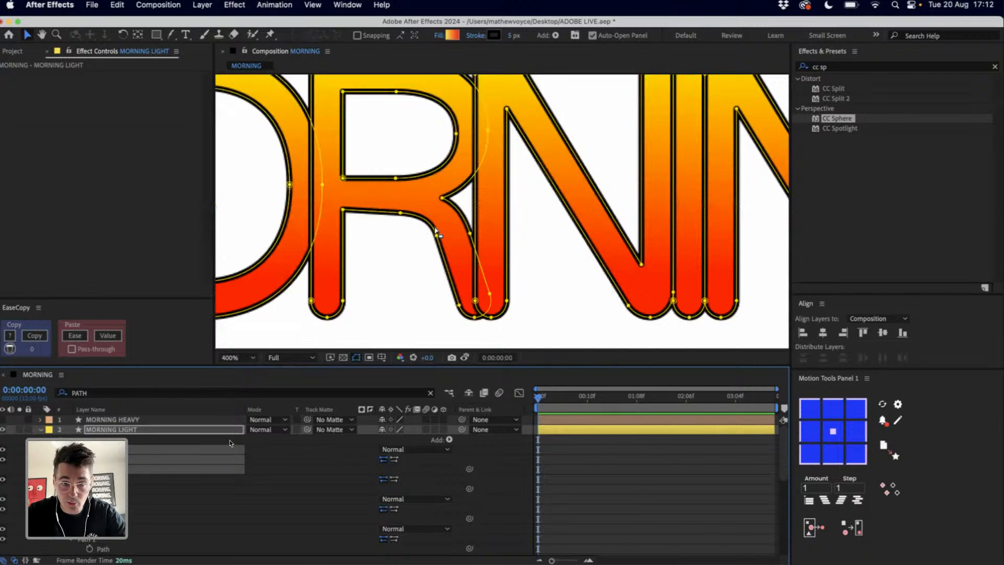
{"action": "left_click_drag", "start_coordinate": [442, 198], "coordinate": [404, 198]}
{"action": "key", "text": "super+z"}
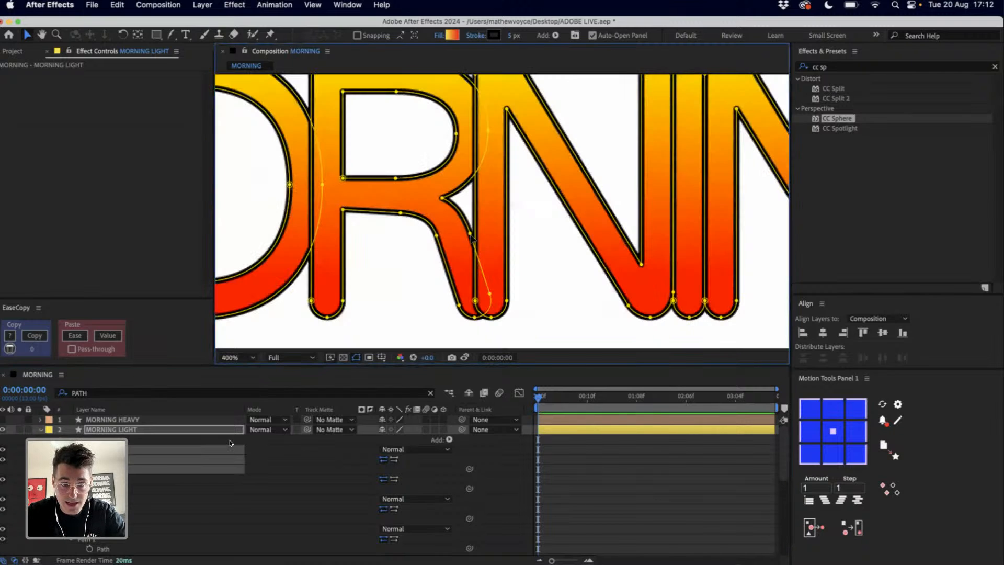
{"action": "left_click_drag", "start_coordinate": [470, 233], "coordinate": [543, 230]}
{"action": "key", "text": "super+z"}
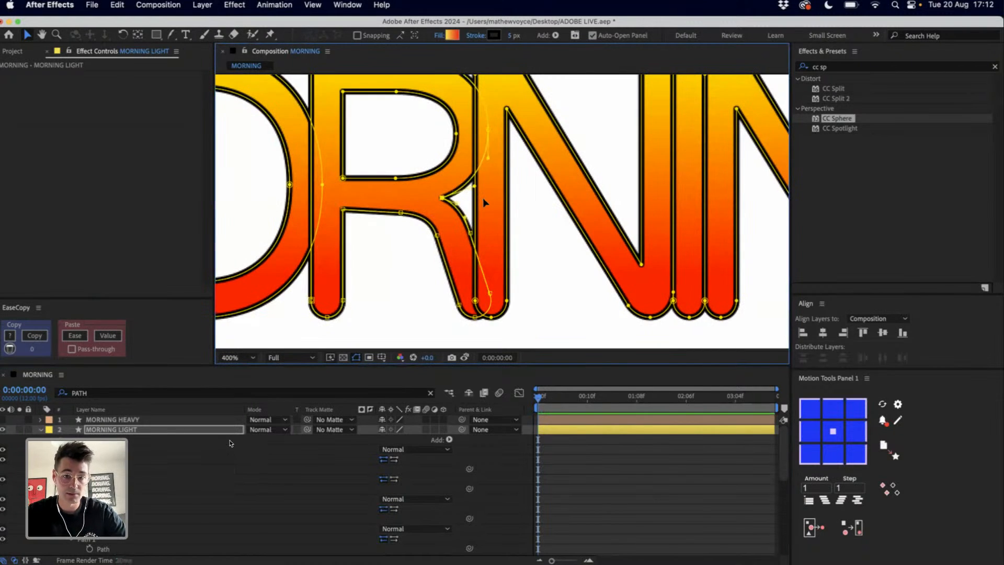
{"action": "key", "text": "super+z"}
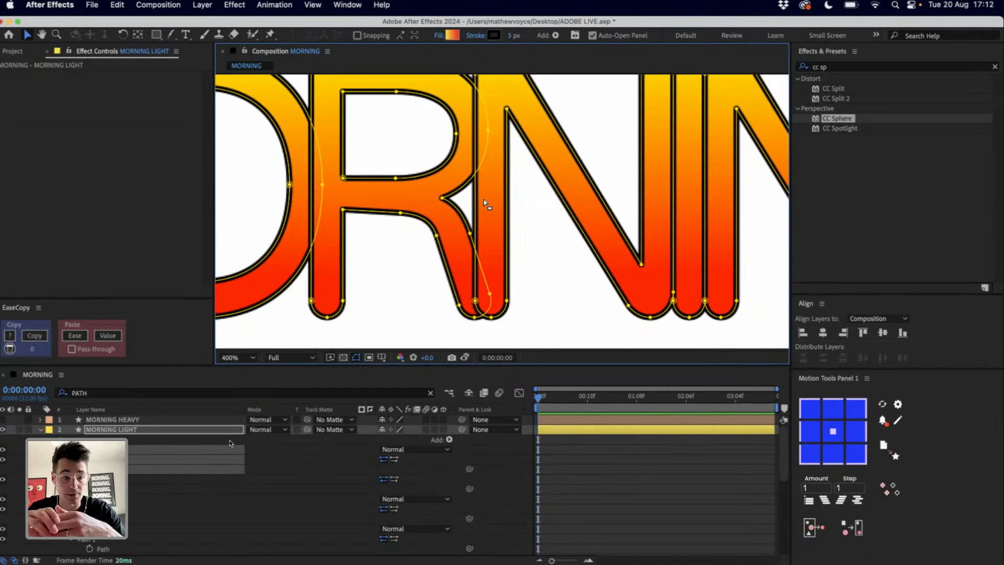
{"action": "key", "text": "comma"}
{"action": "key", "text": "comma"}
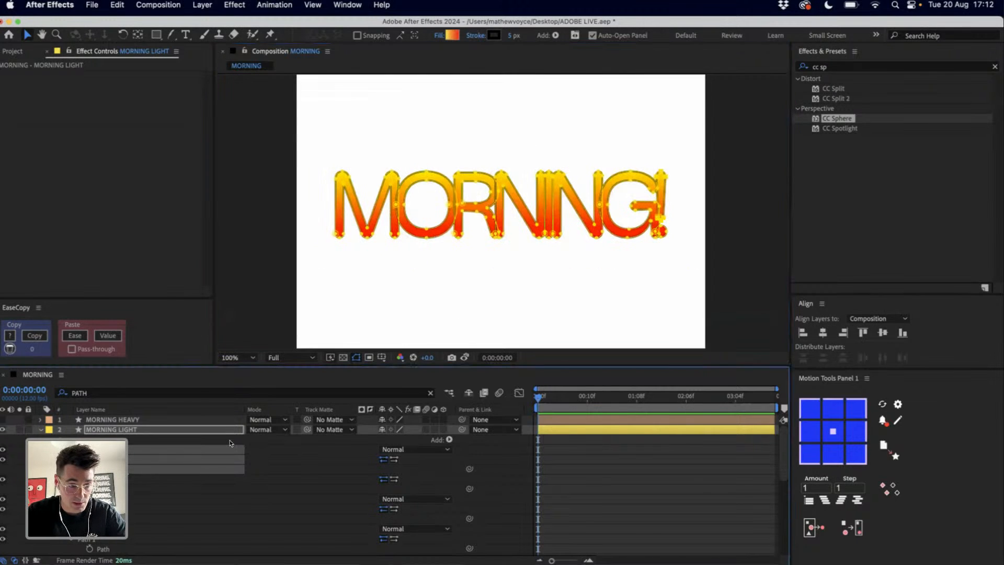
Set a keyframe on every Path property of MORNING LIGHT at 0:00:00:00 and show only the keyframed properties
{"action": "scroll", "coordinate": [230, 443], "scroll_direction": "down", "scroll_amount": 2}
{"action": "scroll", "coordinate": [230, 443], "scroll_direction": "up", "scroll_amount": 2}
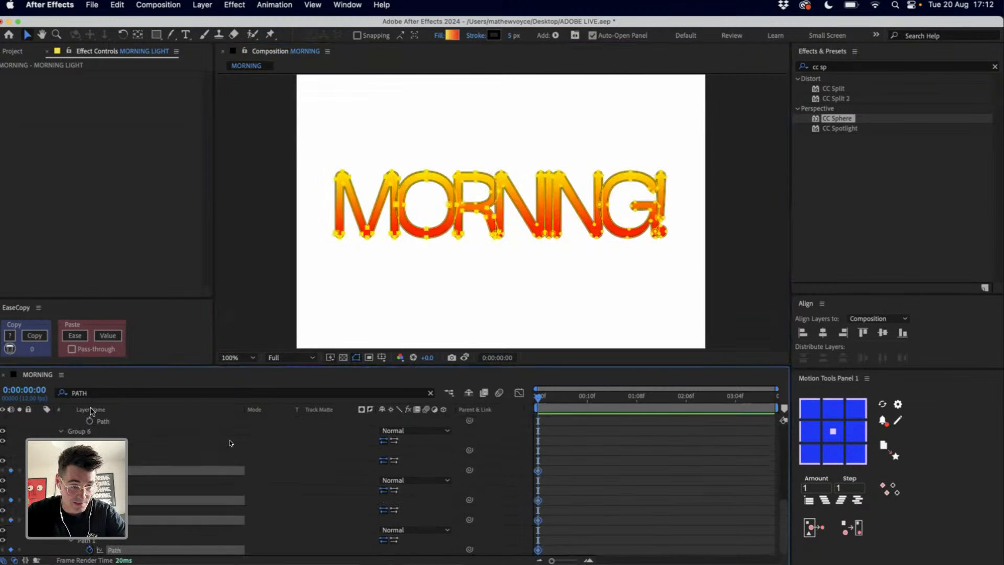
{"action": "left_click", "coordinate": [639, 479]}
{"action": "left_click", "coordinate": [548, 431]}
{"action": "key", "text": "u"}
{"action": "left_click_drag", "start_coordinate": [530, 517], "coordinate": [546, 426]}
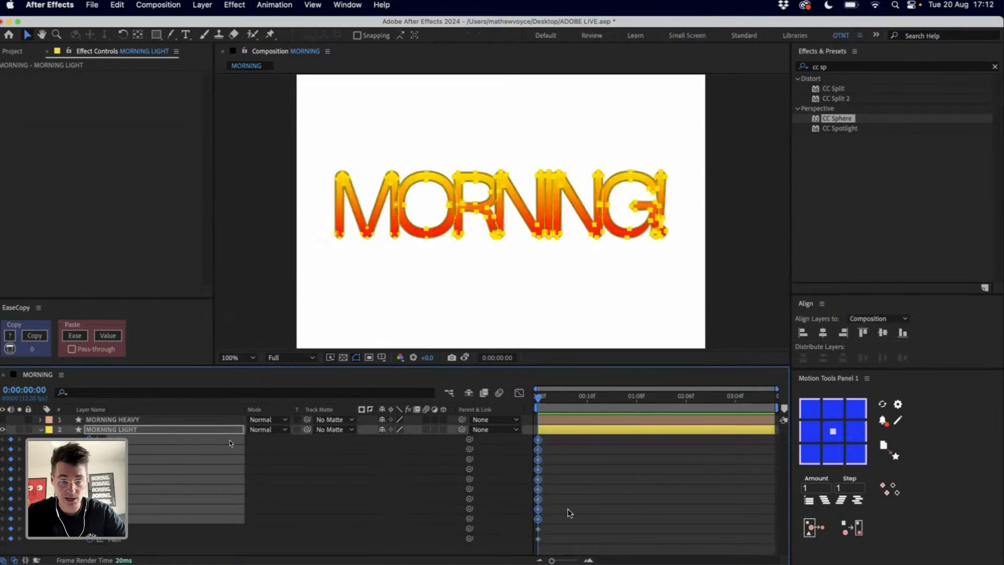
{"action": "left_click", "coordinate": [528, 542]}
{"action": "left_click_drag", "start_coordinate": [527, 542], "coordinate": [545, 420]}
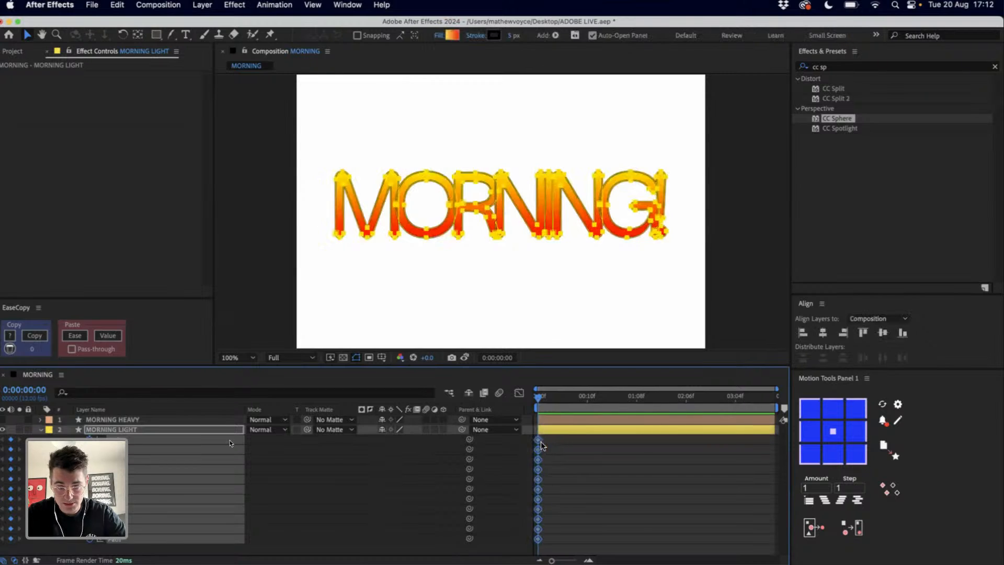
{"action": "left_click", "coordinate": [552, 451]}
Make the MORNING HEAVY layer visible again and solo it
{"action": "left_click", "coordinate": [543, 418]}
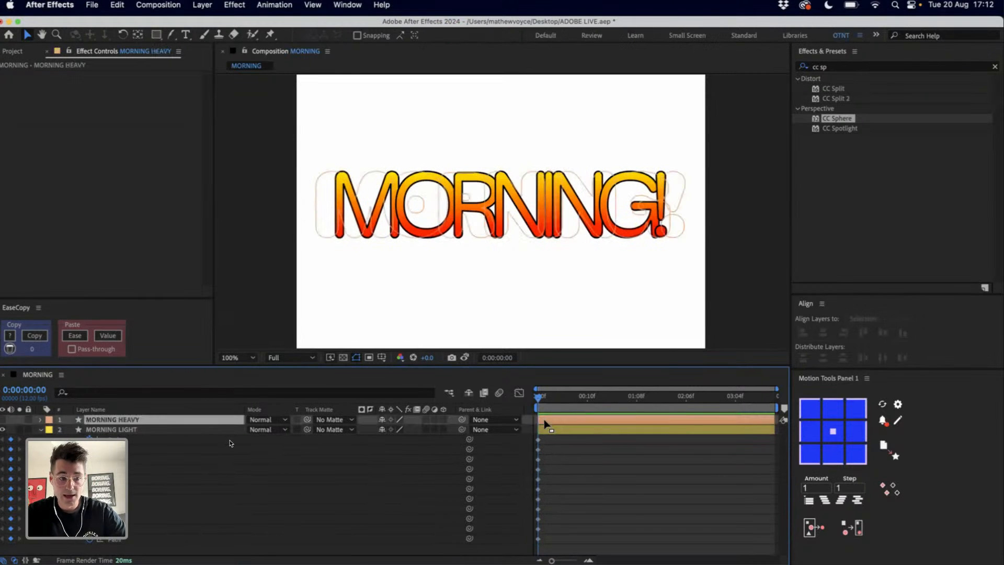
{"action": "left_click", "coordinate": [3, 429]}
{"action": "left_click", "coordinate": [3, 429]}
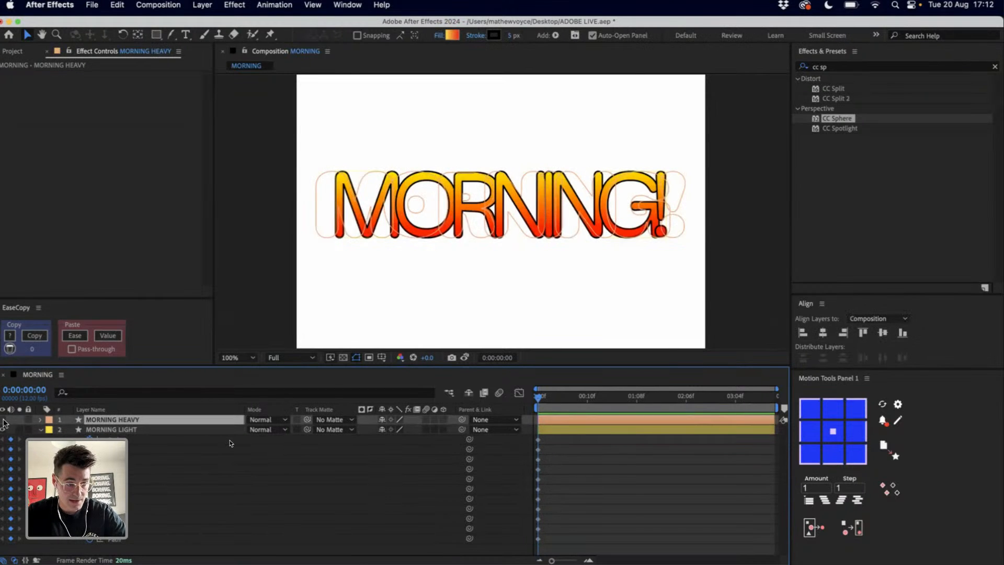
{"action": "left_click", "coordinate": [19, 419]}
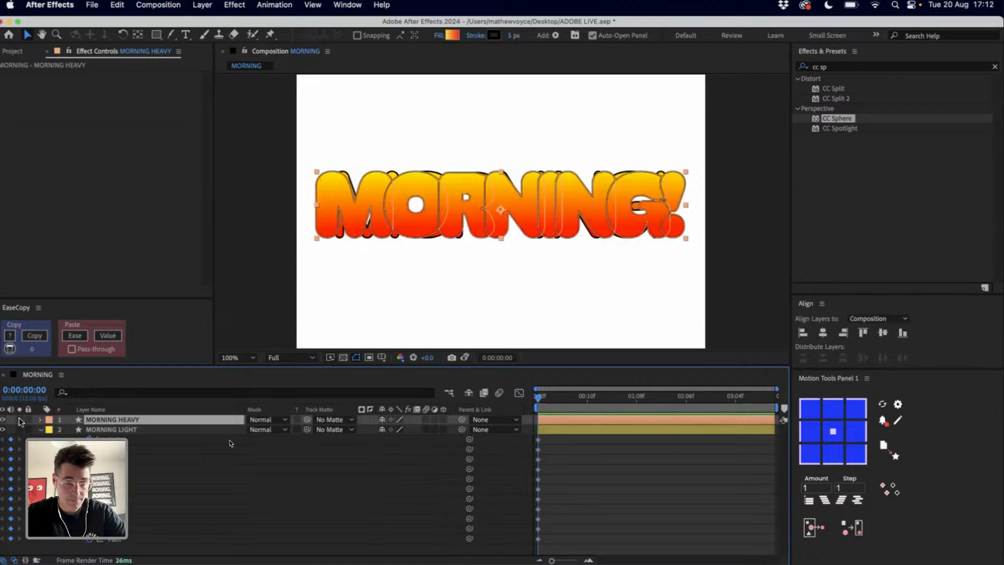
Filter MORNING HEAVY by path, keyframe all its Path properties at 0:00:00:00 and show only the keyframed properties
{"action": "left_click", "coordinate": [83, 393]}
{"action": "type", "text": "path"}
{"action": "scroll", "coordinate": [230, 443], "scroll_direction": "down", "scroll_amount": 5}
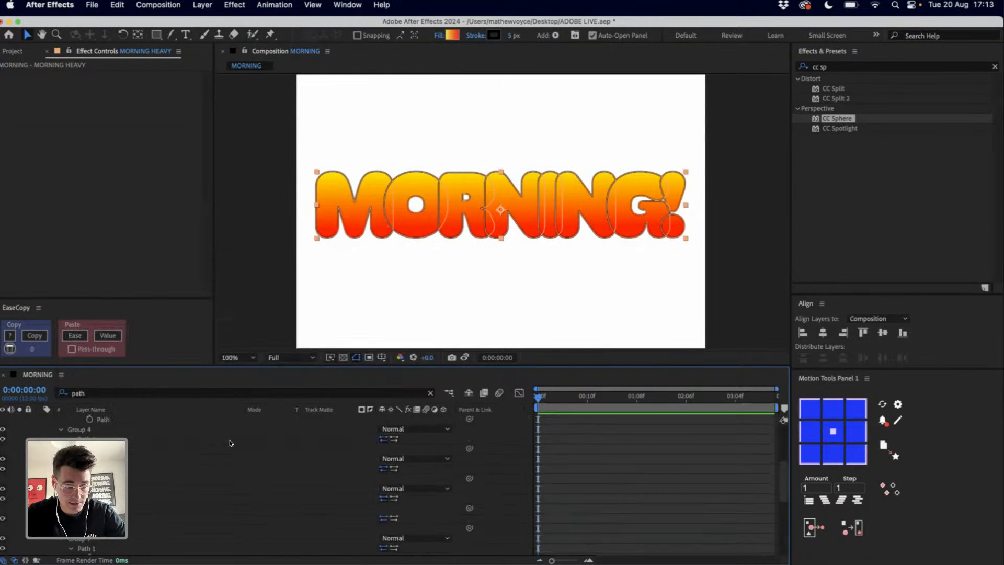
{"action": "left_click", "coordinate": [102, 431], "text": "shift"}
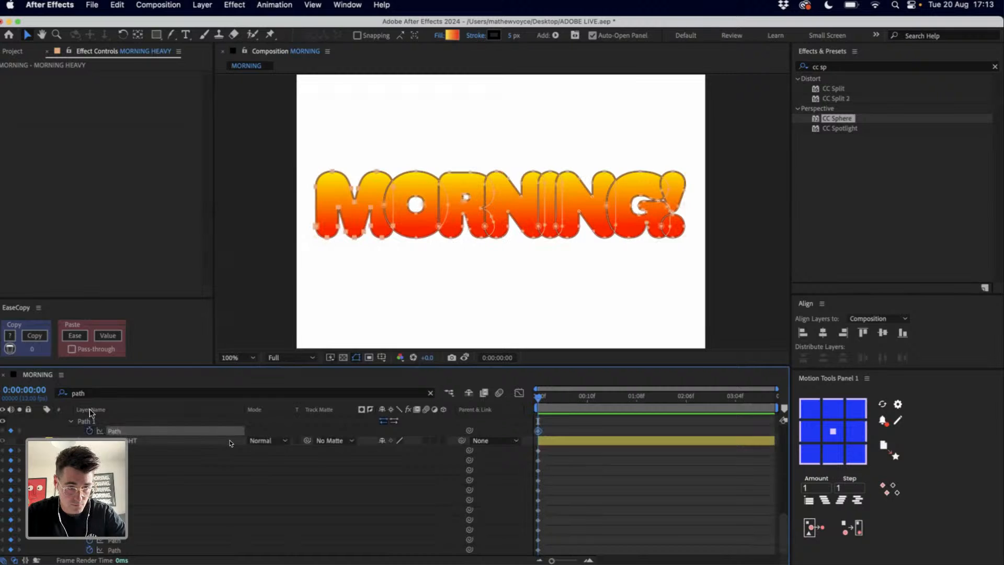
{"action": "scroll", "coordinate": [90, 413], "scroll_direction": "up", "scroll_amount": 10}
{"action": "key", "text": "u"}
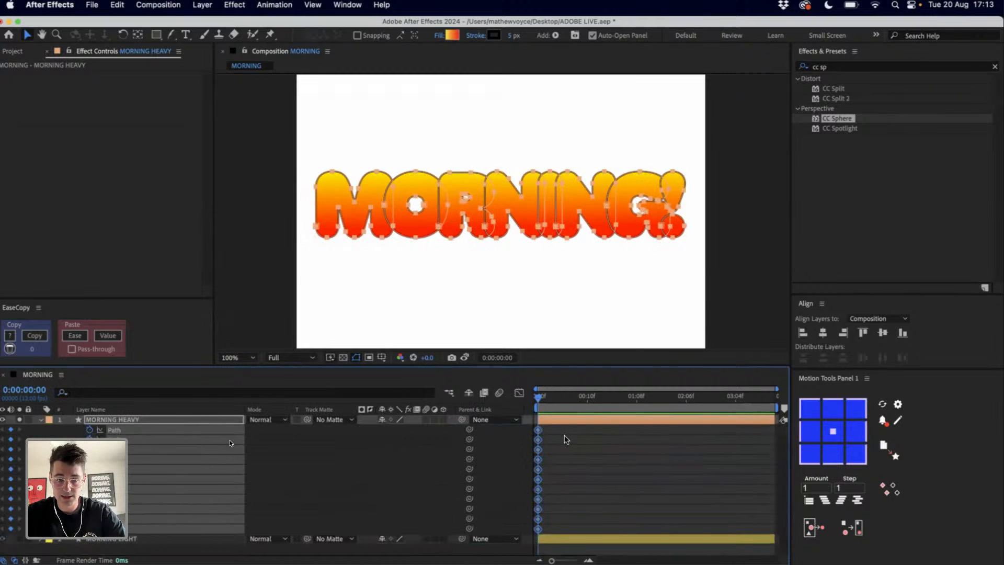
{"action": "left_click", "coordinate": [565, 440]}
Show the keyframed Path properties of MORNING LIGHT and copy all Path keyframes of MORNING HEAVY at 0:00:00:00
{"action": "left_click", "coordinate": [552, 538]}
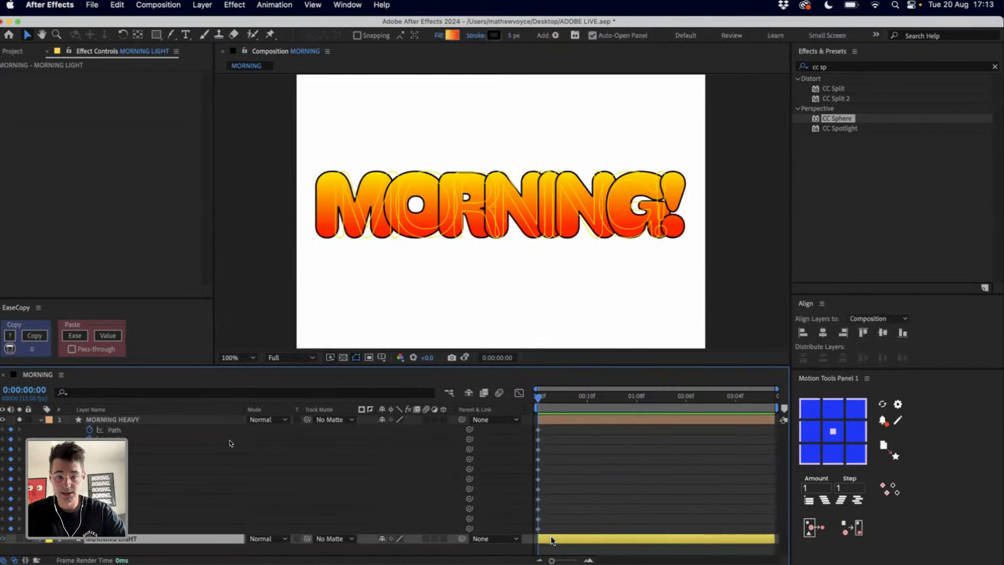
{"action": "left_click", "coordinate": [575, 515]}
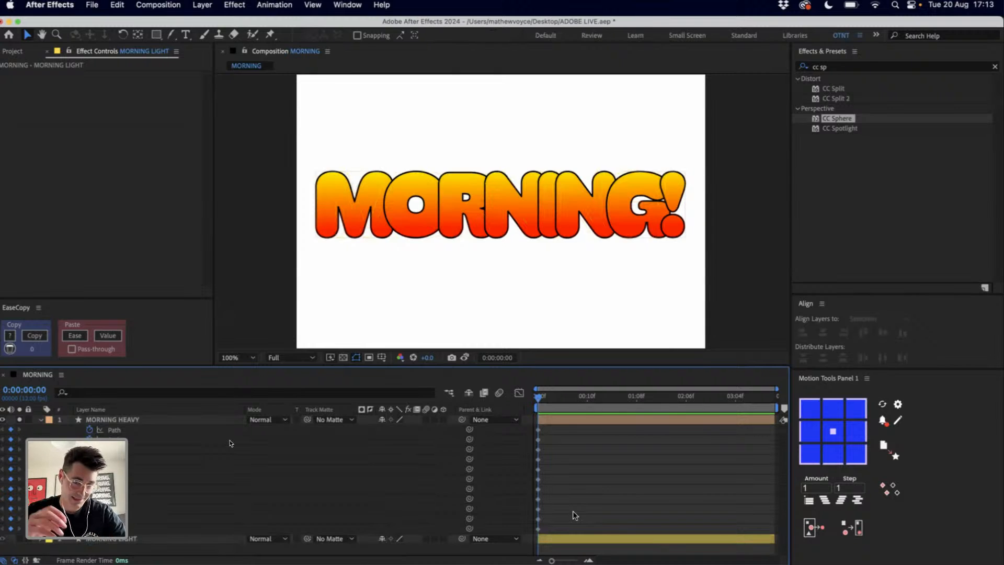
{"action": "left_click", "coordinate": [556, 537]}
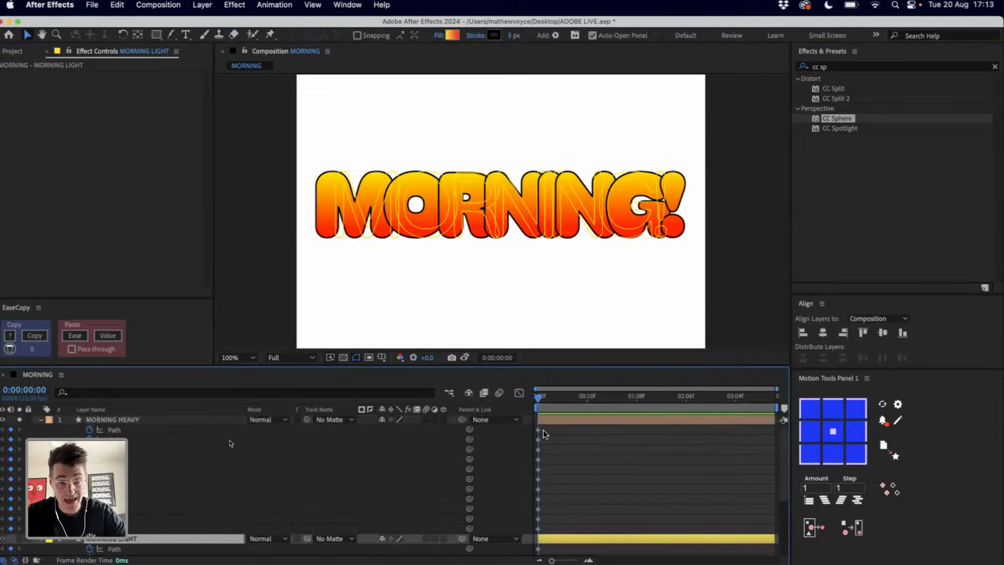
{"action": "left_click_drag", "start_coordinate": [534, 425], "coordinate": [561, 525]}
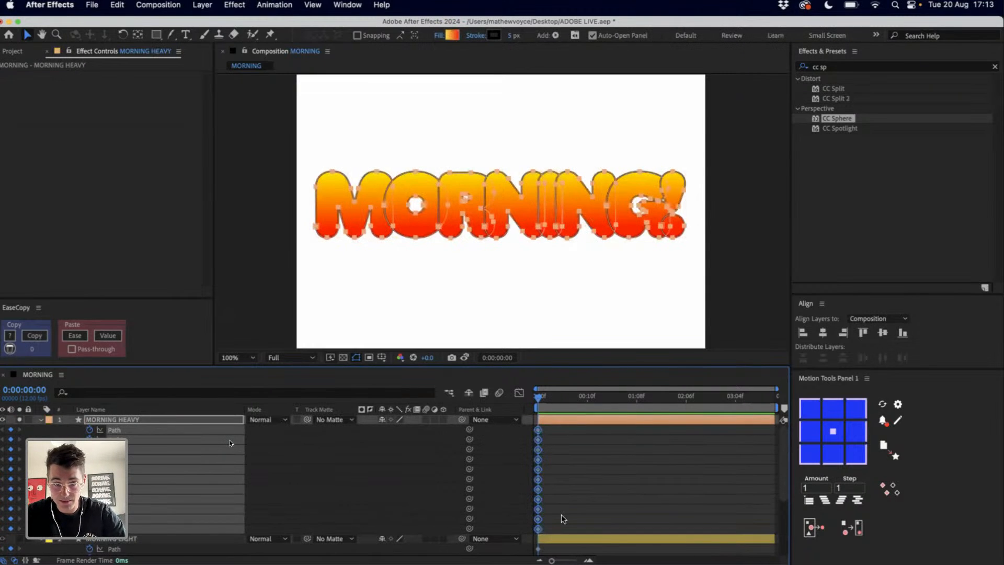
Solo MORNING LIGHT and paste the MORNING HEAVY keyframes onto all its Path properties at 0:00:00:06
{"action": "scroll", "coordinate": [560, 520], "scroll_direction": "down", "scroll_amount": 5}
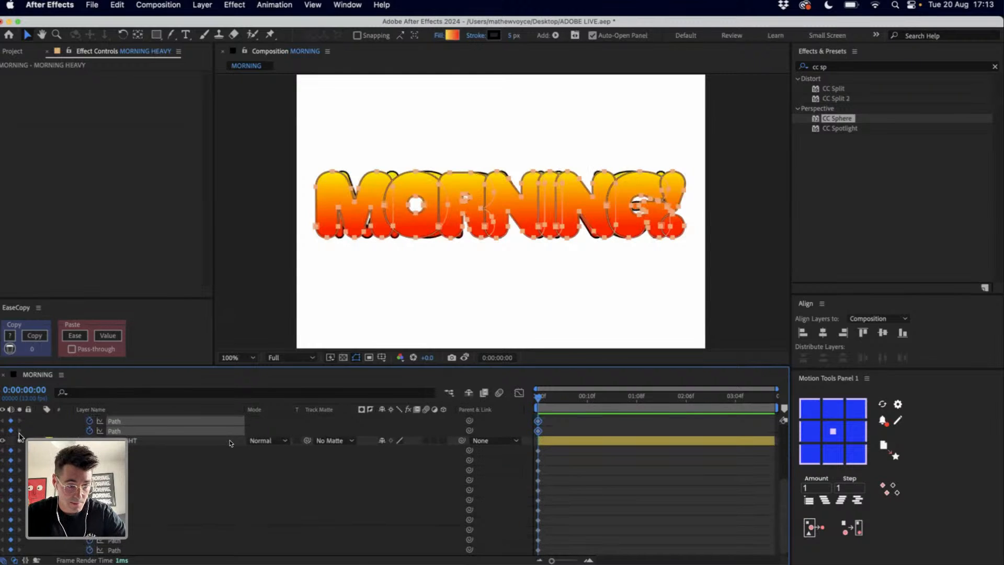
{"action": "left_click", "coordinate": [20, 440]}
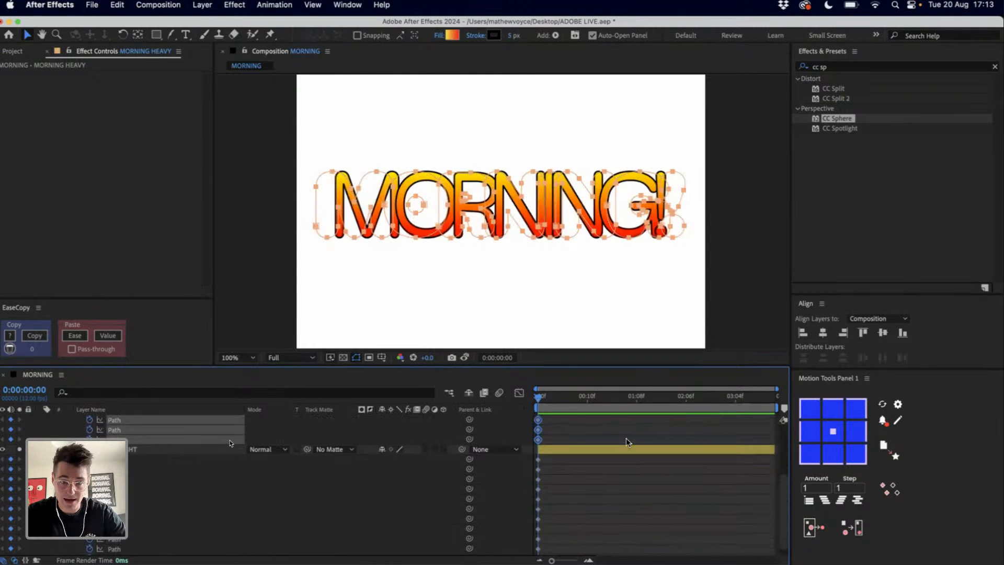
{"action": "left_click", "coordinate": [623, 449]}
{"action": "left_click", "coordinate": [593, 409]}
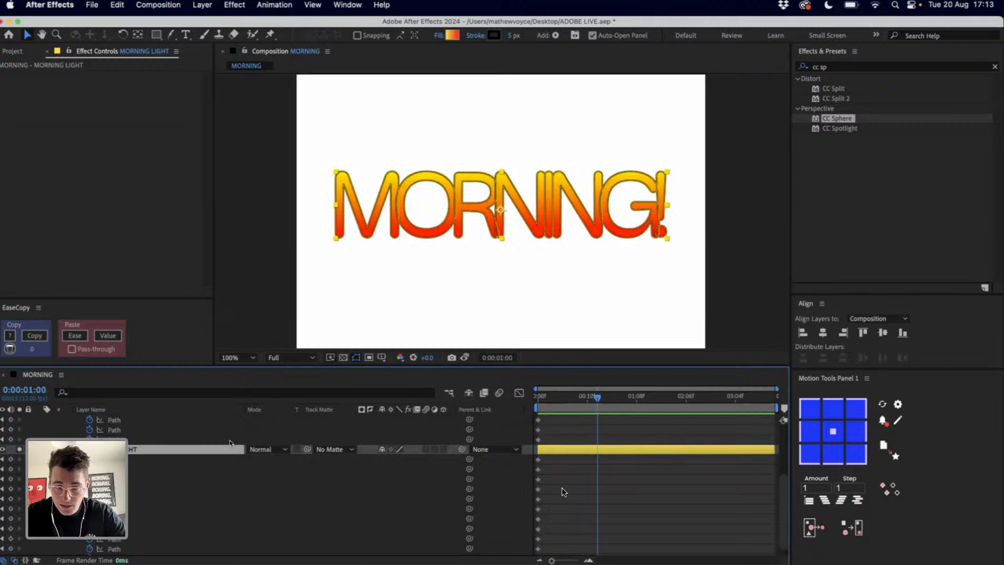
{"action": "left_click_drag", "start_coordinate": [575, 400], "coordinate": [568, 399]}
{"action": "left_click_drag", "start_coordinate": [548, 457], "coordinate": [466, 557]}
{"action": "key", "text": "super+v"}
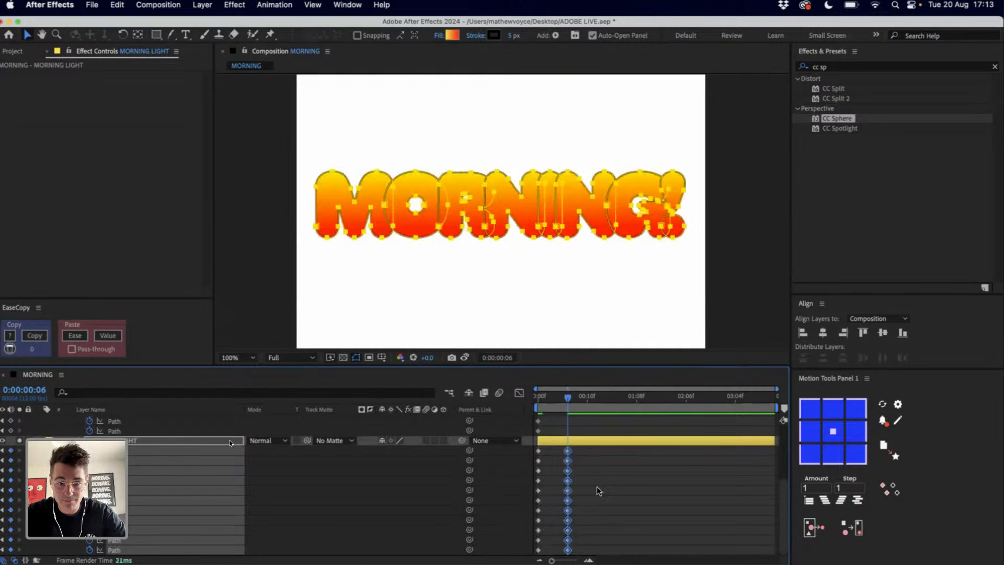
Scrub MORNING LIGHT between 0:00:00:00 and 0:00:00:06, examining close up how the exclamation mark's stem and dot morph
{"action": "left_click", "coordinate": [584, 451]}
{"action": "left_click_drag", "start_coordinate": [558, 402], "coordinate": [527, 407]}
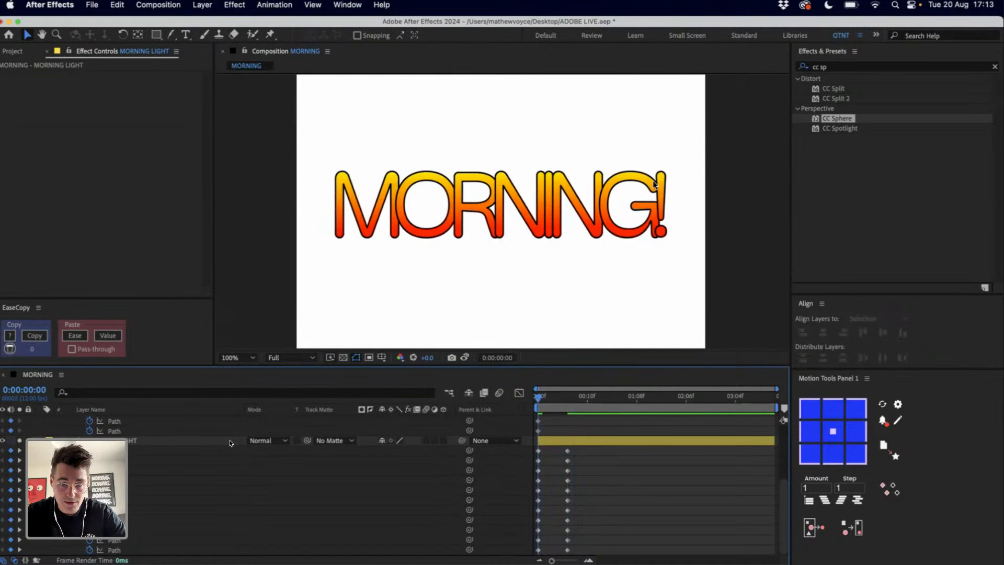
{"action": "left_click", "coordinate": [585, 440]}
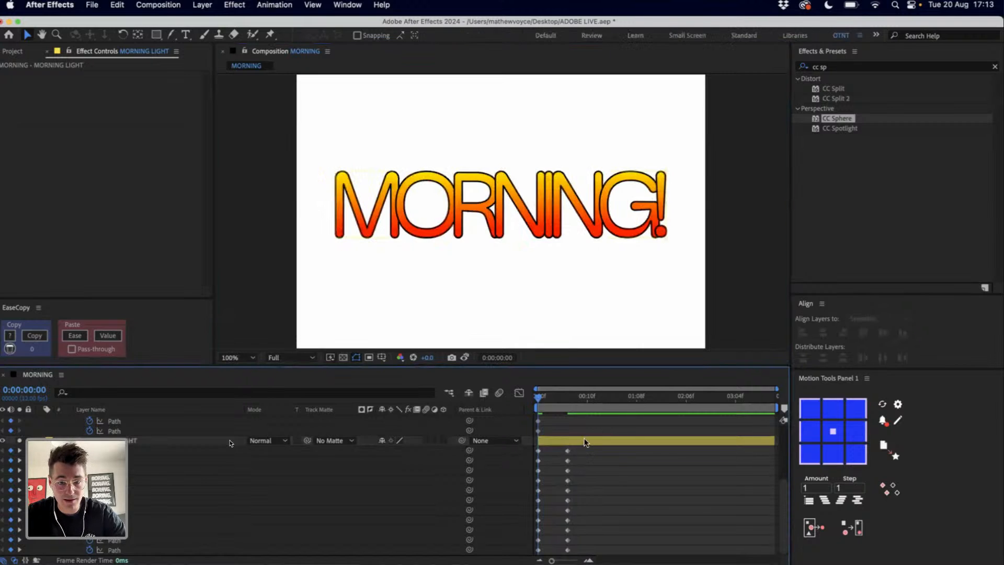
{"action": "scroll", "coordinate": [635, 242], "scroll_direction": "up", "scroll_amount": 3}
{"action": "scroll", "coordinate": [634, 242], "scroll_direction": "right", "scroll_amount": 5}
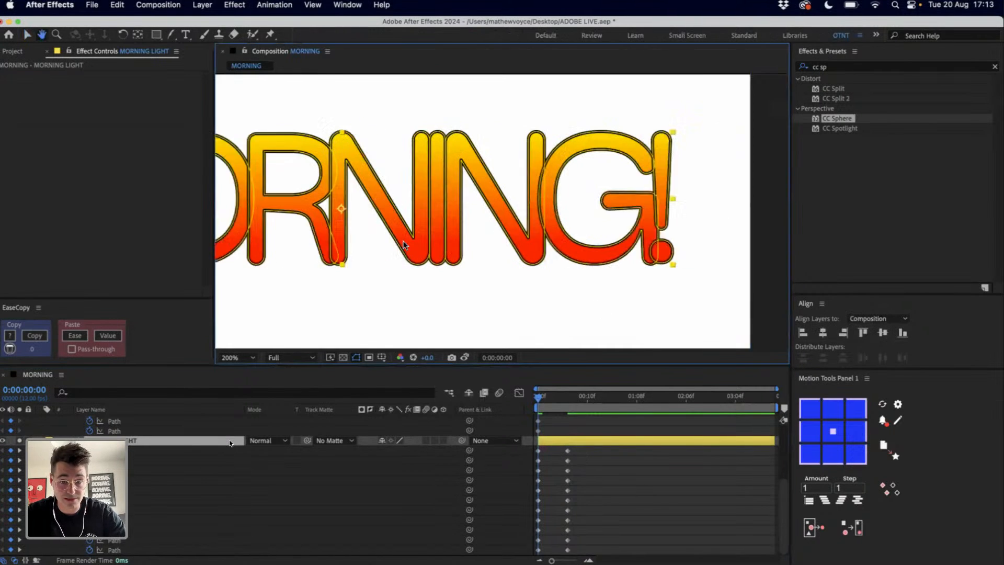
{"action": "left_click", "coordinate": [230, 443]}
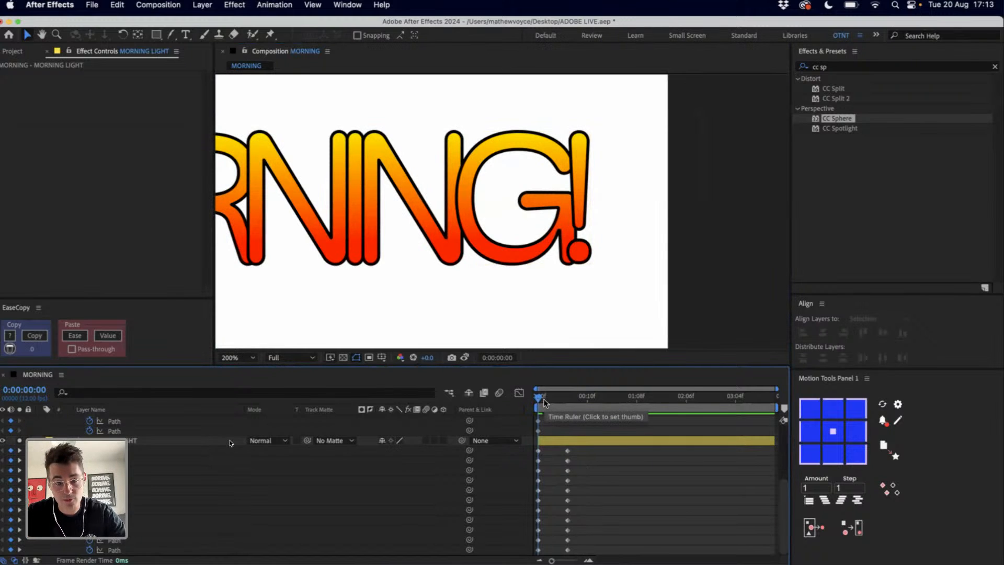
{"action": "left_click_drag", "start_coordinate": [544, 401], "coordinate": [542, 401]}
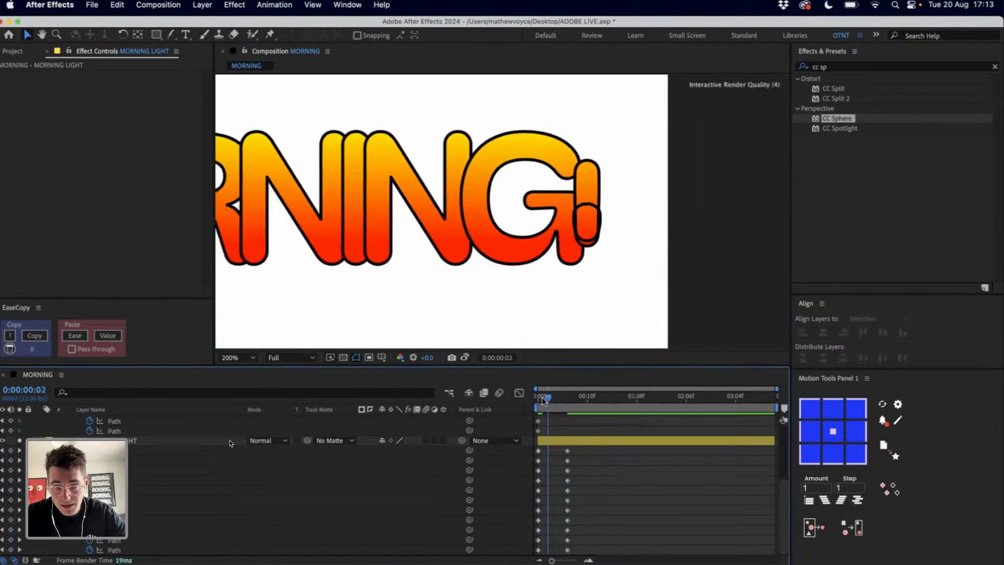
{"action": "key", "text": "space"}
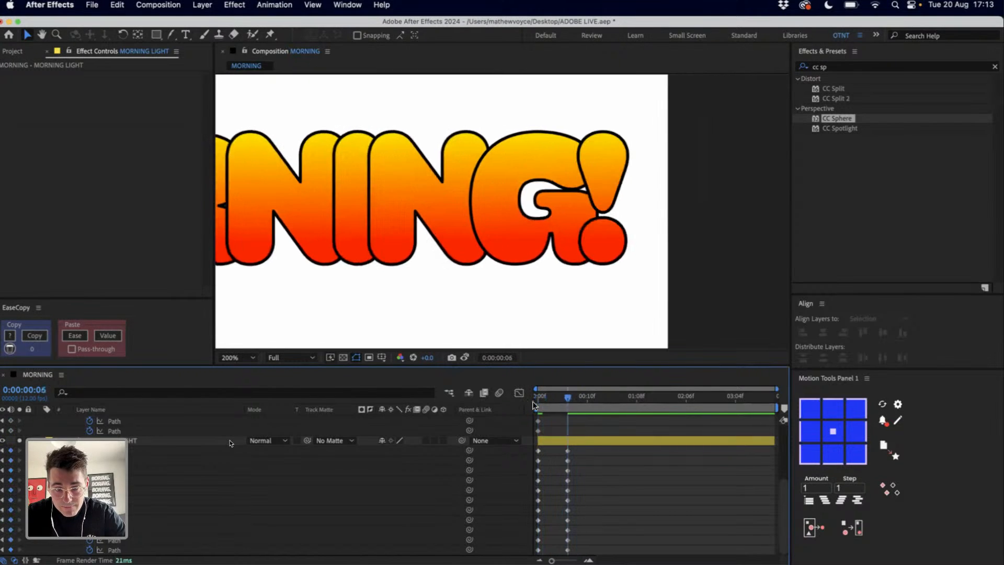
Select the first two Path keyframes of MORNING HEAVY in turn to check which exclamation mark part each holds
{"action": "key", "text": "super+z"}
{"action": "key", "text": "super+shift+z"}
{"action": "scroll", "coordinate": [547, 450], "scroll_direction": "up", "scroll_amount": 1}
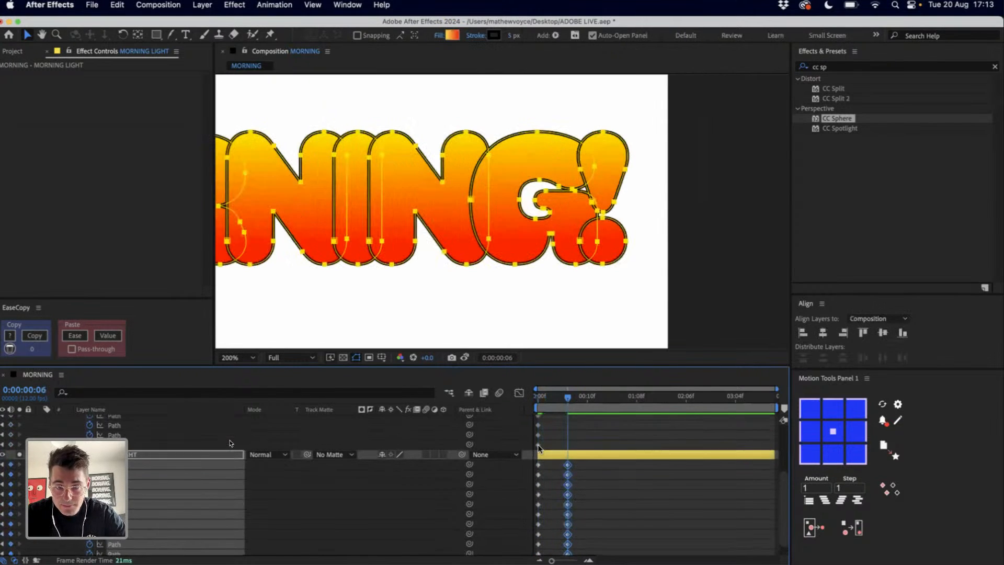
{"action": "left_click", "coordinate": [124, 444]}
{"action": "scroll", "coordinate": [130, 425], "scroll_direction": "up", "scroll_amount": 3}
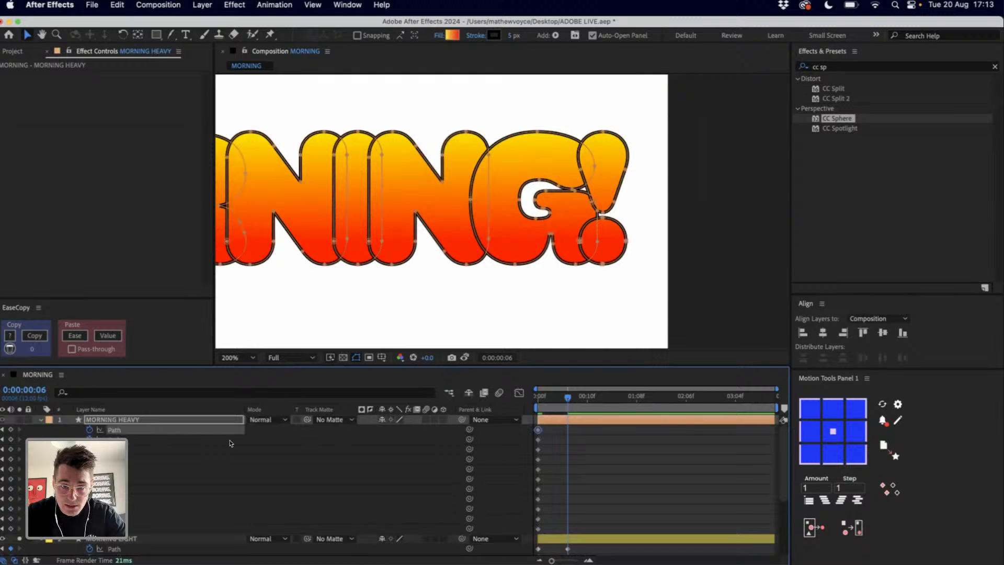
{"action": "left_click", "coordinate": [117, 430]}
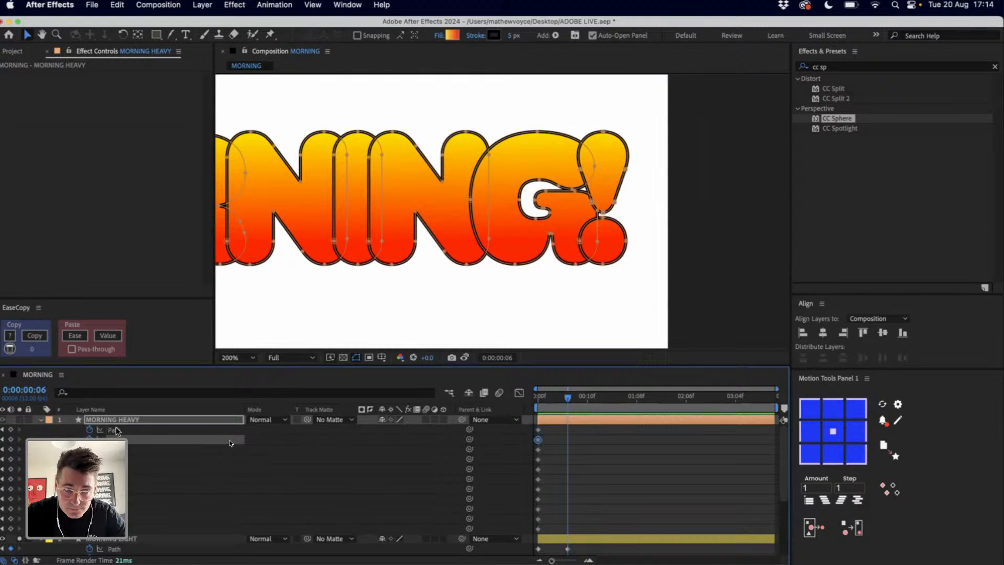
{"action": "left_click", "coordinate": [230, 441]}
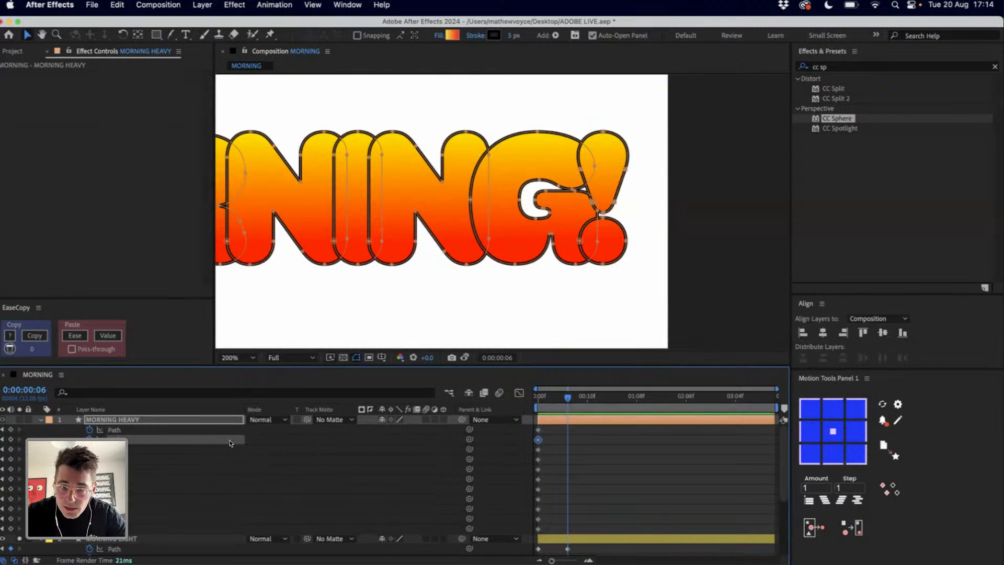
Paste the exclamation mark's stem shape into the first Path property of MORNING LIGHT at 0:00:00:06
{"action": "scroll", "coordinate": [566, 441], "scroll_direction": "down", "scroll_amount": 4}
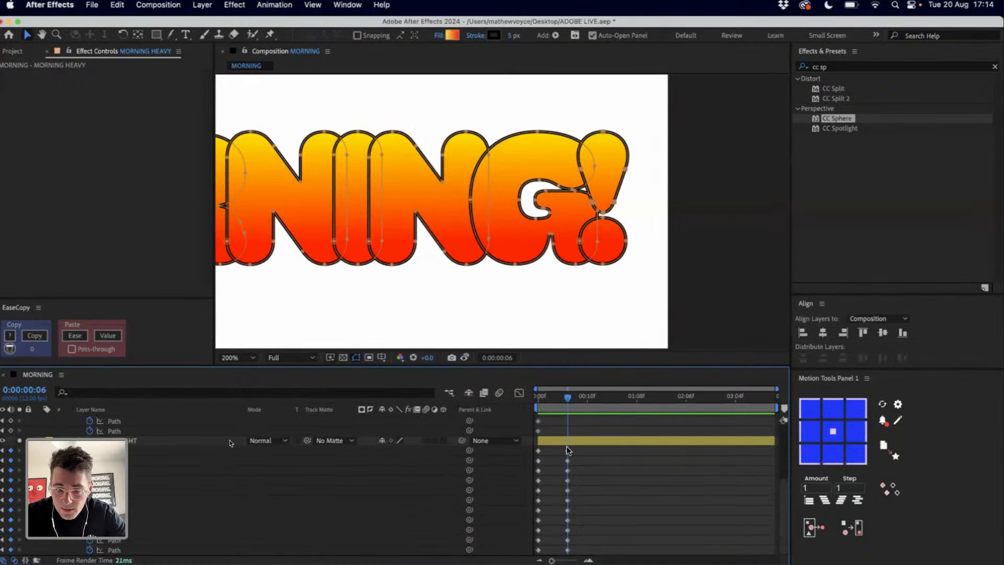
{"action": "left_click", "coordinate": [567, 450]}
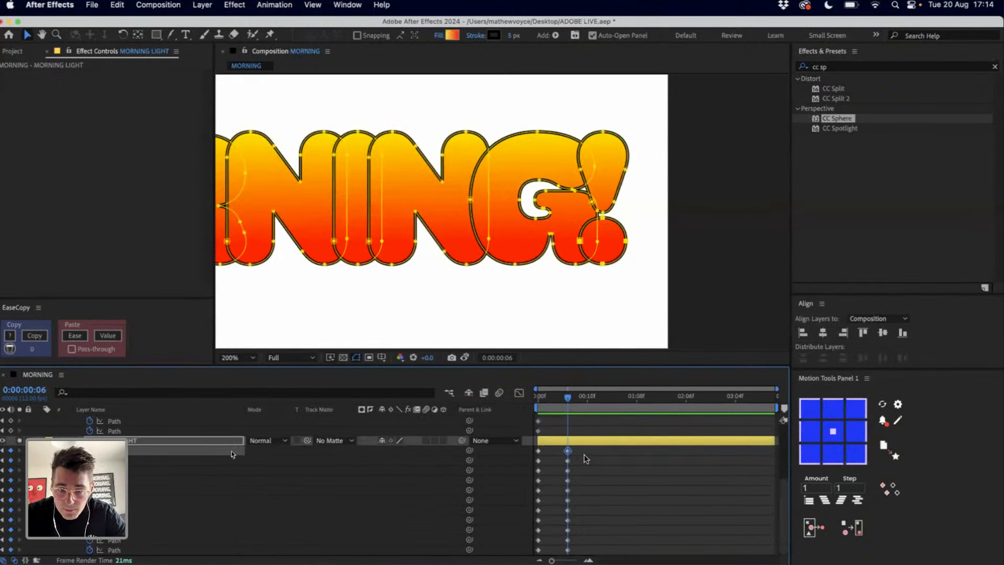
{"action": "left_click", "coordinate": [567, 461]}
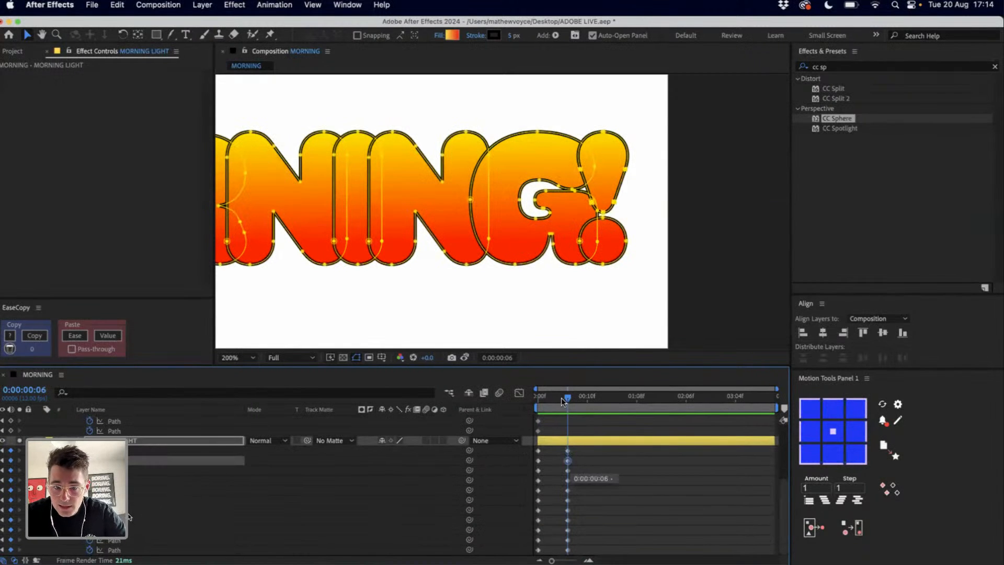
{"action": "key", "text": "space"}
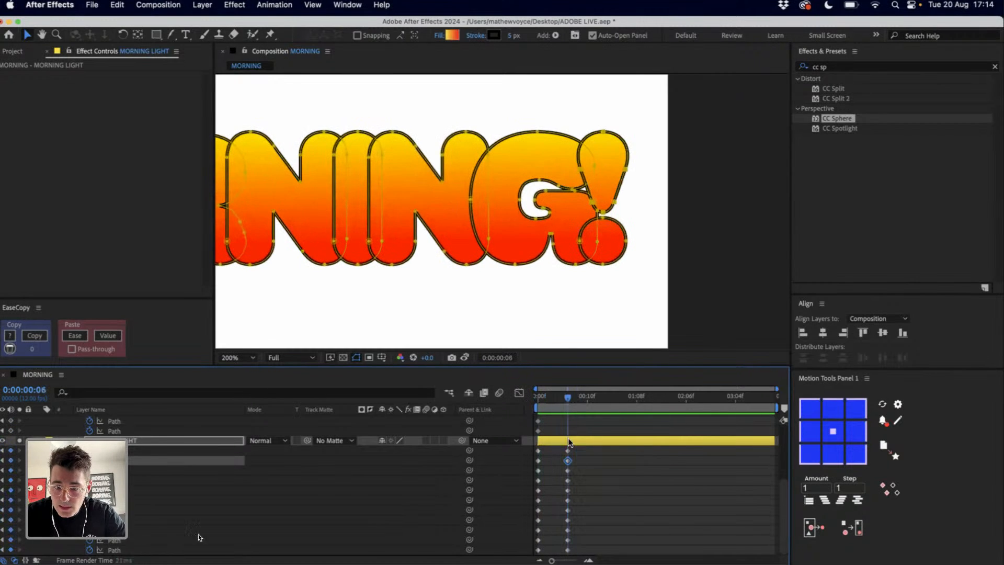
{"action": "key", "text": "space"}
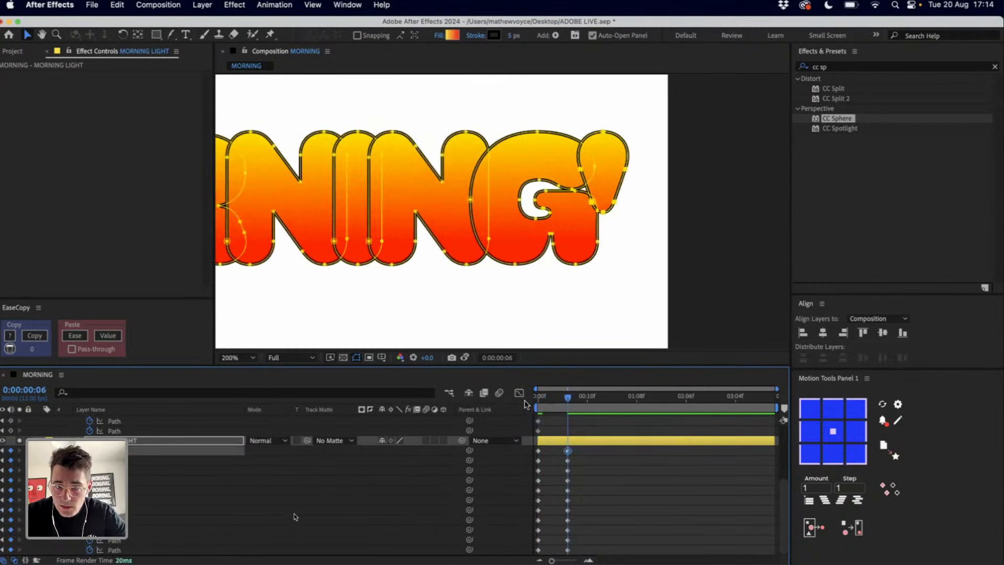
Play back the MORNING LIGHT morph from the first frame to check how the letter shapes change
{"action": "key", "text": "Home"}
{"action": "key", "text": "space"}
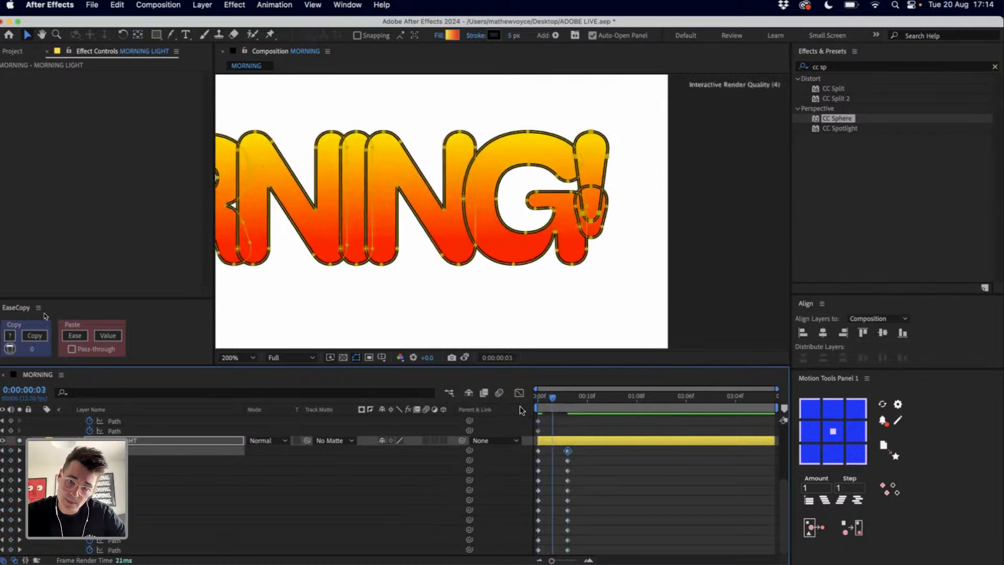
{"action": "key", "text": "space"}
{"action": "key", "text": "space"}
{"action": "key", "text": "space"}
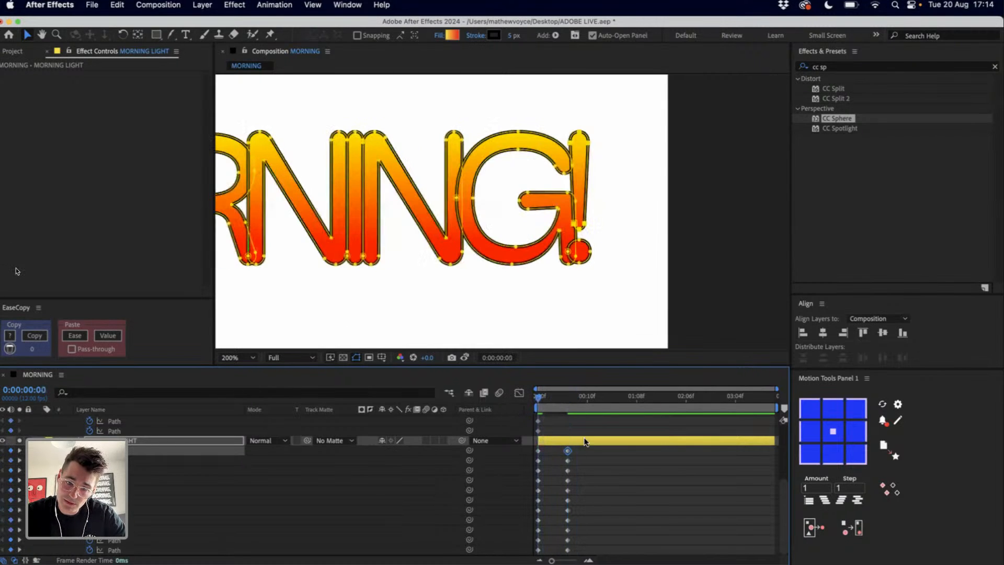
Try copying the second MORNING HEAVY path's keyframe and pasting it onto the third MORNING LIGHT path at frame 9
{"action": "left_click", "coordinate": [572, 427]}
{"action": "scroll", "coordinate": [541, 437], "scroll_direction": "up", "scroll_amount": 5}
{"action": "left_click", "coordinate": [538, 438]}
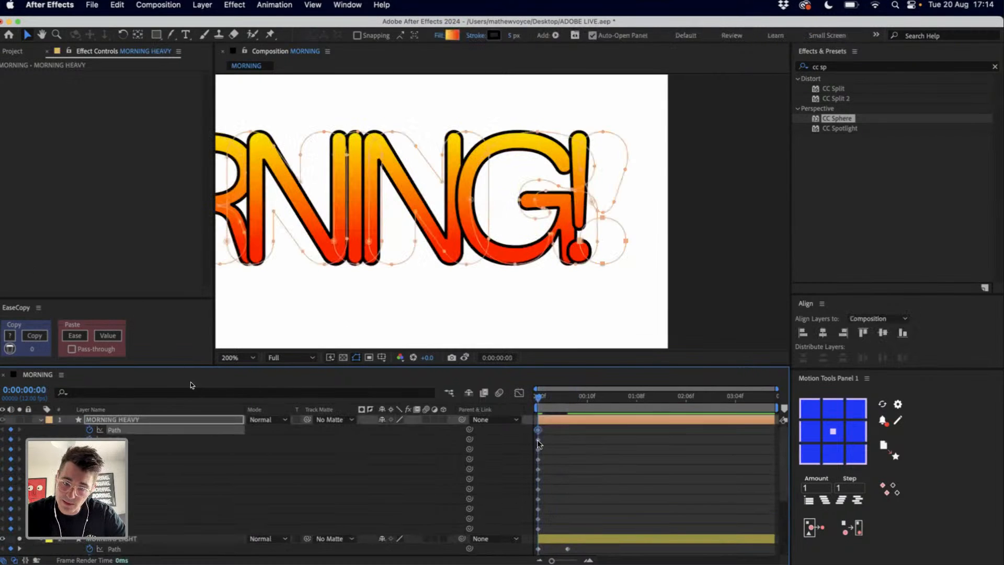
{"action": "left_click", "coordinate": [554, 446]}
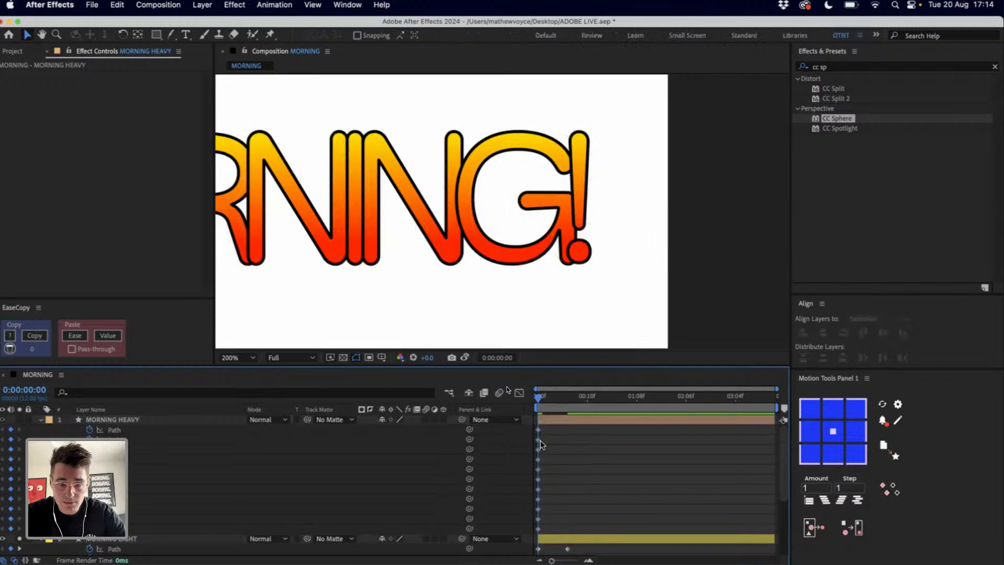
{"action": "left_click", "coordinate": [539, 440]}
{"action": "scroll", "coordinate": [542, 442], "scroll_direction": "down", "scroll_amount": 5}
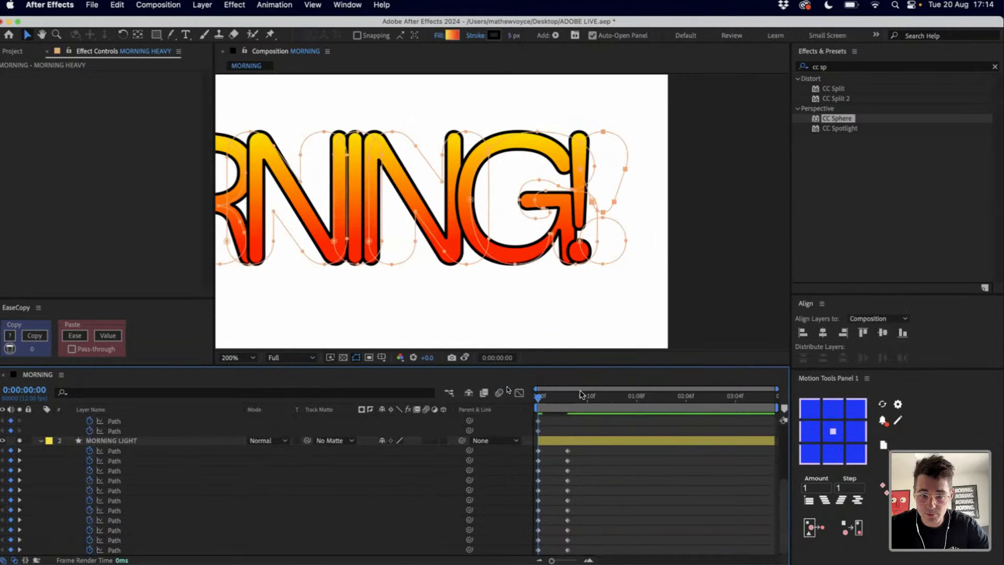
{"action": "left_click", "coordinate": [580, 396]}
{"action": "left_click", "coordinate": [538, 471]}
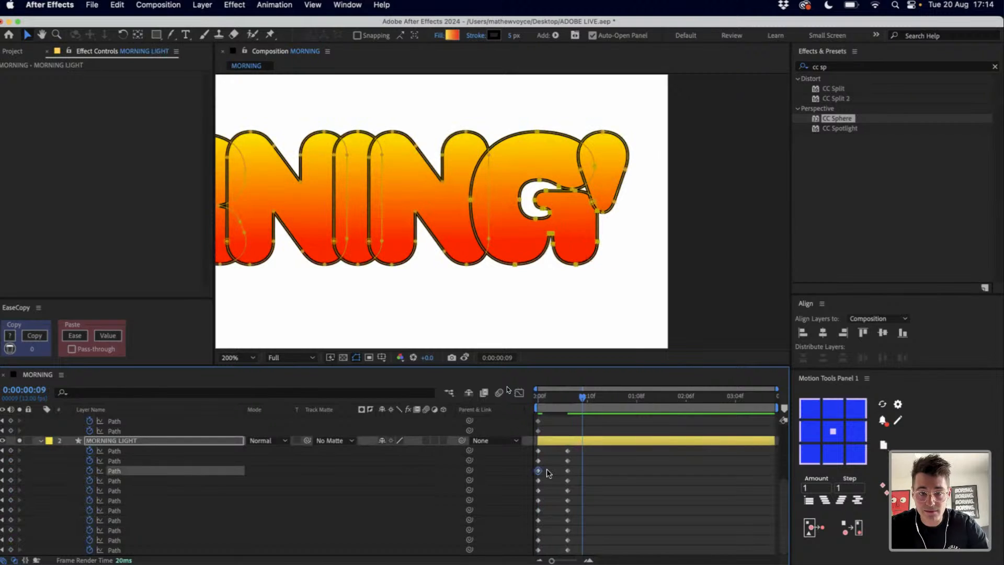
{"action": "key", "text": "ctrl+v"}
Inspect the G and exclamation mark between frames 6 and 9, and remove the path keyframe pasted at frame 9
{"action": "scroll", "coordinate": [571, 248], "scroll_direction": "down", "scroll_amount": 2}
{"action": "left_click_drag", "start_coordinate": [571, 248], "coordinate": [732, 244]}
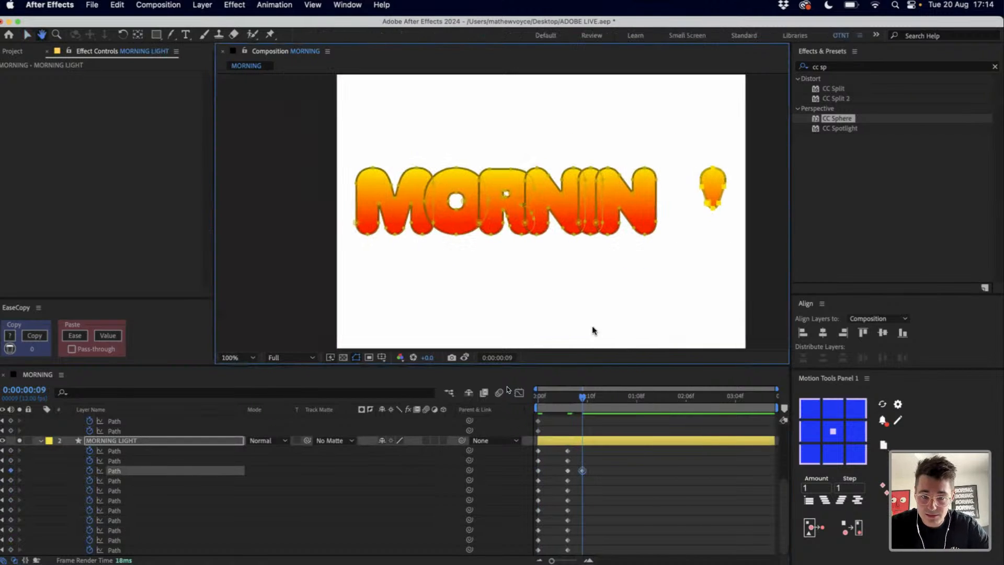
{"action": "mouse_move", "coordinate": [580, 399]}
{"action": "left_mouse_down"}
{"action": "mouse_move", "coordinate": [568, 399]}
{"action": "mouse_move", "coordinate": [579, 399]}
{"action": "left_mouse_up"}
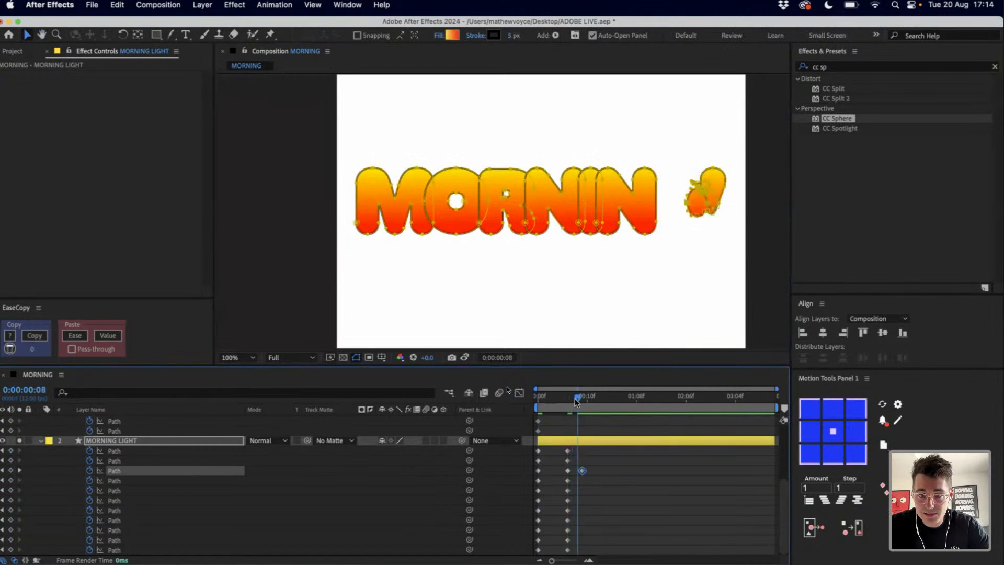
{"action": "scroll", "coordinate": [596, 275], "scroll_direction": "up", "scroll_amount": 1}
{"action": "left_click_drag", "start_coordinate": [596, 275], "coordinate": [320, 279]}
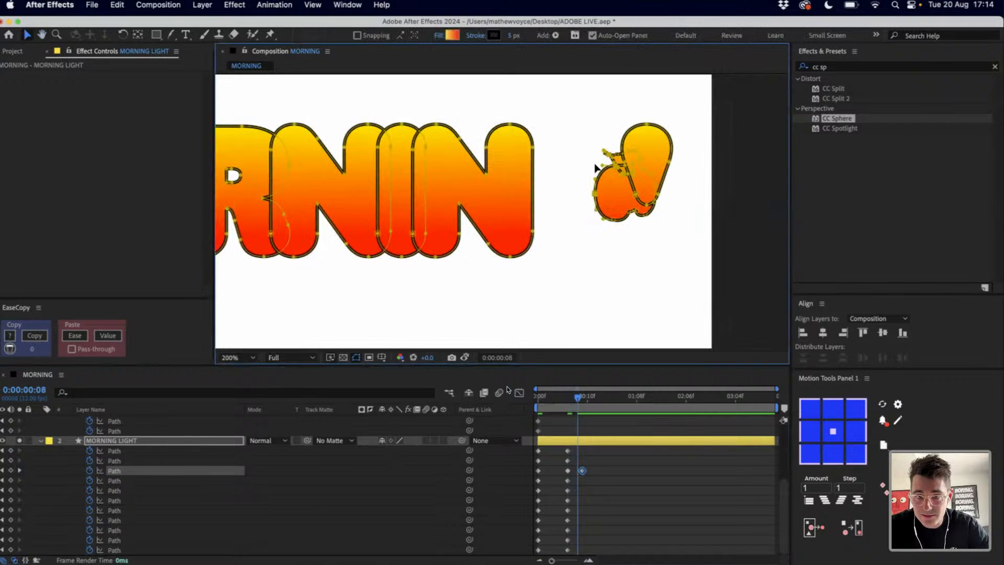
{"action": "left_click", "coordinate": [567, 403]}
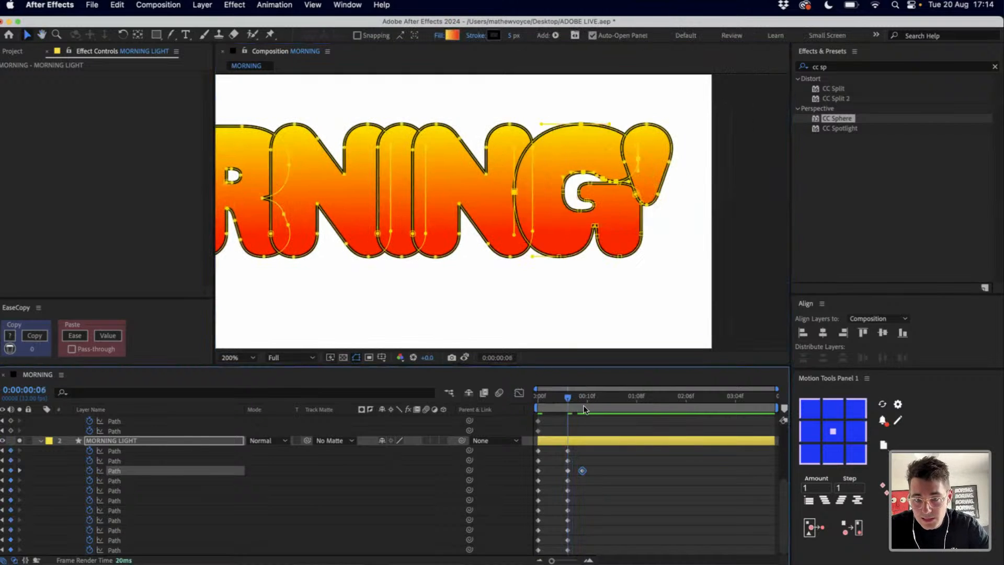
{"action": "left_click_drag", "start_coordinate": [584, 409], "coordinate": [568, 408]}
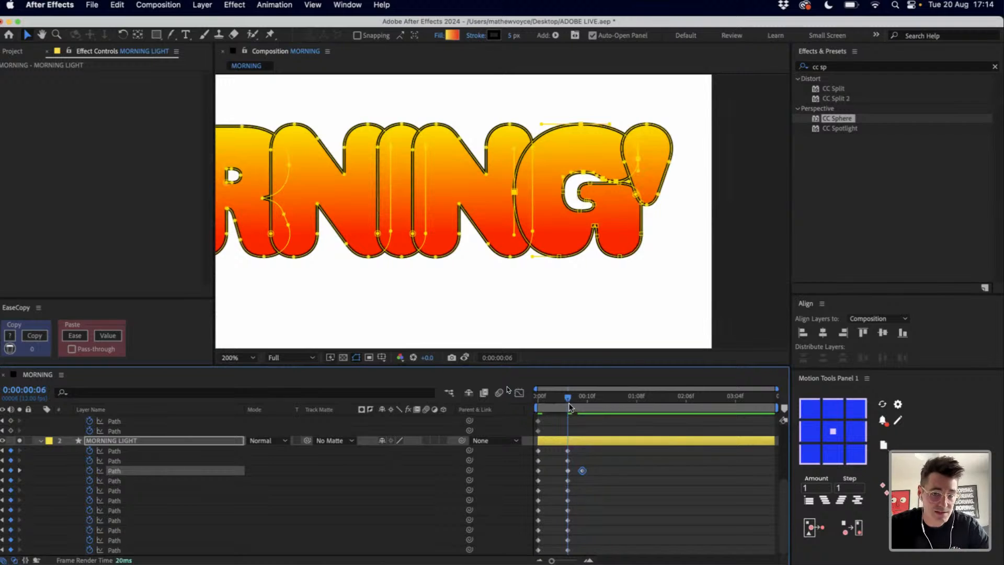
{"action": "key", "text": "shift+/"}
{"action": "left_click", "coordinate": [584, 472]}
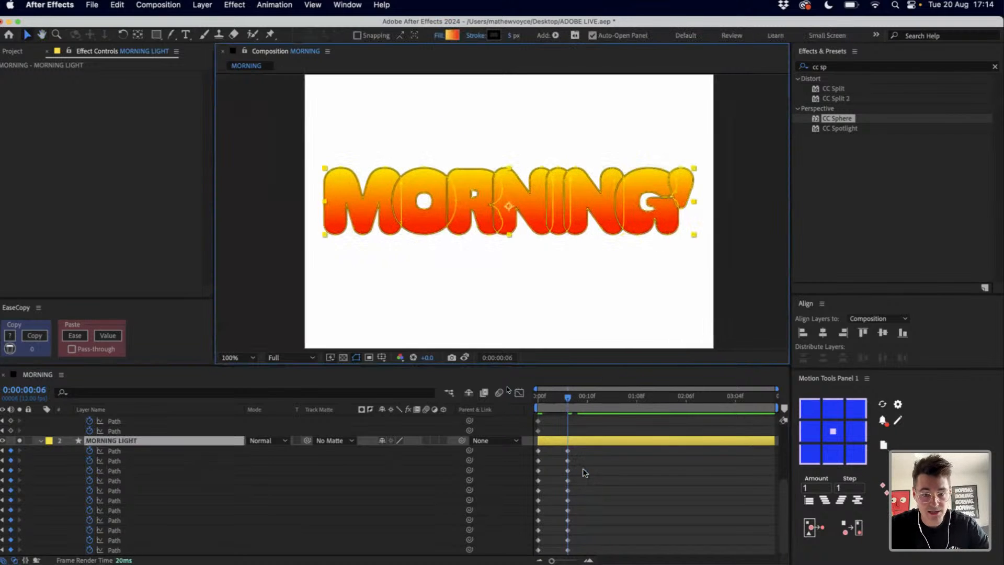
Delete the first two paths of the MORNING HEAVY layer, which form the exclamation mark
{"action": "scroll", "coordinate": [162, 450], "scroll_direction": "up", "scroll_amount": 5}
{"action": "left_click", "coordinate": [114, 430]}
{"action": "left_click", "coordinate": [118, 441], "text": "shift"}
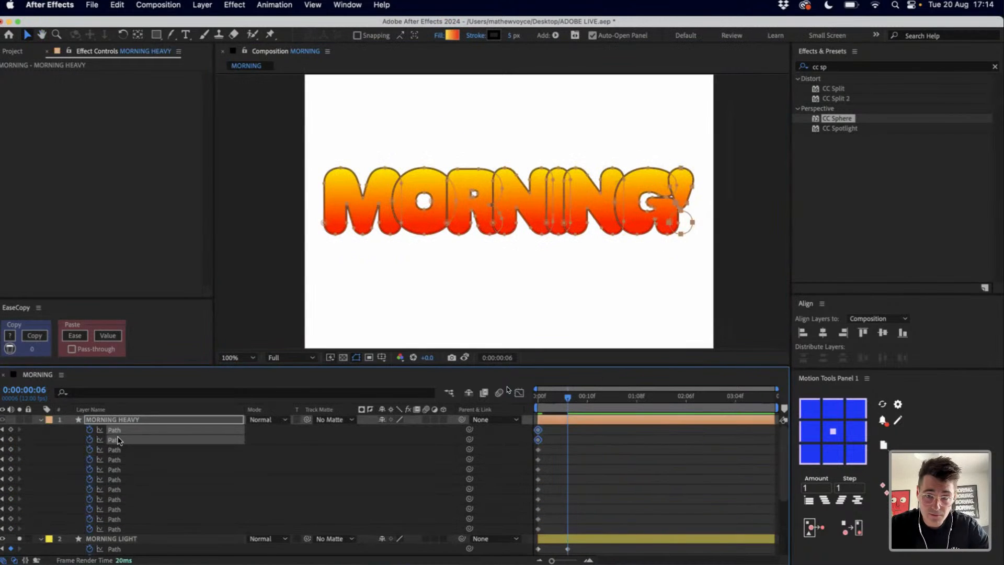
{"action": "key", "text": "Delete"}
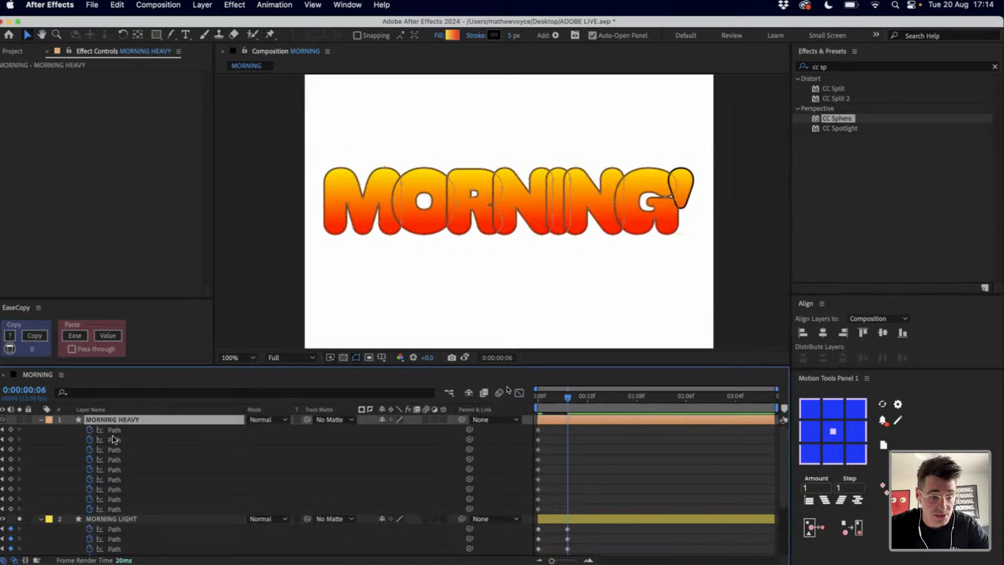
{"action": "scroll", "coordinate": [114, 439], "scroll_direction": "down", "scroll_amount": 1}
{"action": "scroll", "coordinate": [114, 439], "scroll_direction": "up", "scroll_amount": 1}
Delete the first two paths of the MORNING LIGHT layer so that its exclamation mark is removed too
{"action": "left_click", "coordinate": [114, 430]}
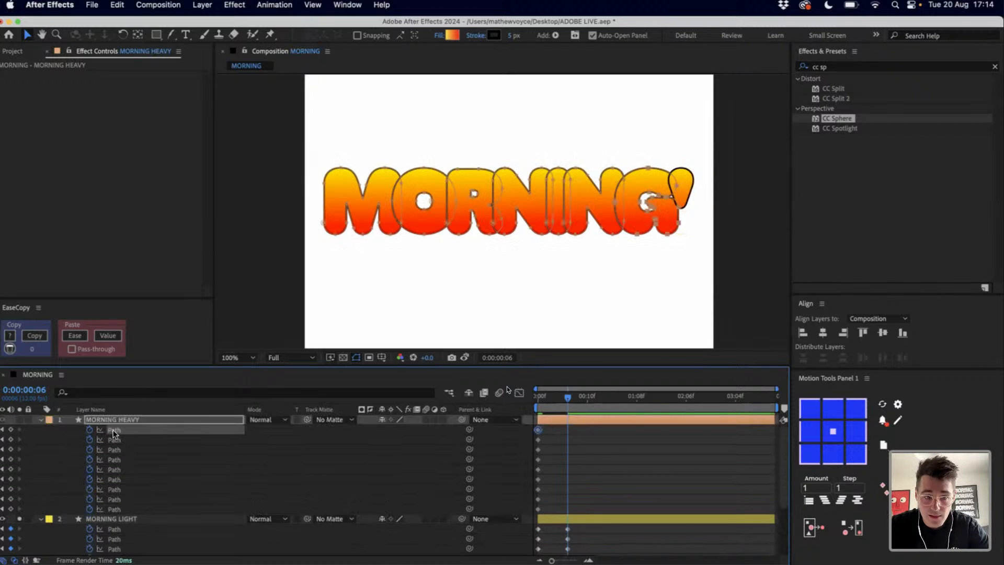
{"action": "scroll", "coordinate": [121, 477], "scroll_direction": "down", "scroll_amount": 5}
{"action": "left_click", "coordinate": [121, 477]}
{"action": "left_click", "coordinate": [116, 486]}
{"action": "left_click", "coordinate": [116, 479], "text": "shift"}
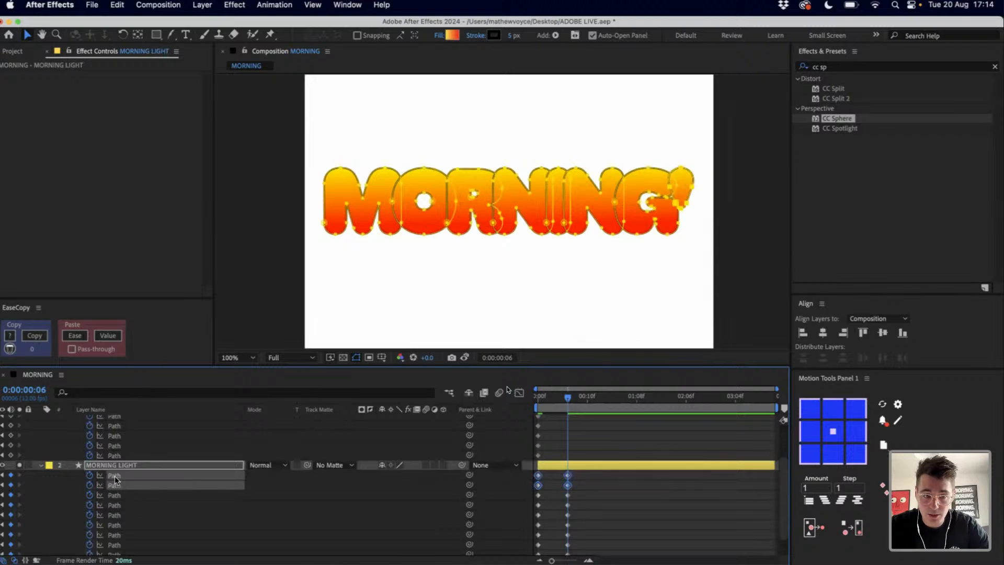
{"action": "key", "text": "Delete"}
{"action": "left_click", "coordinate": [587, 465]}
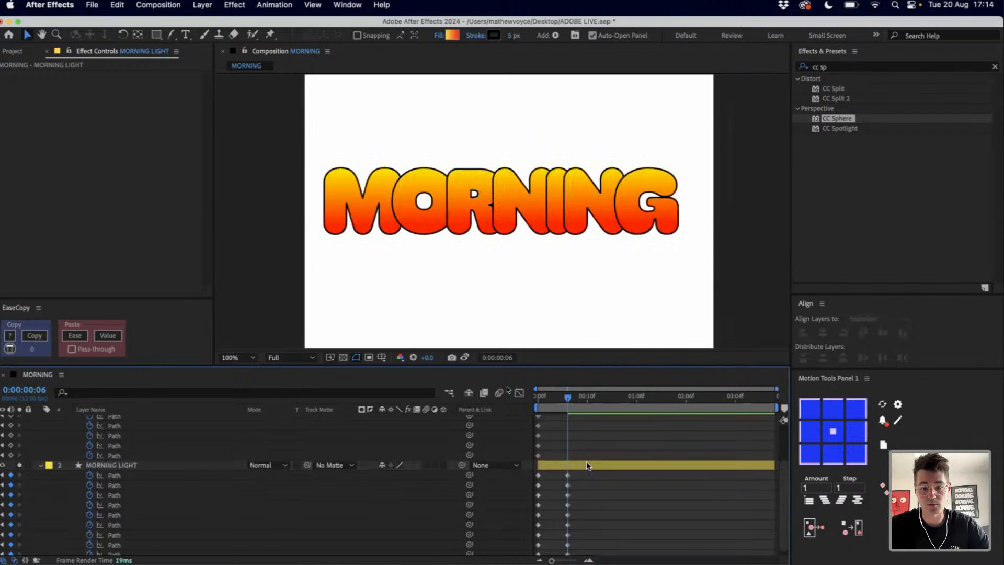
Scrub and play the opening frames to check the light-to-heavy morph without the exclamation mark
{"action": "left_click", "coordinate": [587, 465]}
{"action": "scroll", "coordinate": [587, 464], "scroll_direction": "up", "scroll_amount": 5}
{"action": "left_click_drag", "start_coordinate": [542, 399], "coordinate": [561, 404]}
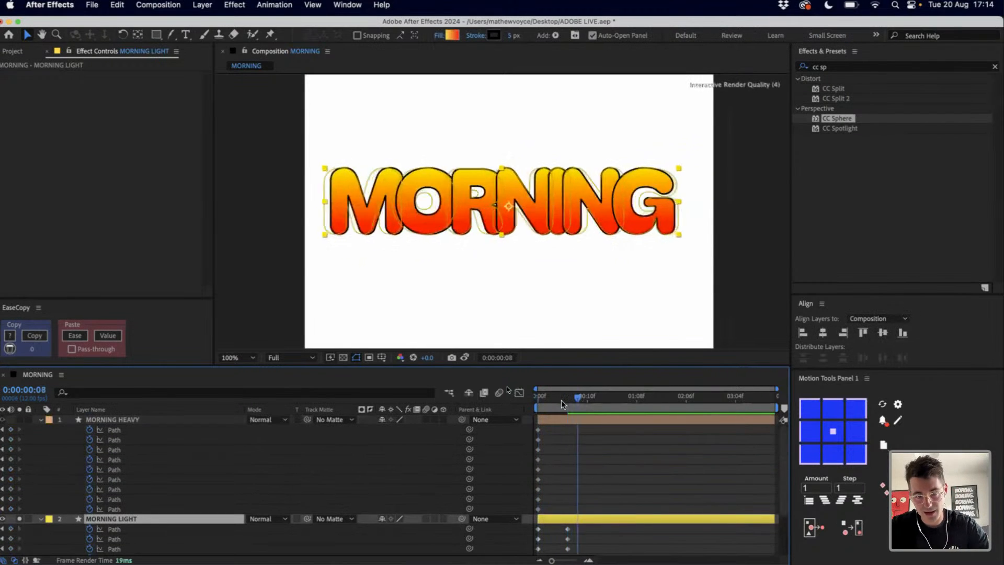
{"action": "key", "text": "space"}
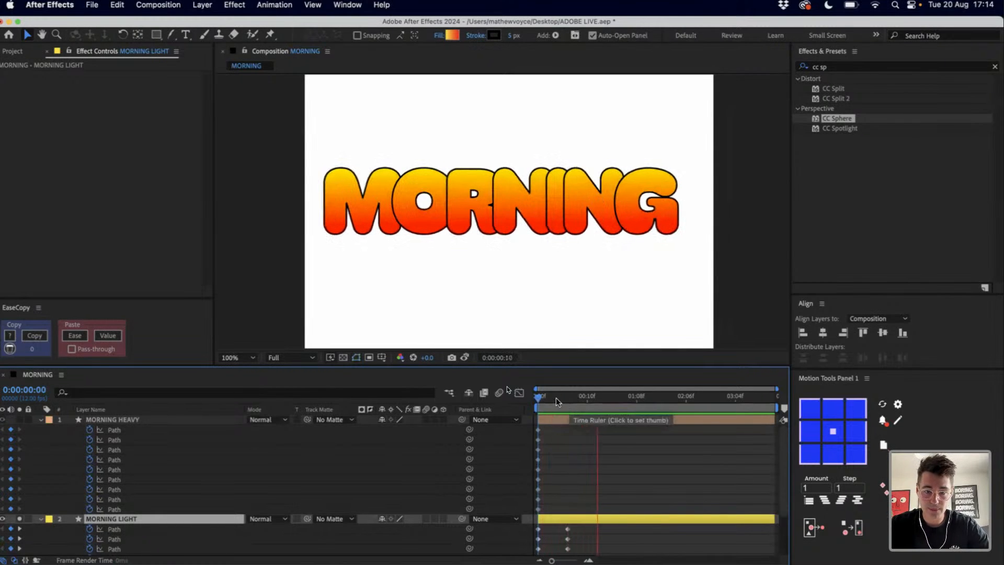
{"action": "key", "text": "space"}
{"action": "key", "text": "ctrl+k"}
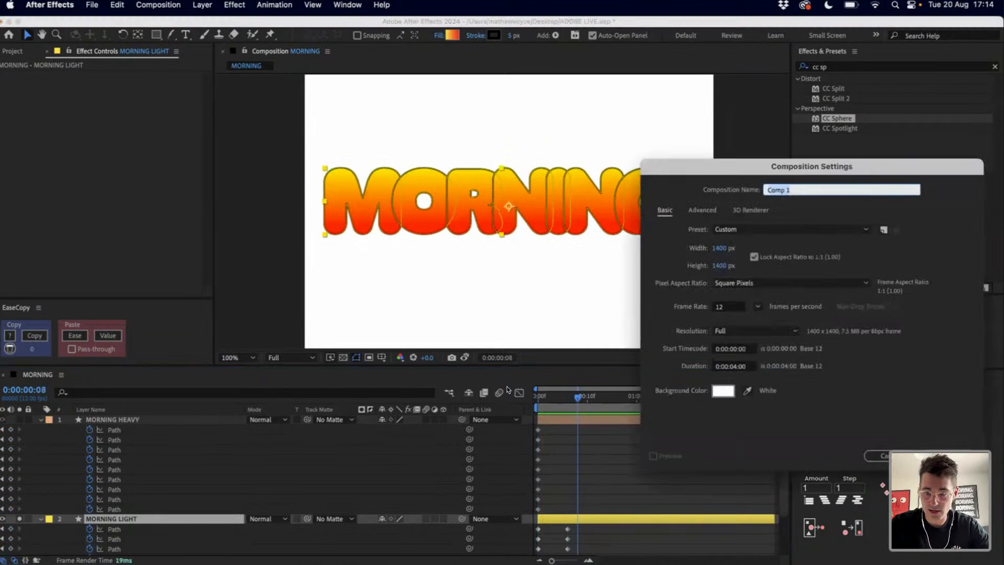
{"action": "key", "text": "Escape"}
{"action": "key", "text": "ctrl+k"}
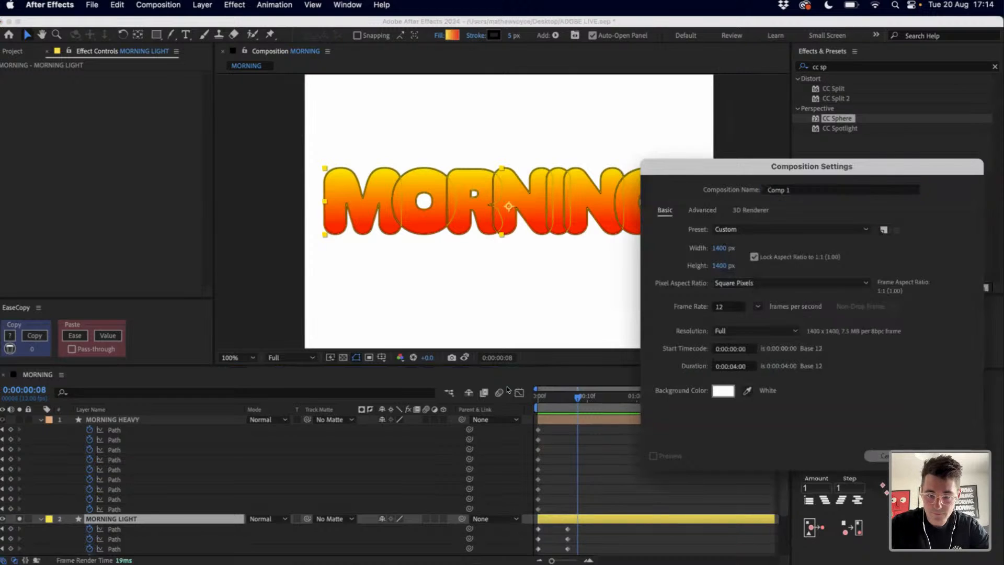
{"action": "key", "text": "Escape"}
Preview the morph with the work area shortened to end at frame 8, and extend the work area back to full length
{"action": "key", "text": "n"}
{"action": "key", "text": "Home"}
{"action": "key", "text": "space"}
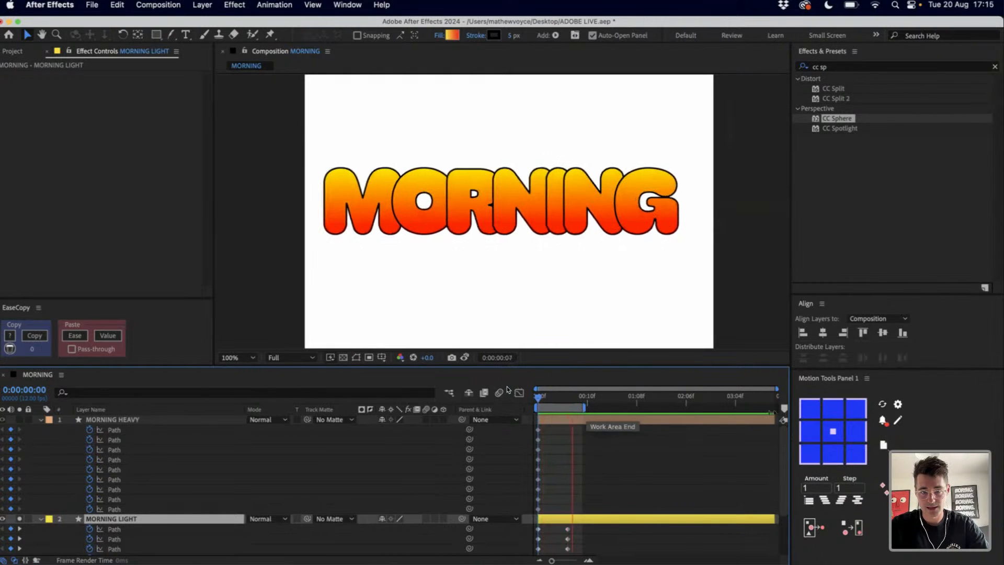
{"action": "left_click_drag", "start_coordinate": [584, 408], "coordinate": [772, 412]}
{"action": "key", "text": "space"}
Solo the MORNING HEAVY layer and turn off solo for the MORNING LIGHT layer
{"action": "left_click", "coordinate": [554, 421]}
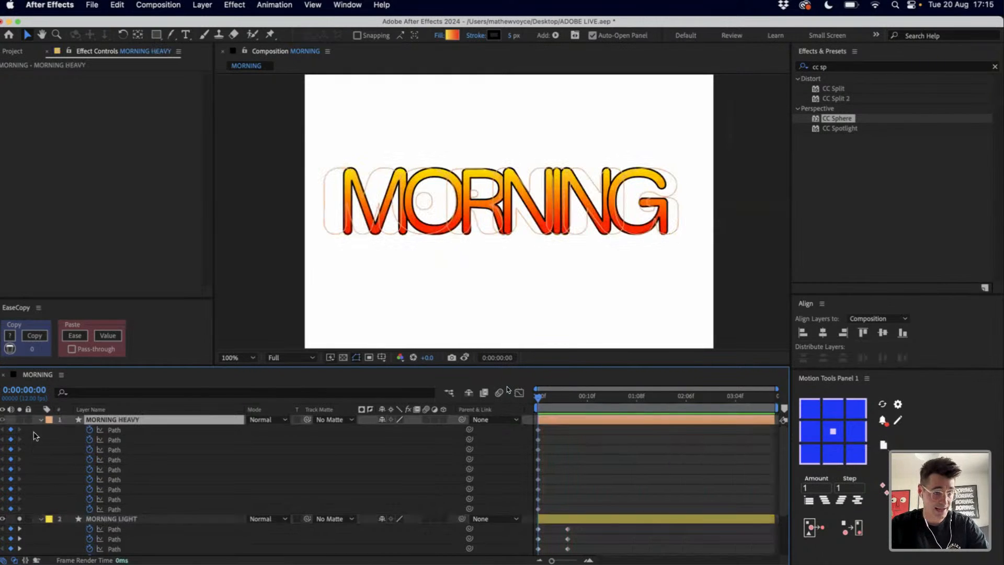
{"action": "left_click", "coordinate": [19, 420]}
{"action": "left_click", "coordinate": [19, 519]}
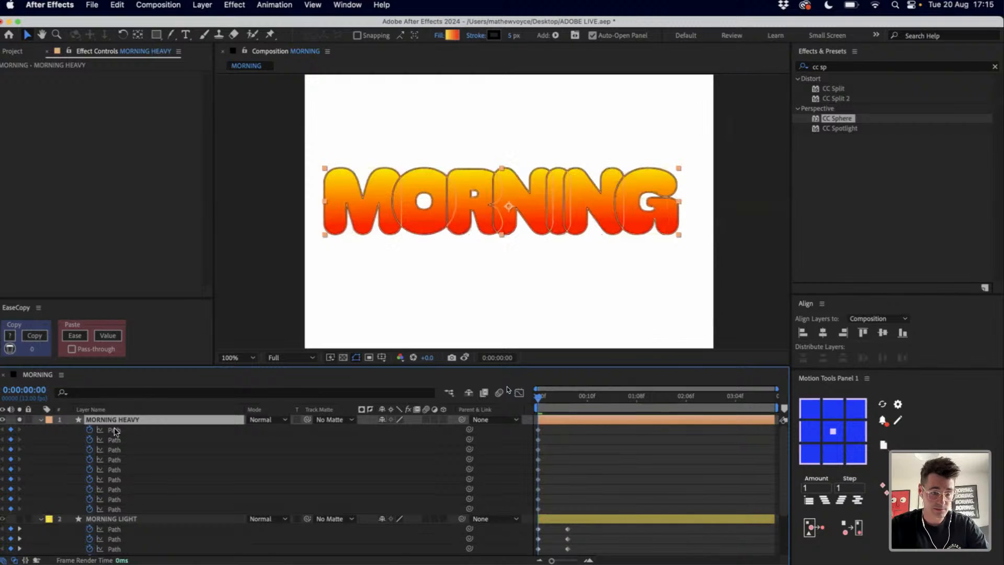
Delete the MORNING HEAVY layer and review the morph on the remaining MORNING LIGHT layer
{"action": "key", "text": "super+shift+a"}
{"action": "left_click", "coordinate": [115, 421]}
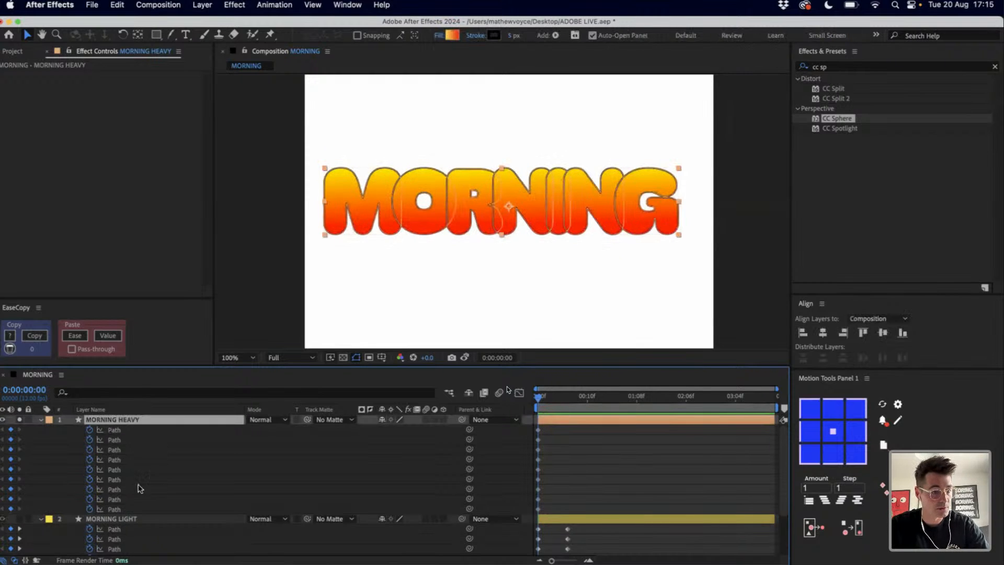
{"action": "key", "text": "super+shift+a"}
{"action": "left_click", "coordinate": [127, 420]}
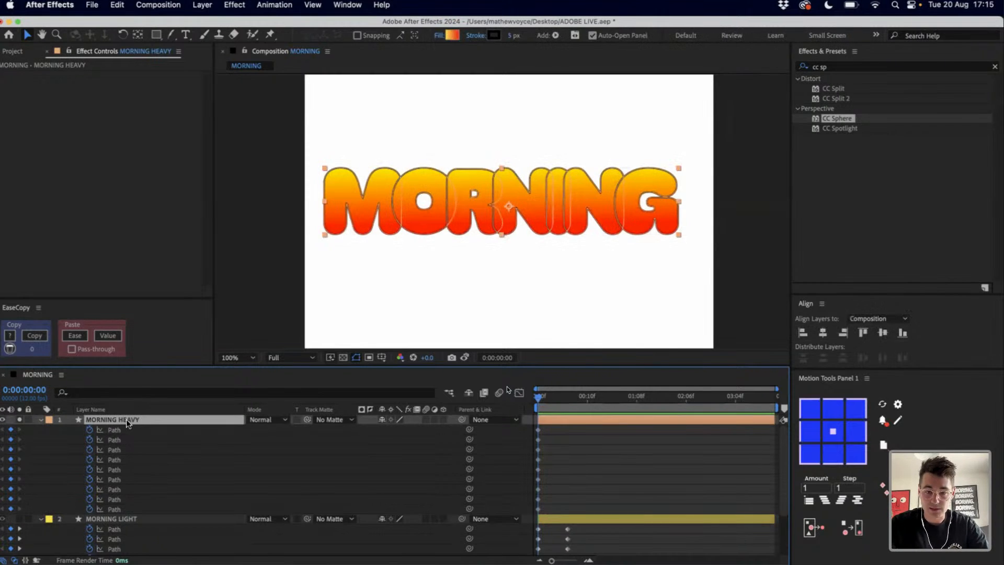
{"action": "key", "text": "Delete"}
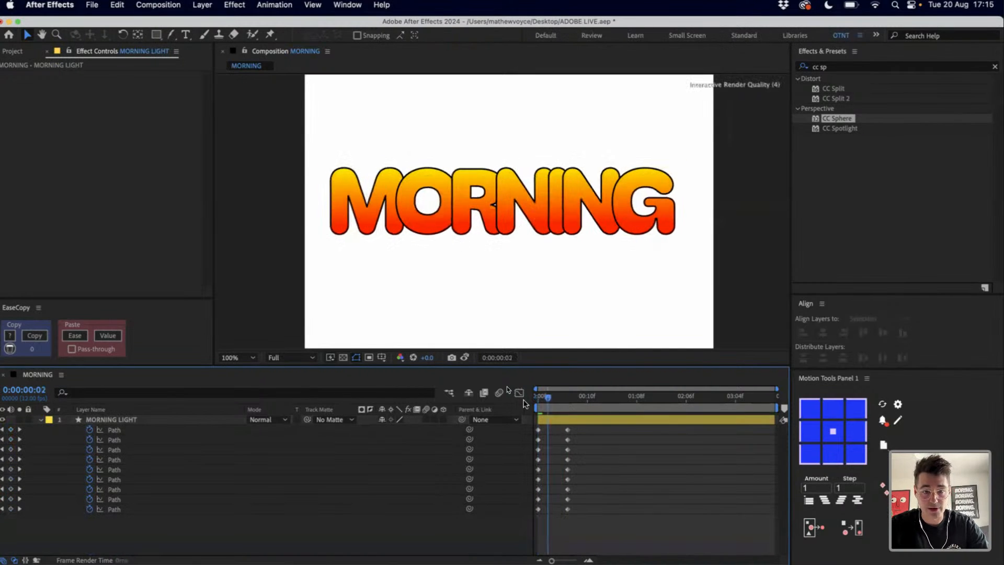
{"action": "left_click_drag", "start_coordinate": [588, 402], "coordinate": [554, 404]}
{"action": "key", "text": "space"}
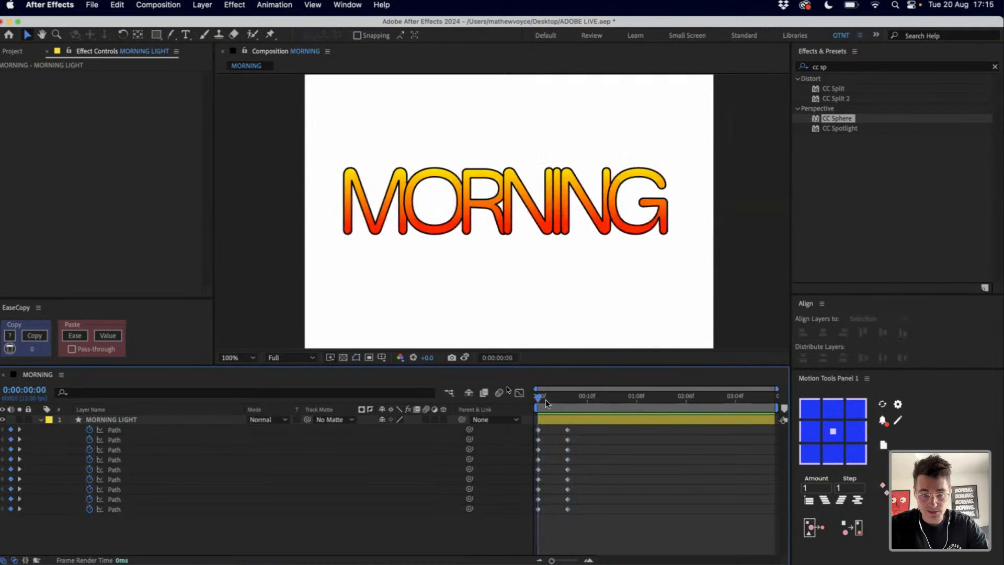
Copy the first-frame keyframes of all MORNING LIGHT paths and paste them at 0:00:01:00
{"action": "left_click_drag", "start_coordinate": [567, 398], "coordinate": [597, 398]}
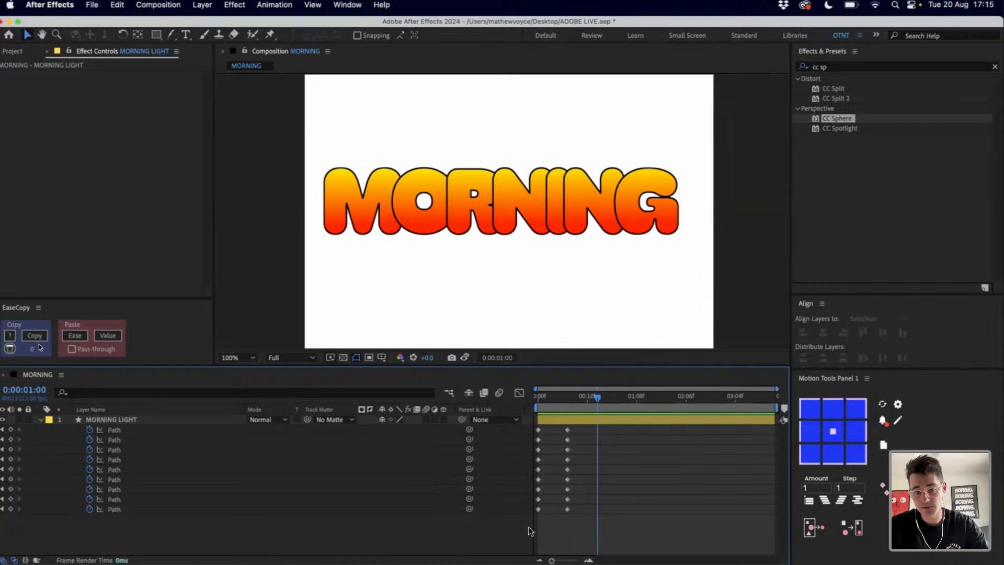
{"action": "left_click_drag", "start_coordinate": [528, 528], "coordinate": [549, 427]}
{"action": "key", "text": "super+c"}
{"action": "key", "text": "super+v"}
Apply Easy Ease to all path keyframes of the MORNING LIGHT layer
{"action": "left_click_drag", "start_coordinate": [612, 528], "coordinate": [522, 420]}
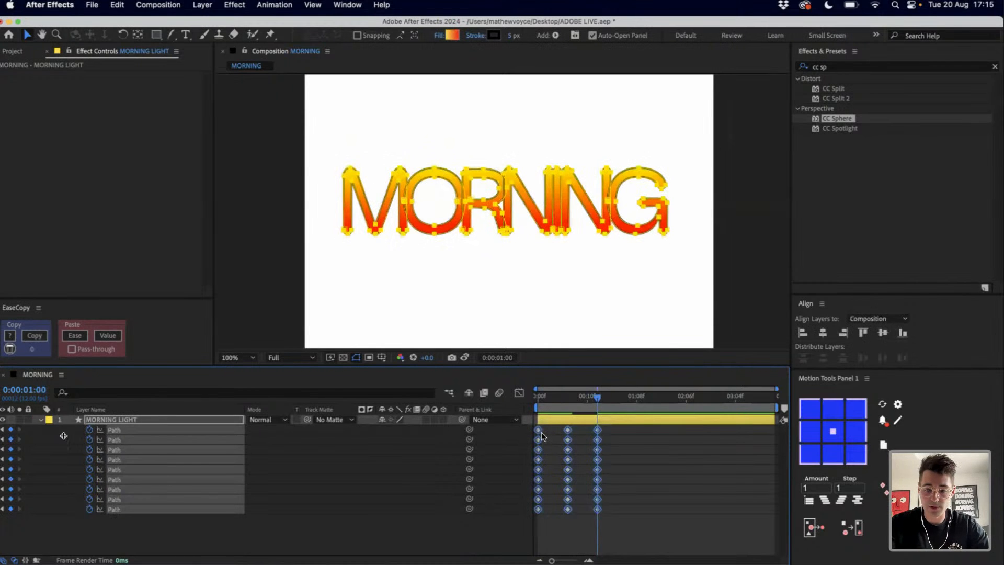
{"action": "key", "text": "ctrl+super+space"}
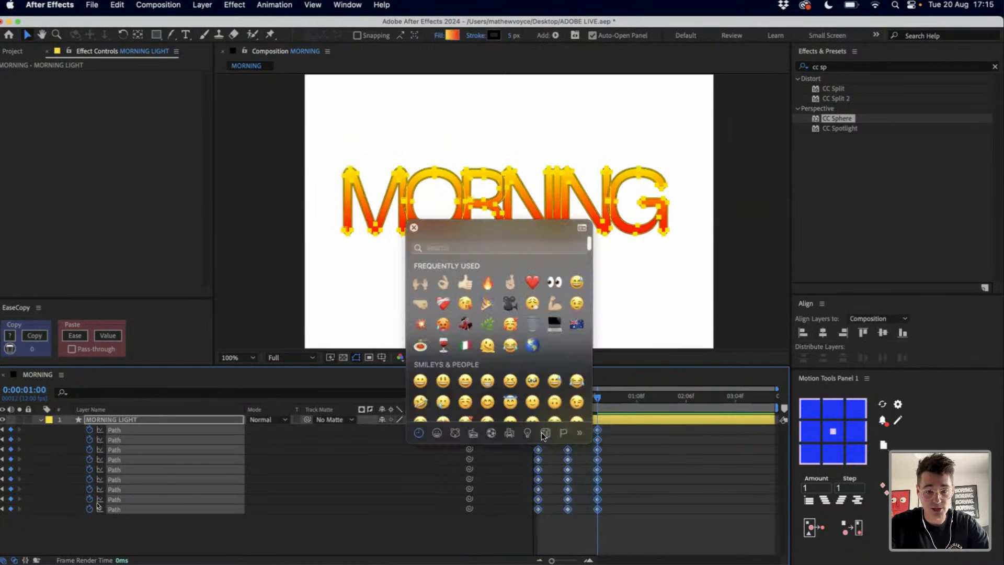
{"action": "left_click", "coordinate": [414, 228]}
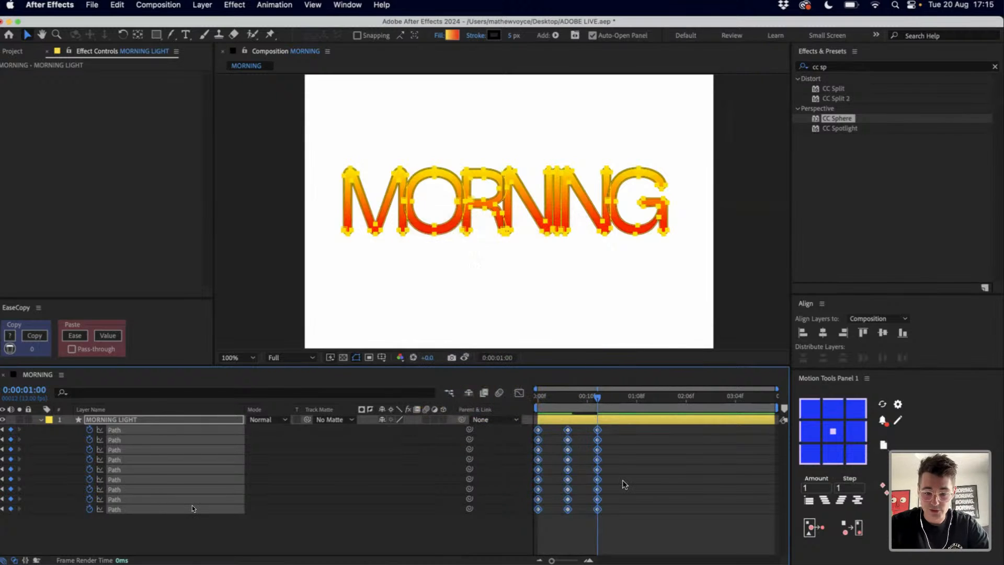
{"action": "key", "text": "F9"}
{"action": "key", "text": "super+z"}
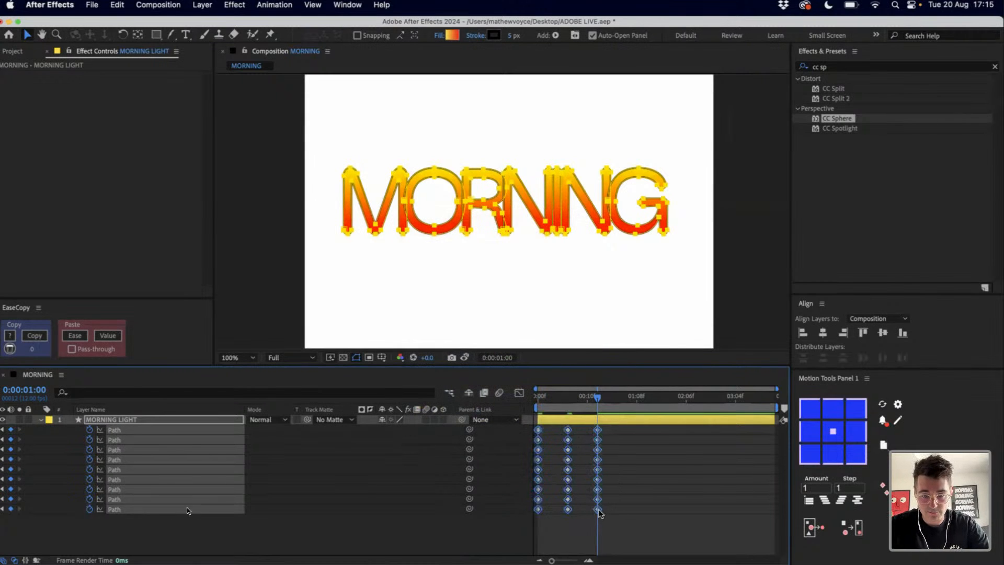
{"action": "right_click", "coordinate": [599, 509]}
{"action": "mouse_move", "coordinate": [235, 518]}
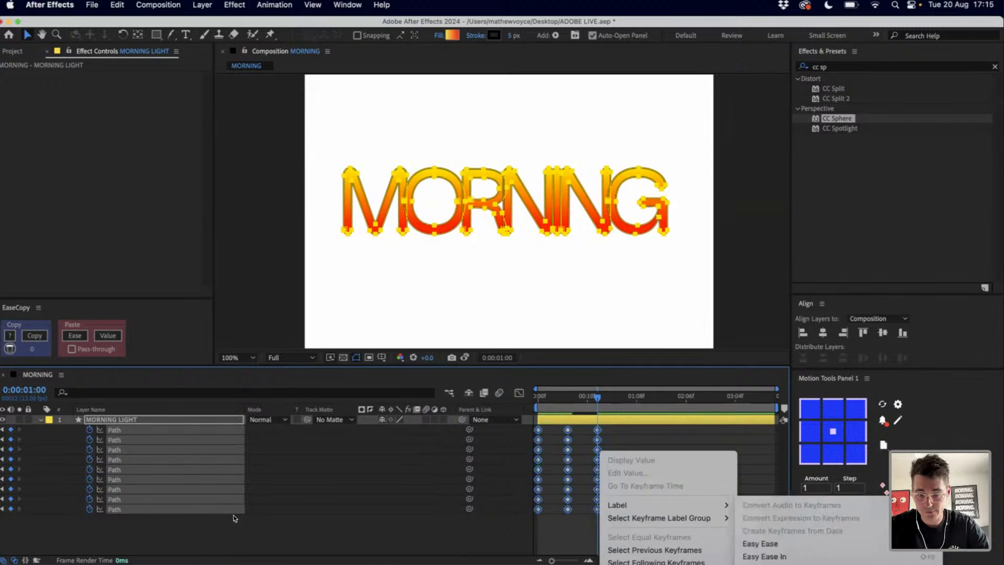
{"action": "left_click", "coordinate": [764, 546]}
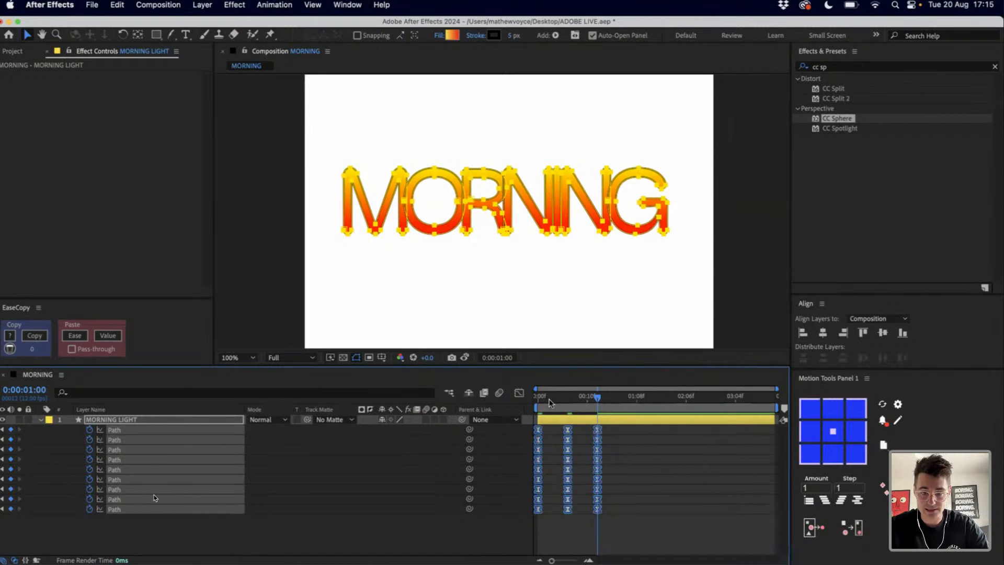
Play back the eased MORNING morph from the first frame
{"action": "left_click_drag", "start_coordinate": [549, 399], "coordinate": [495, 399]}
{"action": "key", "text": "space"}
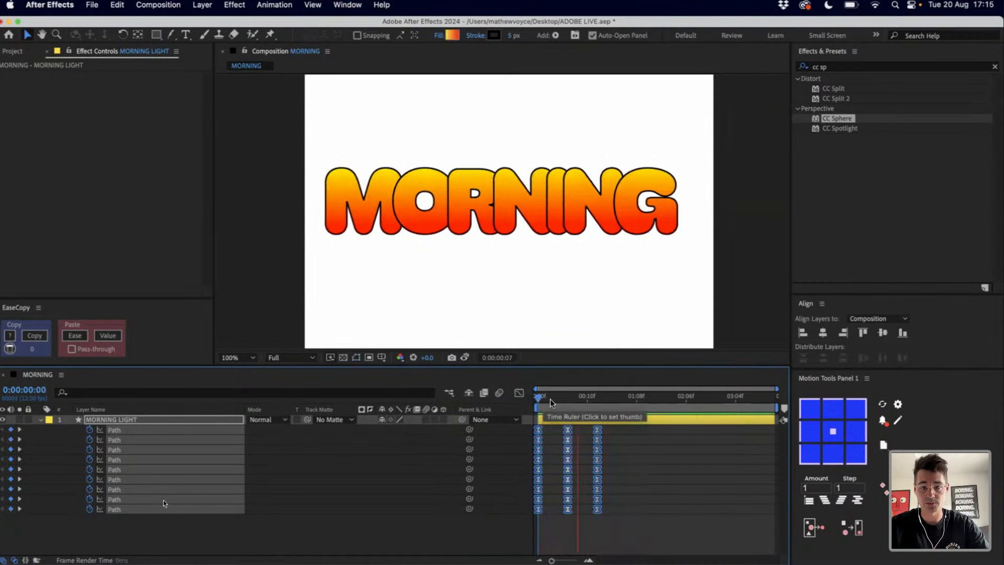
{"action": "key", "text": "space"}
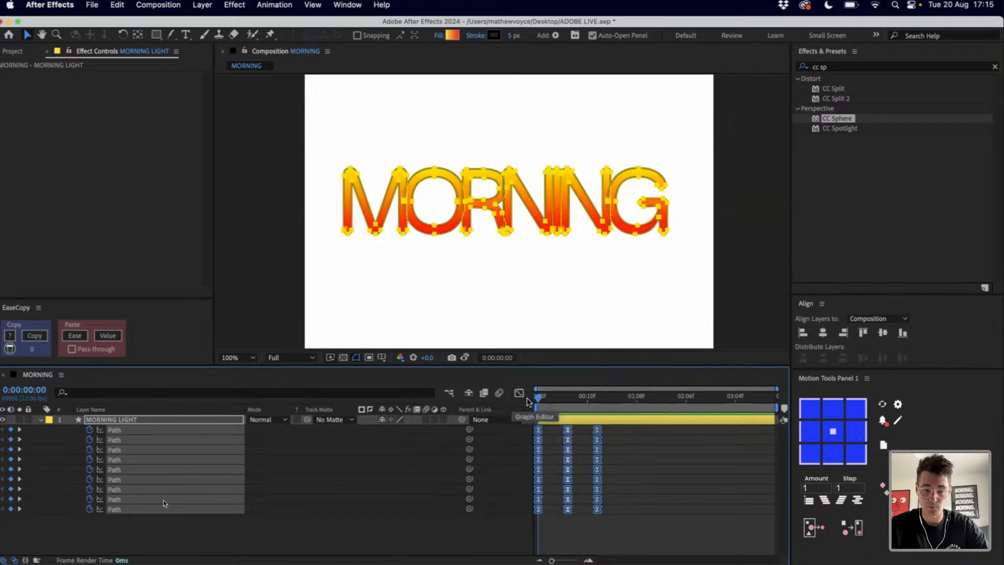
In the Graph Editor, lengthen the influence handles on both sides of the middle keyframes for all MORNING LIGHT paths
{"action": "key", "text": "shift+F3"}
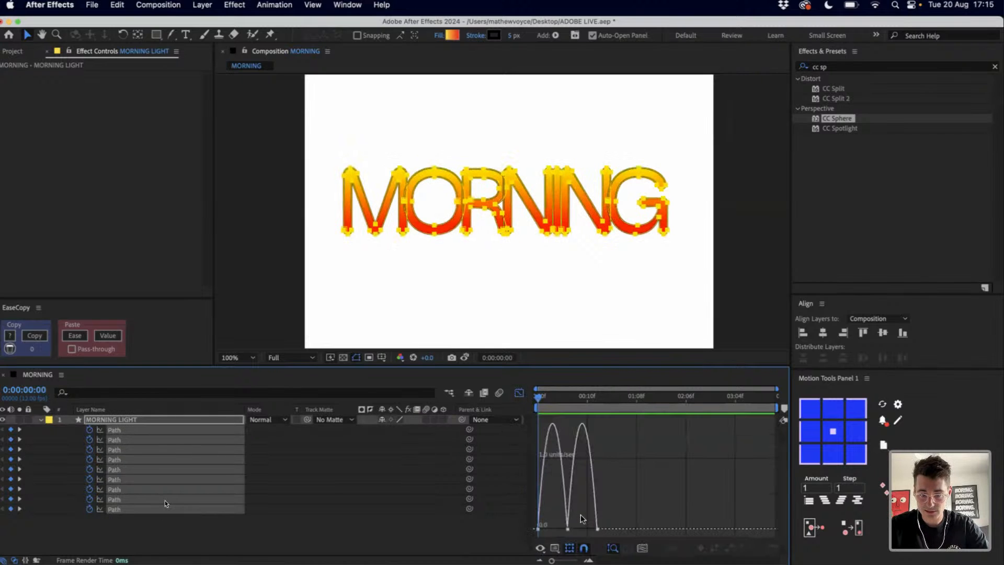
{"action": "left_click", "coordinate": [562, 529]}
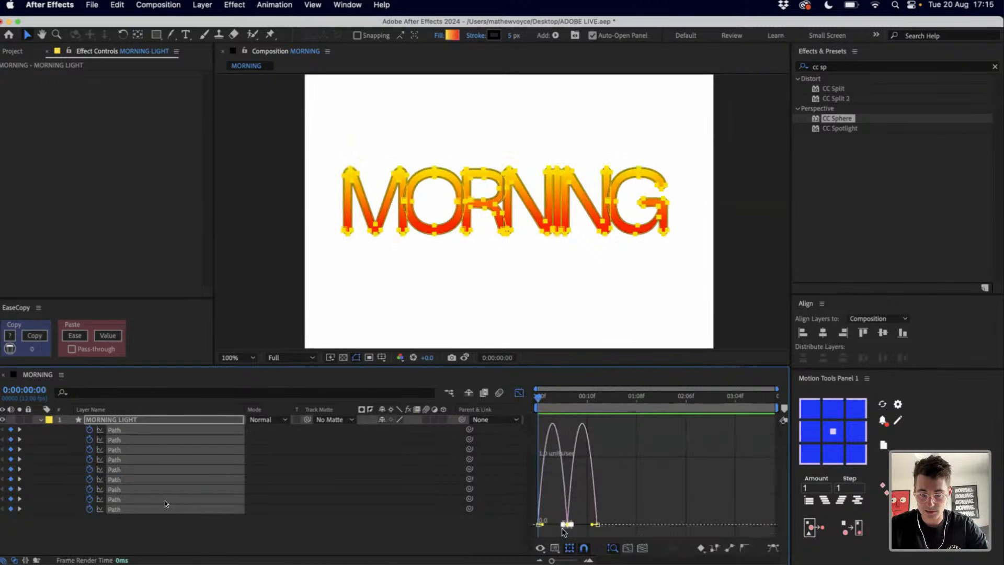
{"action": "left_click", "coordinate": [608, 547]}
{"action": "left_click_drag", "start_coordinate": [587, 524], "coordinate": [626, 524]}
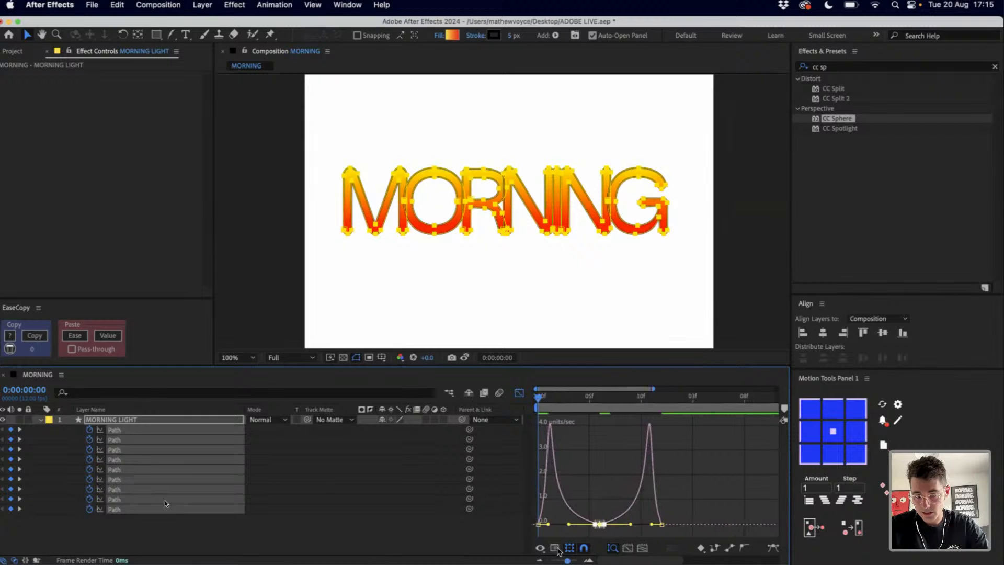
Set the Graph Editor to edit the speed graph of the path keyframes
{"action": "left_click", "coordinate": [541, 547]}
{"action": "left_click", "coordinate": [594, 488]}
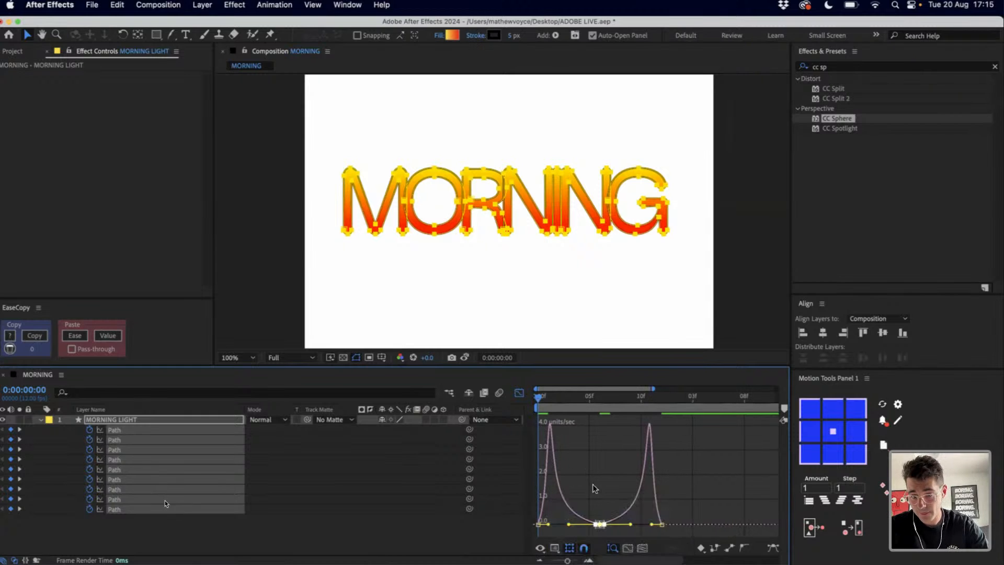
{"action": "left_click", "coordinate": [555, 549]}
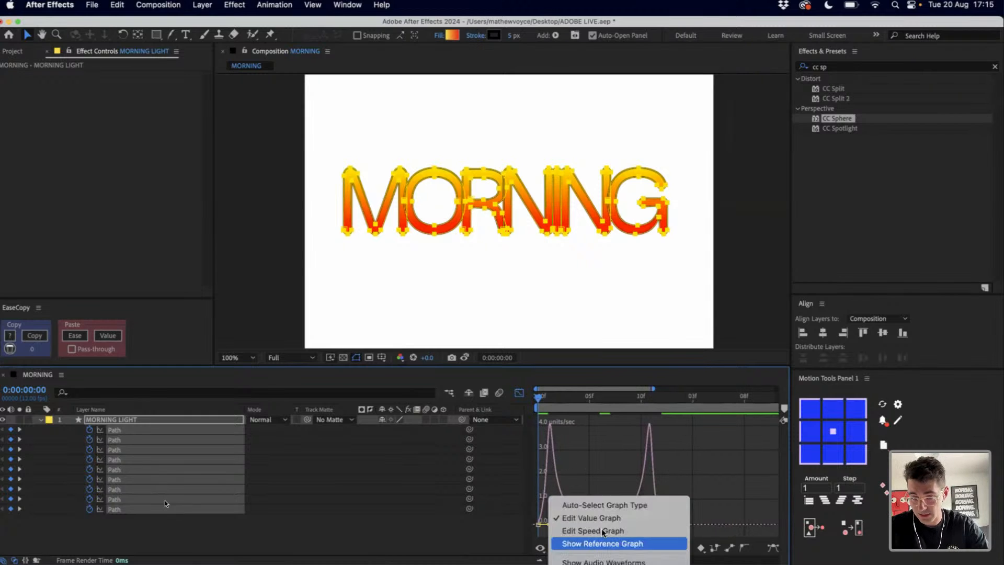
{"action": "left_click", "coordinate": [591, 530]}
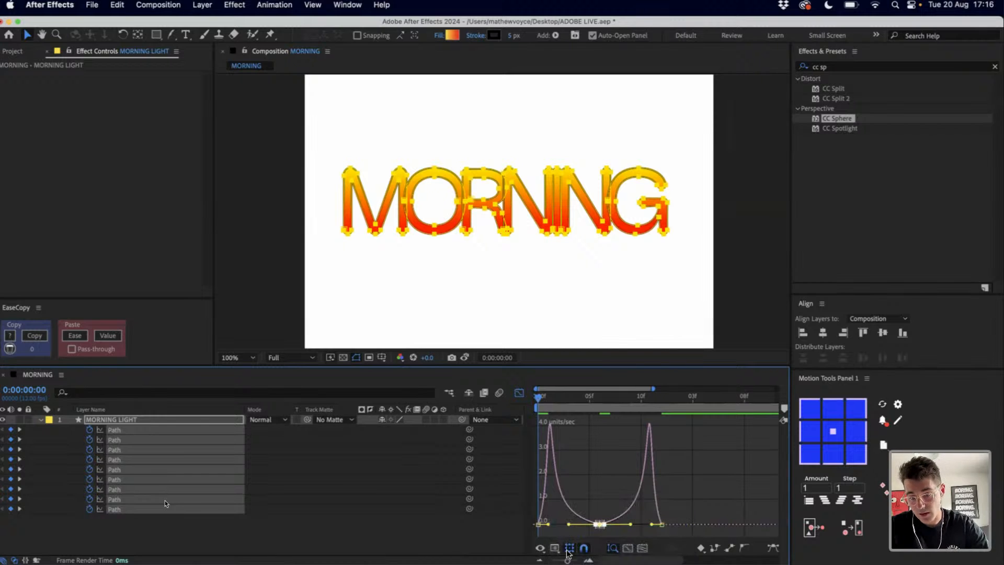
{"action": "left_click", "coordinate": [615, 528]}
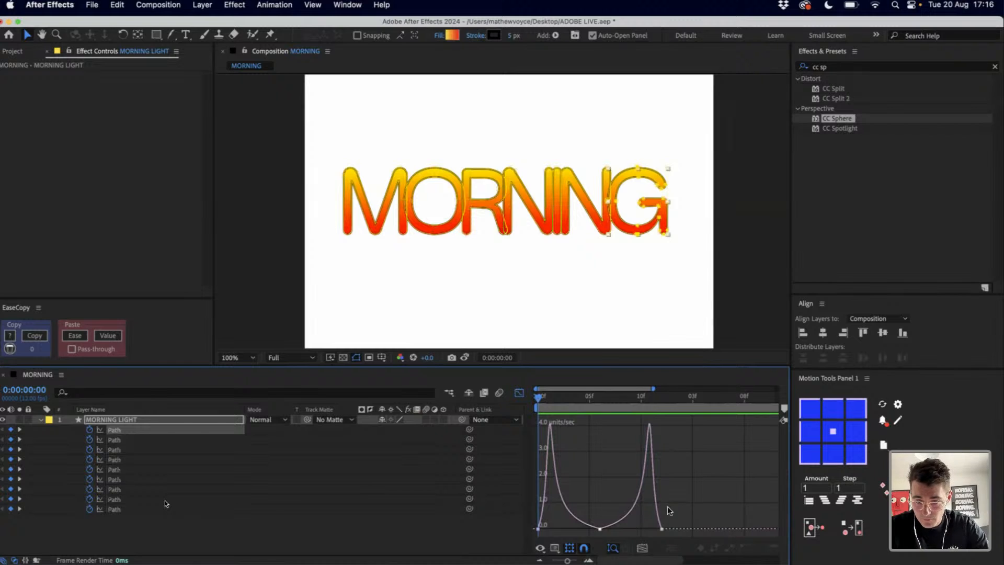
Close the Graph Editor and play back the morph with the adjusted easing
{"action": "left_click_drag", "start_coordinate": [706, 500], "coordinate": [534, 534]}
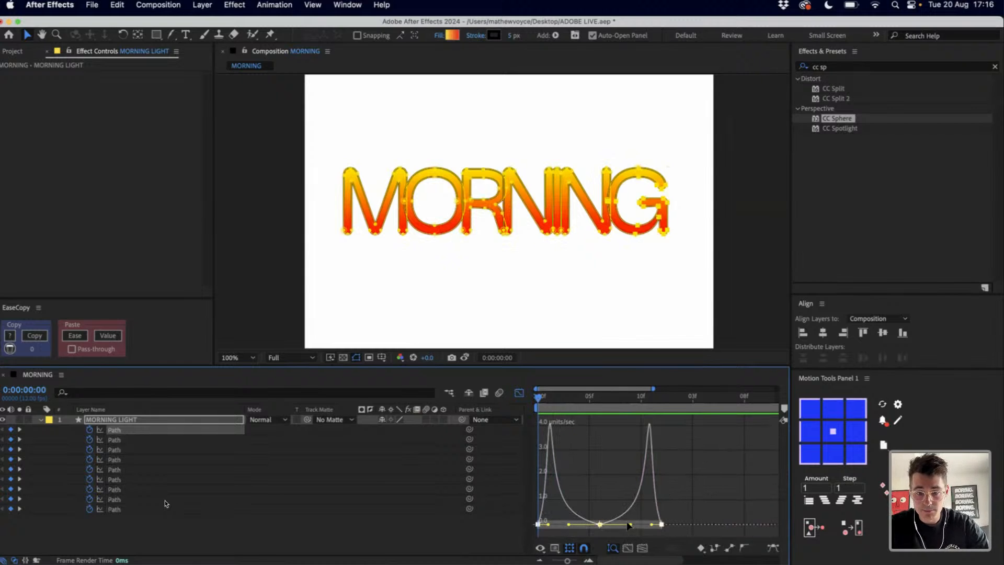
{"action": "left_click_drag", "start_coordinate": [543, 401], "coordinate": [671, 398]}
{"action": "left_click", "coordinate": [547, 399]}
{"action": "left_click", "coordinate": [519, 393]}
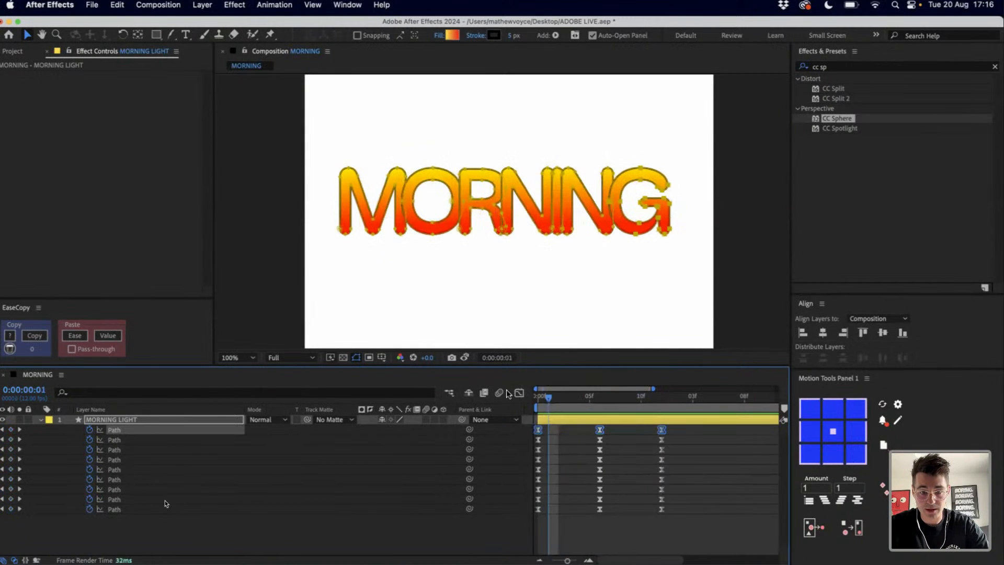
{"action": "key", "text": "space"}
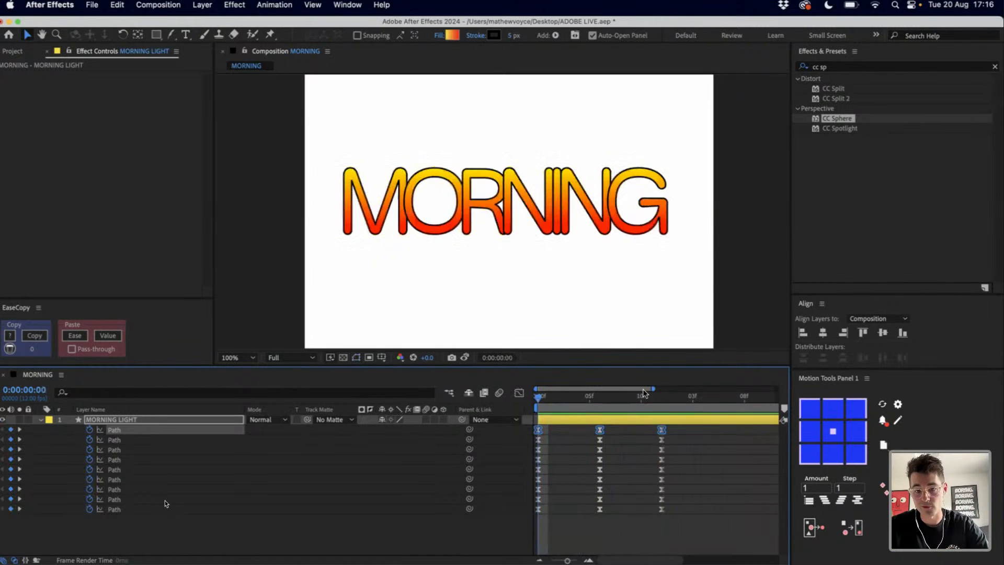
Preview the morph with the work area ending at 0:00:01:06 and extend the work area to around the three-second mark
{"action": "left_click_drag", "start_coordinate": [787, 389], "coordinate": [785, 389]}
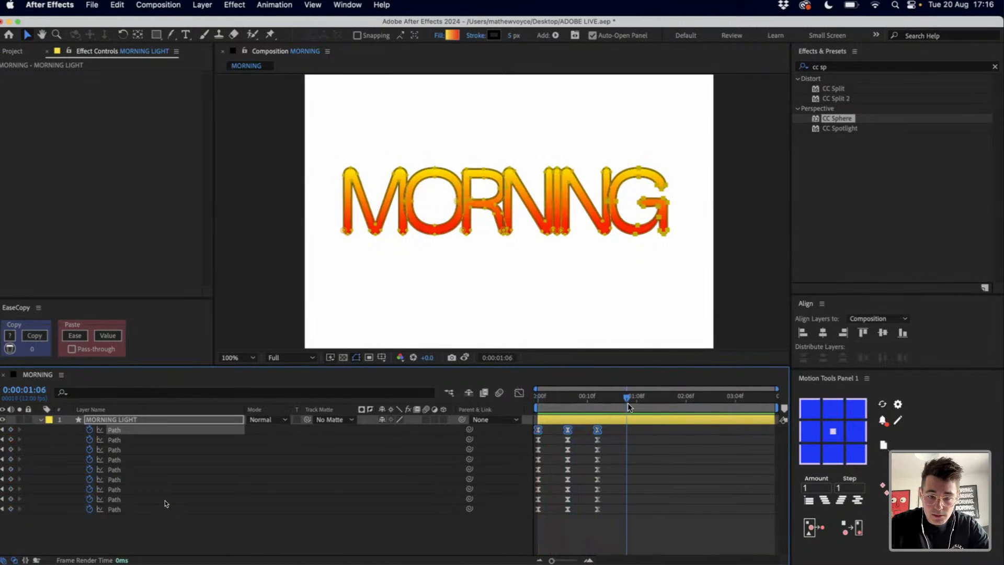
{"action": "key", "text": "n"}
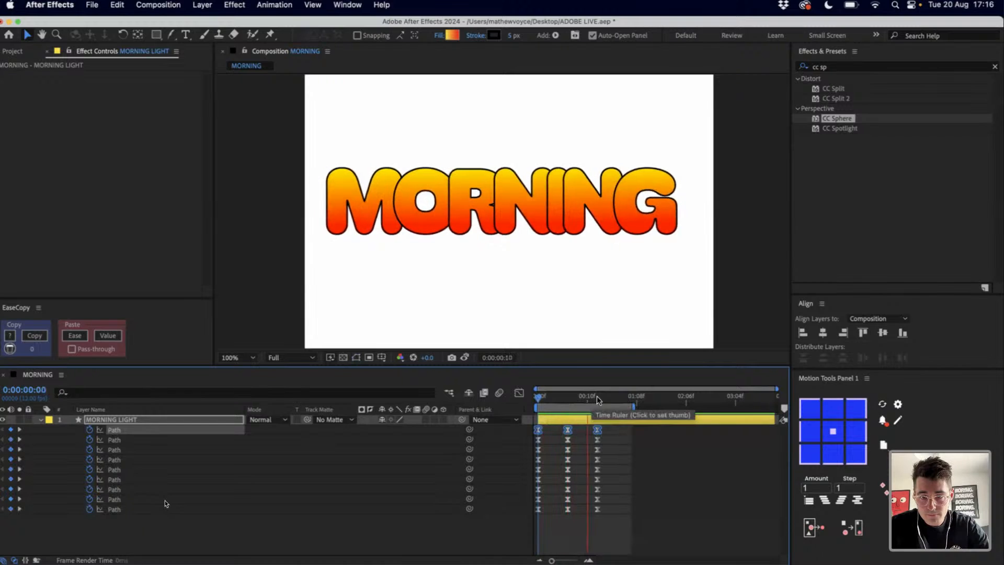
{"action": "key", "text": "space"}
{"action": "left_click_drag", "start_coordinate": [633, 407], "coordinate": [727, 408]}
Select all path keyframes of the MORNING LIGHT layer and move the current time to 0:00:01:00
{"action": "left_click_drag", "start_coordinate": [627, 433], "coordinate": [515, 527]}
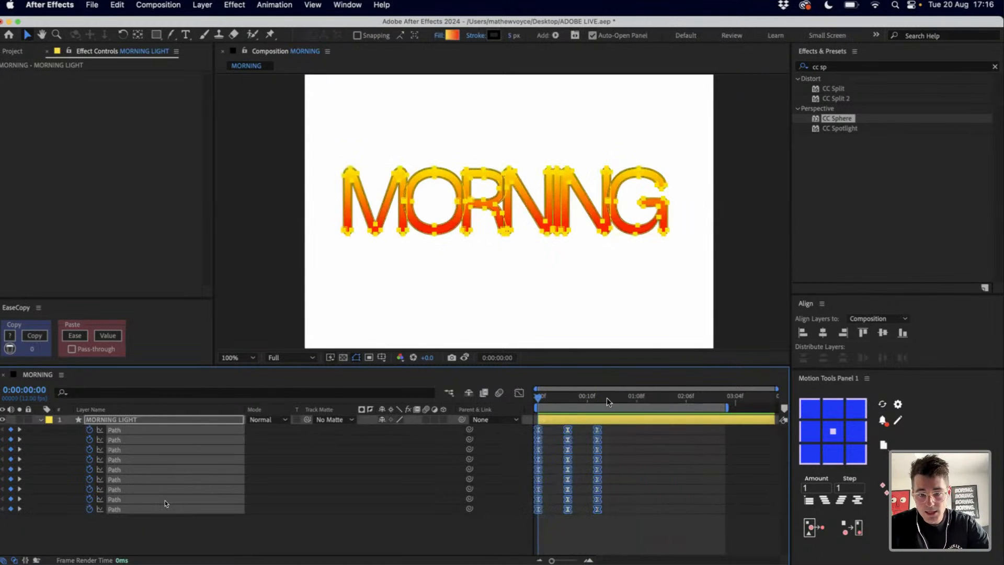
{"action": "left_click", "coordinate": [593, 401]}
{"action": "left_click_drag", "start_coordinate": [594, 401], "coordinate": [601, 401]}
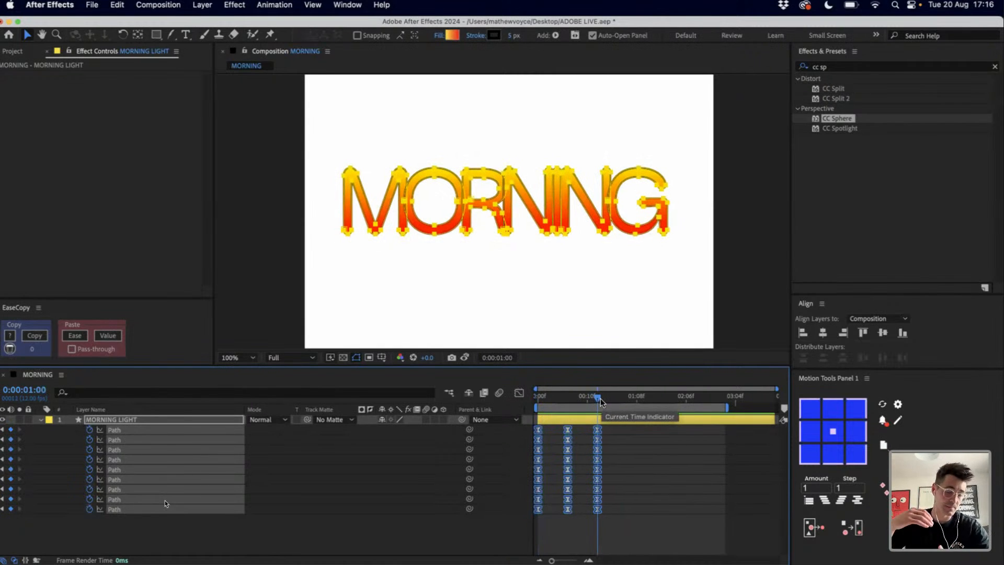
{"action": "left_click", "coordinate": [624, 443]}
{"action": "left_click", "coordinate": [90, 430], "text": "alt"}
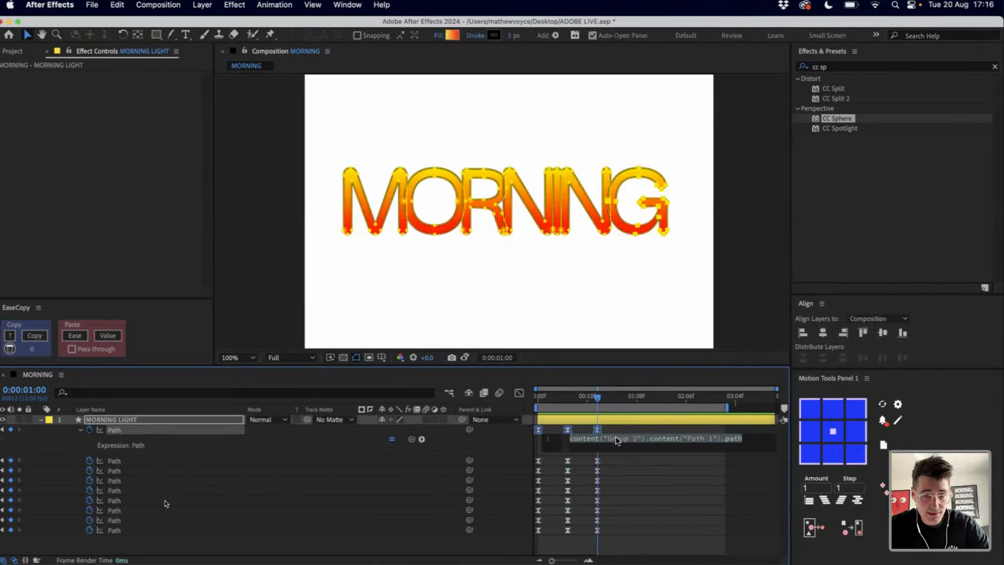
{"action": "left_click", "coordinate": [617, 439]}
{"action": "left_click", "coordinate": [616, 438]}
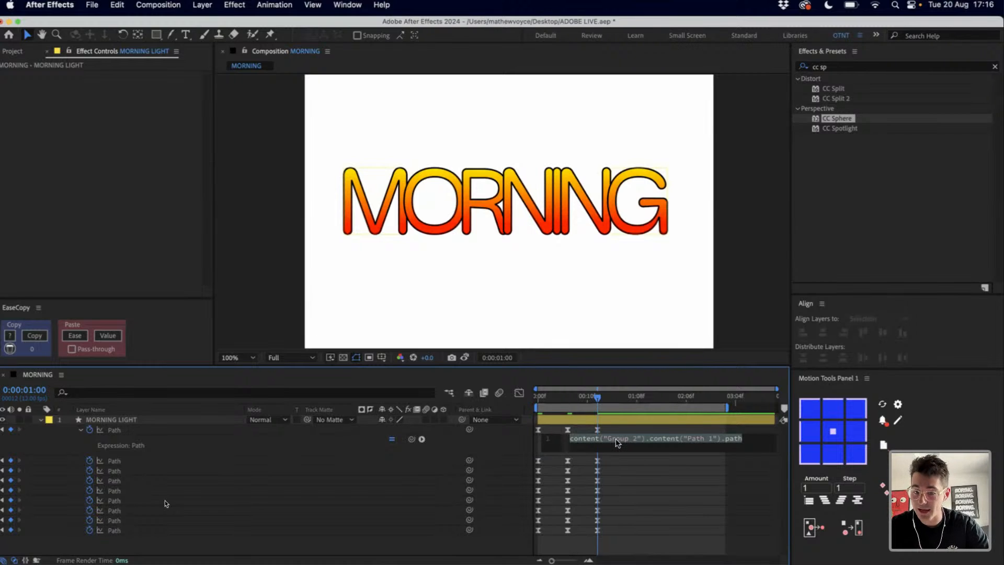
{"action": "key", "text": "BackSpace"}
{"action": "left_click", "coordinate": [607, 434]}
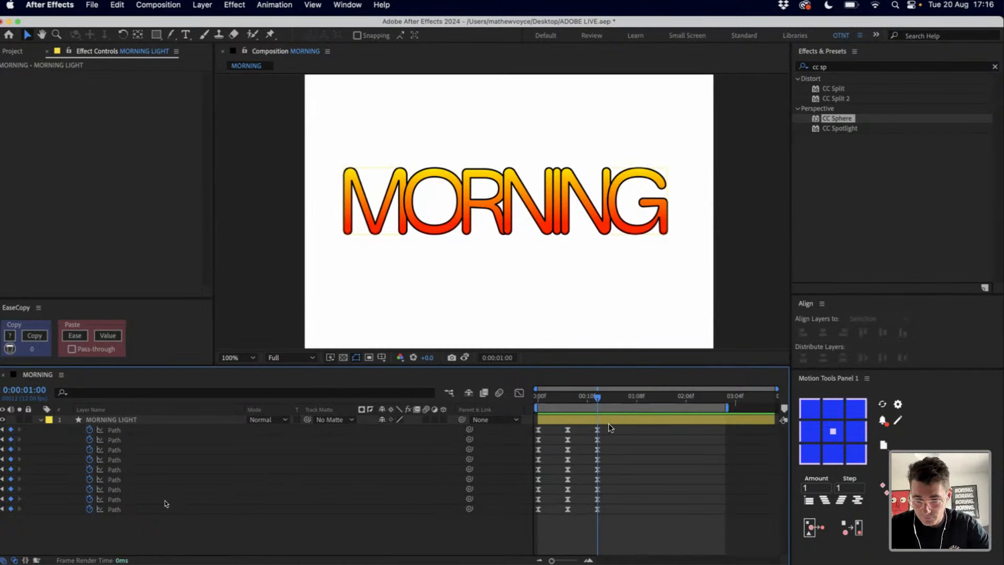
Copy all MORNING LIGHT path keyframes, paste them at 0:00:01:00 and preview the repeated morph
{"action": "left_click_drag", "start_coordinate": [609, 424], "coordinate": [523, 527]}
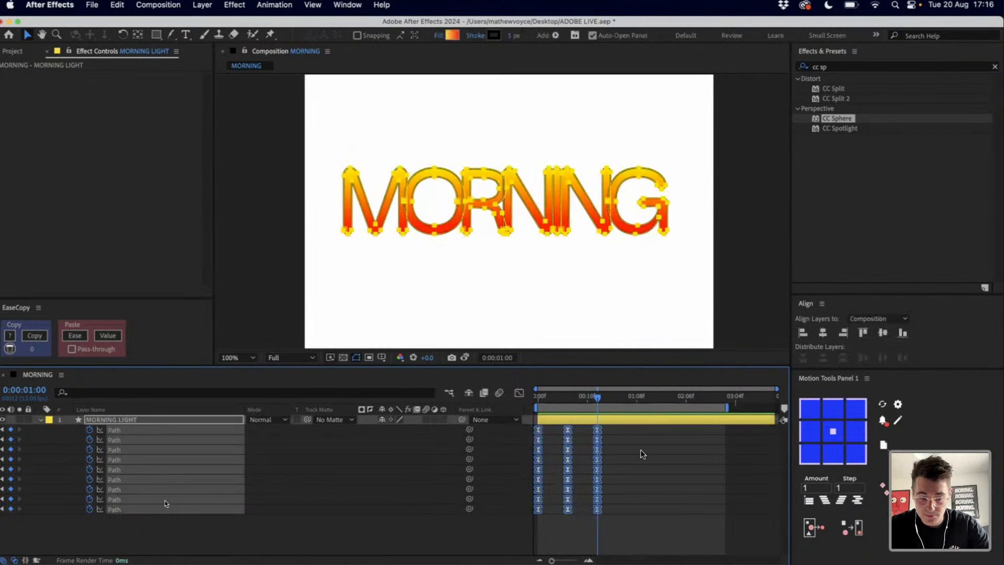
{"action": "key", "text": "super+c"}
{"action": "key", "text": "super+v"}
{"action": "key", "text": "Home"}
{"action": "key", "text": "space"}
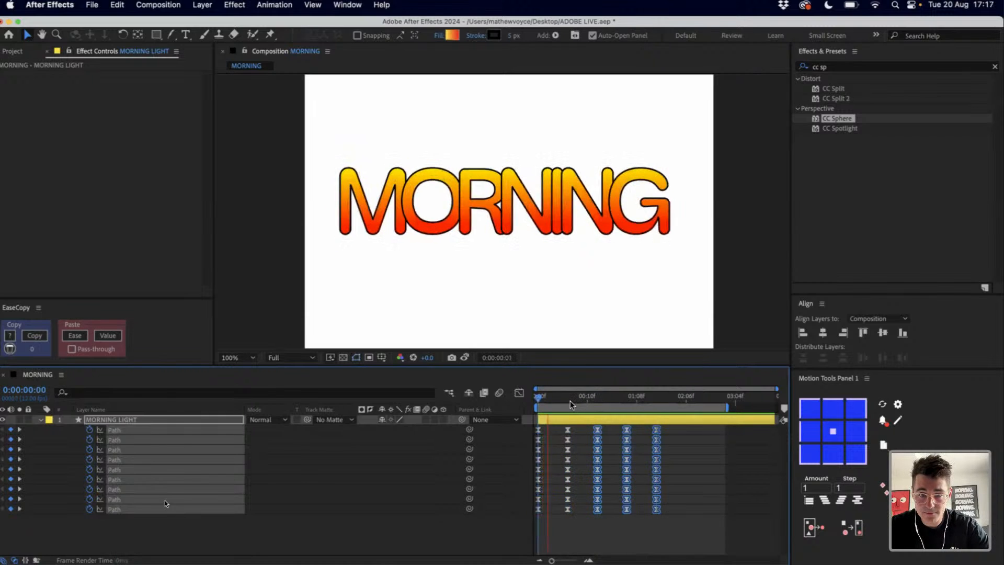
Paste the copied path keyframes again at 0:00:02:00 and check the composition settings without changing them
{"action": "left_click", "coordinate": [656, 397]}
{"action": "mouse_move", "coordinate": [536, 396]}
{"action": "left_mouse_down"}
{"action": "mouse_move", "coordinate": [602, 401]}
{"action": "mouse_move", "coordinate": [555, 400]}
{"action": "left_mouse_up"}
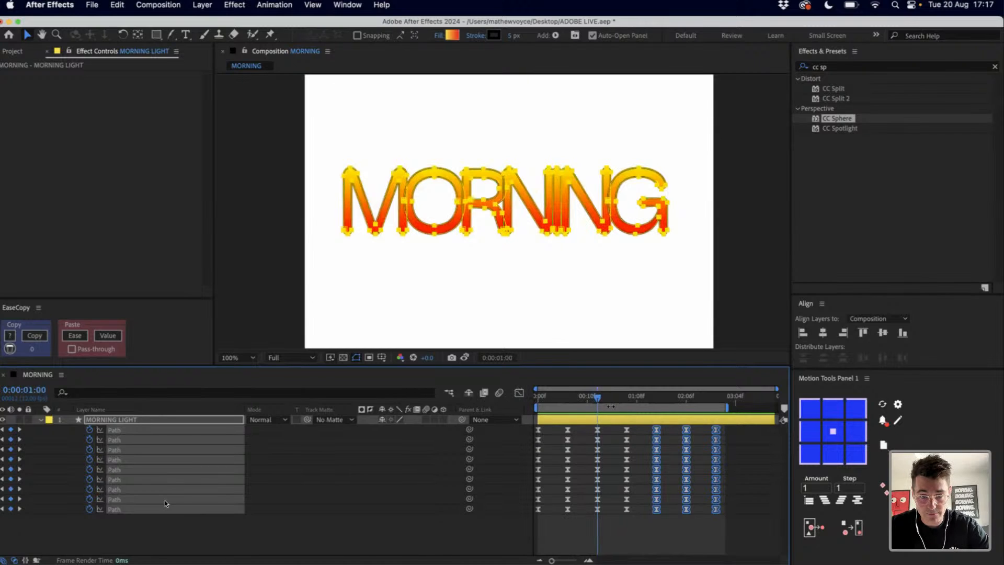
{"action": "key", "text": "super+k"}
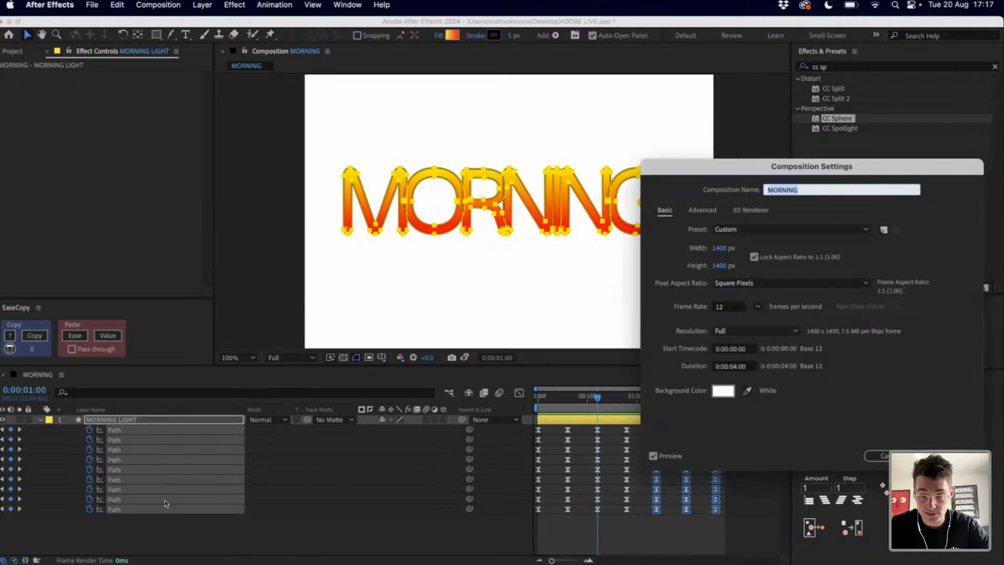
{"action": "left_click", "coordinate": [882, 456]}
Preview one loop with the work area ending at 0:00:00:11 and extend the work area to about two seconds
{"action": "key", "text": "n"}
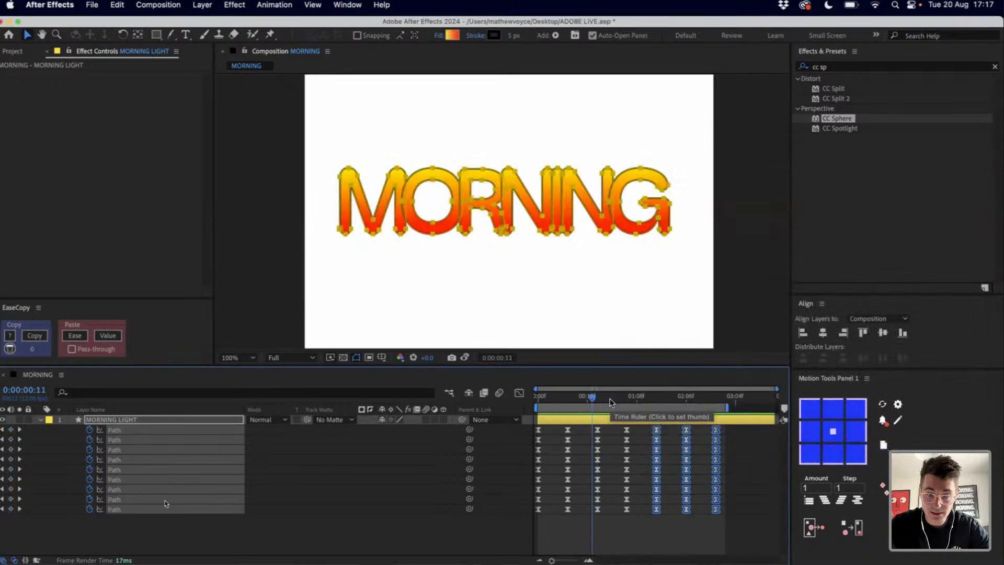
{"action": "key", "text": "Home"}
{"action": "key", "text": "space"}
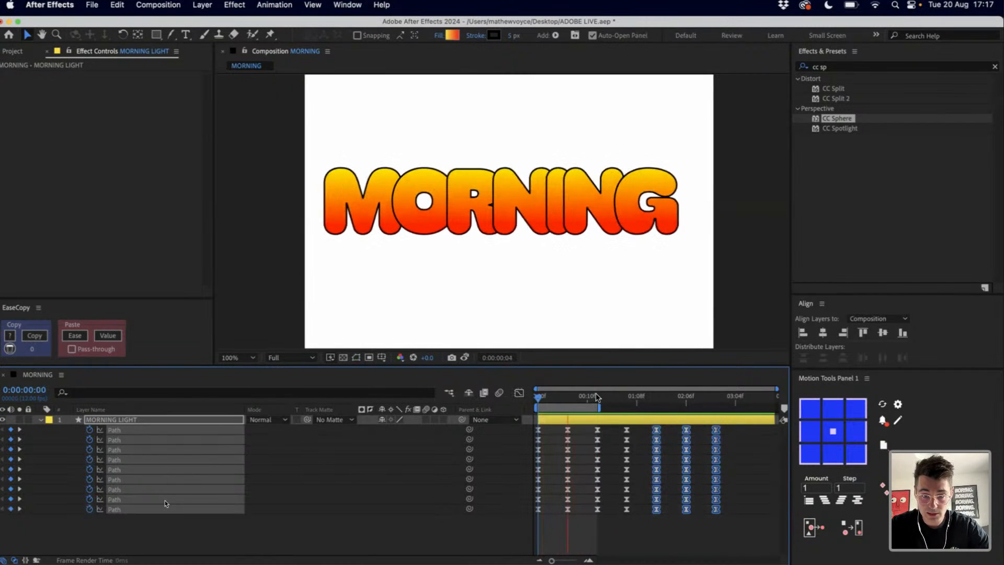
{"action": "key", "text": "space"}
{"action": "left_click_drag", "start_coordinate": [617, 407], "coordinate": [661, 408]}
{"action": "left_click", "coordinate": [651, 393]}
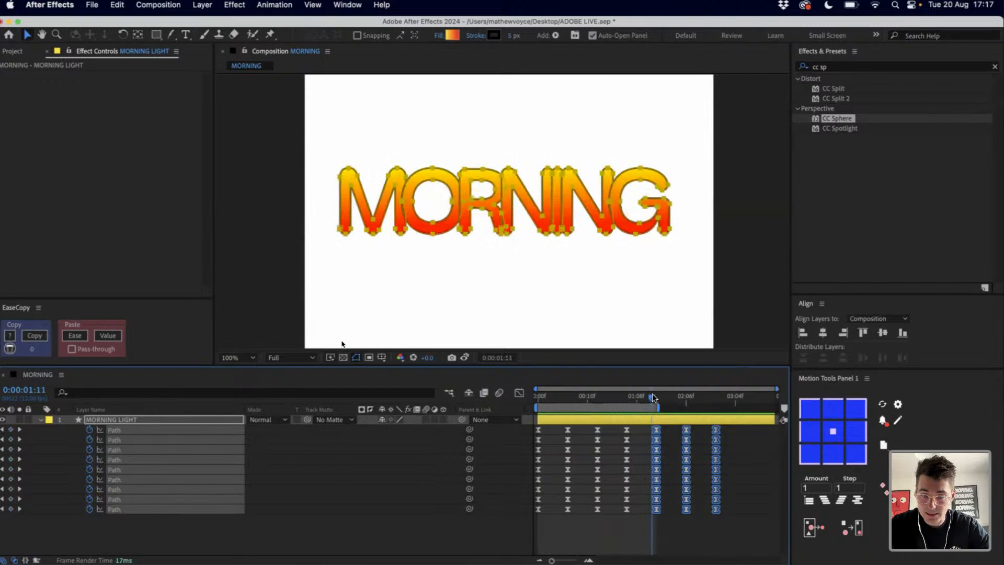
Set the MORNING composition's duration to 2 seconds and play back the loop
{"action": "key", "text": "super+k"}
{"action": "left_click", "coordinate": [736, 368]}
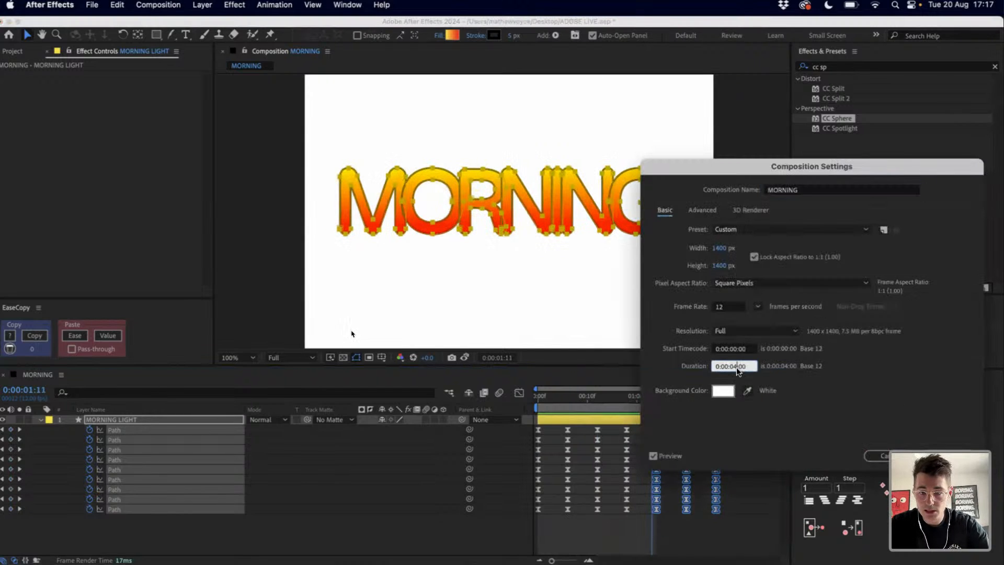
{"action": "key", "text": "BackSpace"}
{"action": "type", "text": "2"}
{"action": "key", "text": "Return"}
{"action": "key", "text": "space"}
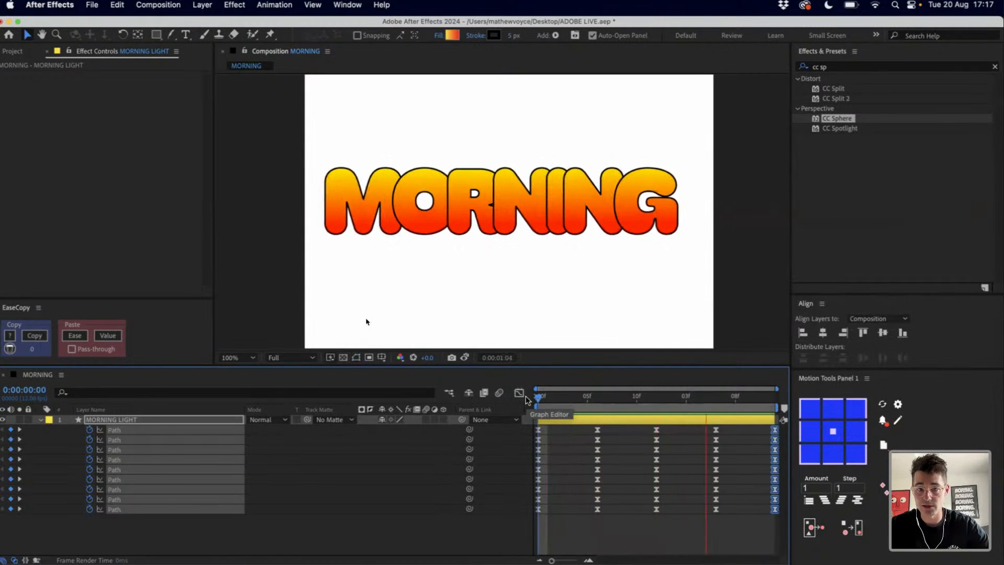
{"action": "key", "text": "space"}
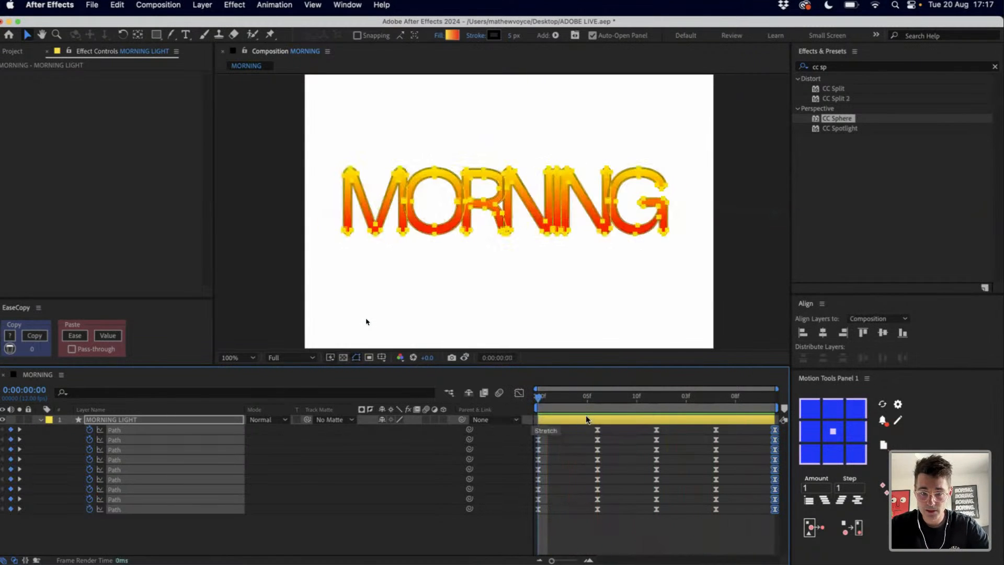
Center the MORNING LIGHT layer's anchor point on its lettering and align the layer to the composition's horizontal and vertical center
{"action": "left_click", "coordinate": [586, 420]}
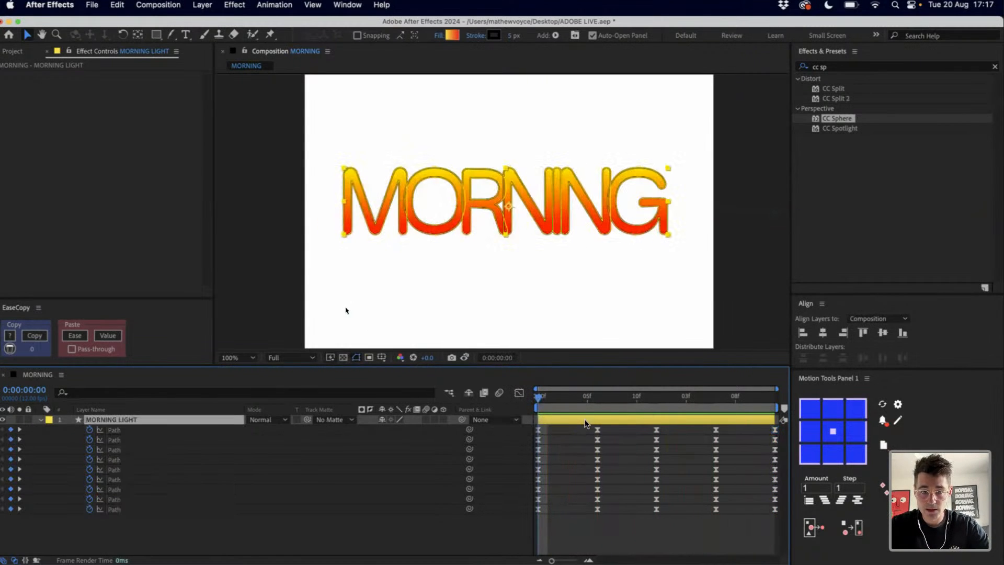
{"action": "left_click", "coordinate": [139, 34]}
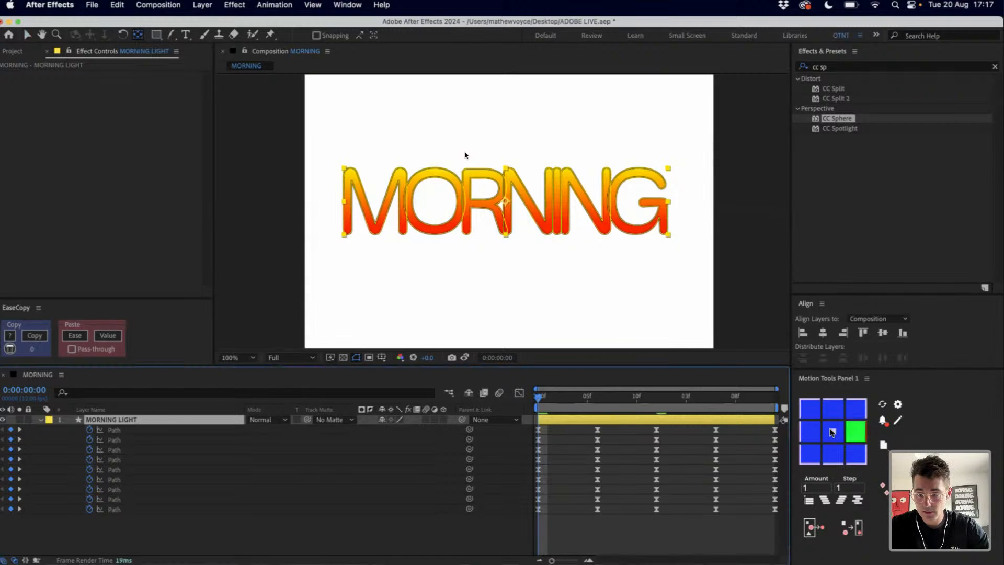
{"action": "left_click", "coordinate": [823, 335]}
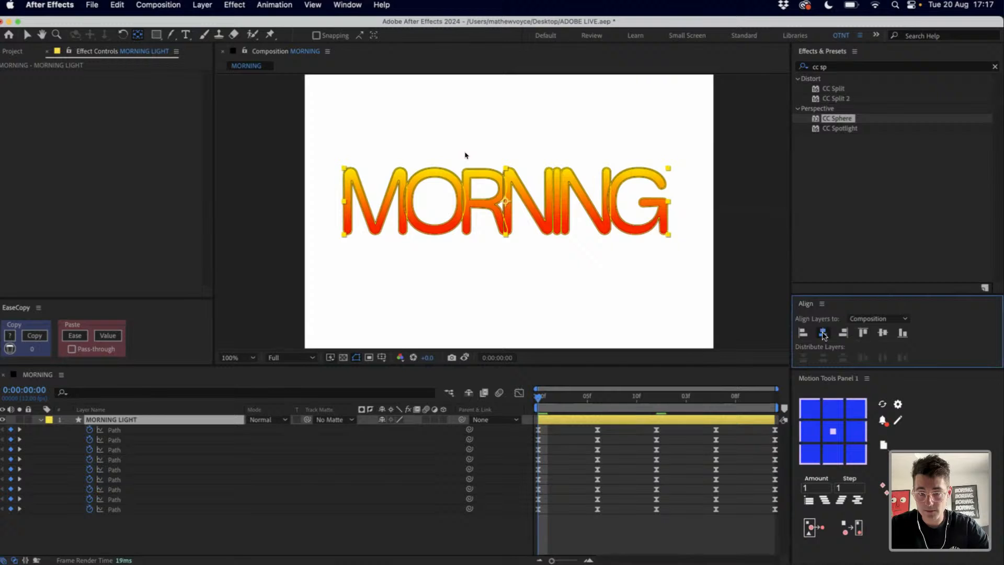
{"action": "left_click", "coordinate": [882, 332]}
{"action": "key", "text": "space"}
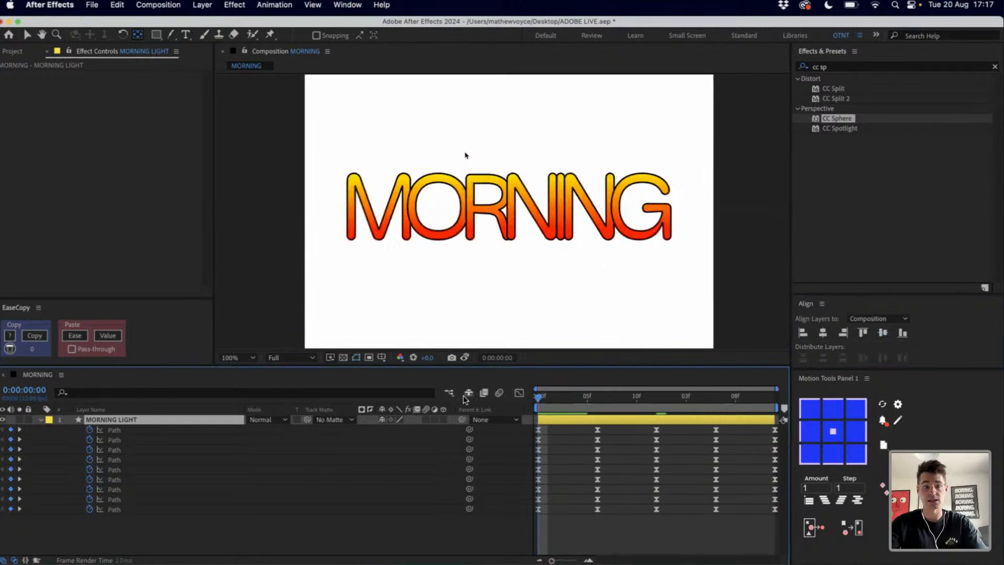
{"action": "left_click", "coordinate": [138, 420]}
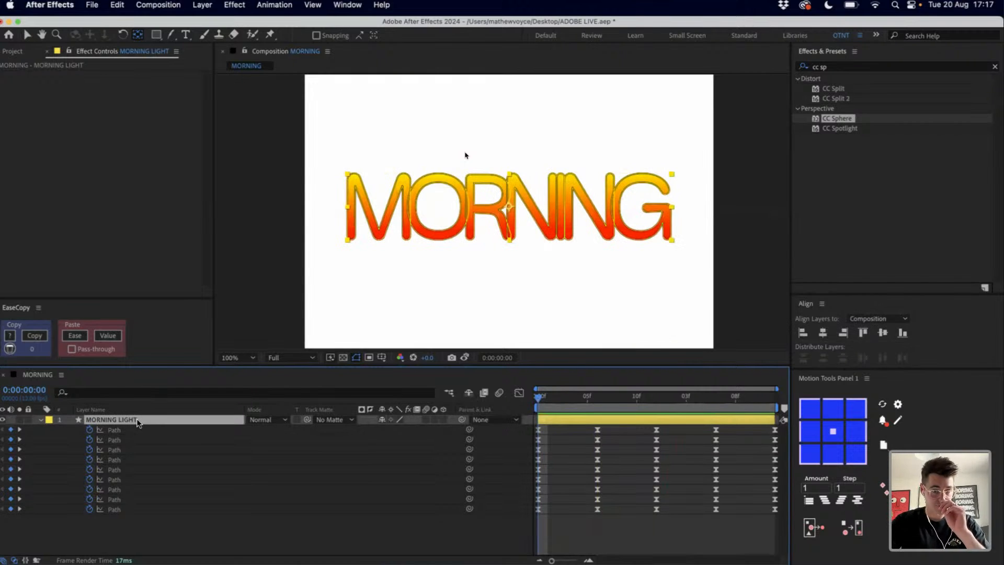
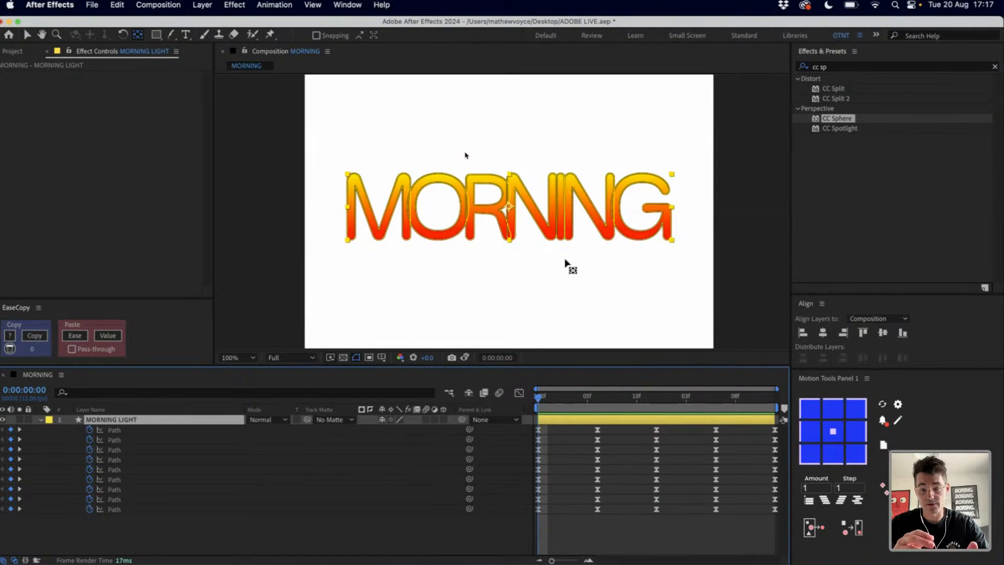
Enable snapping and move the MORNING LIGHT layer's anchor point to the bottom center of its lettering
{"action": "left_click", "coordinate": [624, 426]}
{"action": "left_click", "coordinate": [624, 421]}
{"action": "left_click", "coordinate": [487, 208]}
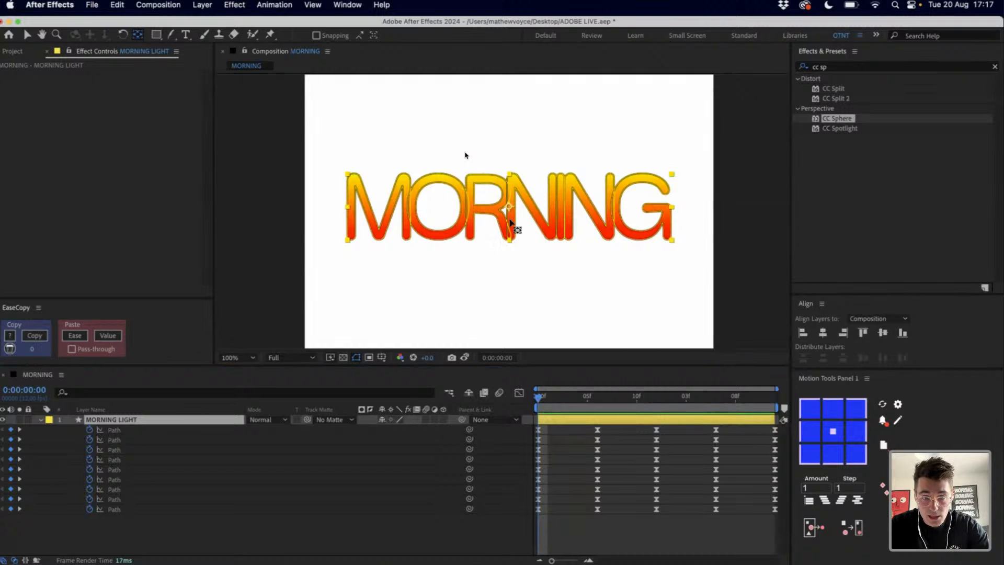
{"action": "left_click_drag", "start_coordinate": [509, 222], "coordinate": [520, 248]}
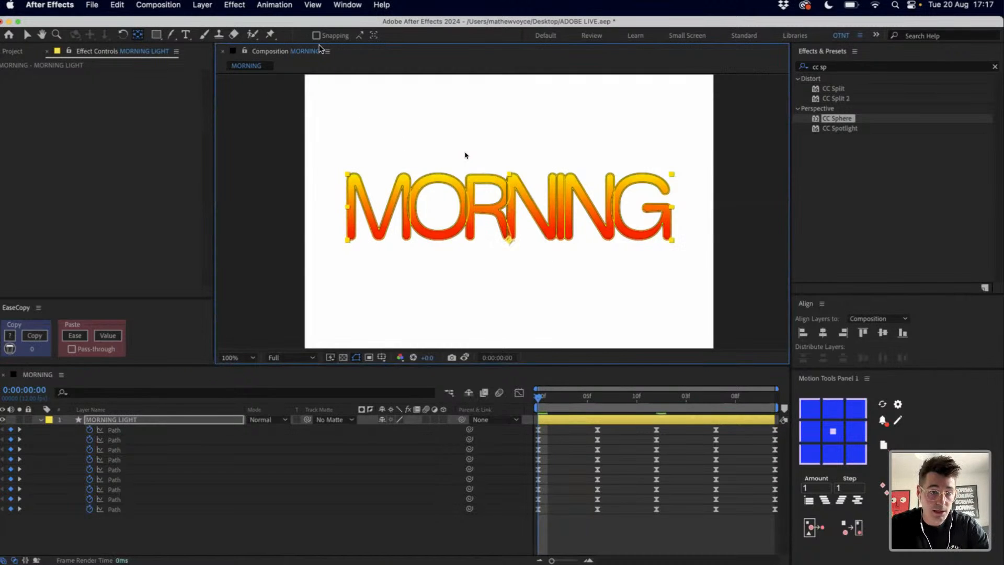
{"action": "left_click", "coordinate": [316, 35]}
{"action": "left_click_drag", "start_coordinate": [515, 220], "coordinate": [521, 242]}
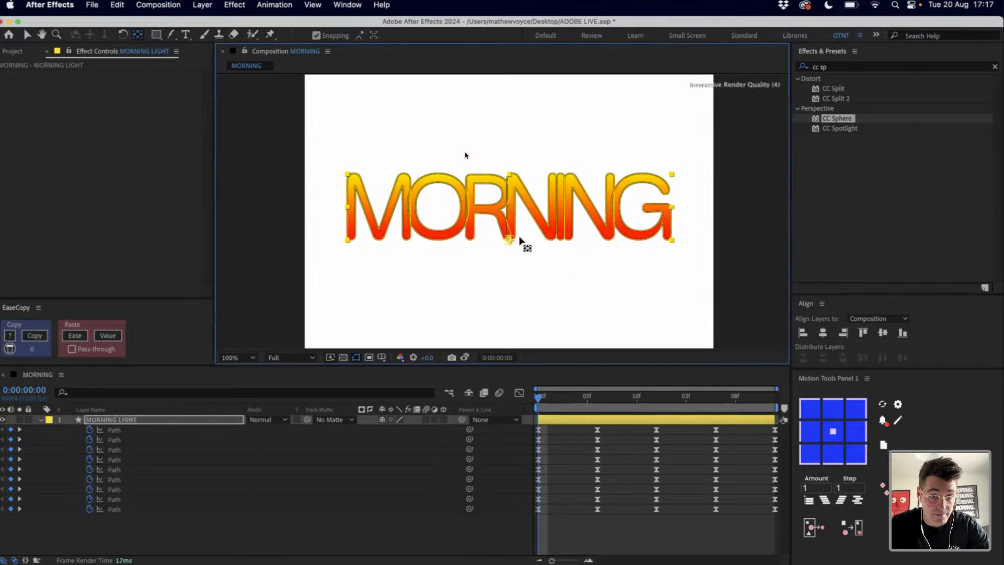
Move the MORNING LIGHT layer straight down to a vertical position of about 1020 and clear the effects search
{"action": "left_click", "coordinate": [531, 396]}
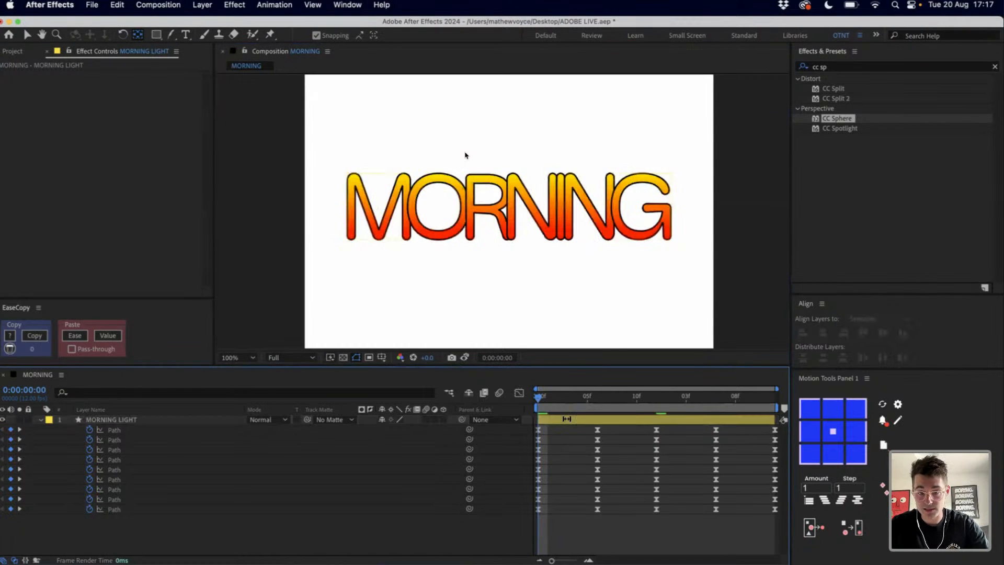
{"action": "left_click_drag", "start_coordinate": [554, 239], "coordinate": [555, 291]}
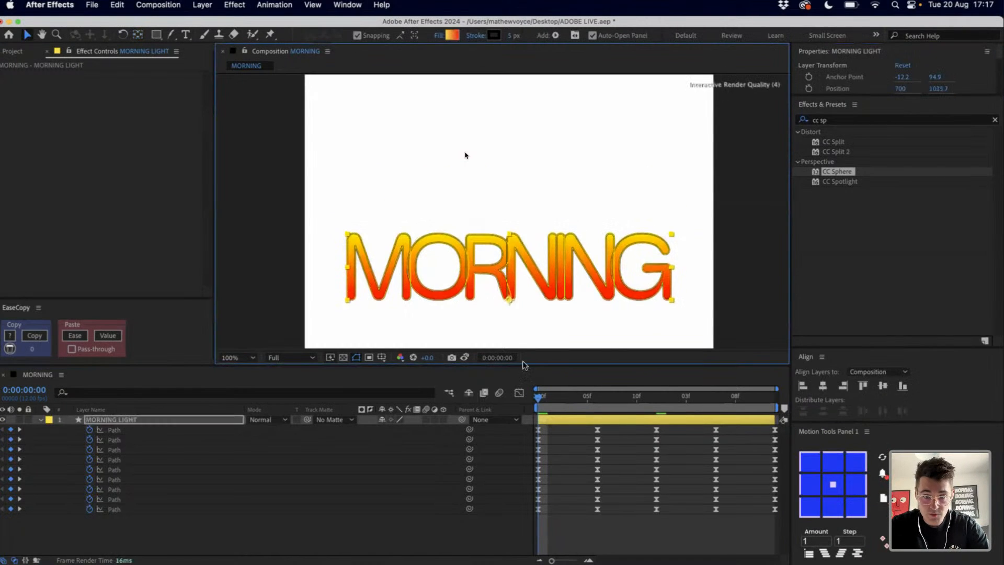
{"action": "left_click", "coordinate": [995, 120]}
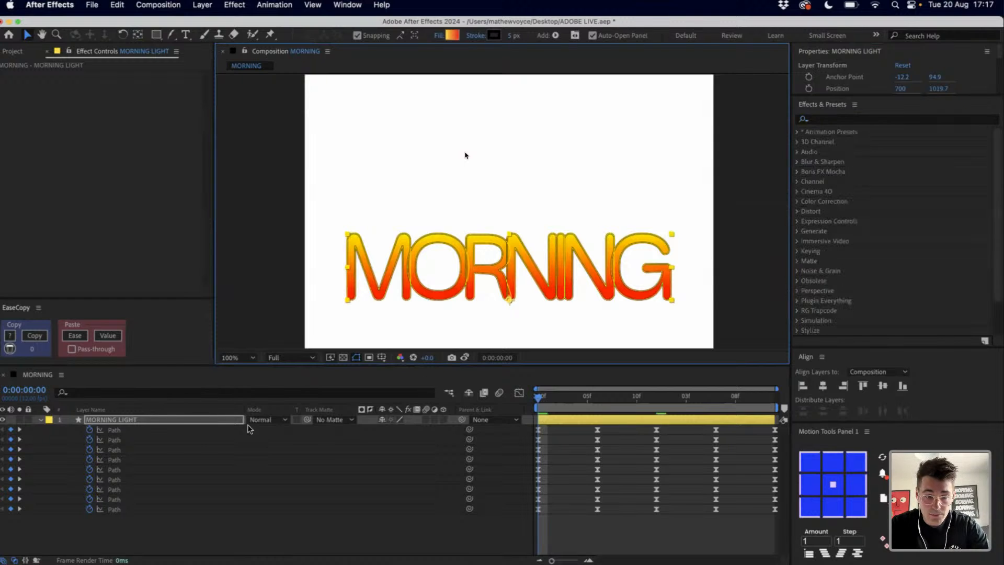
Add a Scale keyframe of 100% to MORNING LIGHT at 0:00:00:00 and show all its keyframed properties
{"action": "left_click", "coordinate": [96, 421]}
{"action": "key", "text": "s"}
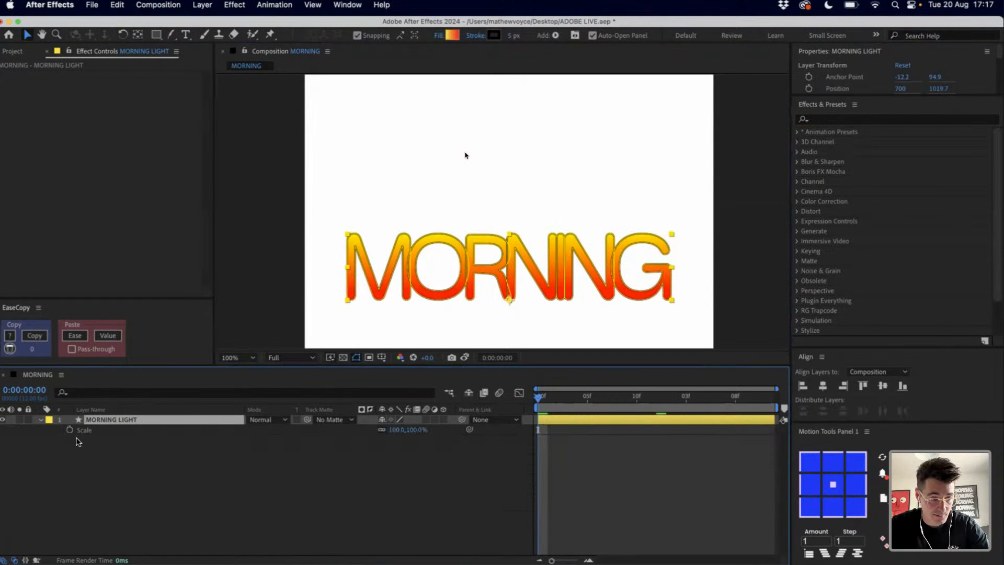
{"action": "left_click", "coordinate": [69, 430]}
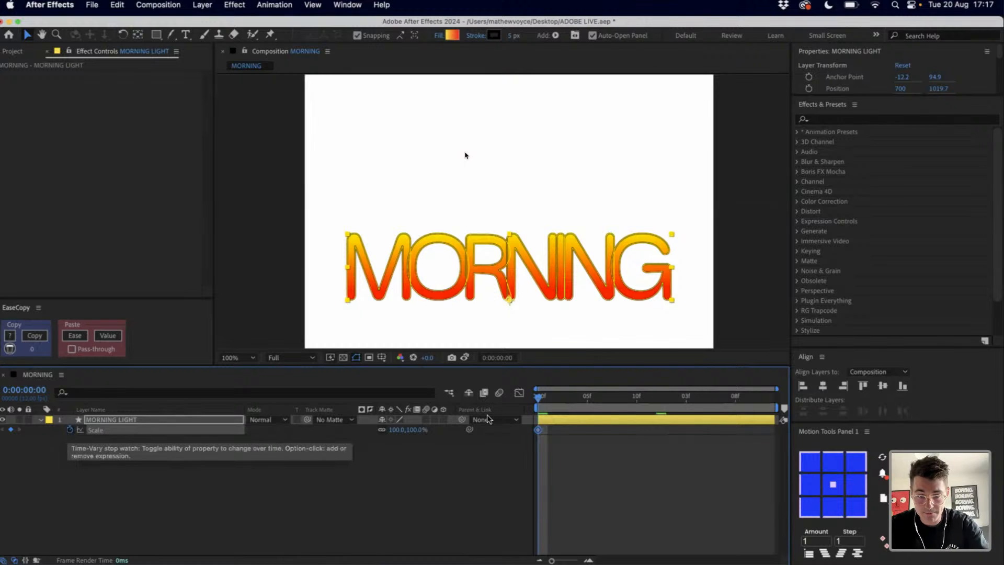
{"action": "key", "text": "u"}
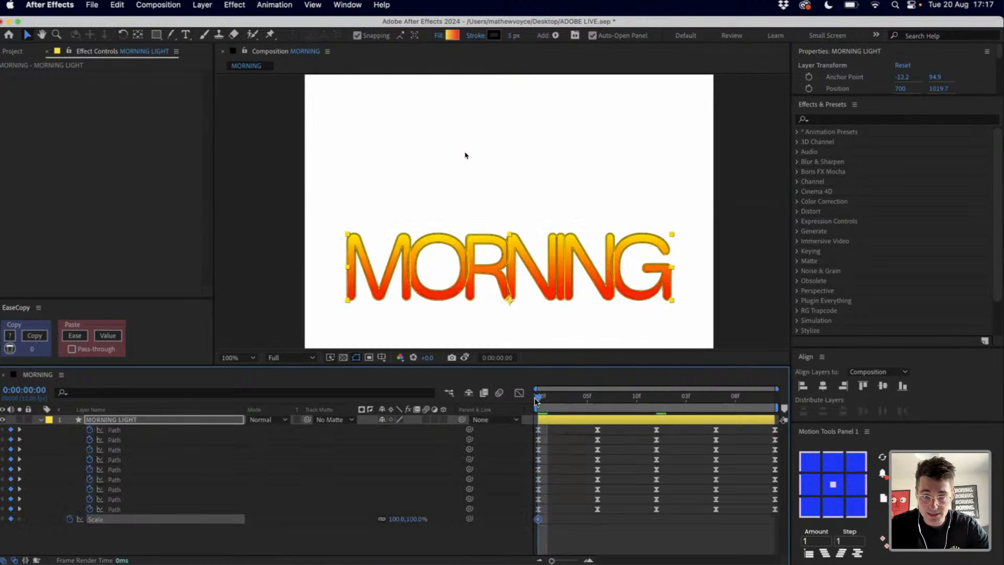
Unlink the Scale dimensions at 0:00:00:06 and stretch the lettering vertically to more than twice its height, keeping the width at 100%
{"action": "left_click_drag", "start_coordinate": [536, 397], "coordinate": [597, 399]}
{"action": "left_click", "coordinate": [381, 519]}
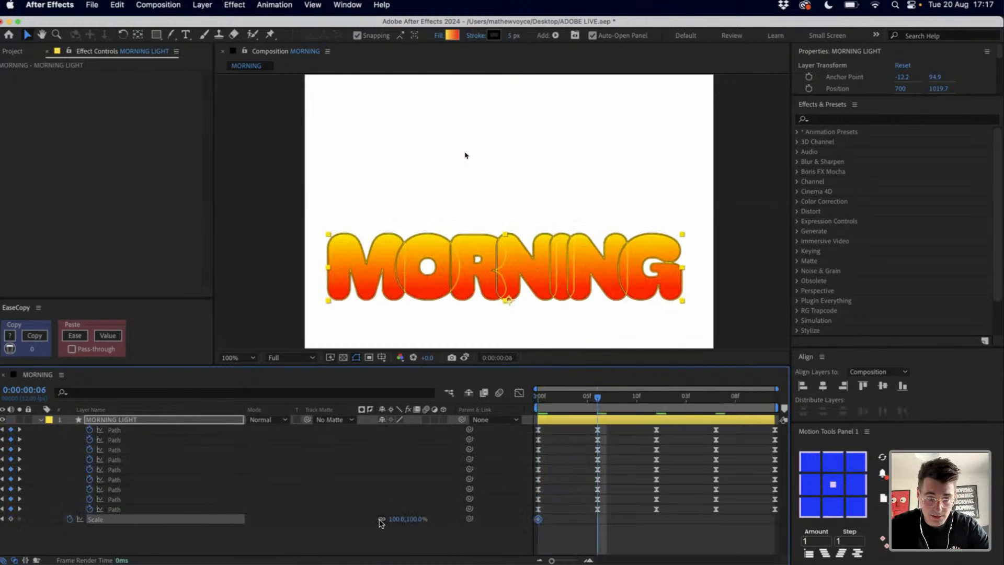
{"action": "left_click_drag", "start_coordinate": [416, 519], "coordinate": [657, 398]}
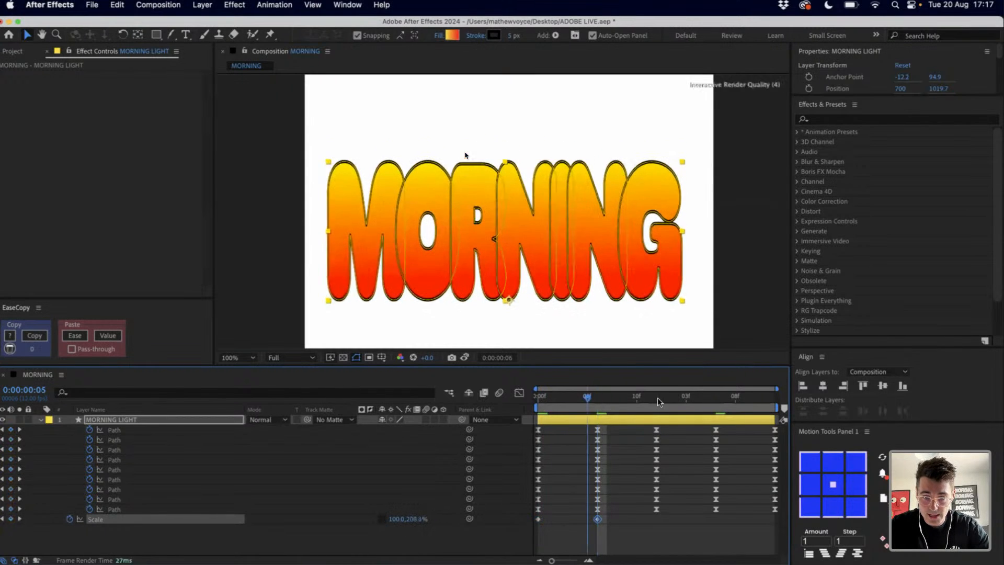
Copy the first Scale keyframe and paste it at 0:00:01:00
{"action": "left_click", "coordinate": [538, 518]}
{"action": "key", "text": "ctrl+c"}
{"action": "key", "text": "ctrl+v"}
{"action": "left_click", "coordinate": [664, 516]}
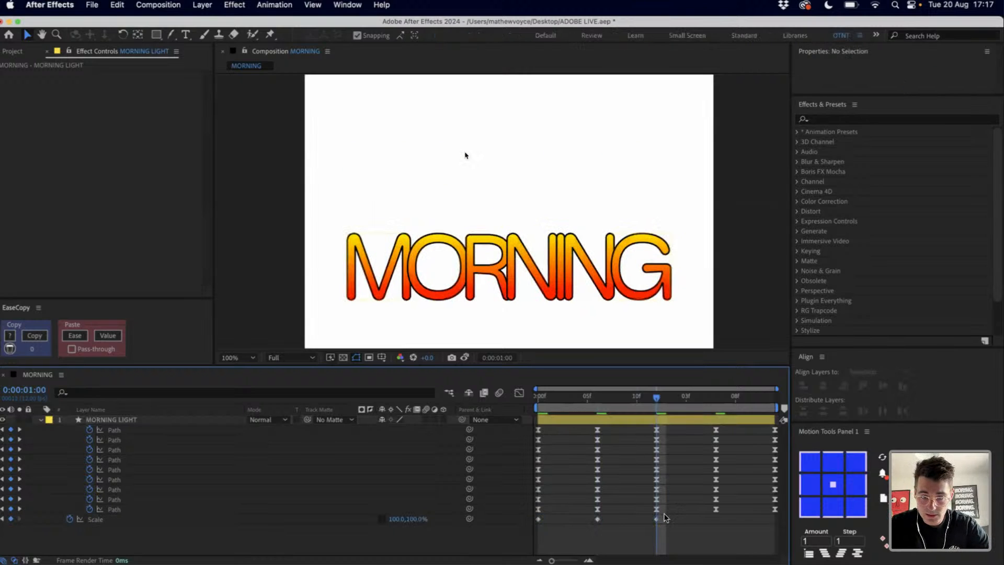
Easy-ease the three Scale keyframes and shape the speed curve with sharp peaks near the first and last keyframes
{"action": "left_click_drag", "start_coordinate": [521, 537], "coordinate": [662, 513]}
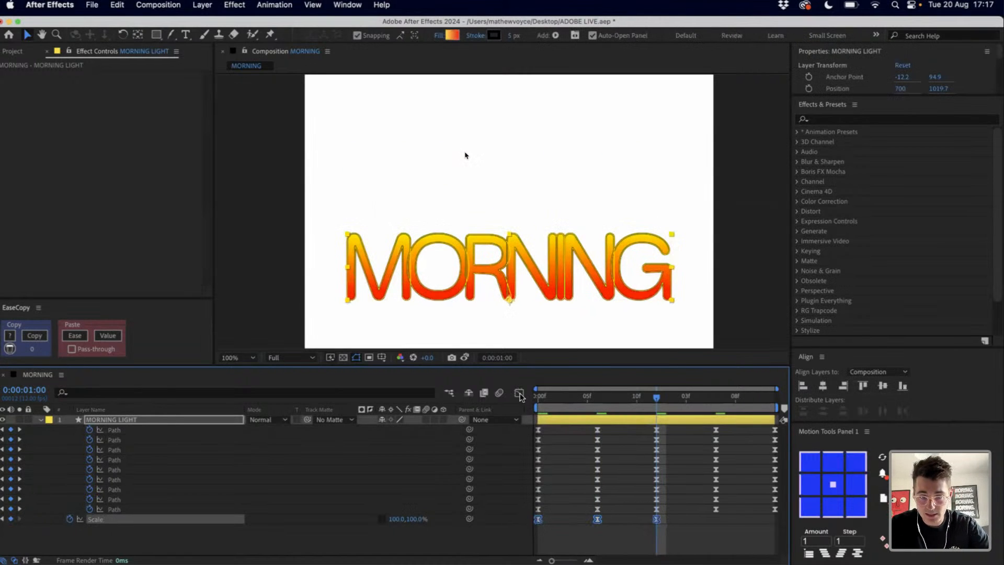
{"action": "key", "text": "shift+F3"}
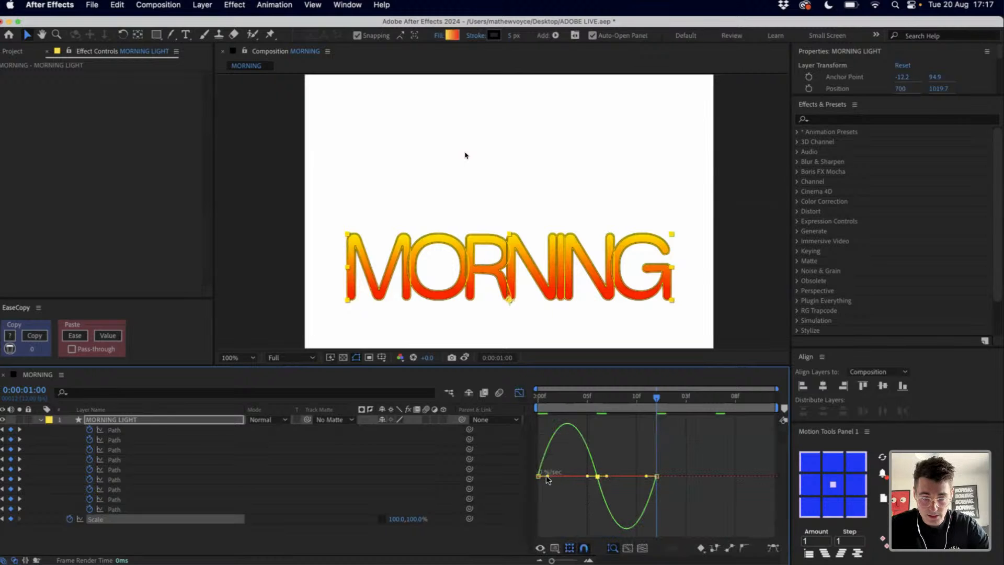
{"action": "left_click_drag", "start_coordinate": [587, 475], "coordinate": [547, 477]}
{"action": "left_click_drag", "start_coordinate": [628, 518], "coordinate": [585, 467]}
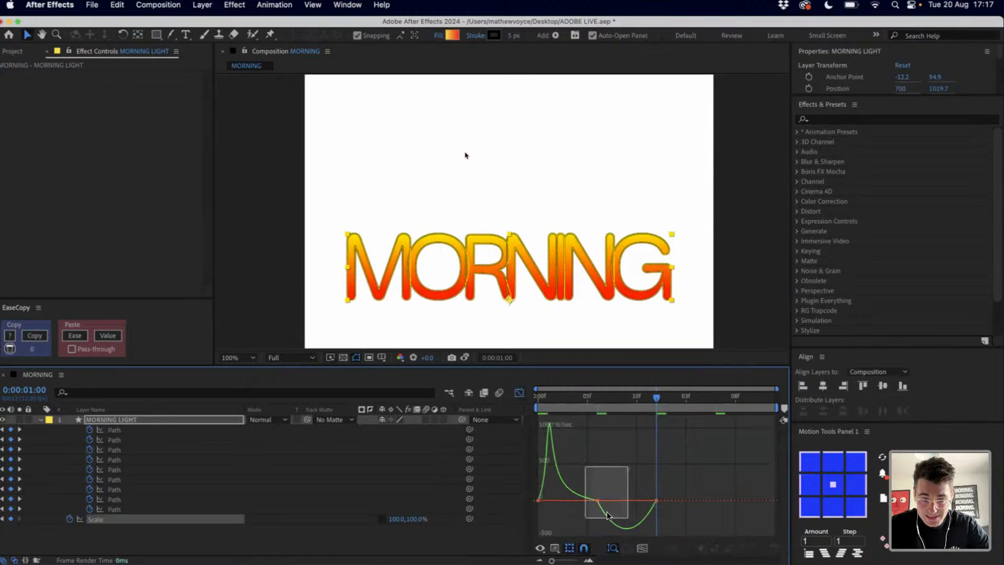
{"action": "left_click_drag", "start_coordinate": [607, 500], "coordinate": [646, 501]}
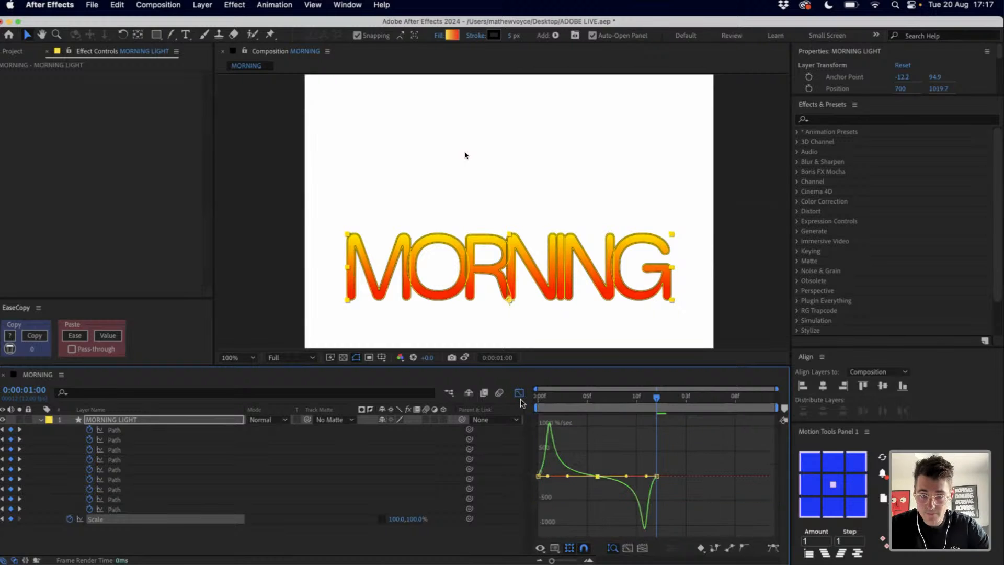
{"action": "left_click", "coordinate": [519, 393]}
{"action": "left_click_drag", "start_coordinate": [557, 398], "coordinate": [650, 415]}
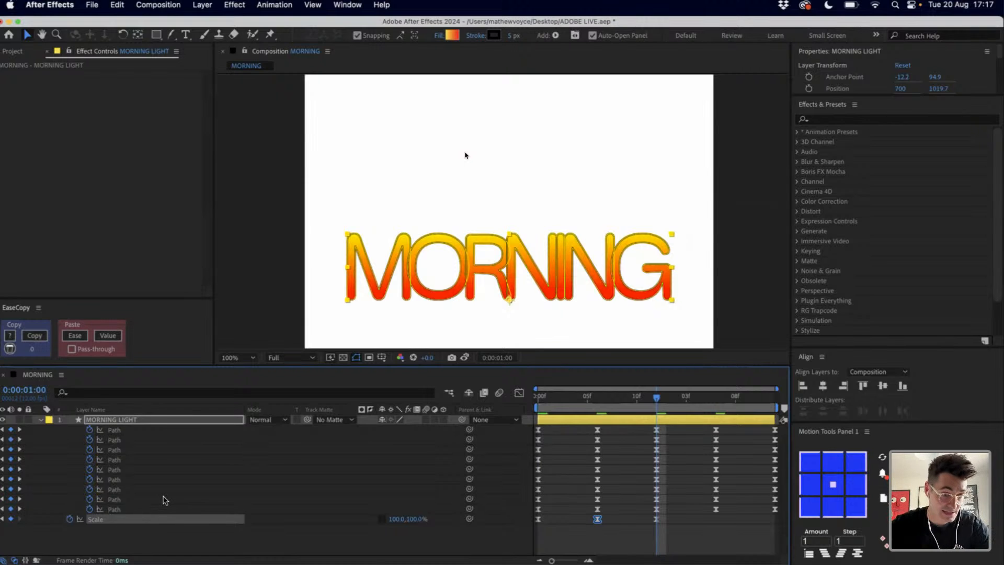
Add the expression loopOut() to the Scale property
{"action": "left_click", "coordinate": [70, 519], "text": "alt"}
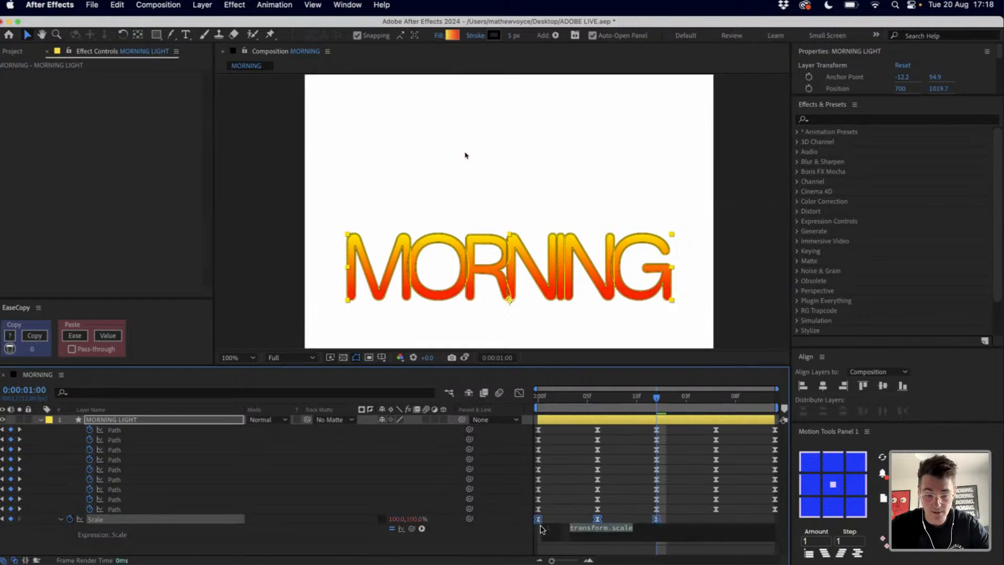
{"action": "type", "text": "loop"}
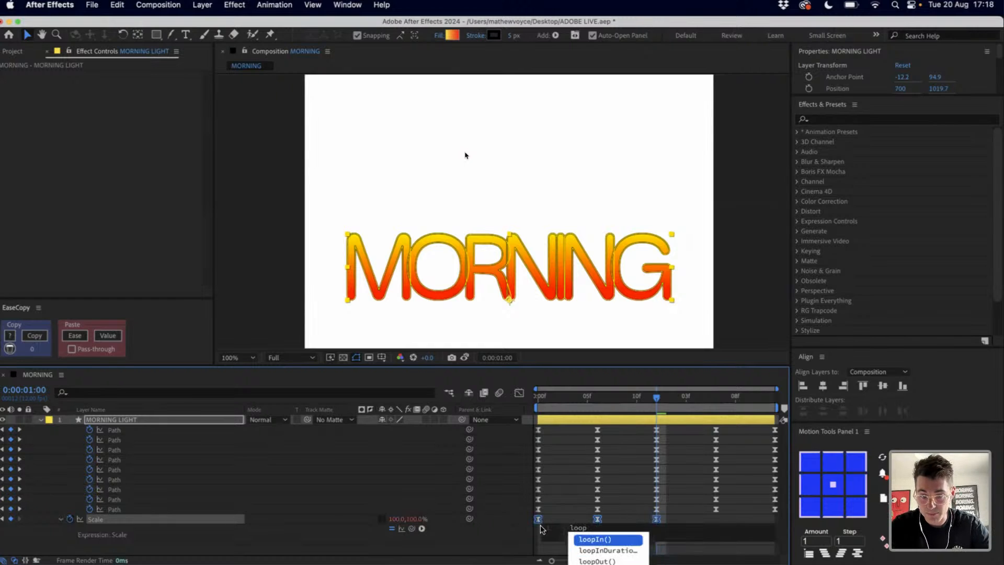
{"action": "key", "text": "Down"}
{"action": "key", "text": "Down"}
{"action": "key", "text": "Return"}
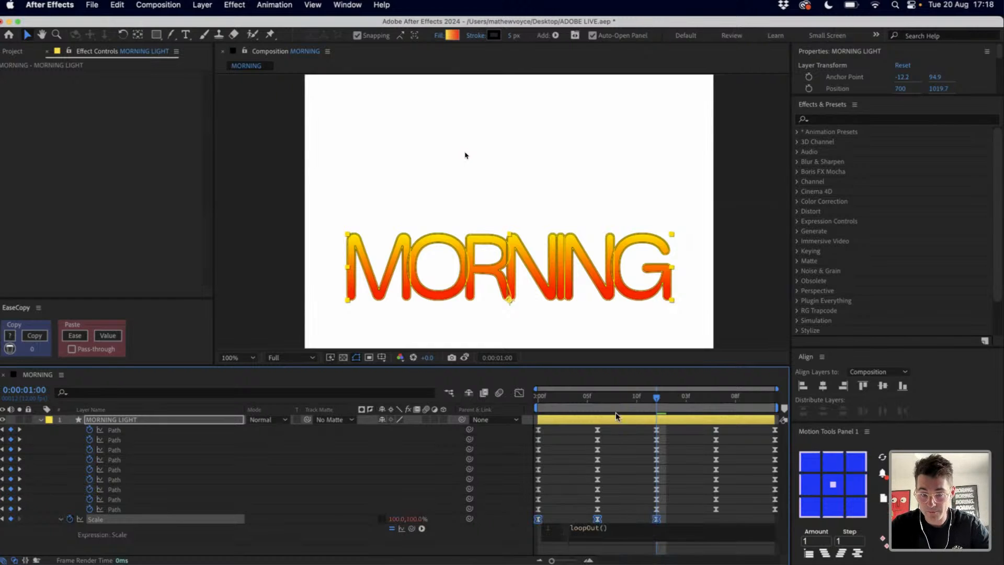
Play back the looping stretch animation from the start and deselect the layer
{"action": "left_click_drag", "start_coordinate": [526, 402], "coordinate": [505, 401]}
{"action": "key", "text": "space"}
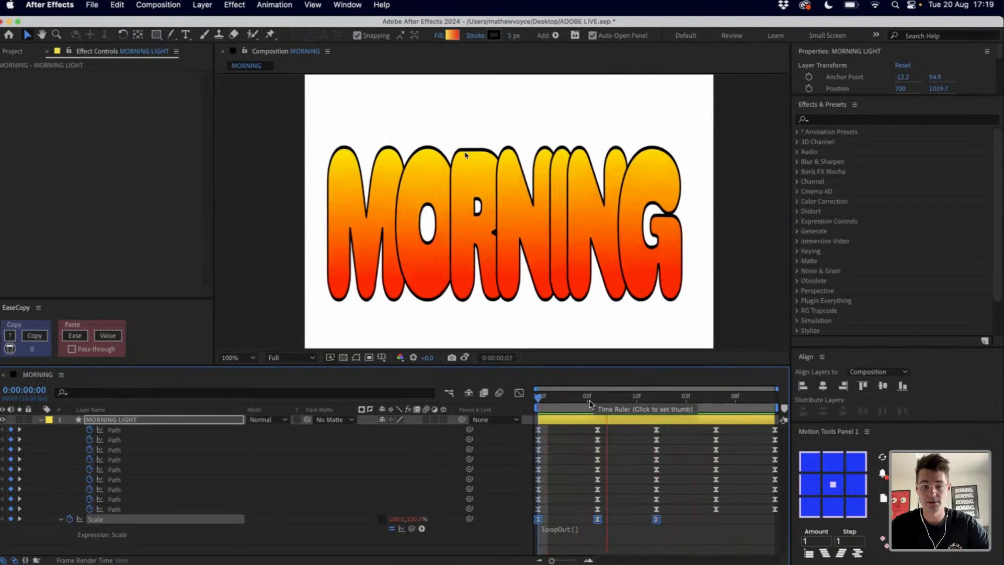
{"action": "left_click_drag", "start_coordinate": [592, 402], "coordinate": [529, 402]}
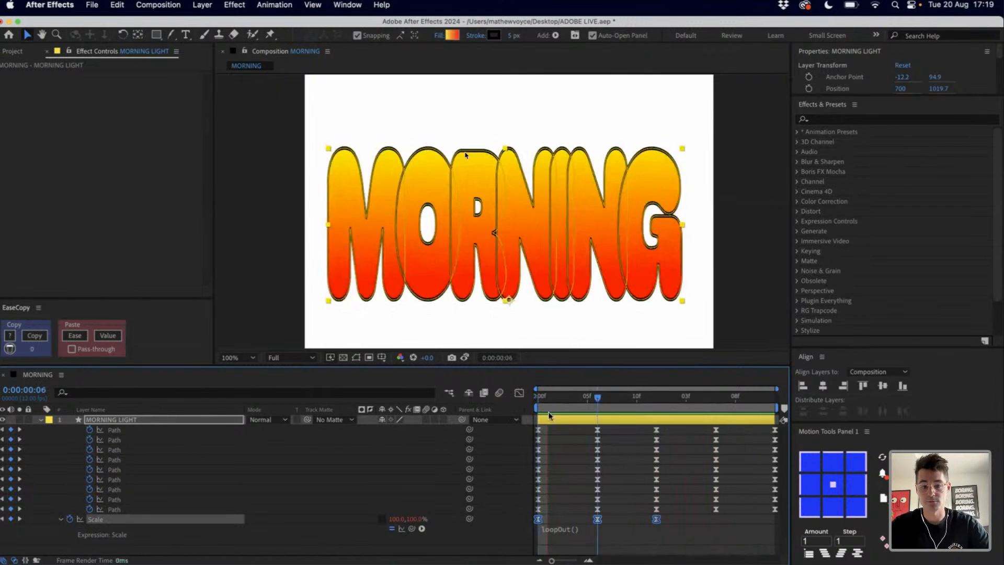
{"action": "left_click", "coordinate": [568, 421]}
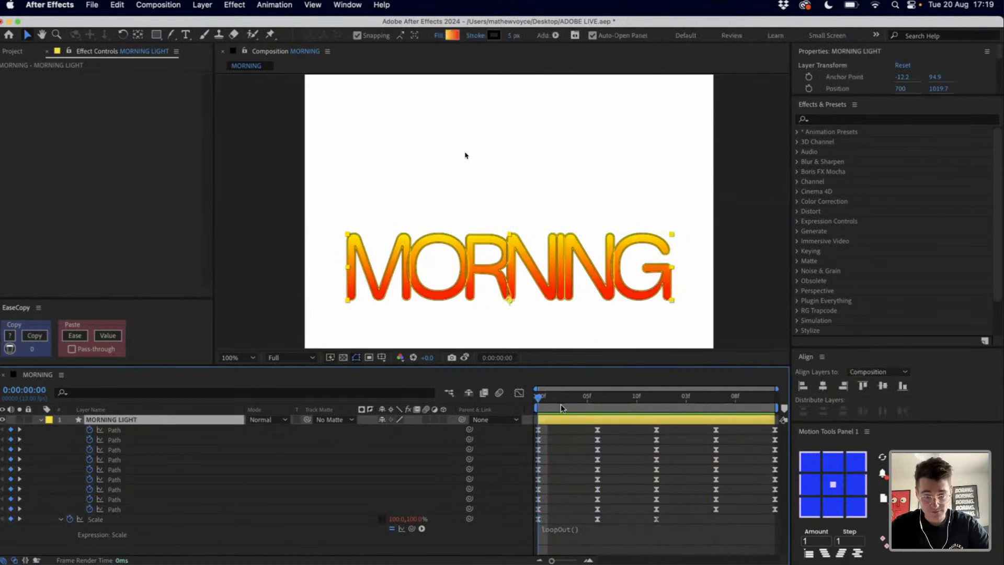
{"action": "key", "text": "super+shift+a"}
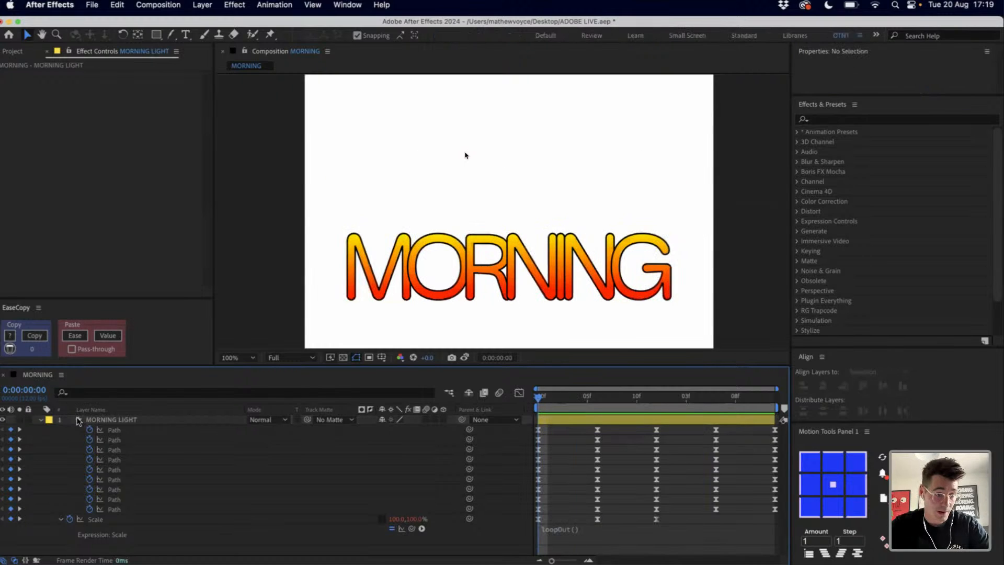
Collapse the layer's properties and rename the MORNING LIGHT layer to MORNING
{"action": "key", "text": "u"}
{"action": "left_click", "coordinate": [108, 422]}
{"action": "key", "text": "Return"}
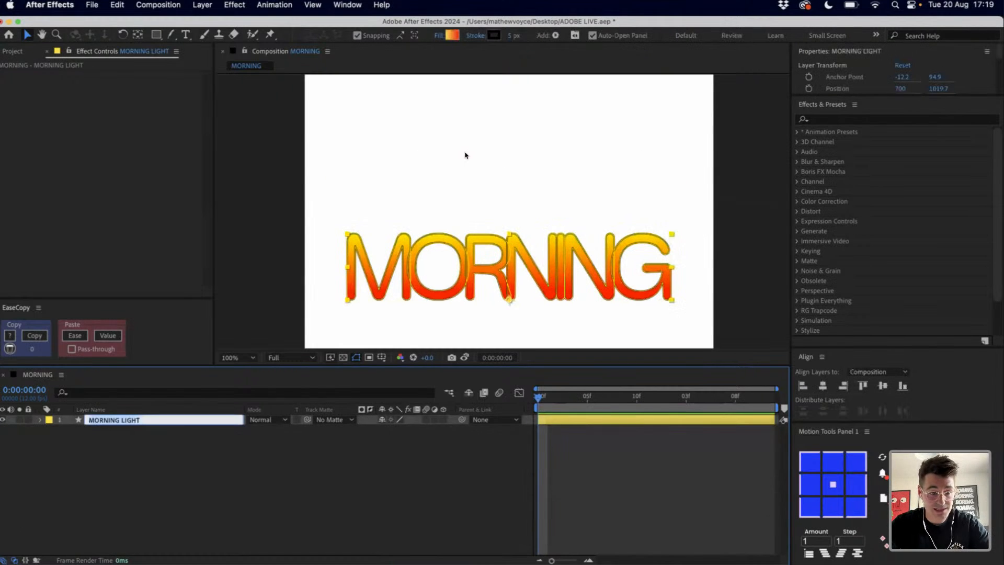
{"action": "key", "text": "Right"}
{"action": "key", "text": "BackSpace"}
{"action": "key", "text": "BackSpace"}
{"action": "key", "text": "BackSpace"}
{"action": "key", "text": "Return"}
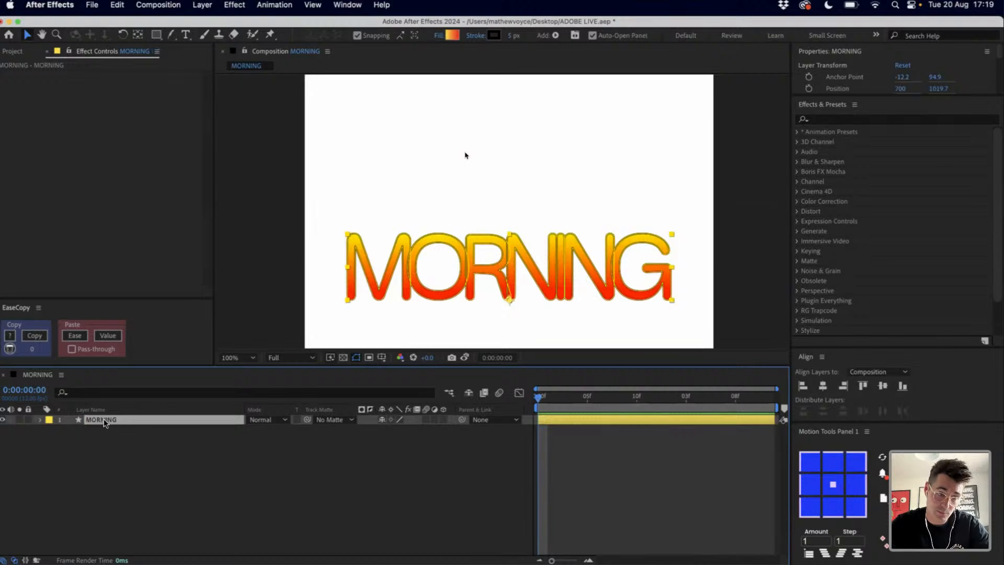
{"action": "key", "text": "super+shift+a"}
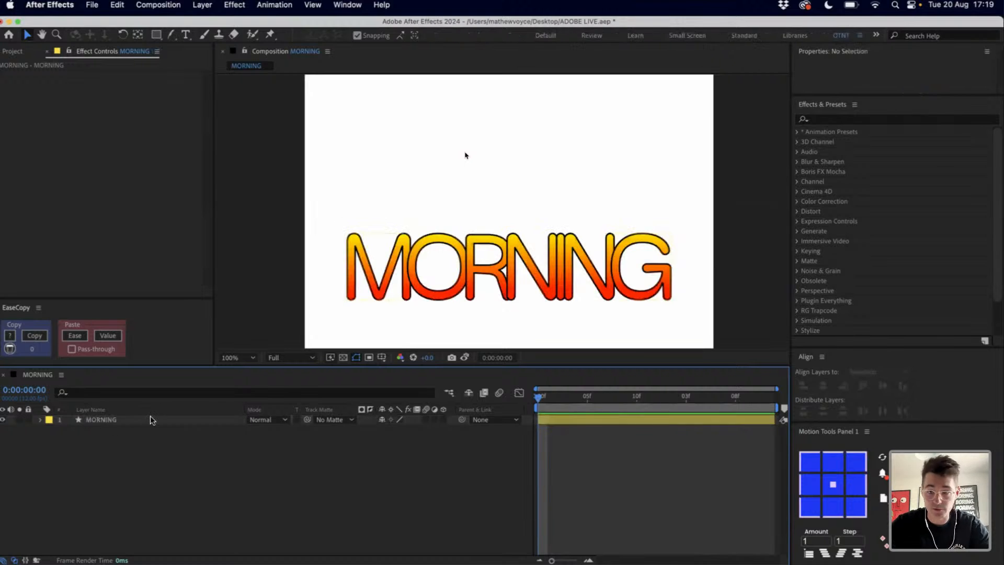
Duplicate the MORNING layer seven times, up to MORNING 8
{"action": "left_click", "coordinate": [106, 424]}
{"action": "key", "text": "super+d"}
{"action": "key", "text": "super+d"}
{"action": "key", "text": "super+d"}
{"action": "key", "text": "super+d"}
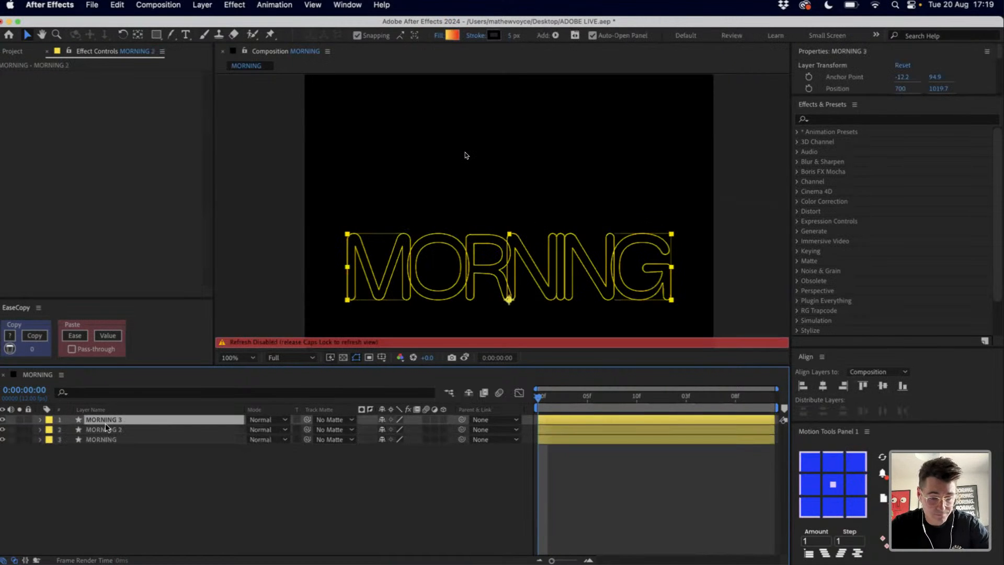
{"action": "key", "text": "super+d"}
{"action": "key", "text": "super+d"}
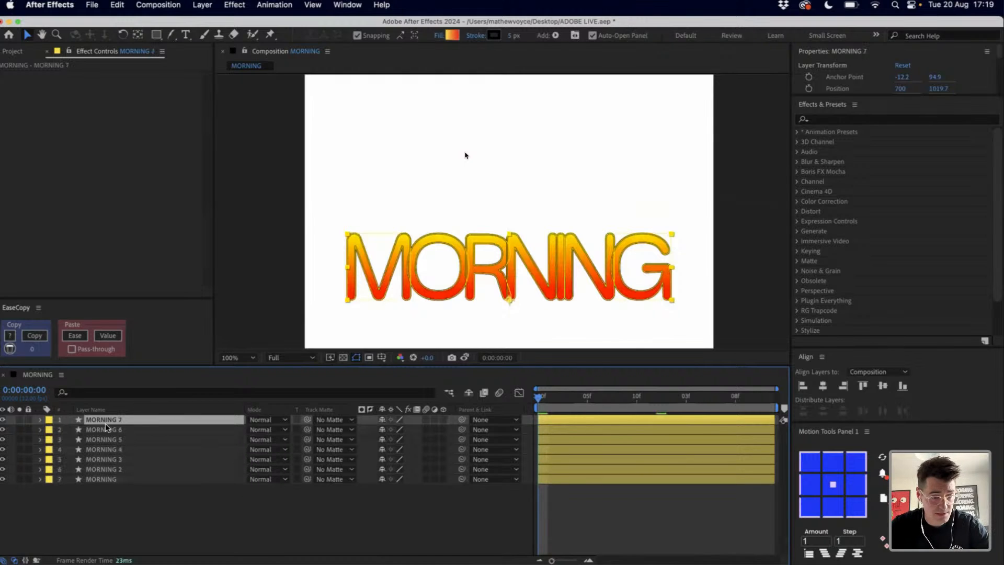
{"action": "key", "text": "super+d"}
Delete Group 2 through Group 7 from the MORNING 8 layer's contents, leaving only the letter M
{"action": "left_click", "coordinate": [40, 419]}
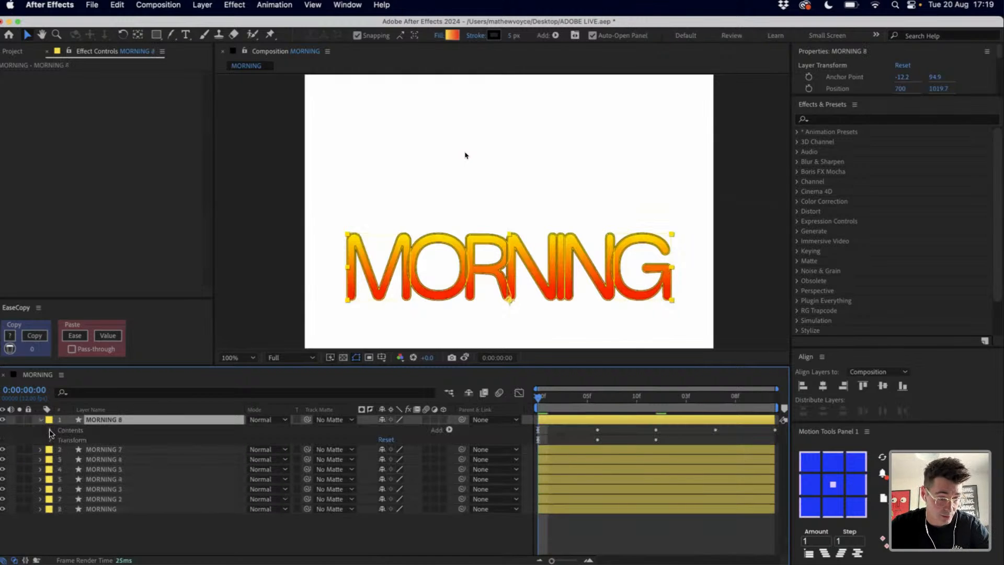
{"action": "left_click", "coordinate": [51, 430]}
{"action": "left_click", "coordinate": [81, 440]}
{"action": "left_click", "coordinate": [89, 488], "text": "shift"}
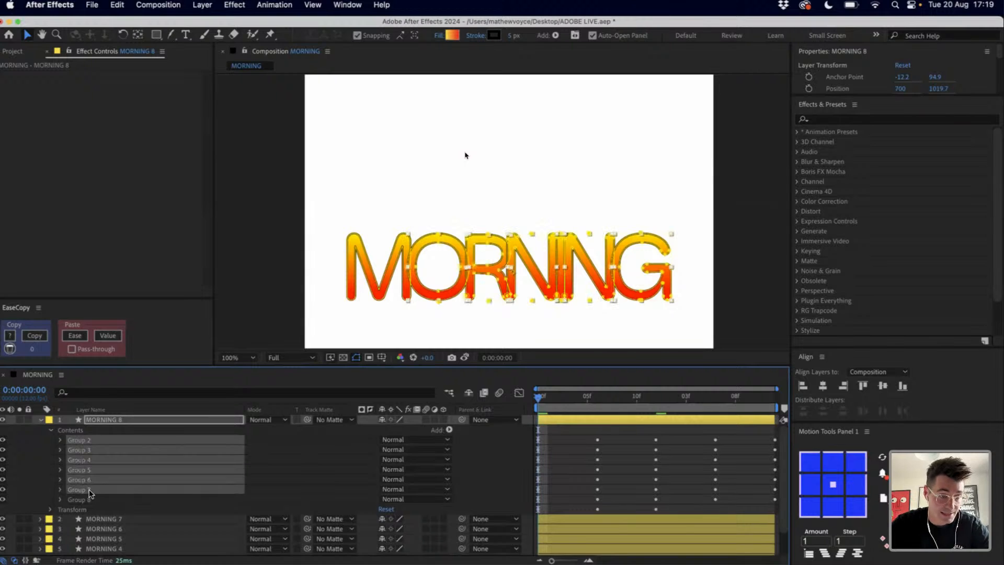
{"action": "key", "text": "Delete"}
Delete every group except Group 7, the letter O, from the MORNING 7 layer and collapse both edited layers
{"action": "left_click", "coordinate": [40, 459]}
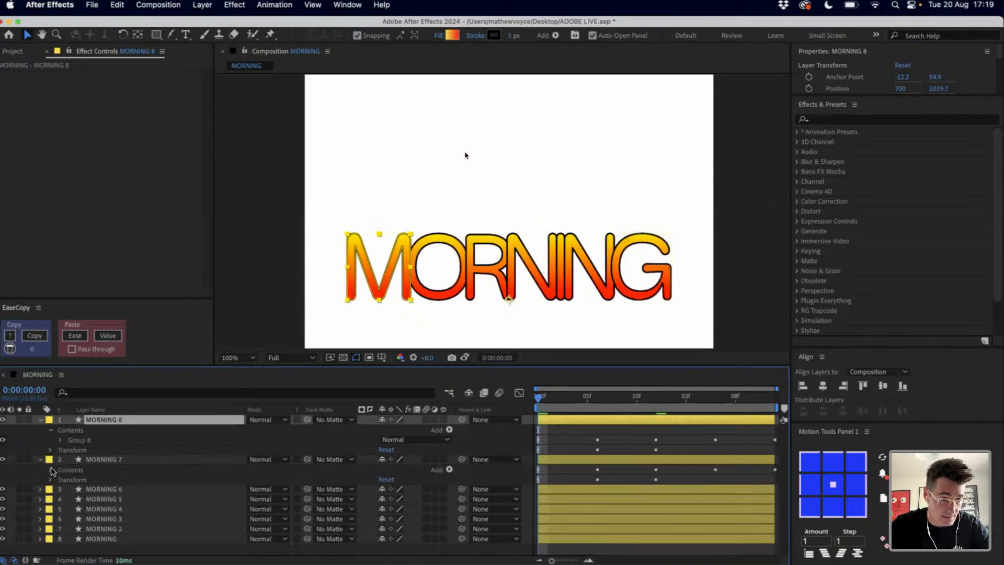
{"action": "left_click", "coordinate": [51, 469]}
{"action": "left_click", "coordinate": [78, 480]}
{"action": "left_click", "coordinate": [89, 537], "text": "shift"}
{"action": "left_click", "coordinate": [83, 528], "text": "super"}
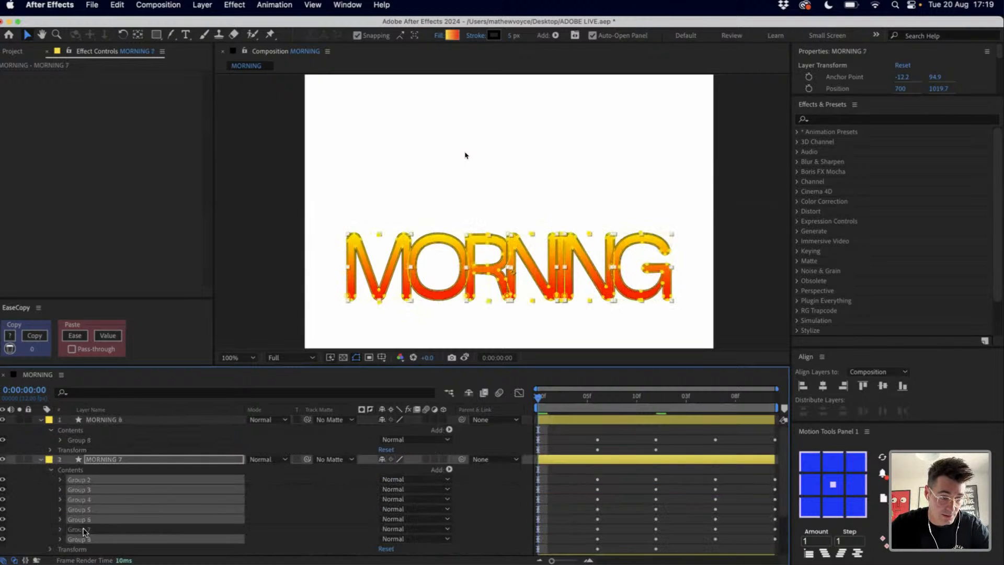
{"action": "key", "text": "Delete"}
{"action": "left_click", "coordinate": [41, 459]}
{"action": "left_click", "coordinate": [40, 419]}
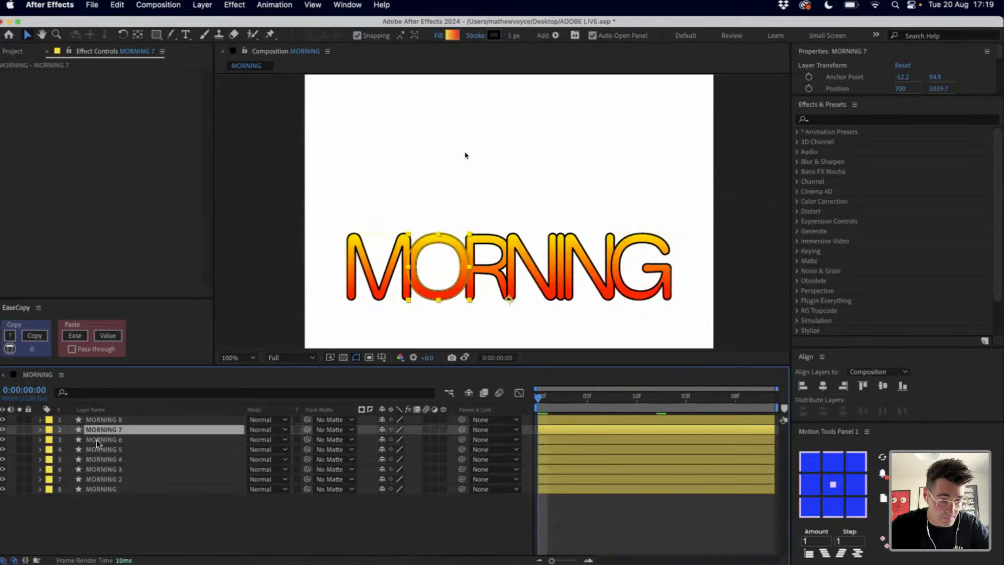
Delete every group except Group 6, the letter R, from the MORNING 6 layer's contents
{"action": "left_click", "coordinate": [38, 441]}
{"action": "left_click", "coordinate": [39, 439]}
{"action": "left_click", "coordinate": [51, 450]}
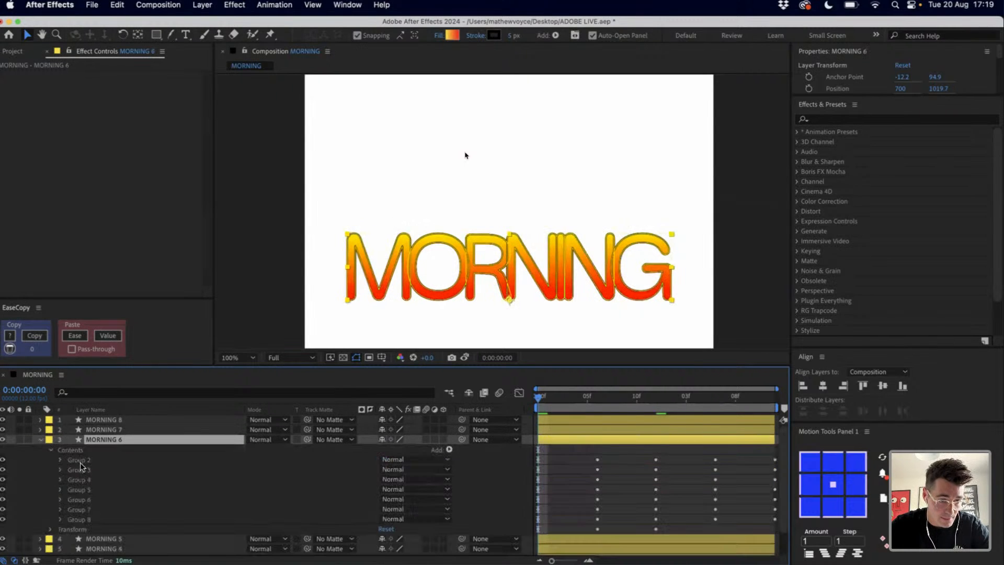
{"action": "left_click", "coordinate": [80, 460]}
{"action": "left_click", "coordinate": [84, 519], "text": "shift"}
{"action": "left_click", "coordinate": [89, 499], "text": "super"}
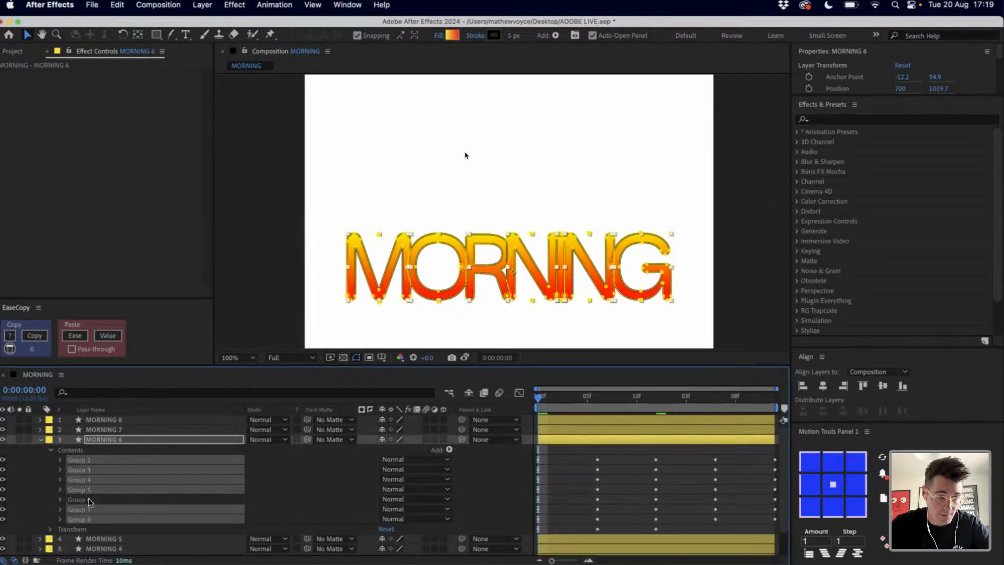
{"action": "key", "text": "Delete"}
Solo the MORNING 8, MORNING 7 and MORNING 6 layers and check how M, O and R overlap at frame 1
{"action": "left_click", "coordinate": [94, 423], "text": "shift"}
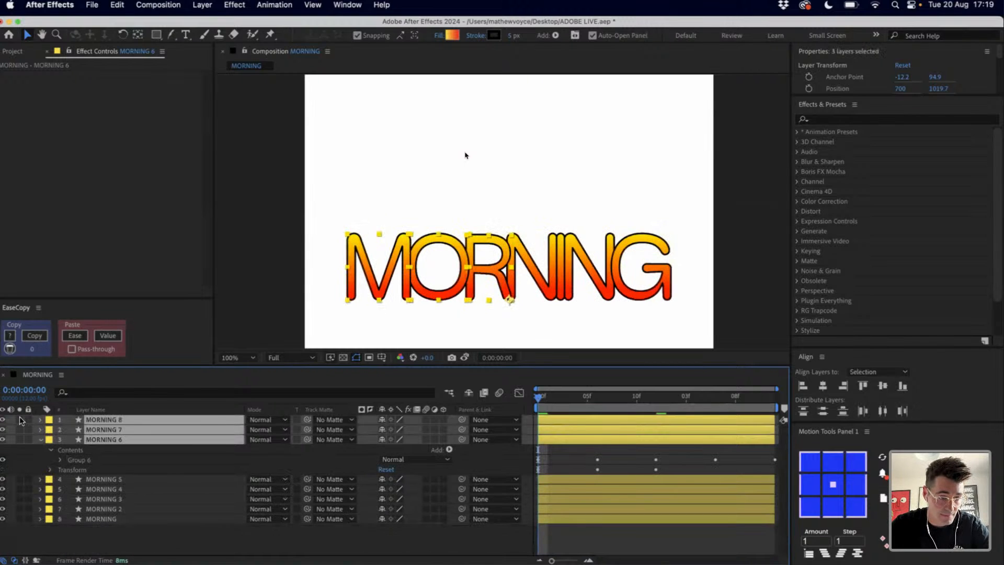
{"action": "left_click_drag", "start_coordinate": [541, 399], "coordinate": [551, 416]}
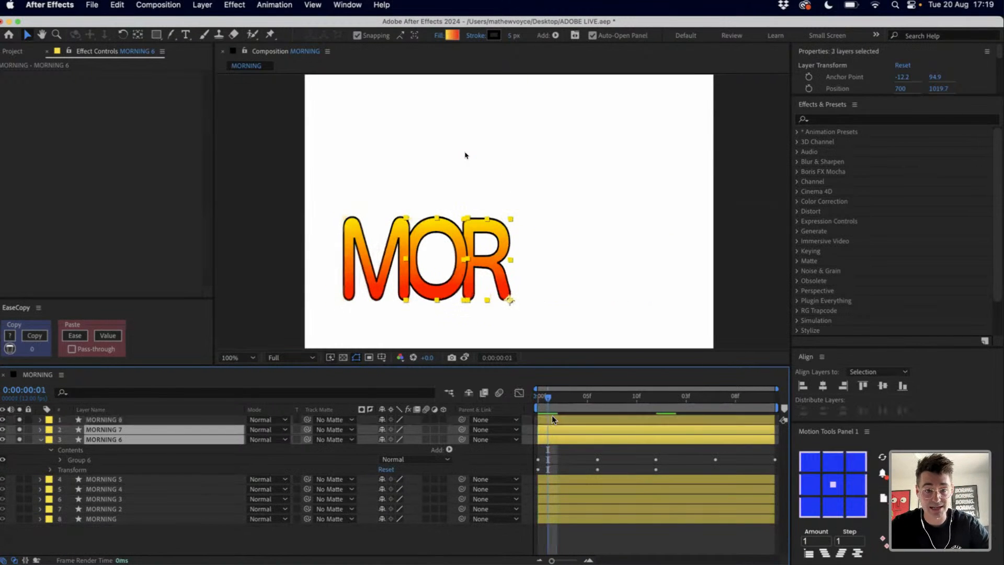
{"action": "left_click", "coordinate": [449, 255]}
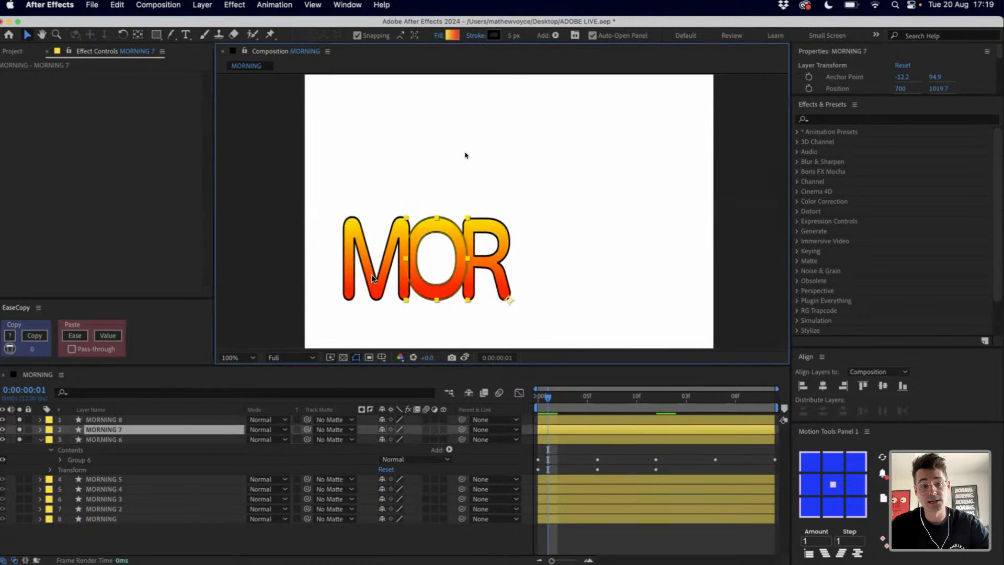
{"action": "key", "text": "super+Up"}
{"action": "key", "text": "super+Down"}
{"action": "key", "text": "super+Down"}
{"action": "key", "text": "super+Up"}
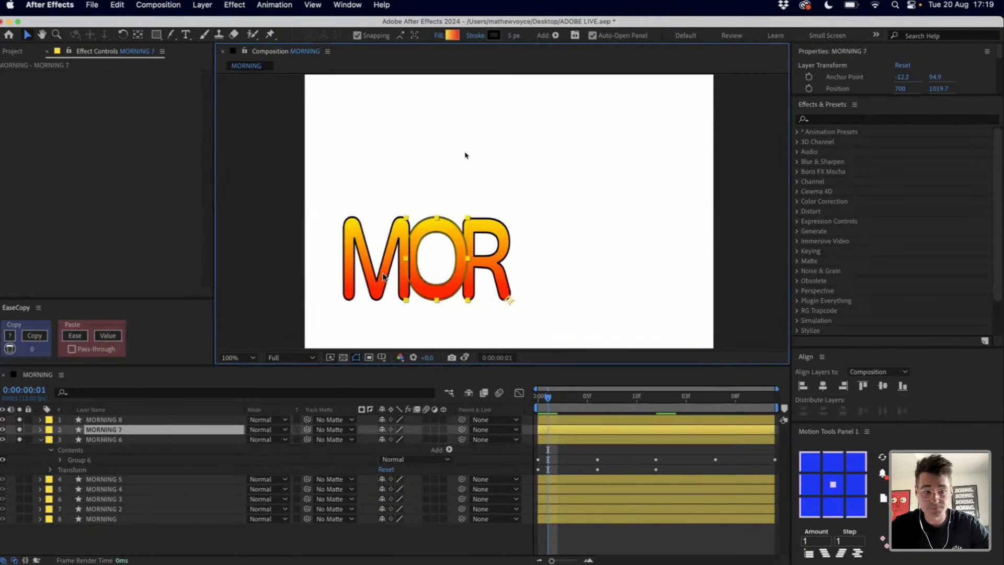
Delete the duplicate layers MORNING 8 through MORNING 2, keeping only the original MORNING layer
{"action": "key", "text": "super+Up"}
{"action": "left_click", "coordinate": [111, 509], "text": "shift"}
{"action": "key", "text": "Delete"}
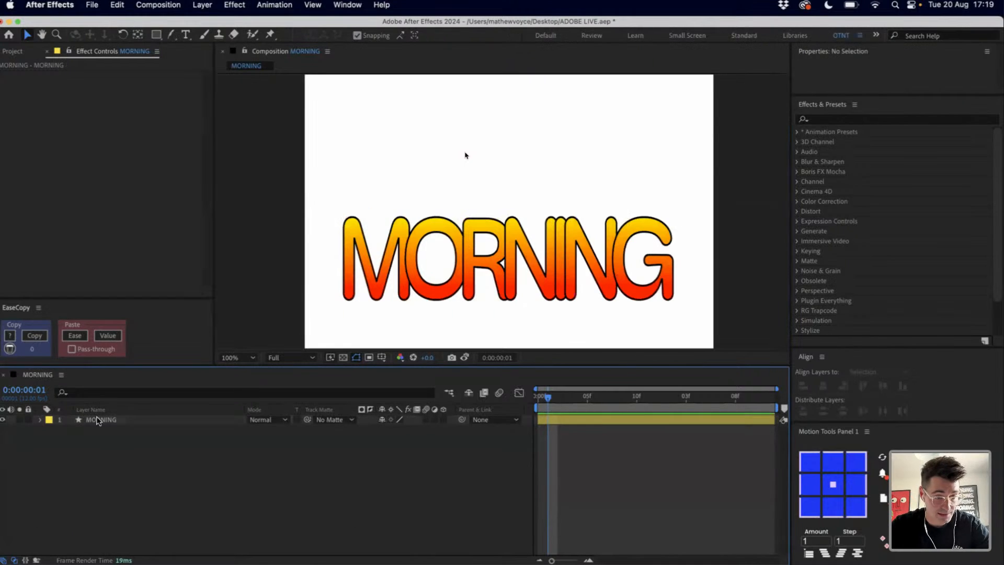
Explode the MORNING layer into a separate layer for each letter with Motion Tools and preview the animation
{"action": "left_click", "coordinate": [98, 420]}
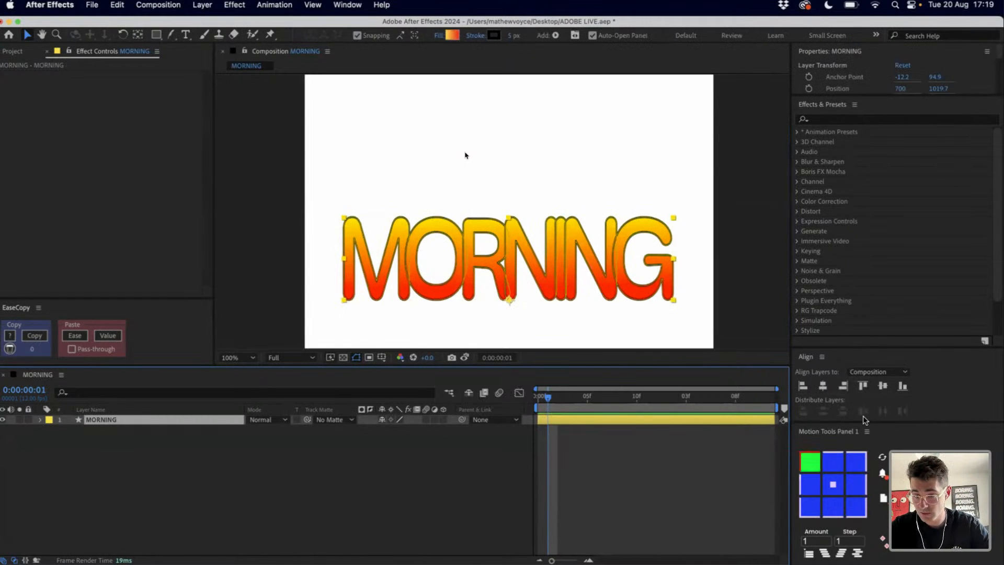
{"action": "left_click_drag", "start_coordinate": [862, 421], "coordinate": [863, 389]}
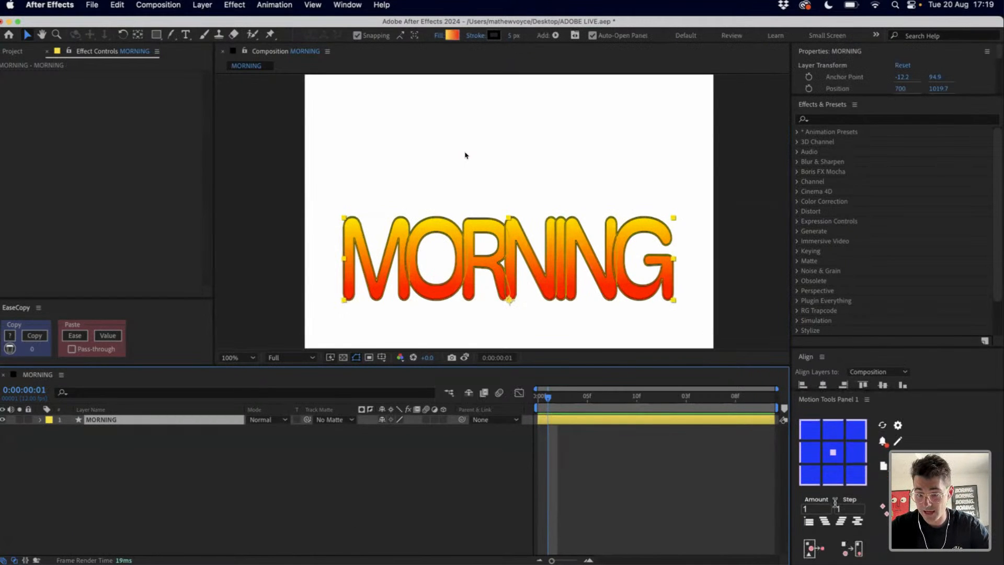
{"action": "left_click", "coordinate": [809, 548]}
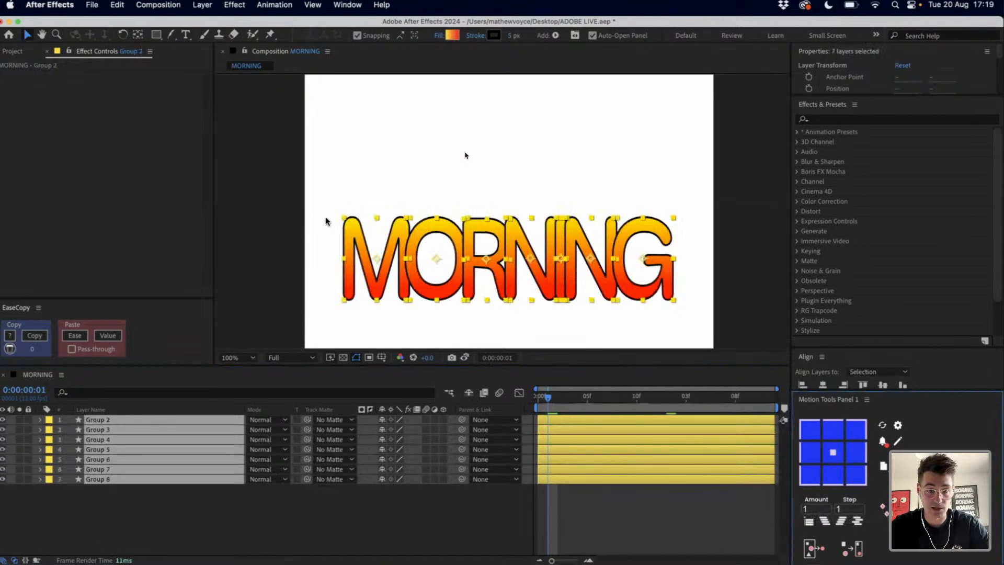
{"action": "key", "text": "space"}
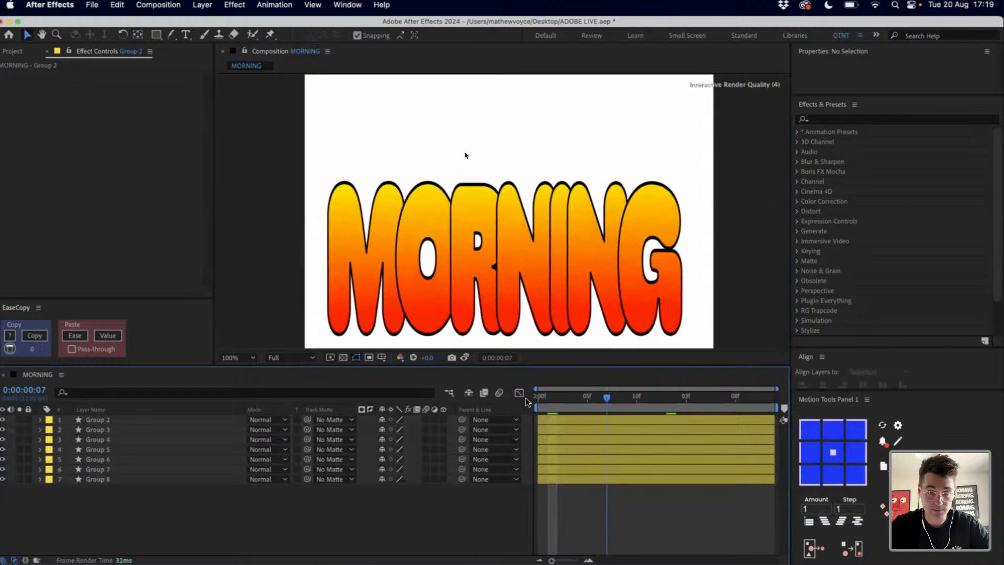
{"action": "key", "text": "space"}
Move the anchor points of all seven letter layers to their bottom centre and check the loop and its keyframes
{"action": "left_click_drag", "start_coordinate": [307, 189], "coordinate": [674, 296]}
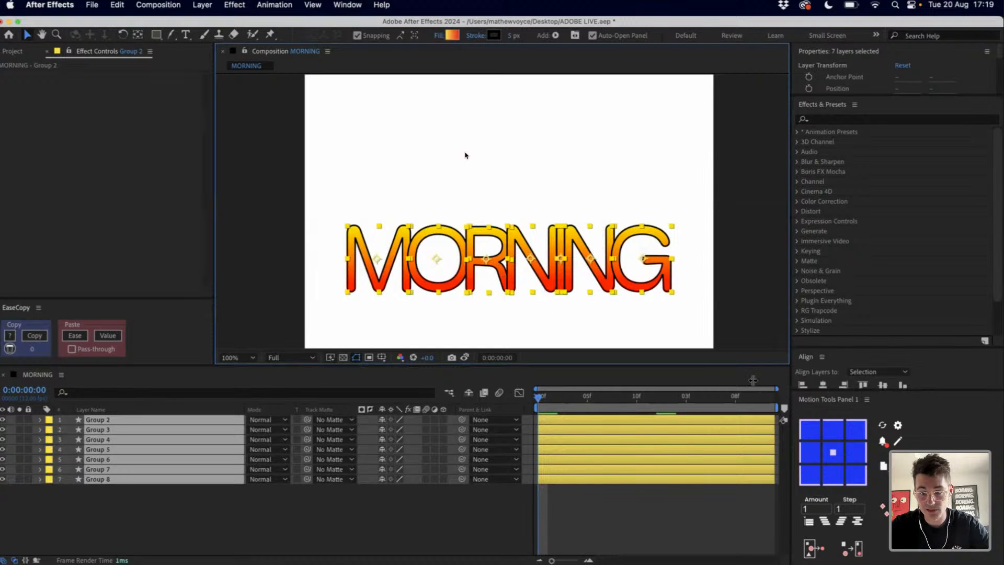
{"action": "left_click", "coordinate": [837, 469]}
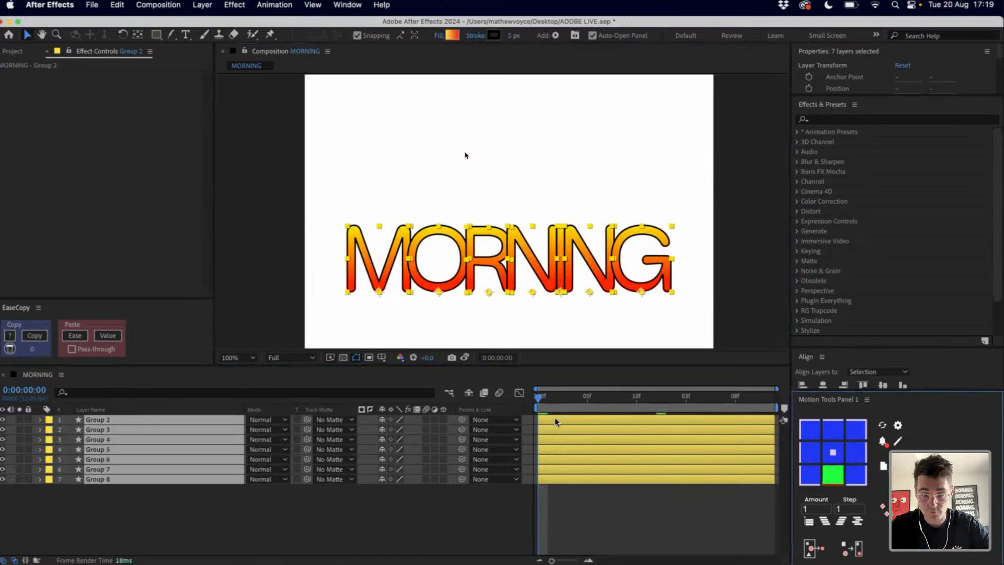
{"action": "key", "text": "space"}
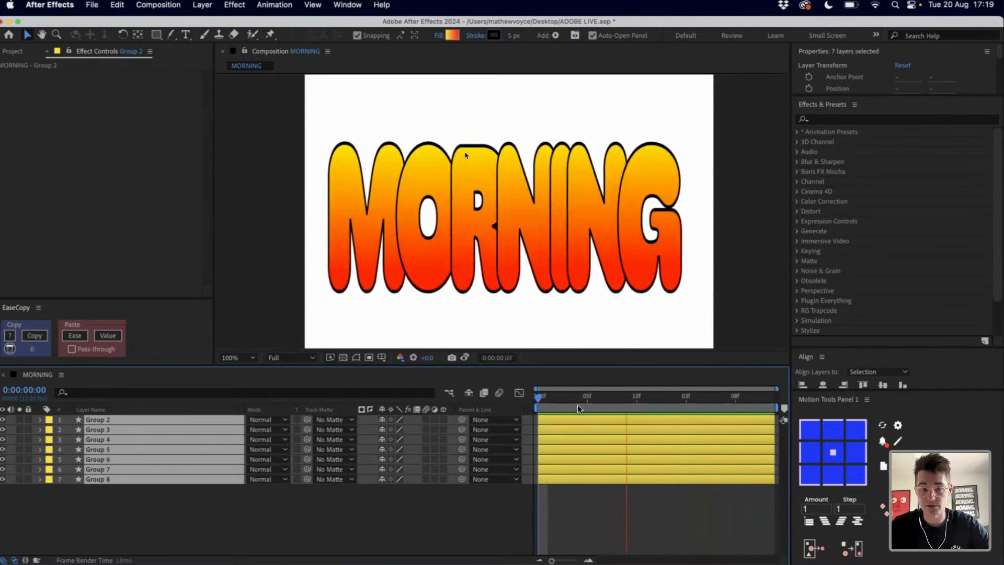
{"action": "key", "text": "space"}
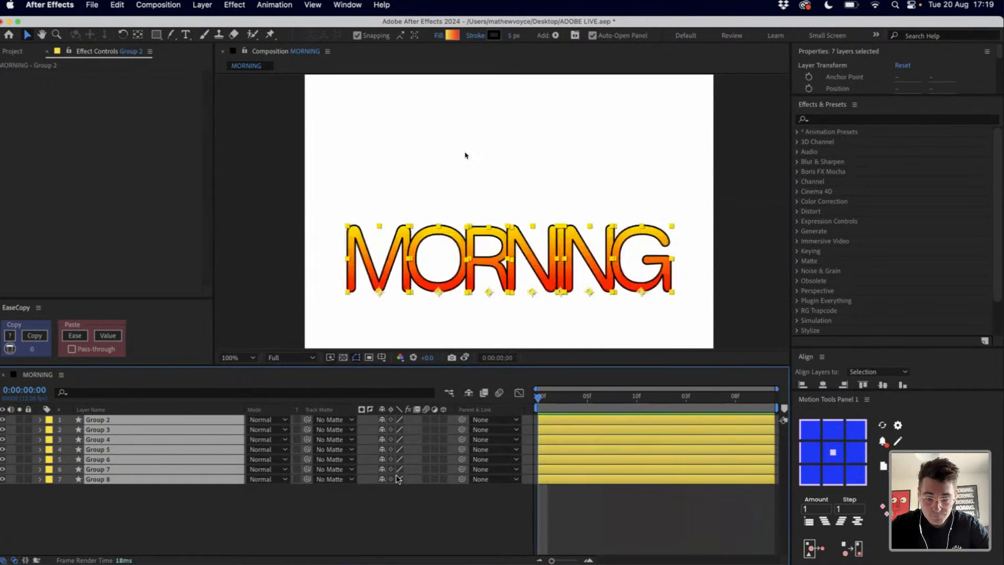
{"action": "key", "text": "u"}
{"action": "key", "text": "space"}
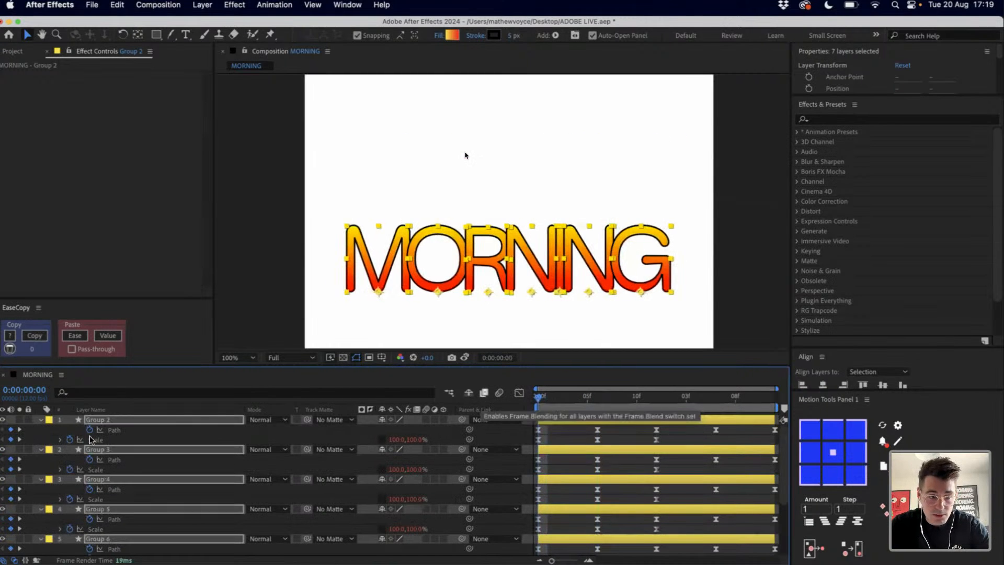
{"action": "key", "text": "u"}
{"action": "key", "text": "super+shift+a"}
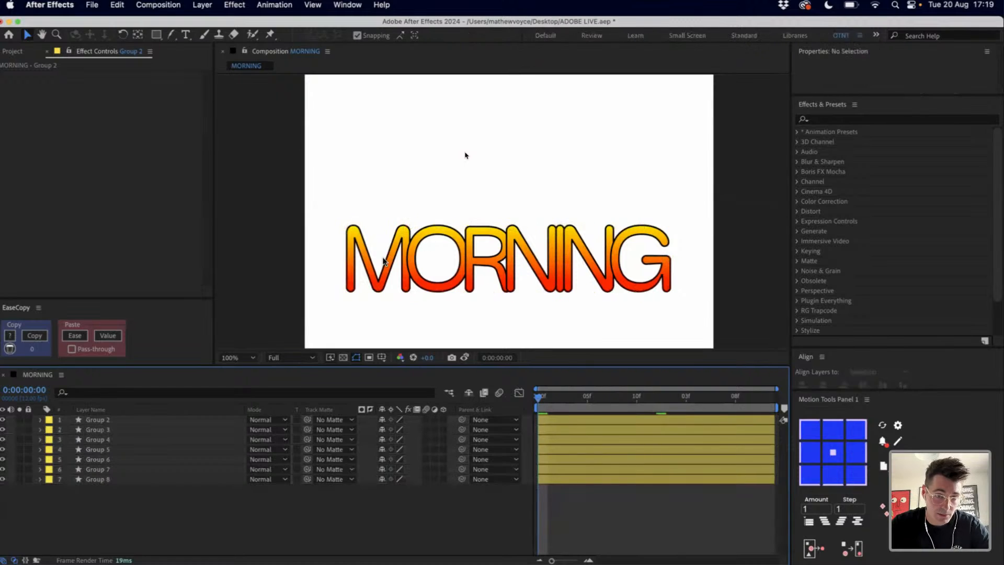
Arrange the M layer at the top of the layer stack with the O layer directly beneath it
{"action": "left_click", "coordinate": [385, 260]}
{"action": "key", "text": "super+shift+bracketright"}
{"action": "key", "text": "super+shift+bracketleft"}
{"action": "key", "text": "super+shift+bracketright"}
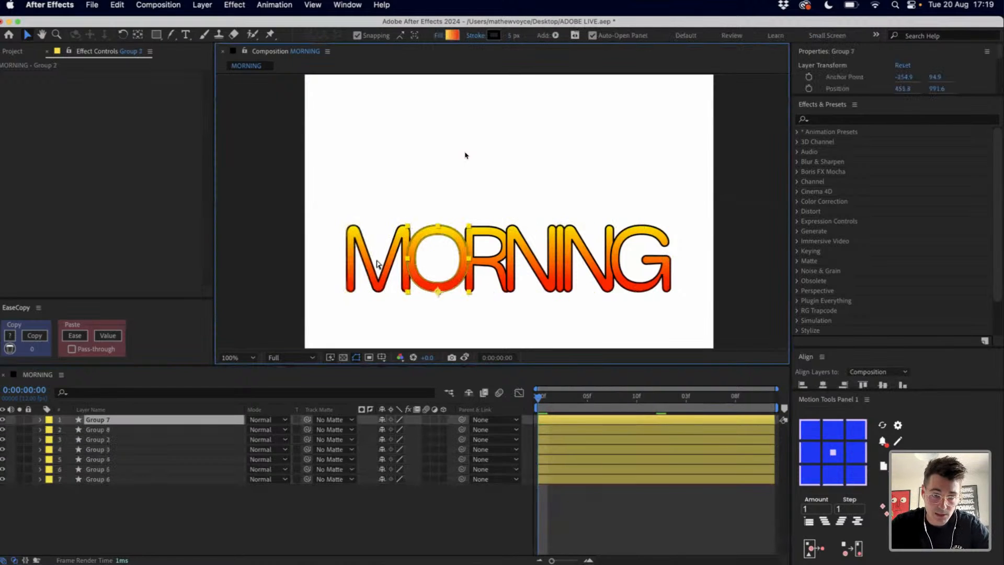
{"action": "key", "text": "super+shift+bracketleft"}
{"action": "key", "text": "super+shift+bracketright"}
{"action": "left_click", "coordinate": [428, 276], "text": "shift"}
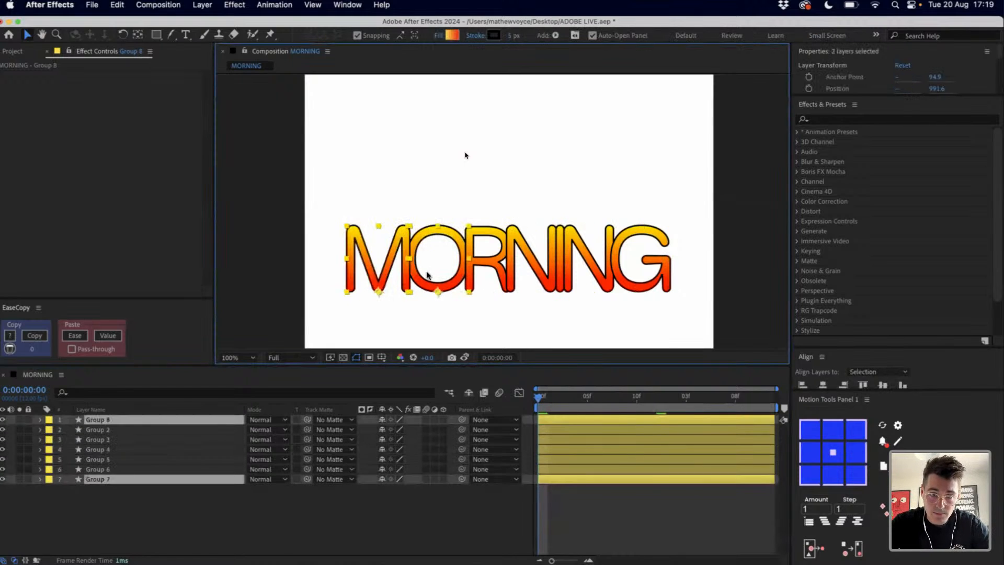
{"action": "key", "text": "super+shift+bracketright"}
Stack the R, N, I, N and G layers in reading order beneath the O layer
{"action": "left_click", "coordinate": [484, 268], "text": "shift"}
{"action": "key", "text": "super+shift+bracketright"}
{"action": "left_click", "coordinate": [532, 268], "text": "shift"}
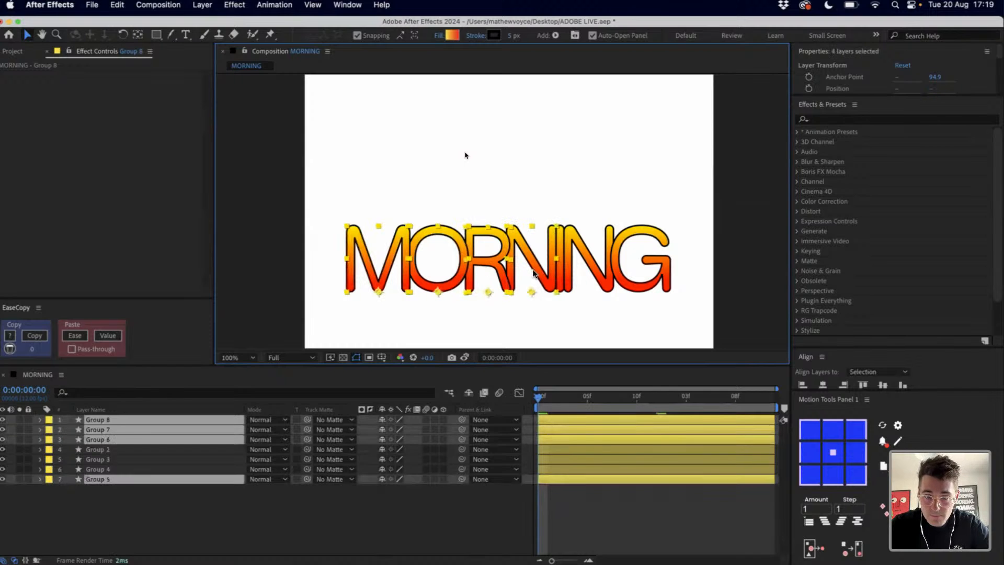
{"action": "key", "text": "super+shift+bracketright"}
{"action": "left_click", "coordinate": [562, 242], "text": "shift"}
{"action": "key", "text": "super+shift+bracketright"}
{"action": "left_click", "coordinate": [597, 262], "text": "shift"}
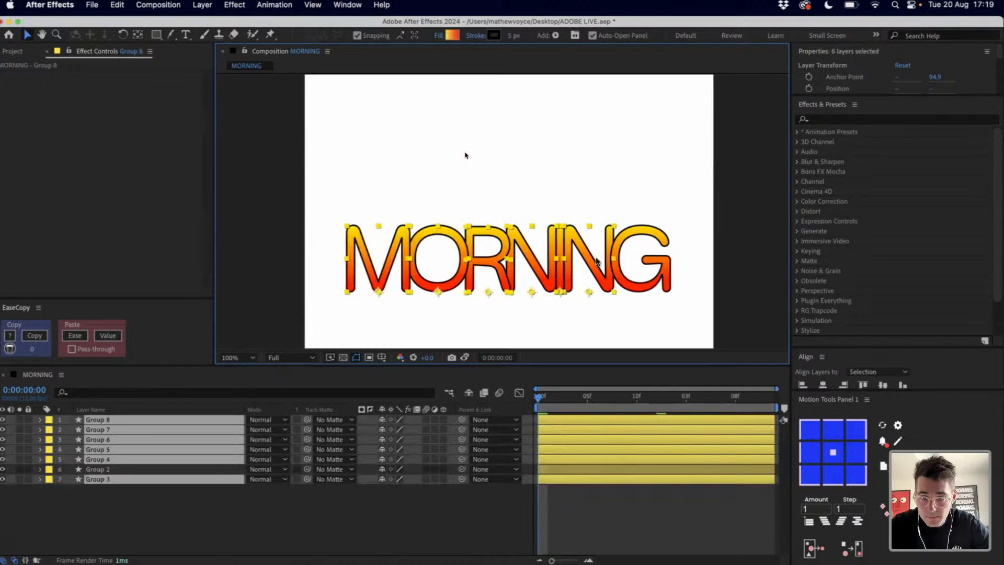
{"action": "key", "text": "super+shift+bracketright"}
{"action": "left_click", "coordinate": [625, 285], "text": "shift"}
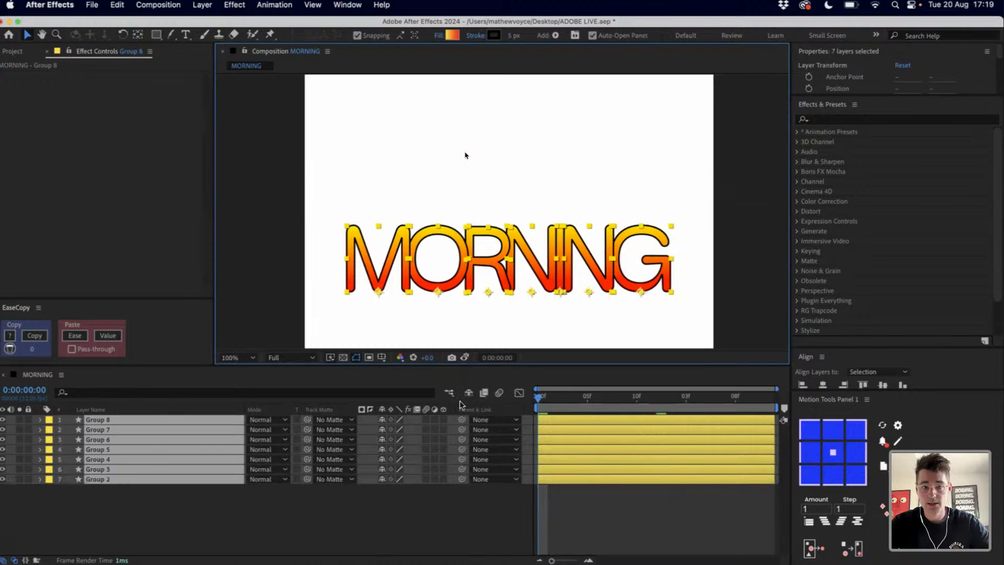
Shift all seven letter layers slightly to the right and play back the loop
{"action": "key", "text": "space"}
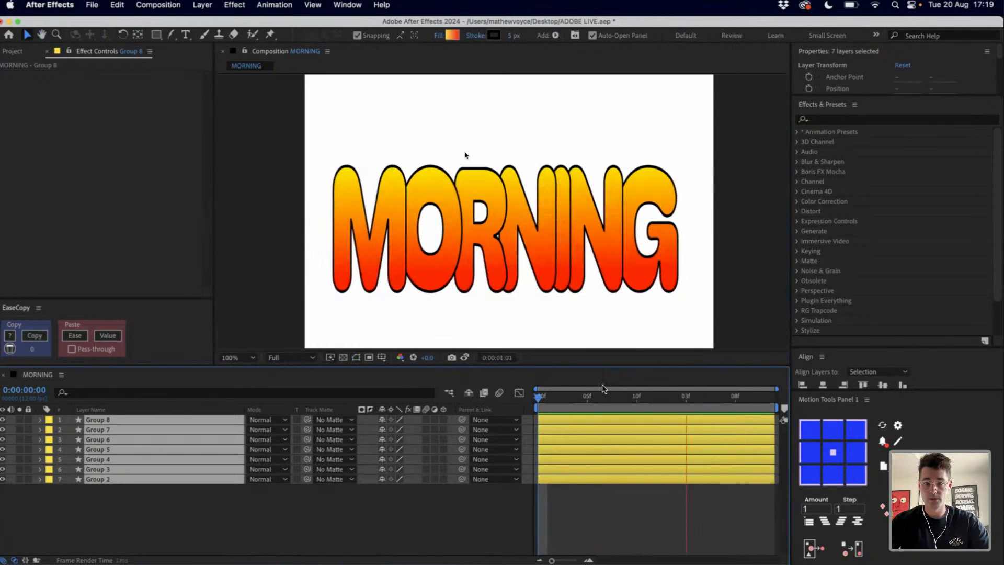
{"action": "key", "text": "space"}
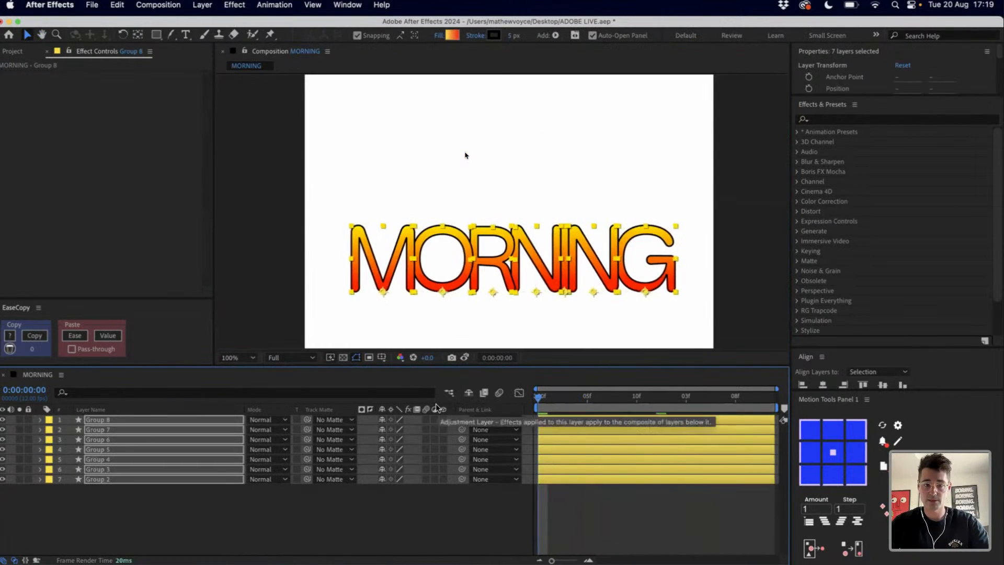
{"action": "key", "text": "space"}
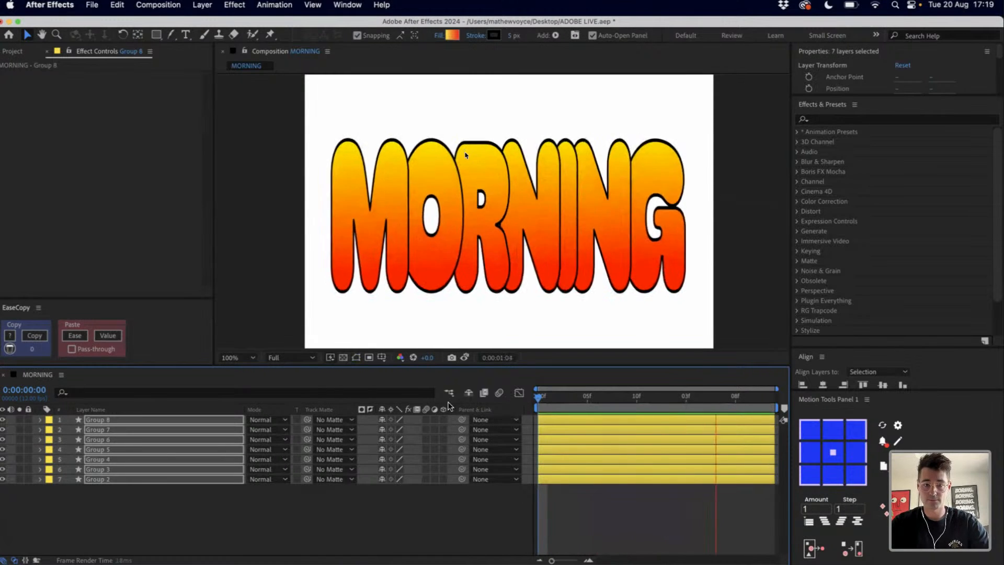
{"action": "key", "text": "space"}
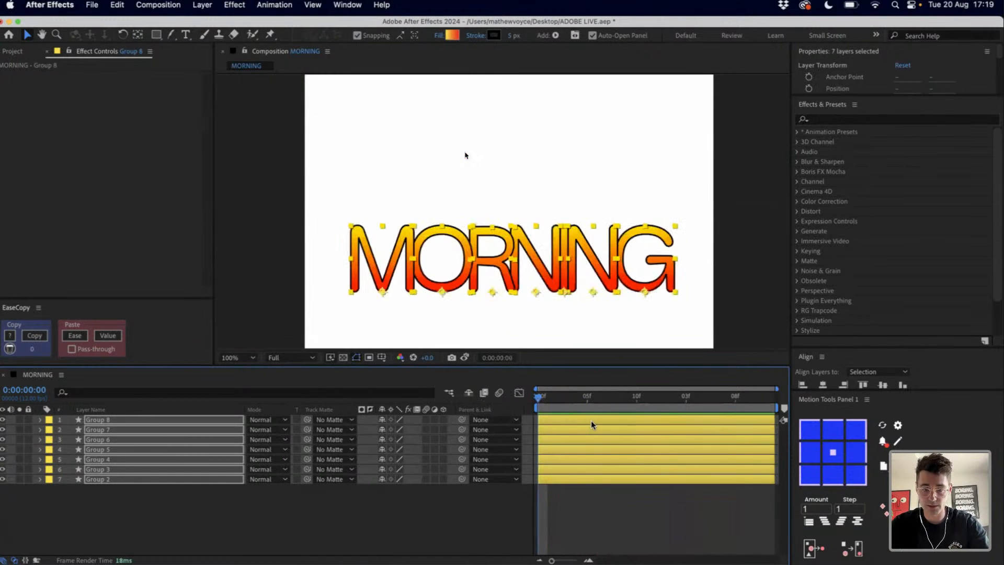
Inspect the path and scale keyframes of all the letter layers, then collapse their properties
{"action": "key", "text": "u"}
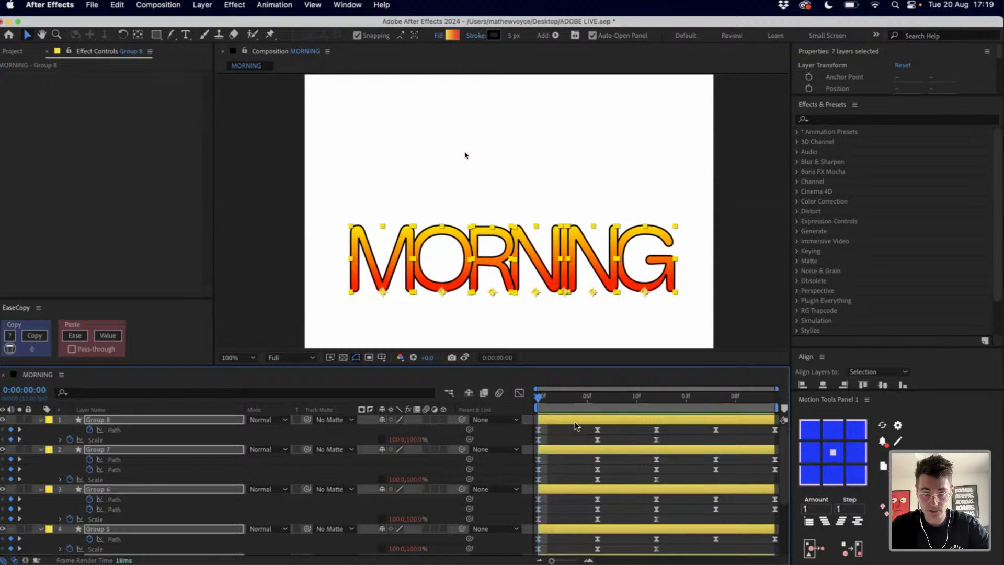
{"action": "left_click", "coordinate": [560, 425], "text": "super"}
{"action": "left_click", "coordinate": [560, 425]}
{"action": "scroll", "coordinate": [560, 425], "scroll_direction": "down", "scroll_amount": 5}
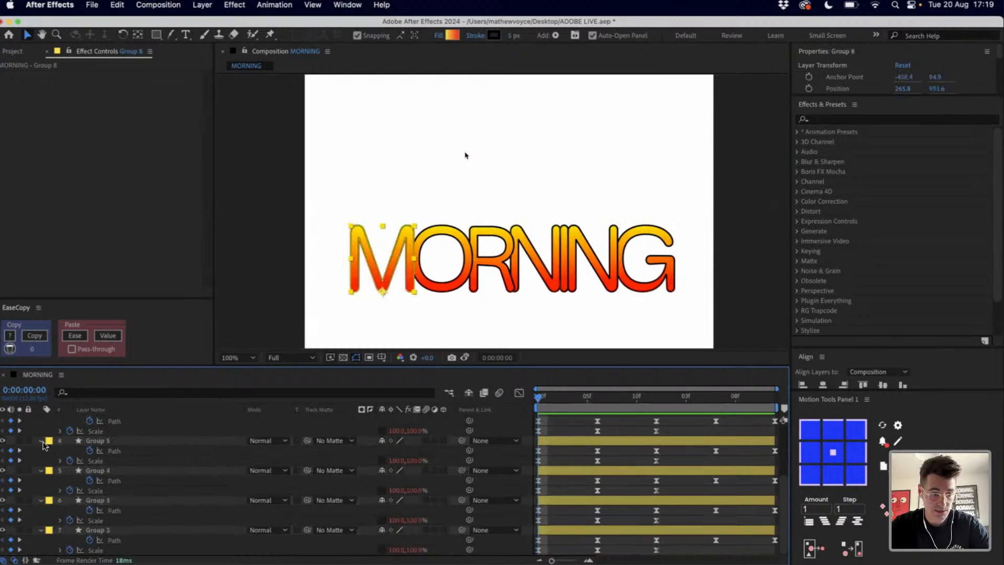
{"action": "key", "text": "super+a"}
{"action": "key", "text": "u"}
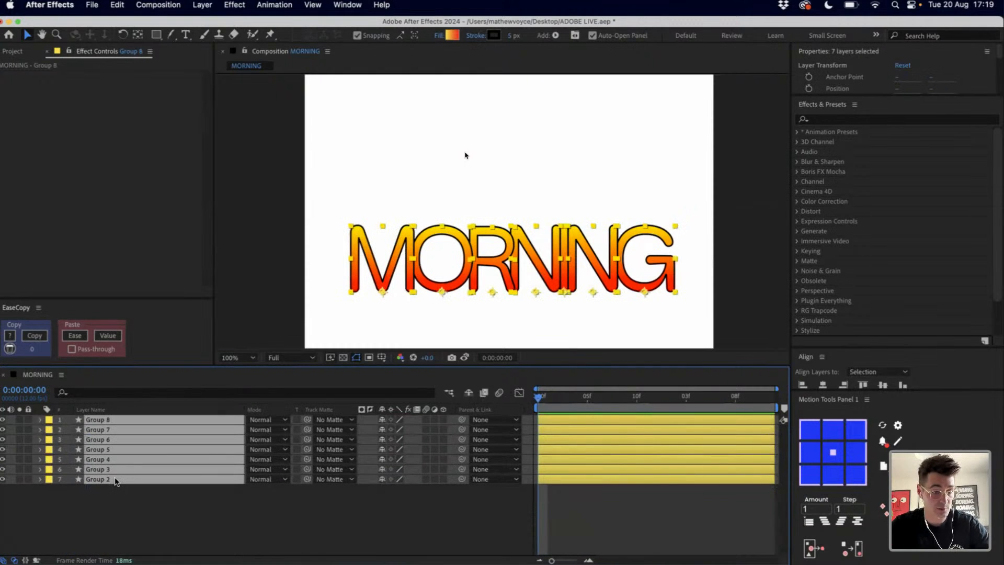
{"action": "left_click", "coordinate": [116, 480], "text": "super"}
{"action": "key", "text": "super+Right"}
{"action": "key", "text": "["}
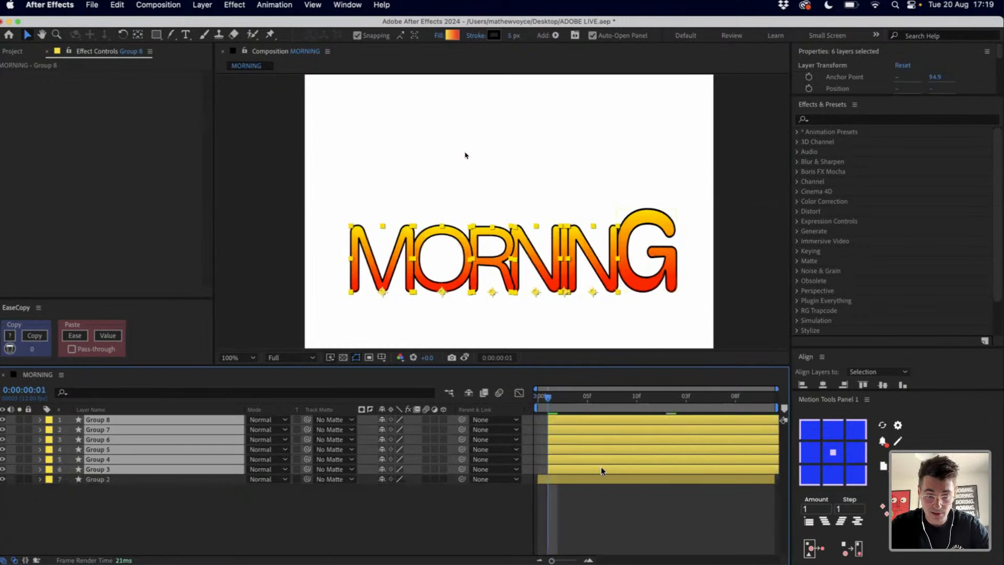
{"action": "left_click", "coordinate": [576, 465], "text": "super"}
{"action": "key", "text": "super+Right"}
{"action": "key", "text": "["}
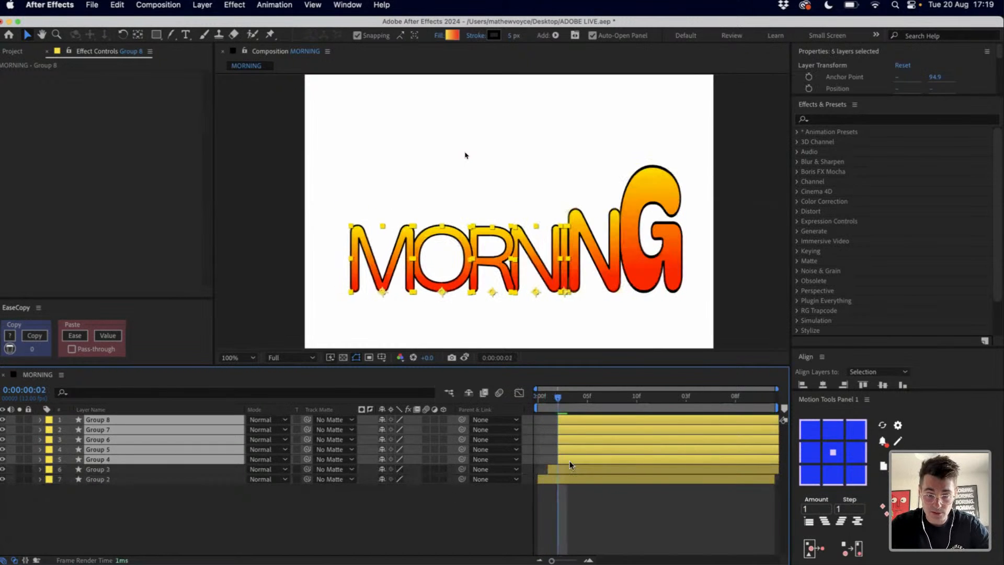
{"action": "key", "text": "super+z"}
{"action": "key", "text": "super+z"}
{"action": "key", "text": "super+Left"}
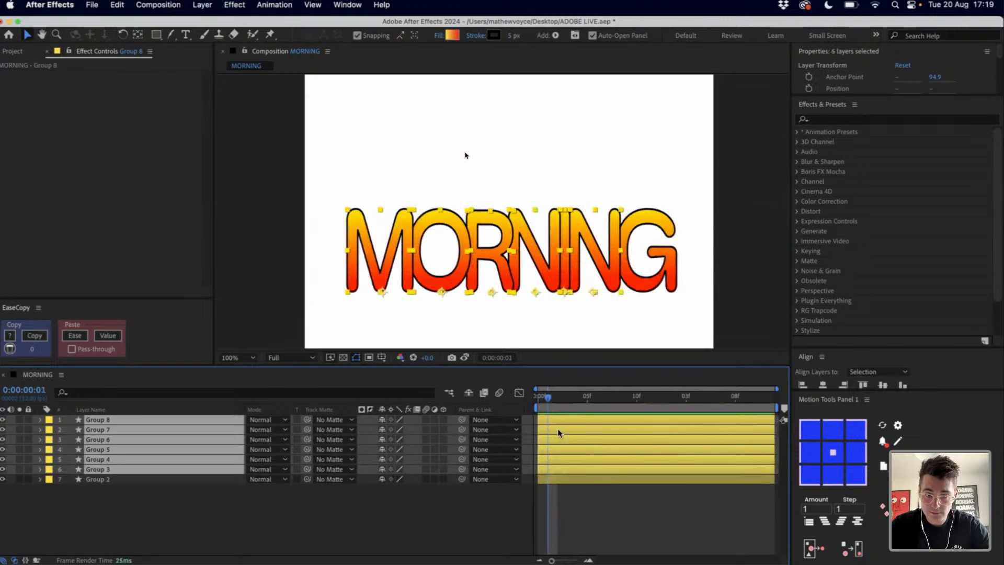
Keep the M layer at frame 0 and start the O layer at frame 1 and the R layer at frame 2
{"action": "left_click", "coordinate": [566, 480], "text": "super"}
{"action": "left_click", "coordinate": [545, 418], "text": "super"}
{"action": "key", "text": "["}
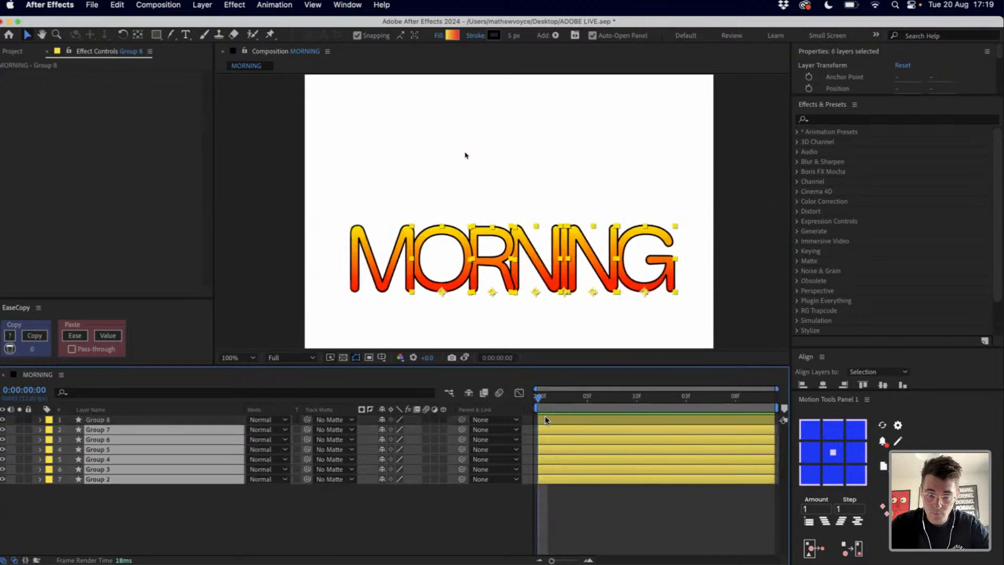
{"action": "left_click", "coordinate": [559, 426], "text": "super"}
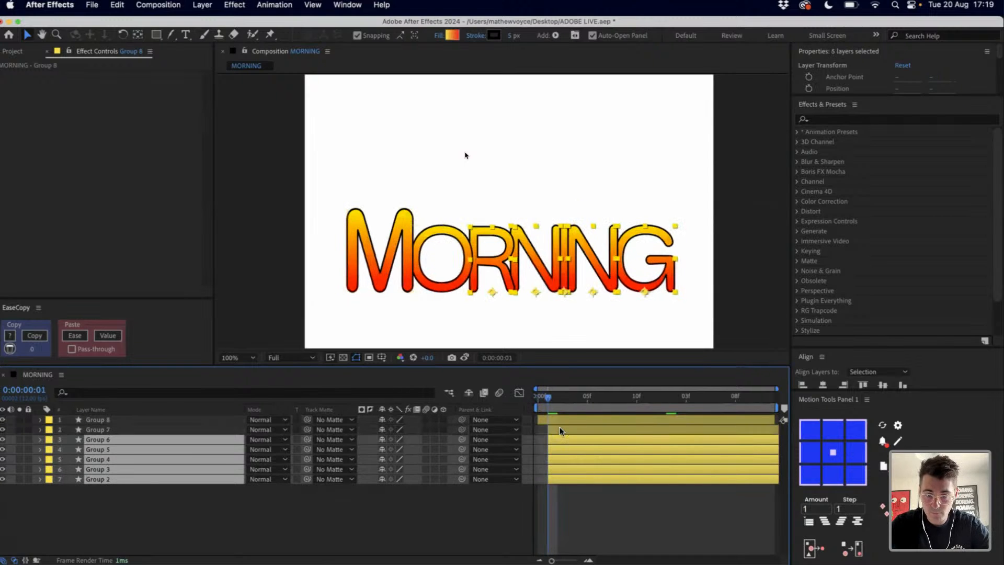
{"action": "key", "text": "super+Right"}
{"action": "key", "text": "["}
{"action": "left_click", "coordinate": [561, 435], "text": "super"}
Start the first N layer at frame 3, the I layer at frame 4, and the second N and G layers at frame 5
{"action": "key", "text": "super+Right"}
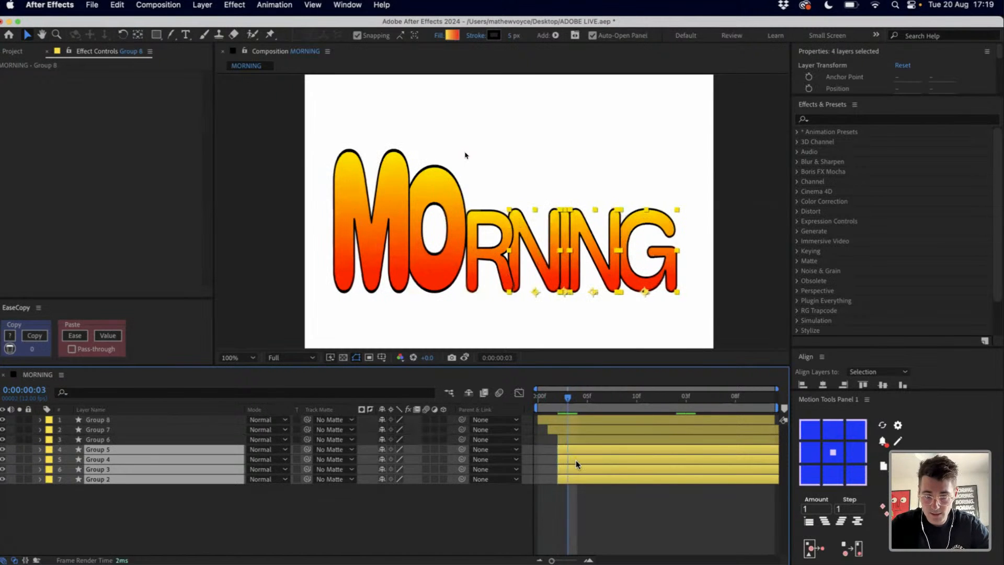
{"action": "key", "text": "["}
{"action": "left_click", "coordinate": [582, 447], "text": "super"}
{"action": "key", "text": "super+Right"}
{"action": "key", "text": "["}
{"action": "left_click", "coordinate": [587, 460], "text": "super"}
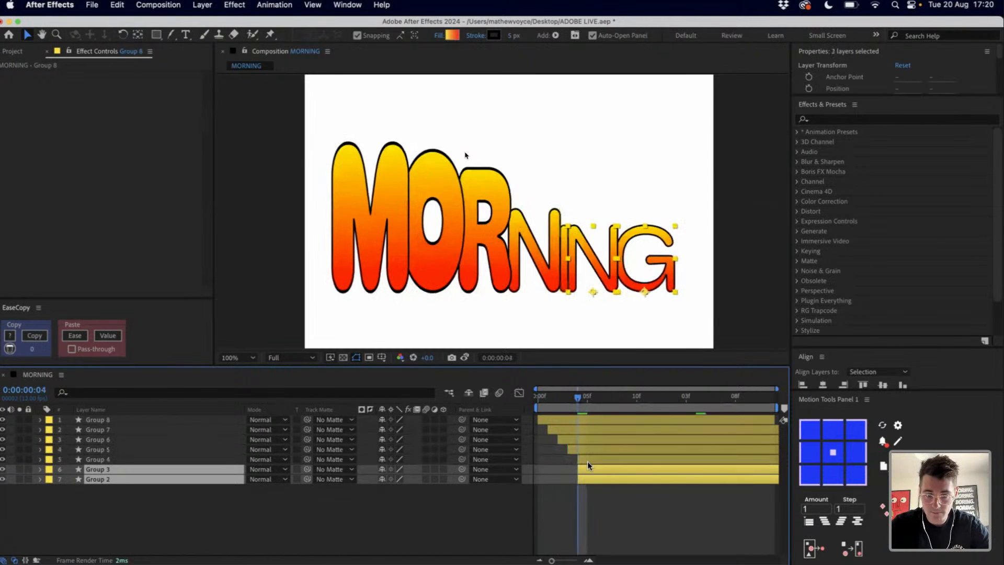
{"action": "key", "text": "super+Right"}
{"action": "key", "text": "["}
{"action": "left_click", "coordinate": [600, 466], "text": "super"}
{"action": "key", "text": "super+Right"}
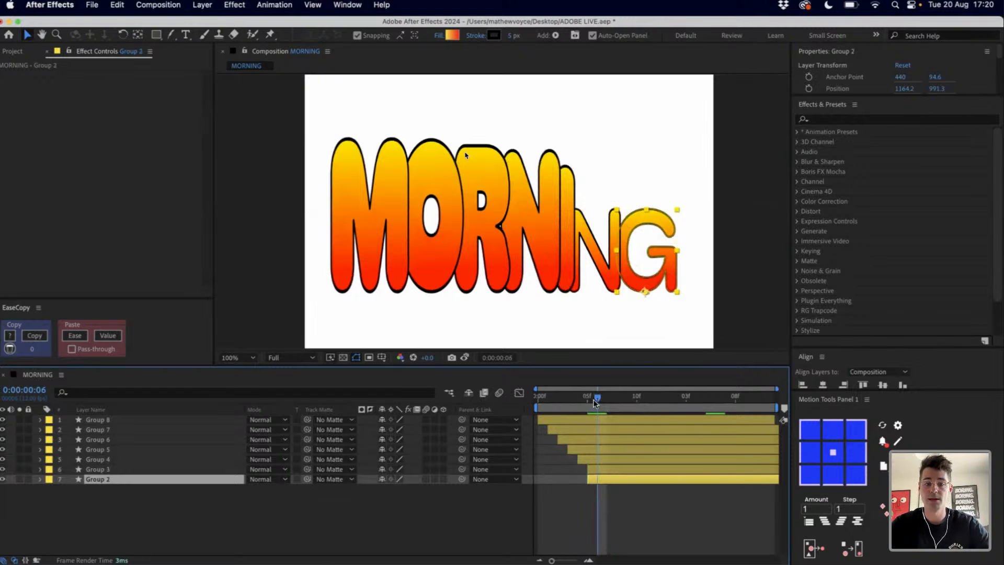
Shift all seven letter layers five frames earlier, extend their ends to the end of the composition, and play back the loop
{"action": "key", "text": "super+a"}
{"action": "left_click_drag", "start_coordinate": [601, 421], "coordinate": [551, 417]}
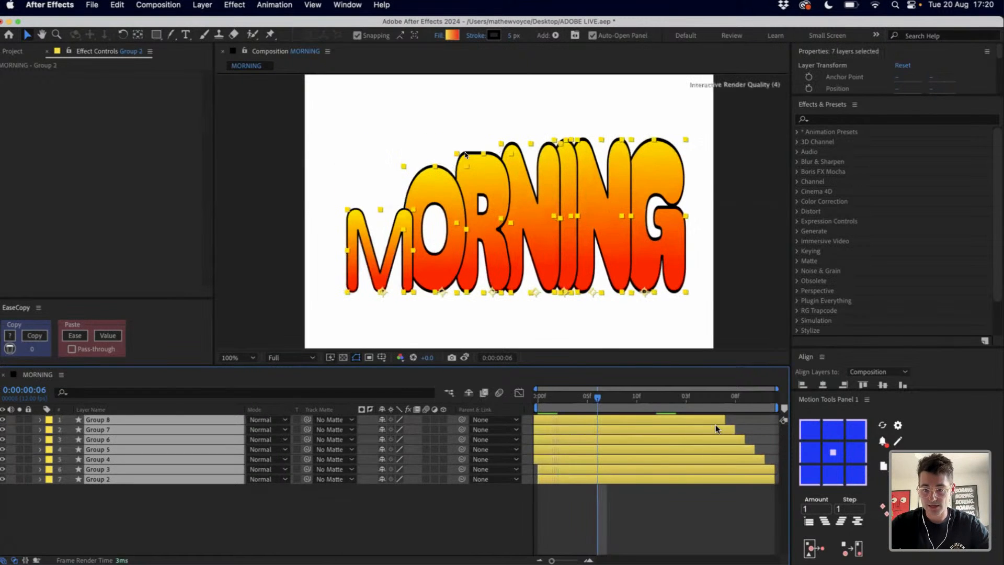
{"action": "left_click_drag", "start_coordinate": [776, 415], "coordinate": [822, 420]}
{"action": "key", "text": "space"}
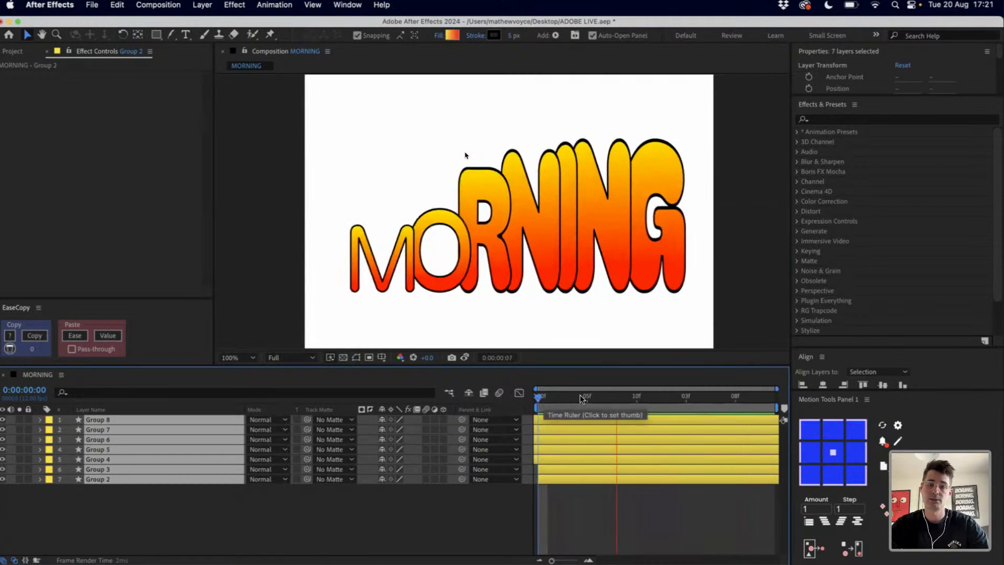
{"action": "key", "text": "space"}
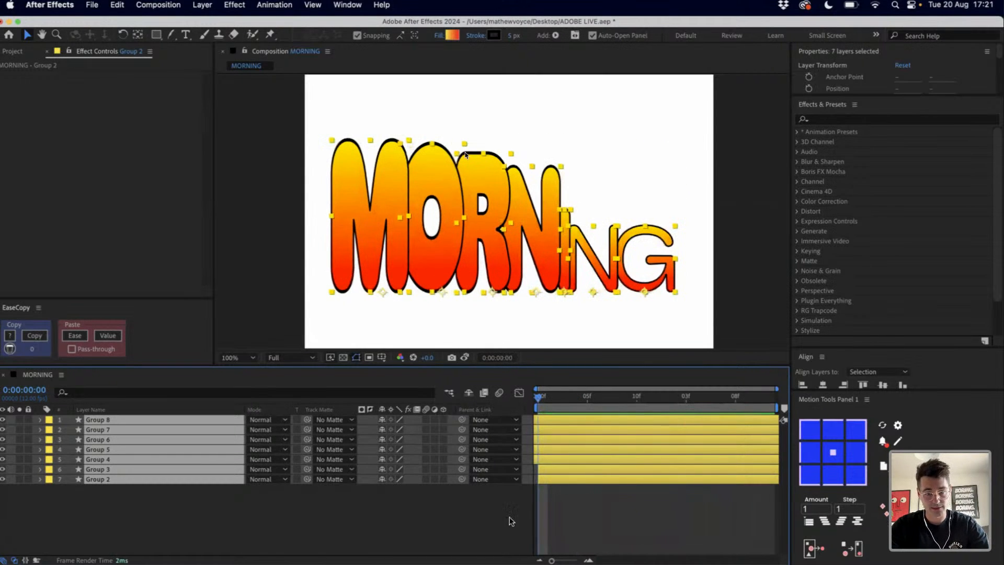
Check the stroke thickness across the letters, then set the stroke width of all seven letter layers to 0 px
{"action": "left_click", "coordinate": [511, 521]}
{"action": "key", "text": "period"}
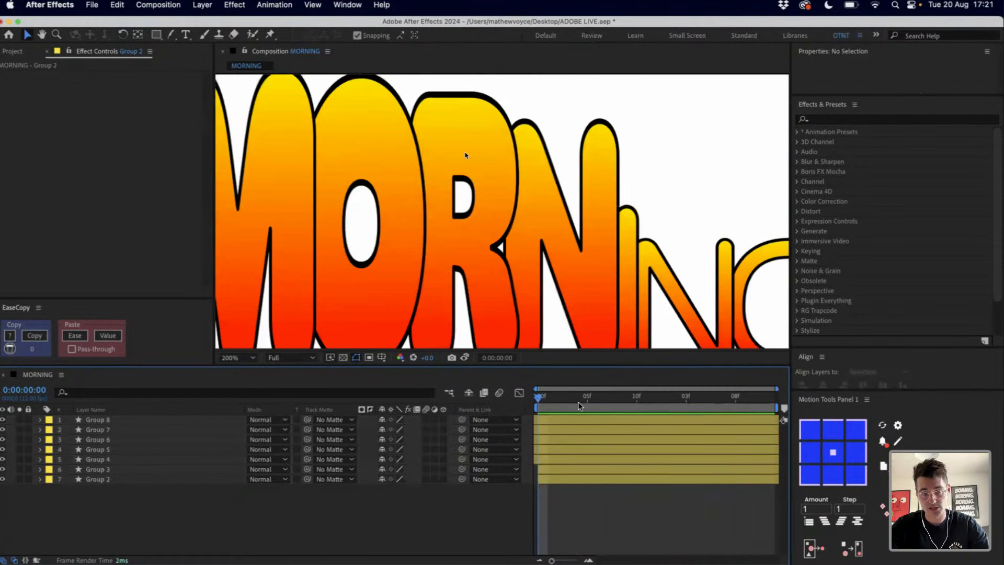
{"action": "left_click_drag", "start_coordinate": [579, 406], "coordinate": [636, 406]}
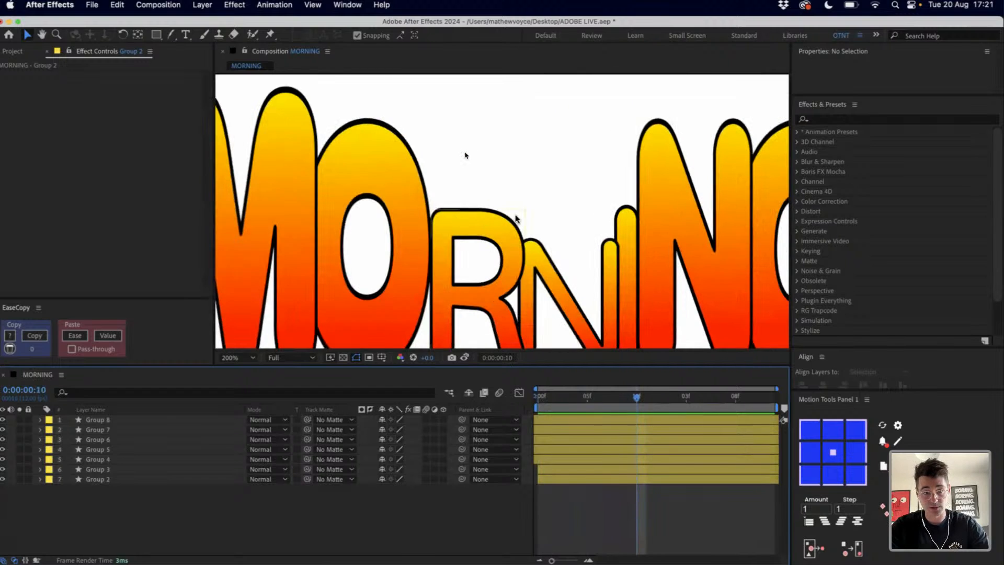
{"action": "left_click", "coordinate": [444, 211]}
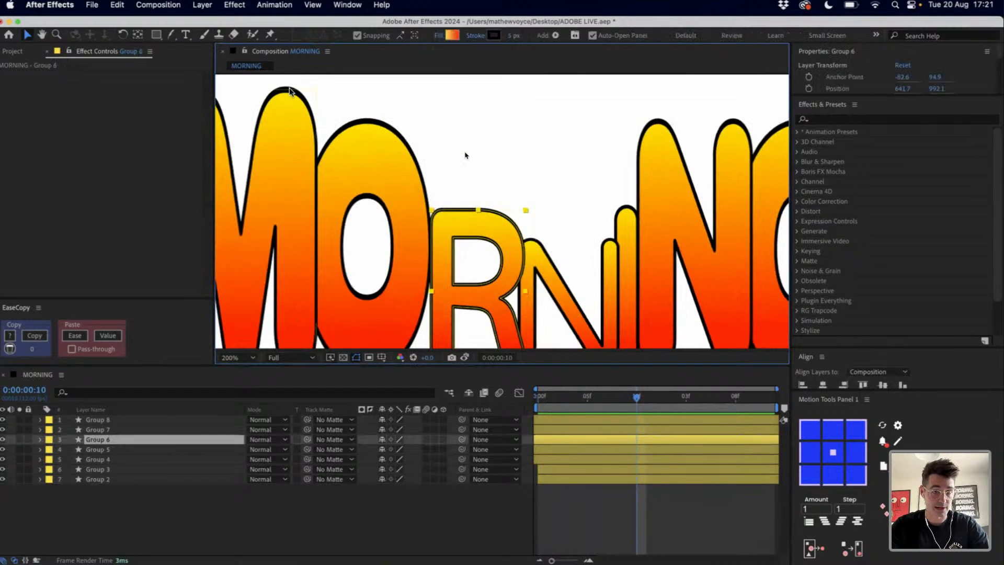
{"action": "left_click", "coordinate": [567, 421]}
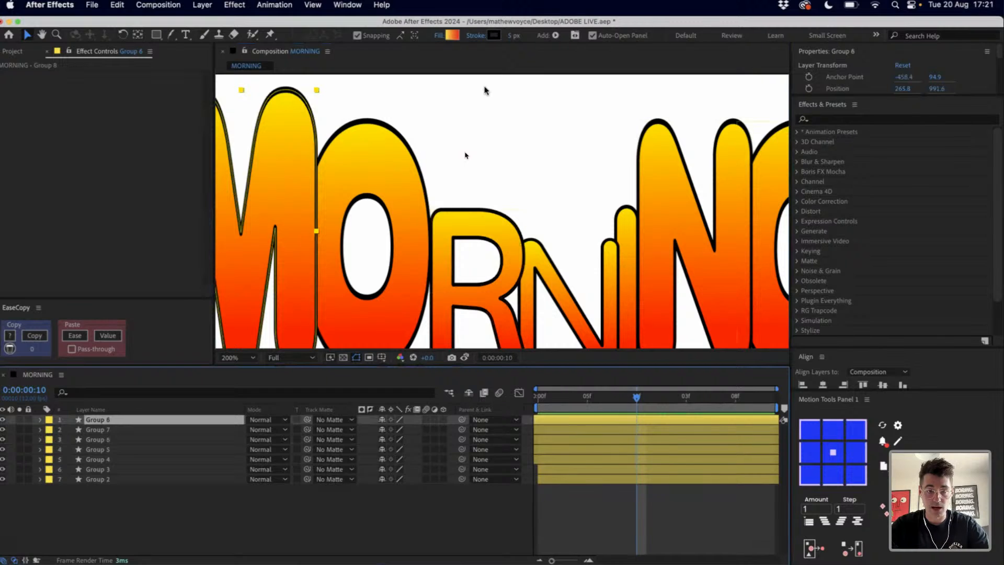
{"action": "key", "text": "super+a"}
{"action": "left_click_drag", "start_coordinate": [499, 35], "coordinate": [233, 37]}
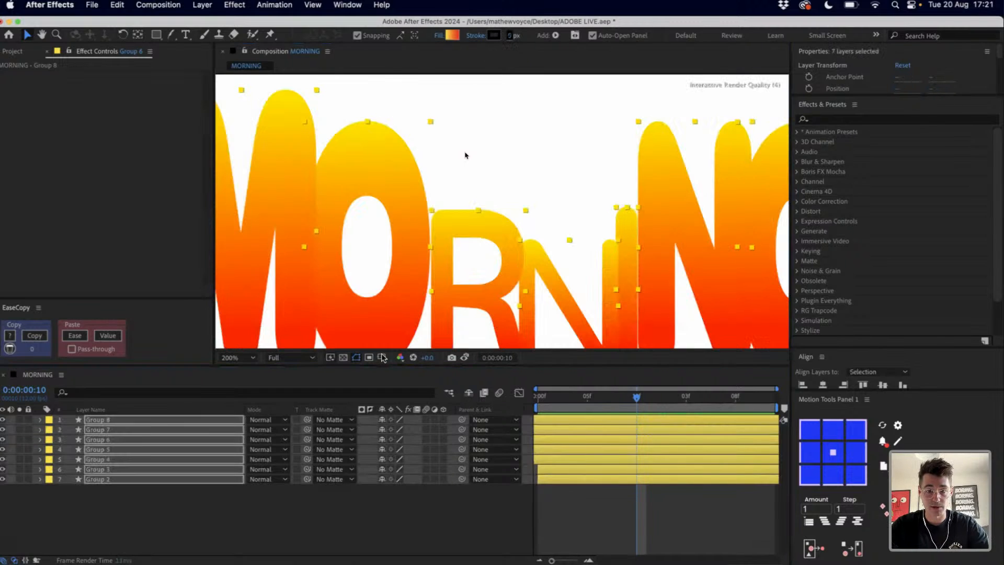
Add a Stroke layer style to the M layer and expand its settings
{"action": "left_click", "coordinate": [222, 496]}
{"action": "right_click", "coordinate": [103, 423]}
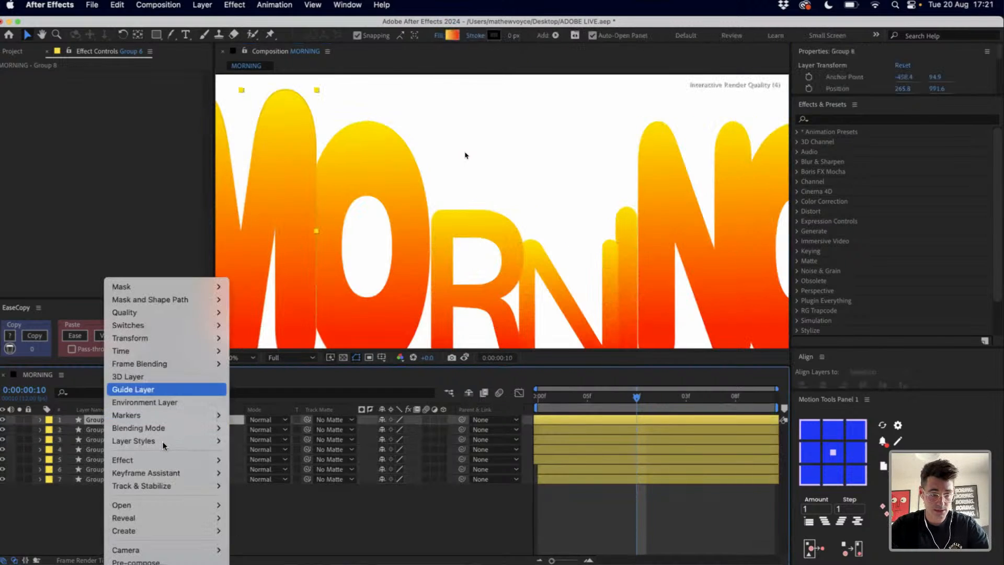
{"action": "mouse_move", "coordinate": [133, 440]}
{"action": "left_click", "coordinate": [248, 564]}
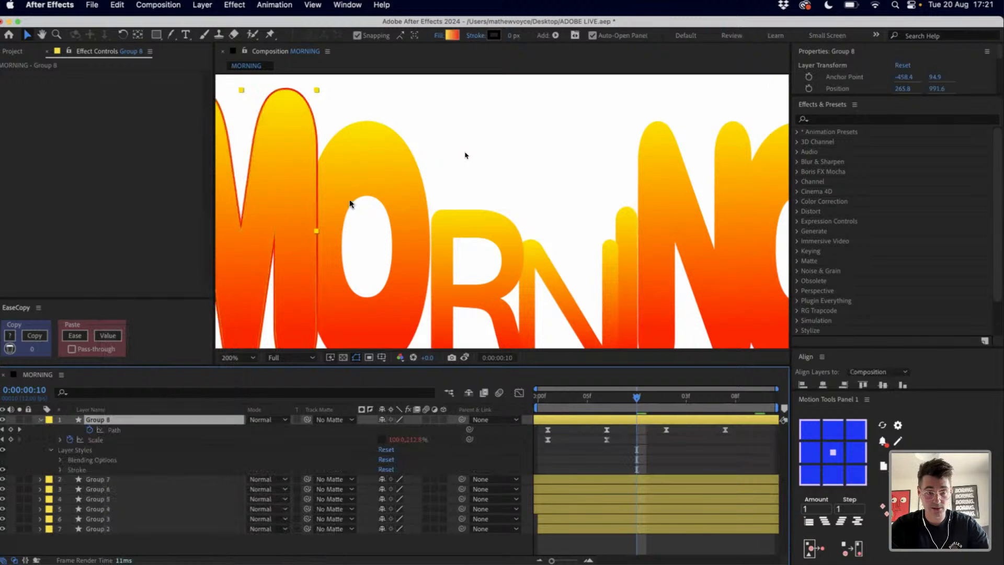
{"action": "left_click_drag", "start_coordinate": [433, 237], "coordinate": [586, 237]}
{"action": "left_click", "coordinate": [60, 469]}
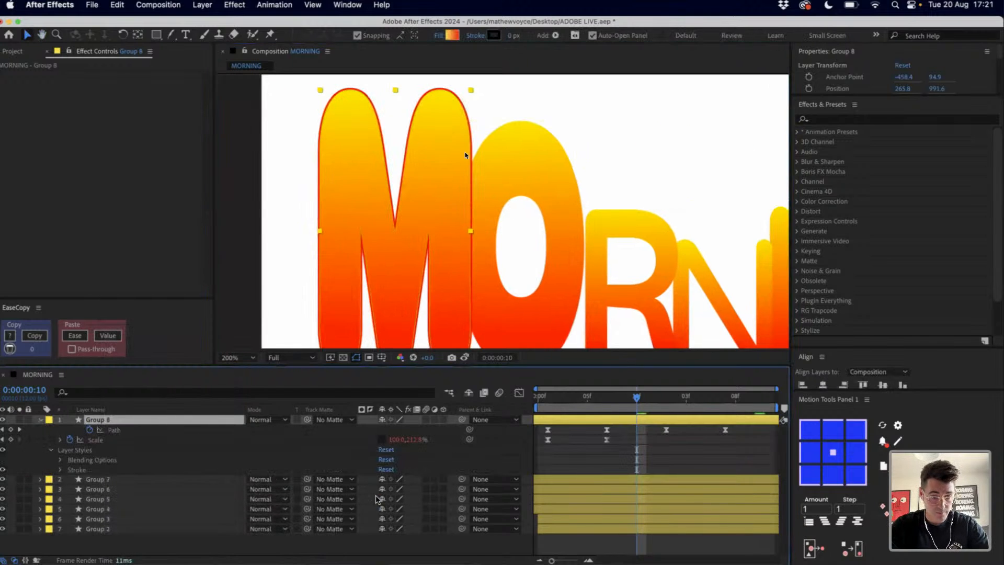
Set the M layer's stroke style to colour 000000, position Center and size 6.6, then preview the result
{"action": "left_click", "coordinate": [385, 489]}
{"action": "type", "text": "000000"}
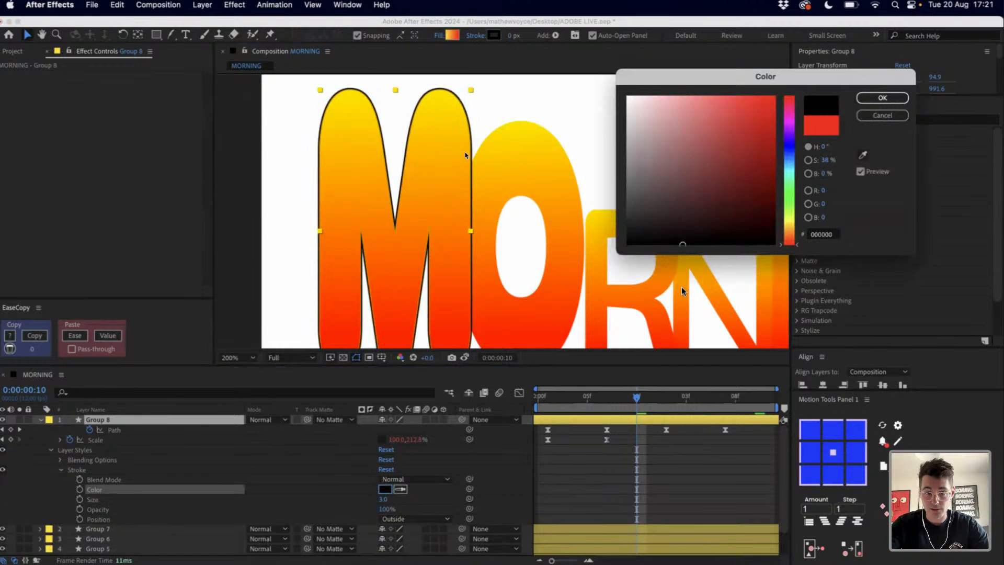
{"action": "key", "text": "Return"}
{"action": "left_click", "coordinate": [408, 522]}
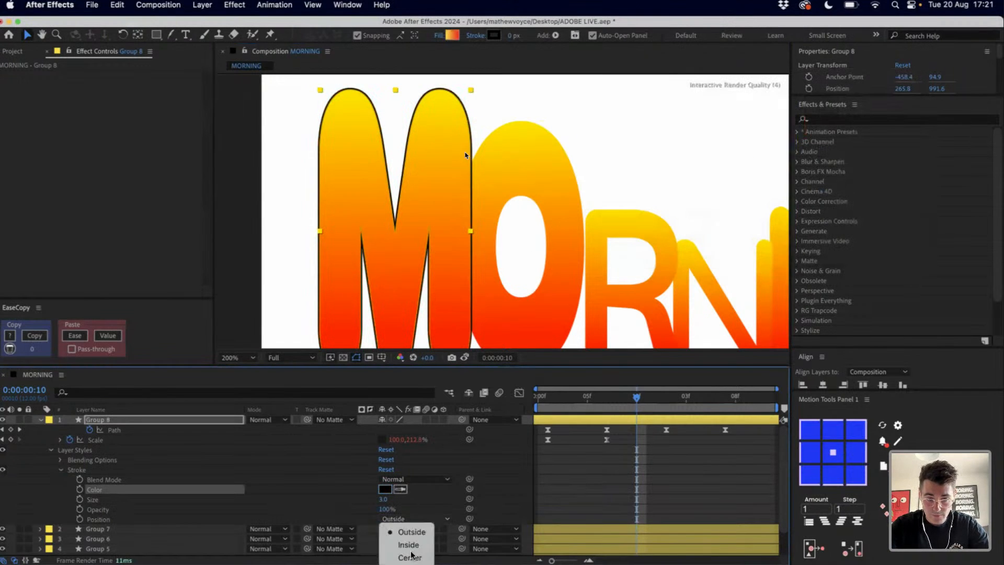
{"action": "left_click", "coordinate": [410, 555]}
{"action": "left_click_drag", "start_coordinate": [383, 498], "coordinate": [405, 499]}
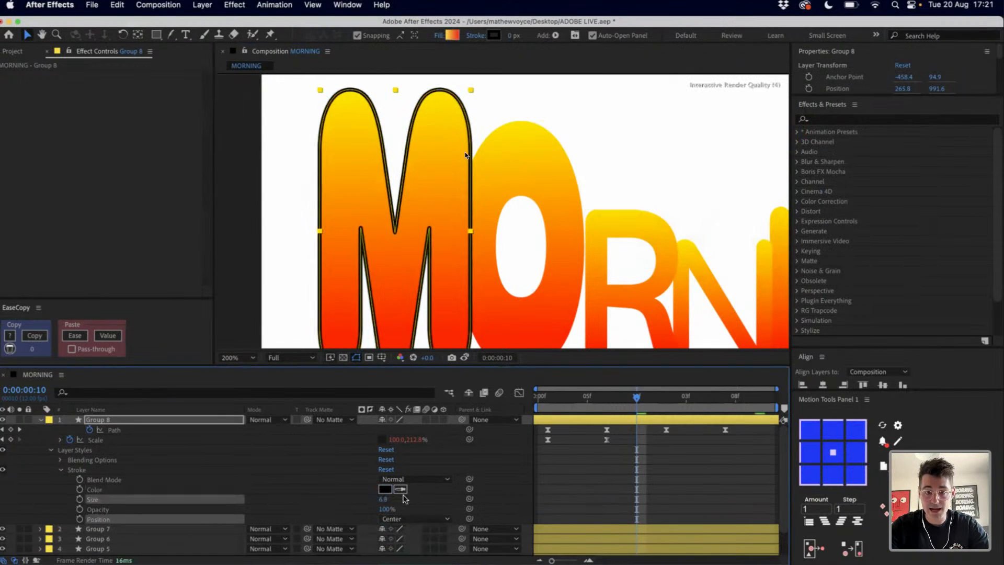
{"action": "key", "text": "space"}
{"action": "key", "text": "/"}
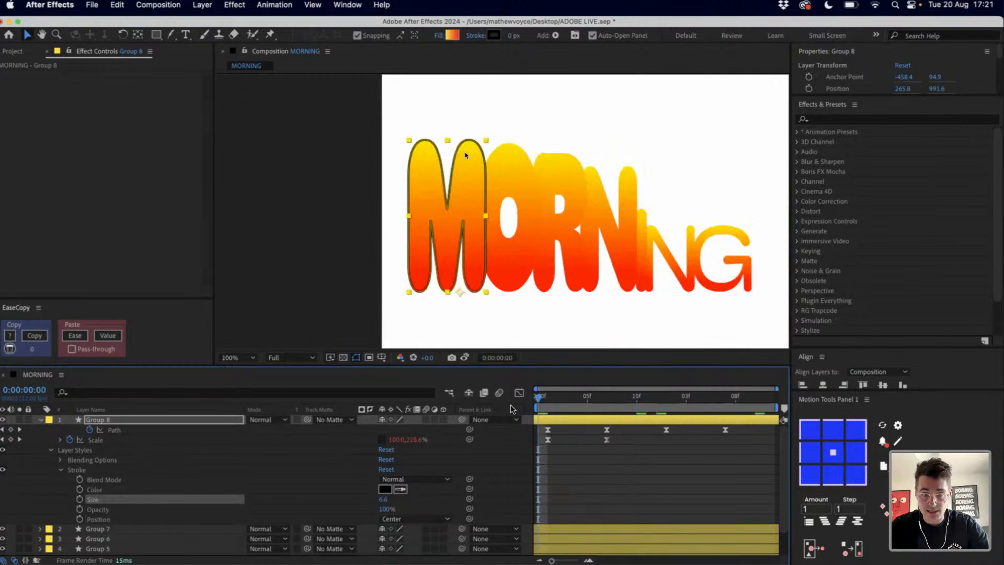
{"action": "key", "text": "space"}
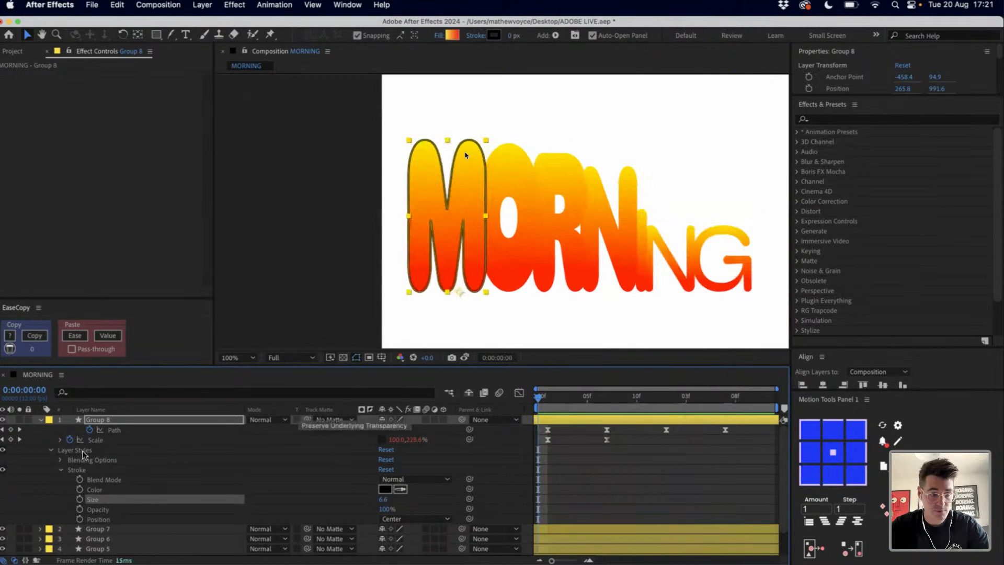
Copy the M layer's layer styles and paste them onto all seven letter layers
{"action": "left_click", "coordinate": [77, 450]}
{"action": "key", "text": "super+grave"}
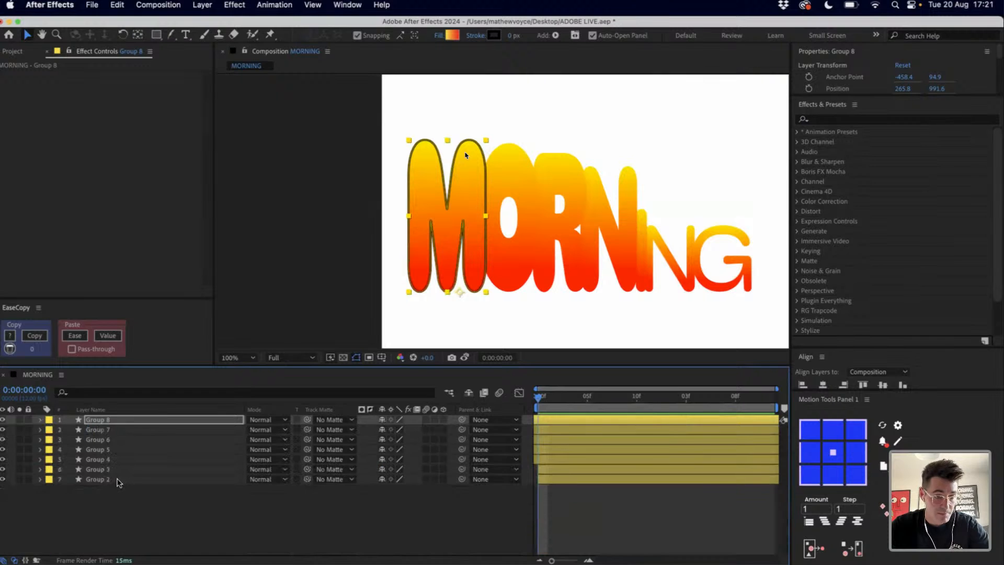
{"action": "left_click", "coordinate": [117, 479], "text": "shift"}
{"action": "left_click", "coordinate": [132, 519]}
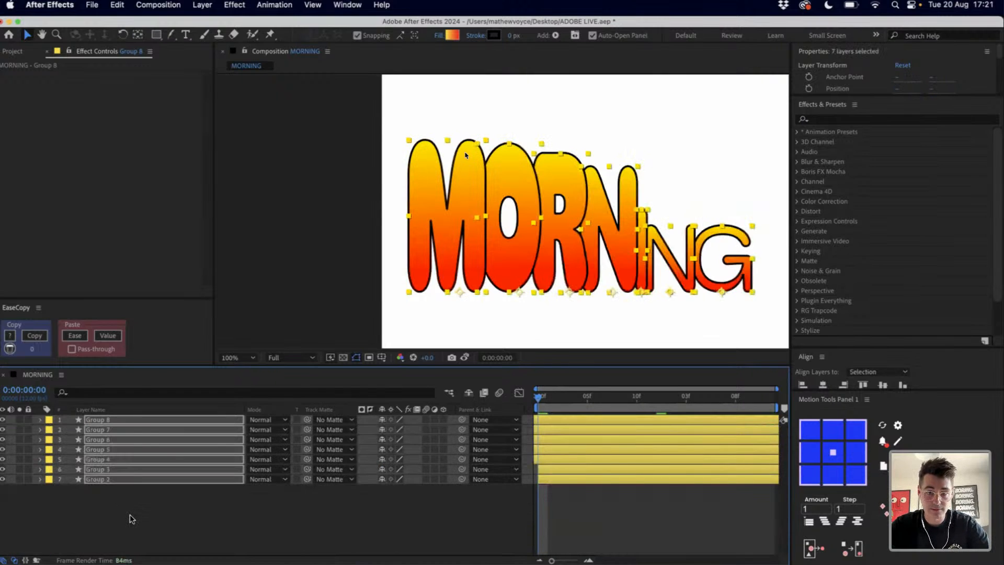
Rename the bottom layer G and the layer directly above it N
{"action": "left_click", "coordinate": [100, 477]}
{"action": "key", "text": "Return"}
{"action": "type", "text": "G"}
{"action": "key", "text": "Return"}
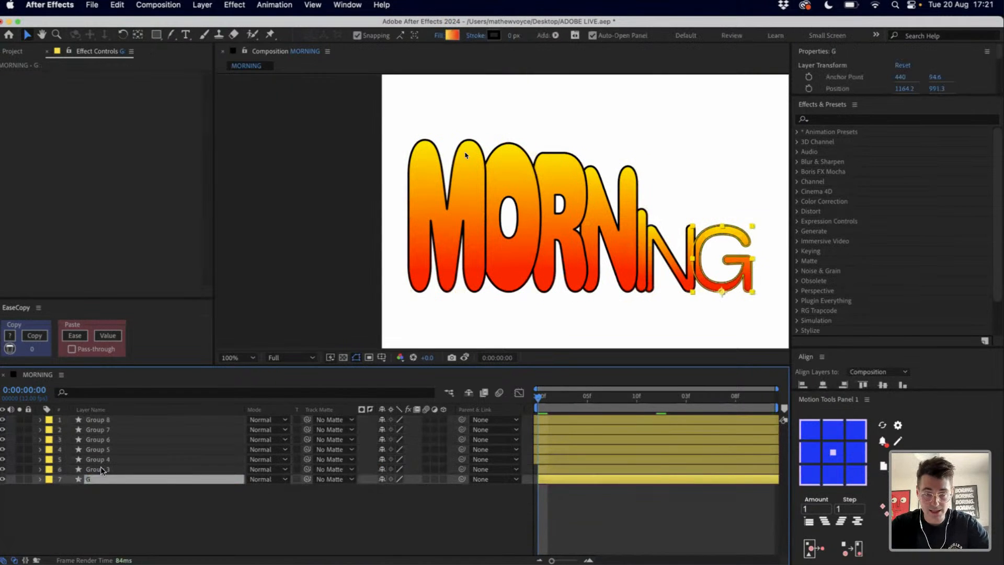
{"action": "left_click", "coordinate": [103, 470]}
{"action": "key", "text": "Return"}
{"action": "type", "text": "N"}
{"action": "key", "text": "Return"}
Rename the Group 4 layer I and the Group 5 layer N
{"action": "left_click", "coordinate": [99, 459]}
{"action": "key", "text": "Return"}
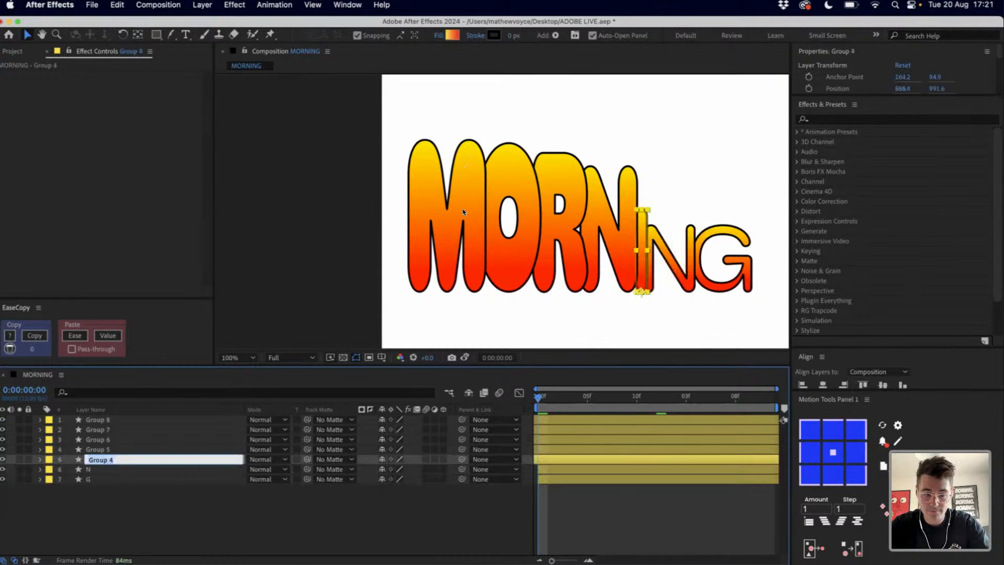
{"action": "type", "text": "I"}
{"action": "key", "text": "Return"}
{"action": "left_click", "coordinate": [100, 451]}
{"action": "type", "text": "N"}
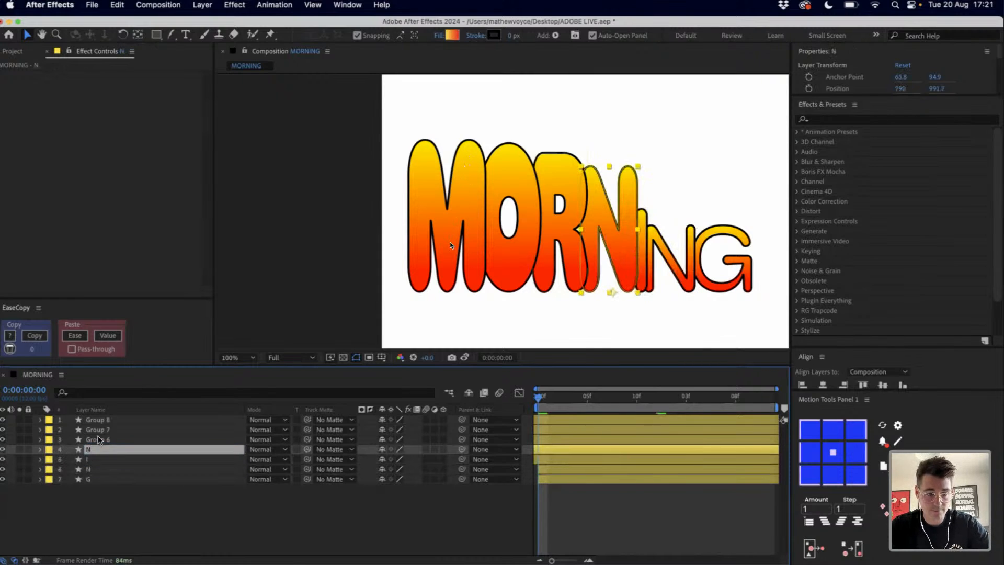
{"action": "key", "text": "Return"}
Rename the Group 6, Group 7 and Group 8 layers R, O and M respectively
{"action": "left_click", "coordinate": [99, 439]}
{"action": "key", "text": "Return"}
{"action": "type", "text": "R"}
{"action": "key", "text": "Return"}
{"action": "left_click", "coordinate": [99, 430]}
{"action": "key", "text": "Return"}
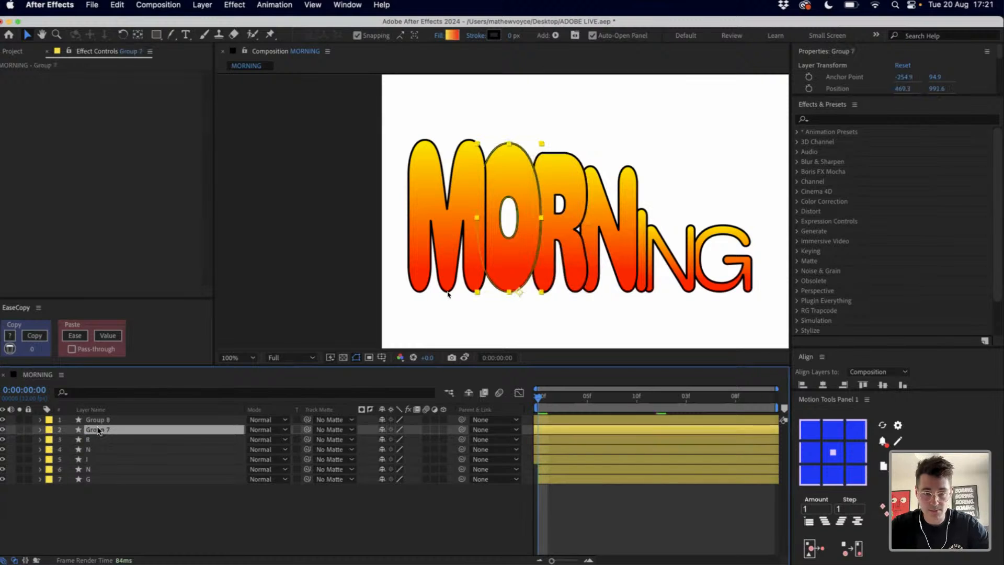
{"action": "type", "text": "O"}
{"action": "key", "text": "Return"}
{"action": "left_click", "coordinate": [99, 419]}
{"action": "key", "text": "Return"}
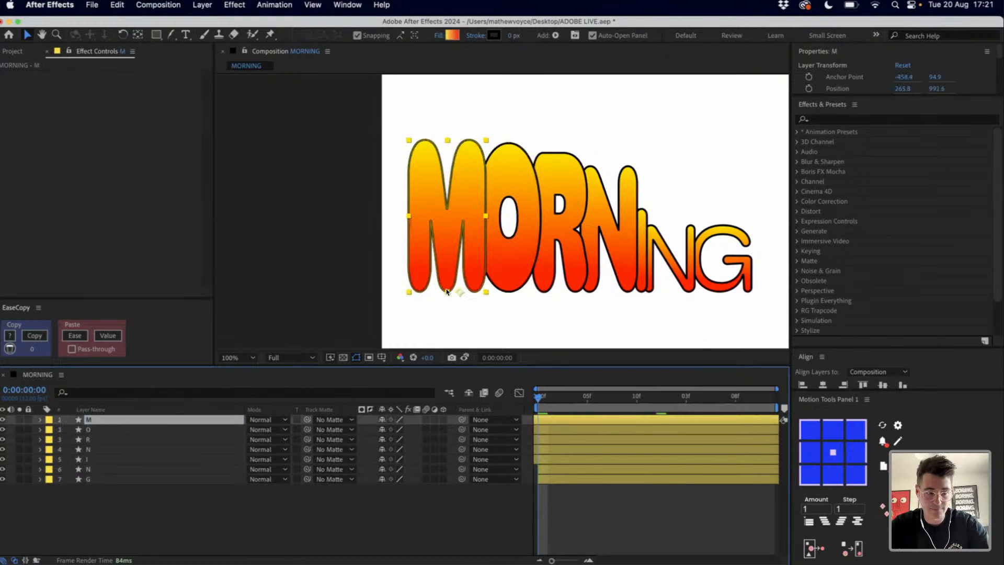
Set the label colour of all seven letter layers to Red and play back the animation
{"action": "left_click", "coordinate": [95, 471], "text": "shift"}
{"action": "left_click", "coordinate": [58, 479], "text": "shift"}
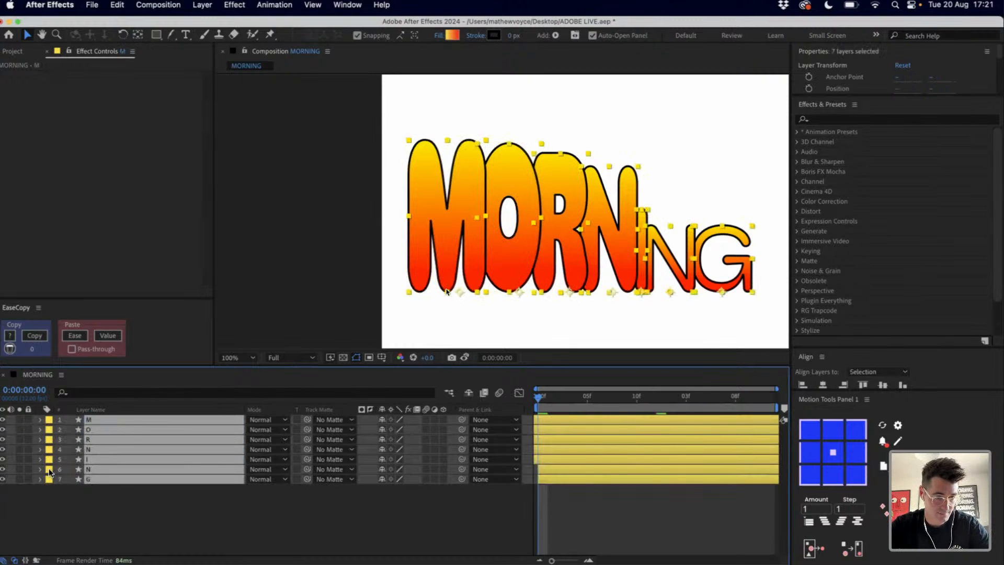
{"action": "left_click", "coordinate": [49, 479]}
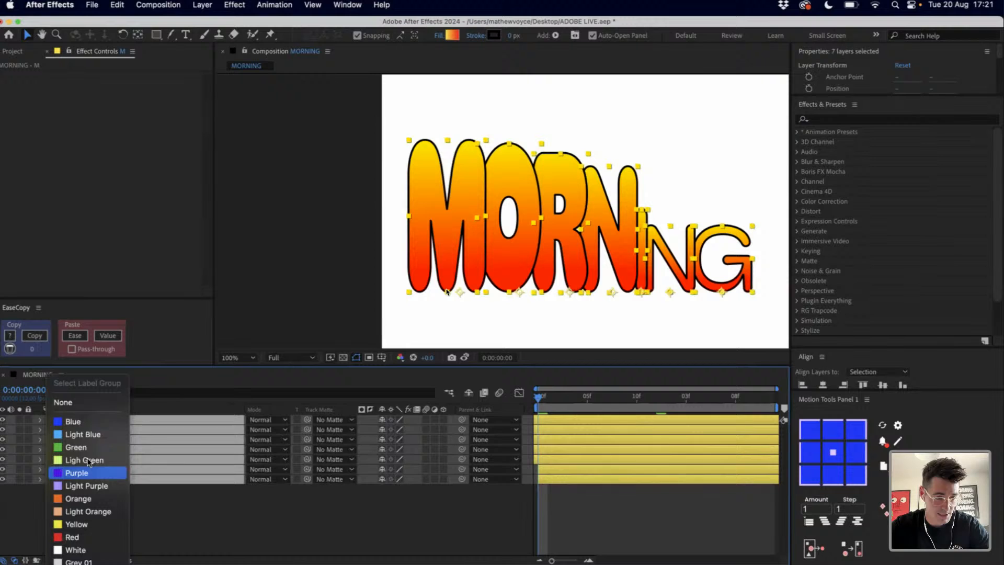
{"action": "left_click", "coordinate": [73, 534]}
{"action": "left_click", "coordinate": [437, 493]}
{"action": "key", "text": "Page_Down"}
{"action": "key", "text": "Page_Down"}
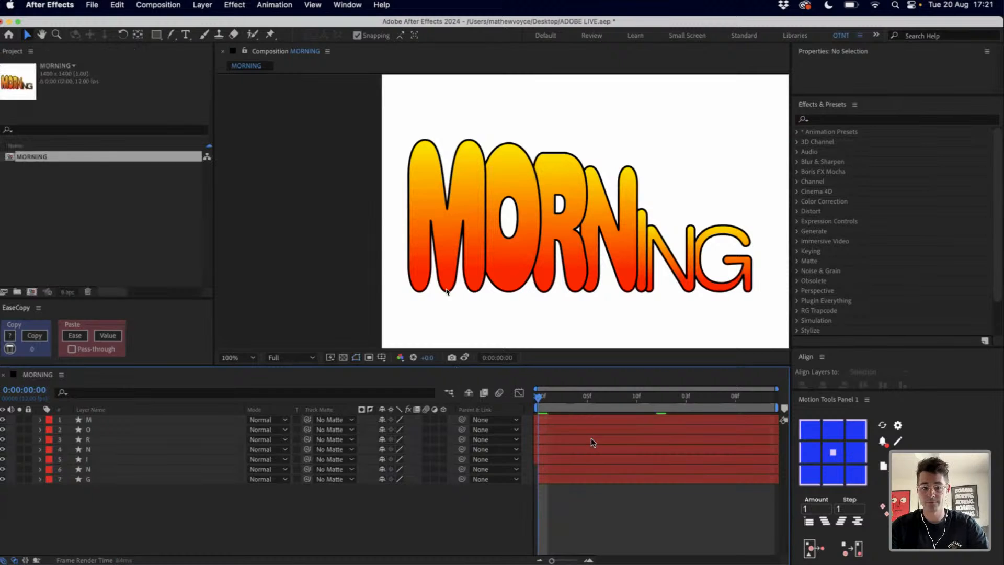
{"action": "key", "text": "space"}
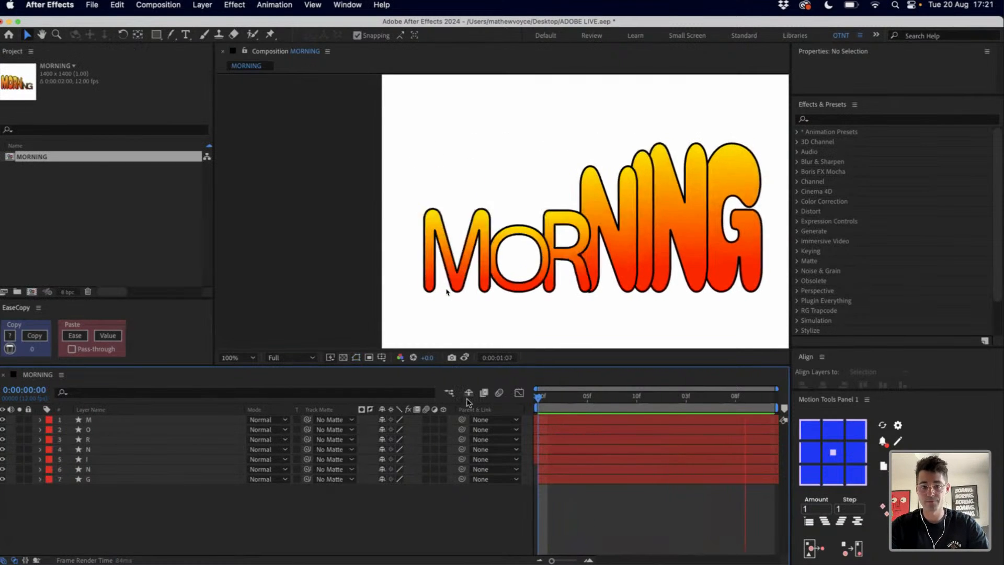
{"action": "key", "text": "space"}
Duplicate the MORNING composition and rename the copy MORNING_STICKER
{"action": "left_click_drag", "start_coordinate": [546, 297], "coordinate": [500, 294]}
{"action": "left_click", "coordinate": [33, 158]}
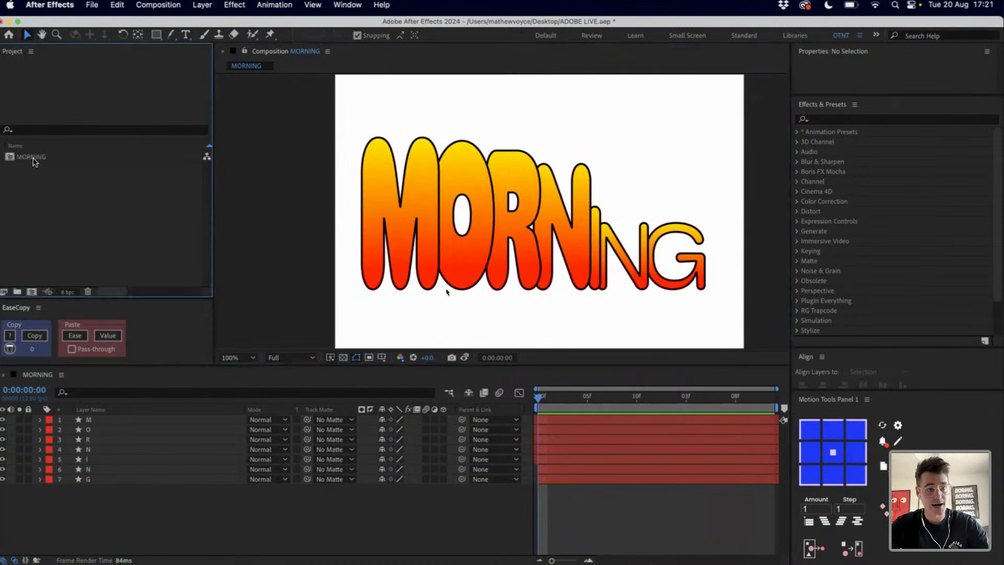
{"action": "key", "text": "super+d"}
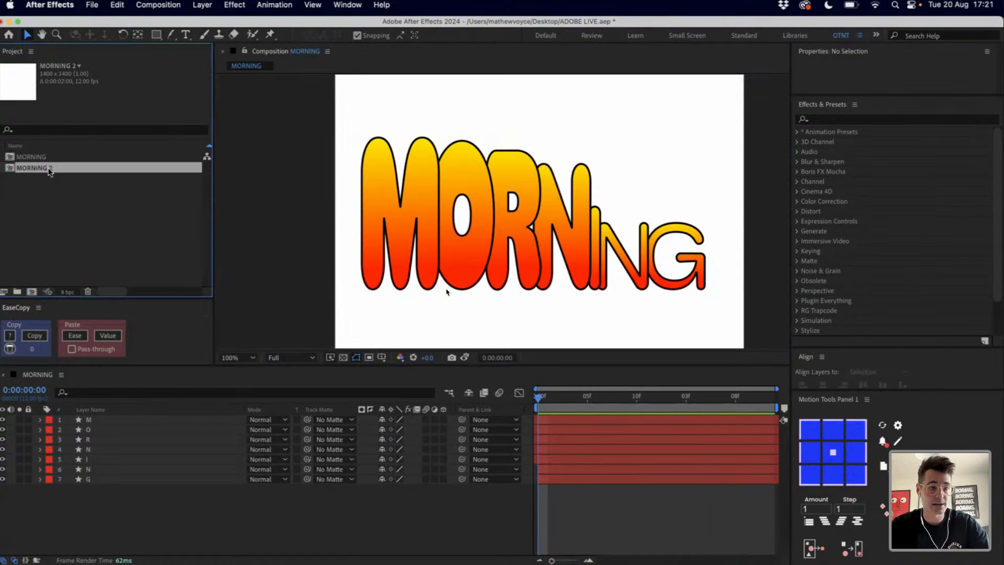
{"action": "key", "text": "Return"}
{"action": "key", "text": "Right"}
{"action": "key", "text": "BackSpace"}
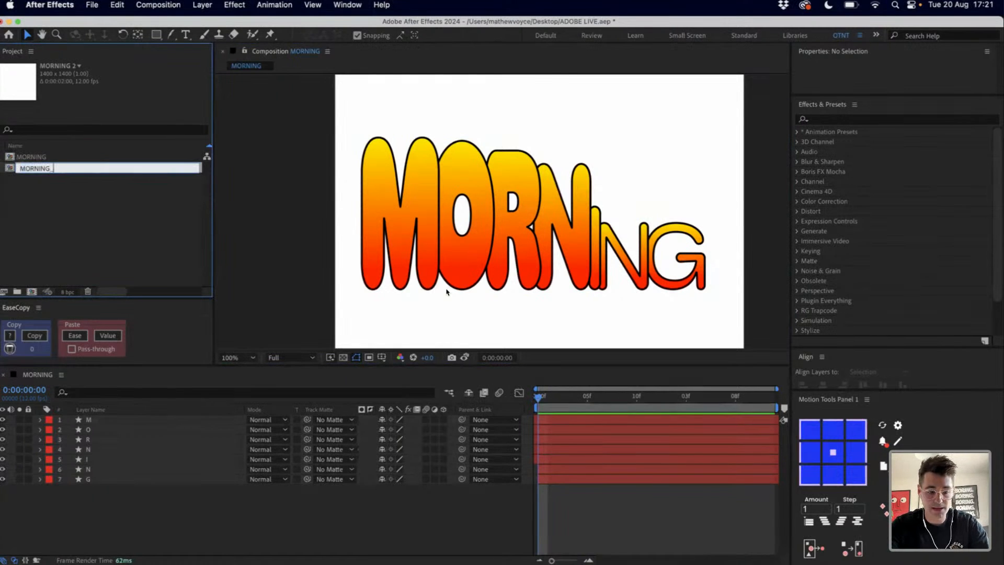
{"action": "type", "text": "_STICKER"}
{"action": "key", "text": "Return"}
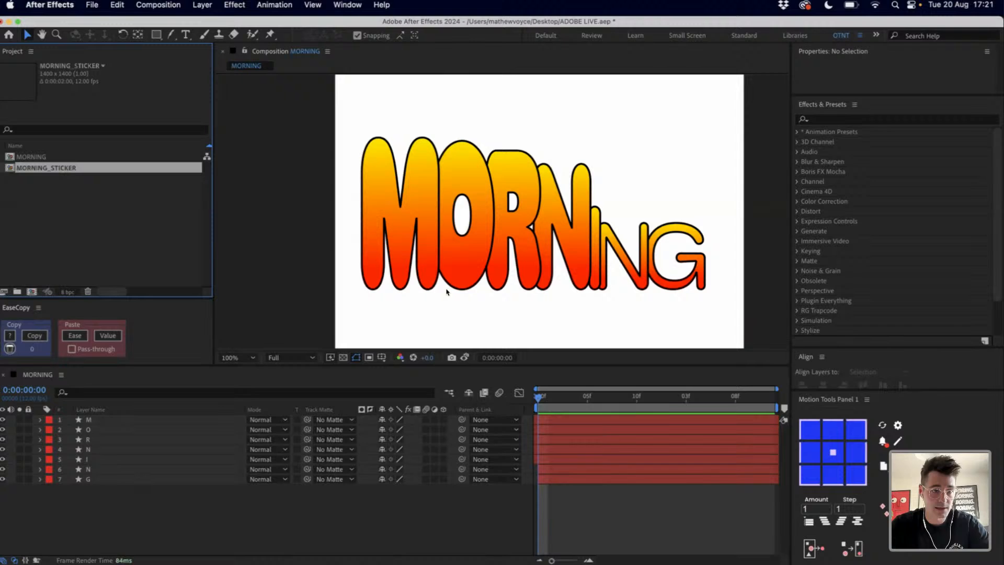
Delete all layers in the MORNING_STICKER composition and place the MORNING composition in it as a nested layer
{"action": "double_click", "coordinate": [87, 170]}
{"action": "key", "text": "super+a"}
{"action": "key", "text": "Delete"}
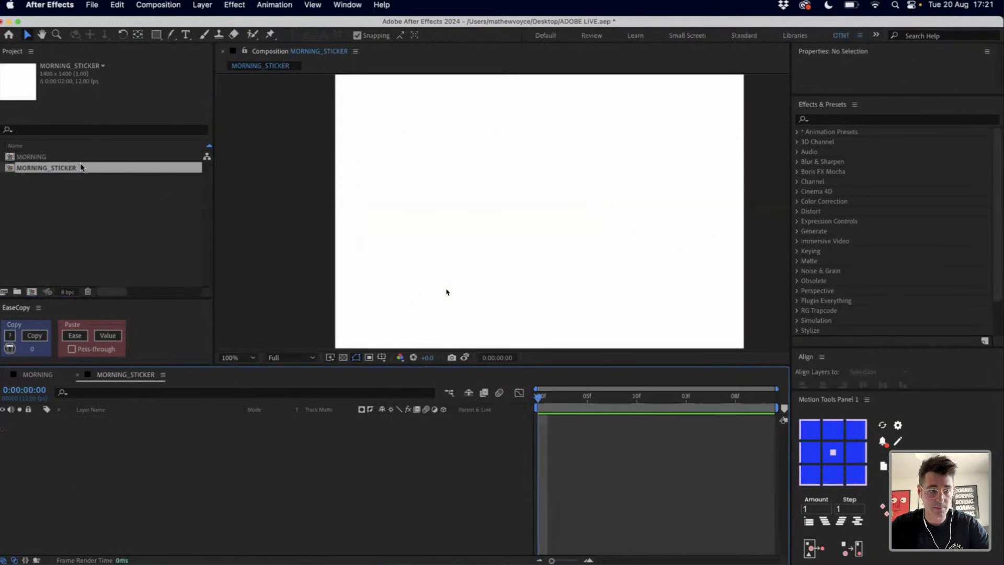
{"action": "left_click_drag", "start_coordinate": [67, 157], "coordinate": [540, 222]}
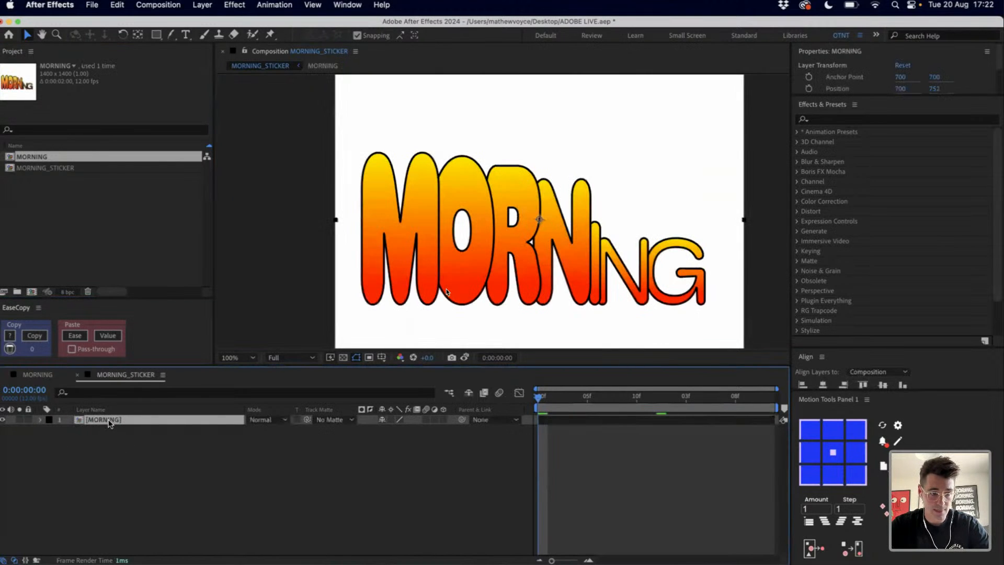
Set the background colour of the MORNING_STICKER composition to black
{"action": "key", "text": "super+k"}
{"action": "left_click", "coordinate": [721, 391]}
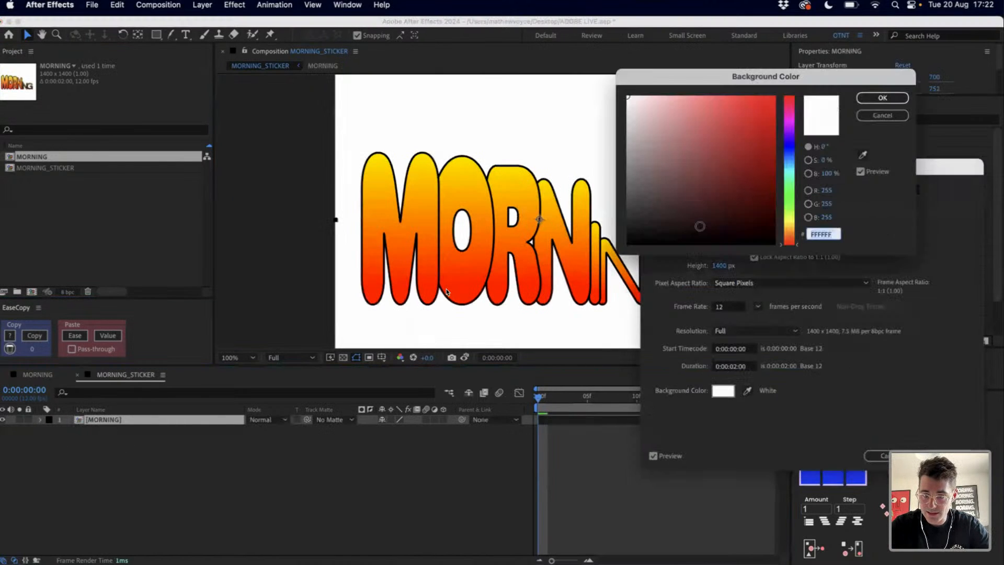
{"action": "left_click_drag", "start_coordinate": [687, 239], "coordinate": [673, 246]}
{"action": "left_click", "coordinate": [885, 96]}
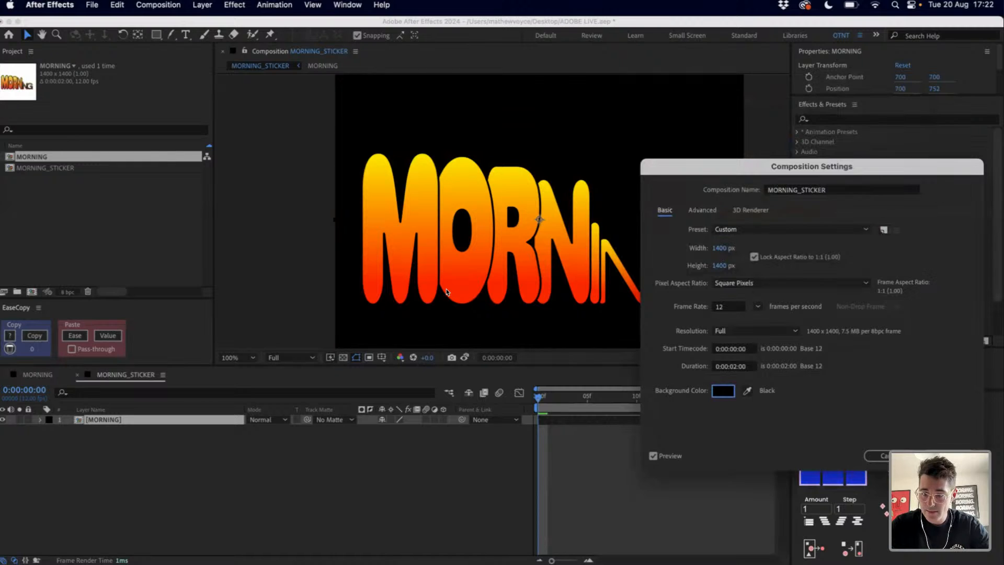
{"action": "key", "text": "Return"}
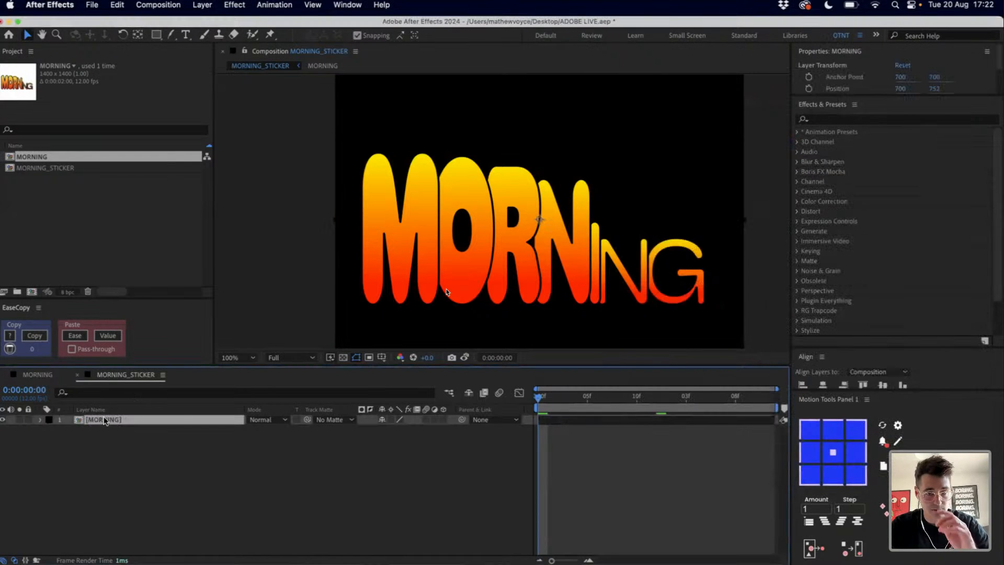
Duplicate the MORNING layer and add a Stroke layer style to the lower copy
{"action": "key", "text": "super+d"}
{"action": "left_click", "coordinate": [102, 430]}
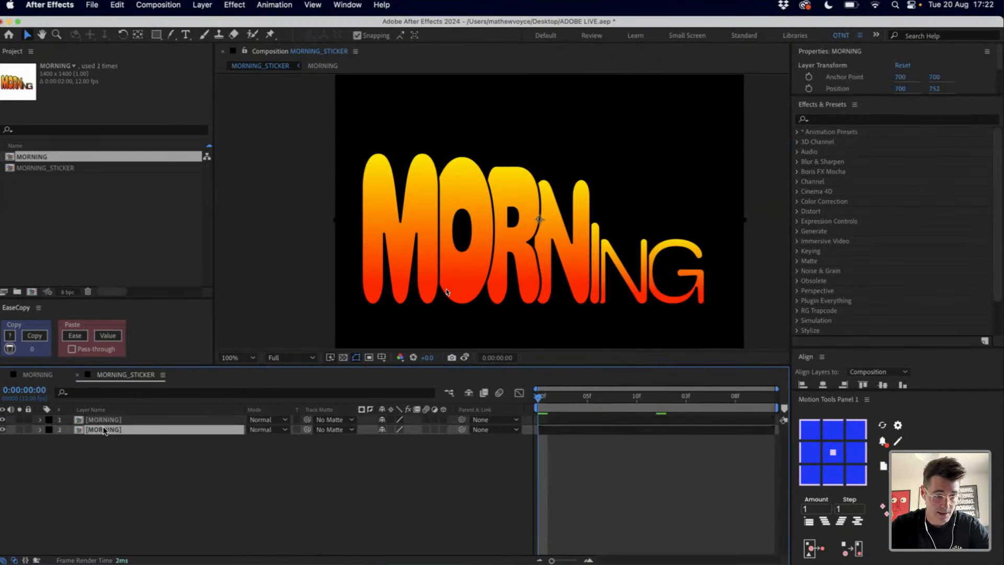
{"action": "right_click", "coordinate": [103, 430]}
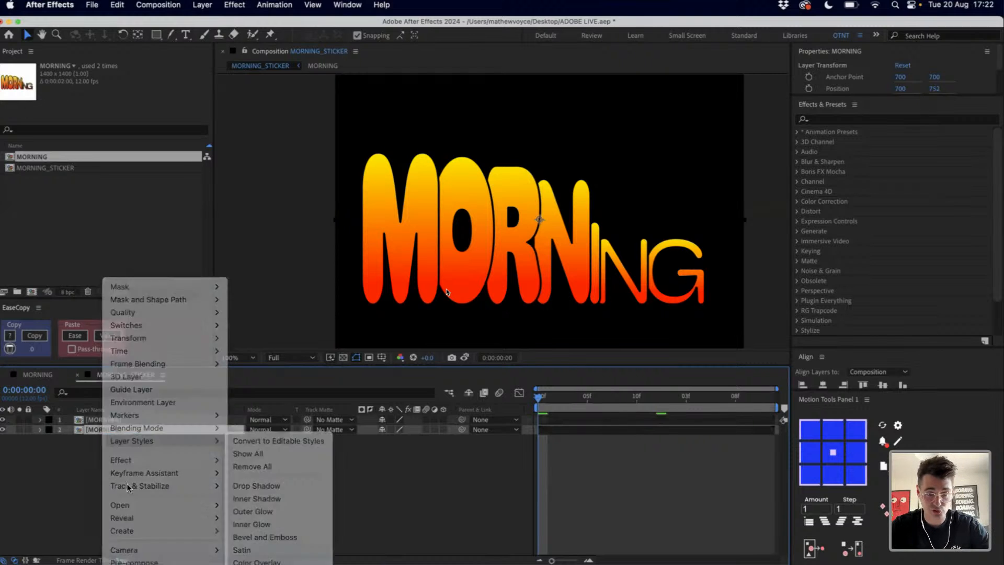
{"action": "left_click", "coordinate": [242, 564]}
{"action": "left_click", "coordinate": [60, 469]}
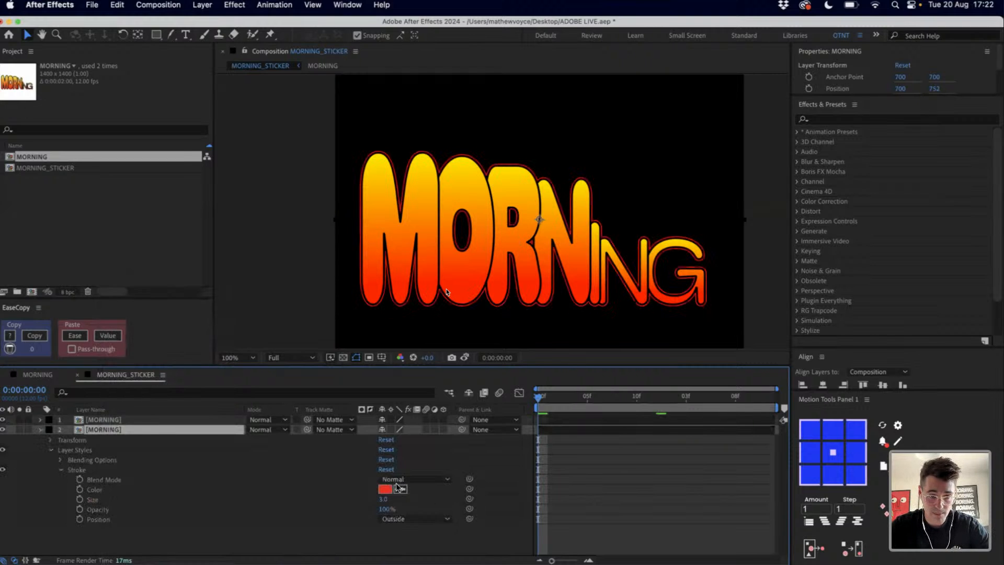
Set the lower MORNING layer's stroke colour to white (FFFFFF) and its size to 43.3
{"action": "left_click", "coordinate": [385, 489]}
{"action": "left_click", "coordinate": [684, 150]}
{"action": "left_click_drag", "start_coordinate": [592, 86], "coordinate": [590, 85]}
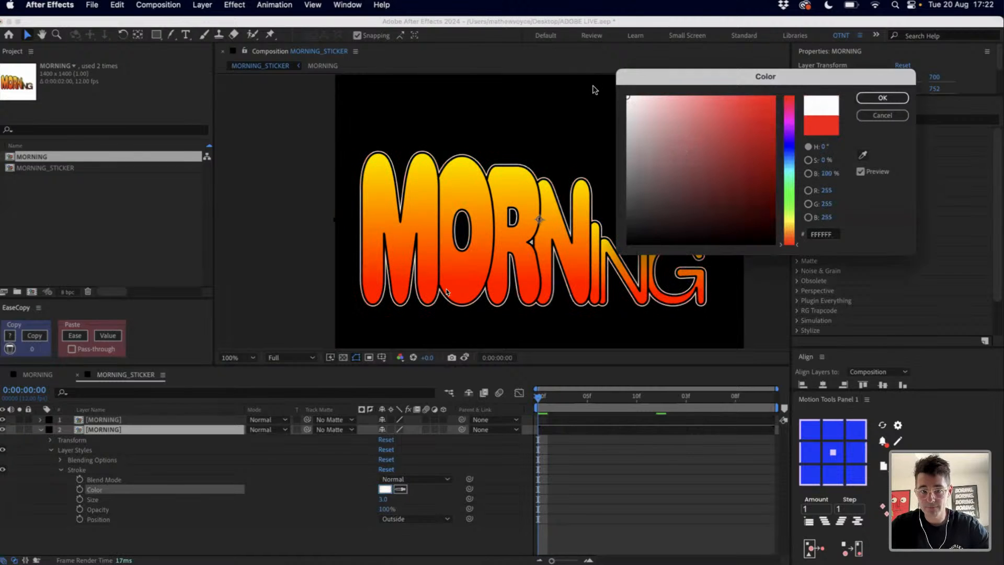
{"action": "key", "text": "Return"}
{"action": "mouse_move", "coordinate": [384, 501]}
{"action": "left_mouse_down"}
{"action": "mouse_move", "coordinate": [601, 474]}
{"action": "mouse_move", "coordinate": [503, 484]}
{"action": "left_mouse_up"}
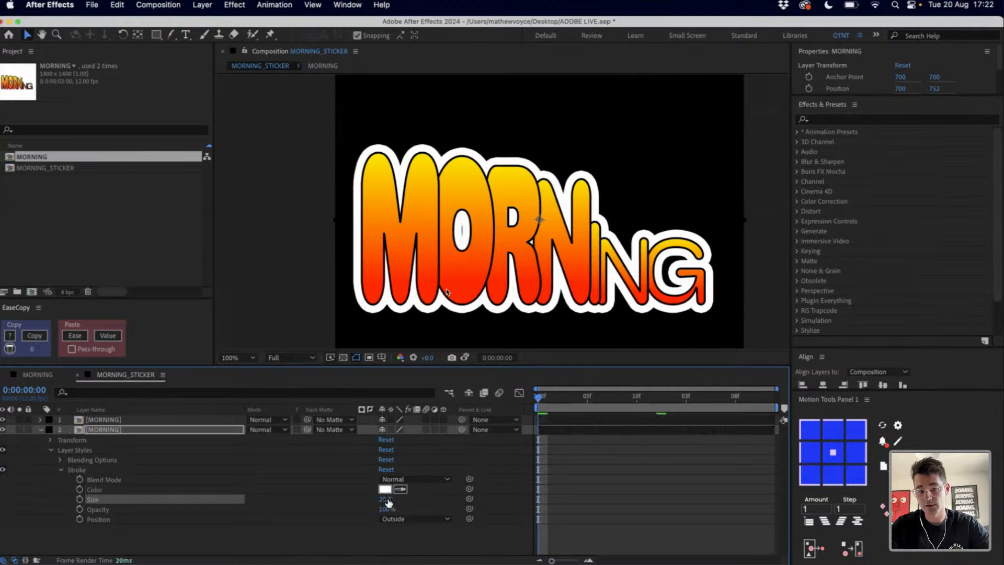
{"action": "mouse_move", "coordinate": [388, 501]}
{"action": "left_mouse_down"}
{"action": "mouse_move", "coordinate": [595, 400]}
{"action": "mouse_move", "coordinate": [500, 405]}
{"action": "left_mouse_up"}
Shift both MORNING layers horizontally to X position 708, playing back the animation to check the framing
{"action": "left_click", "coordinate": [577, 420], "text": "shift"}
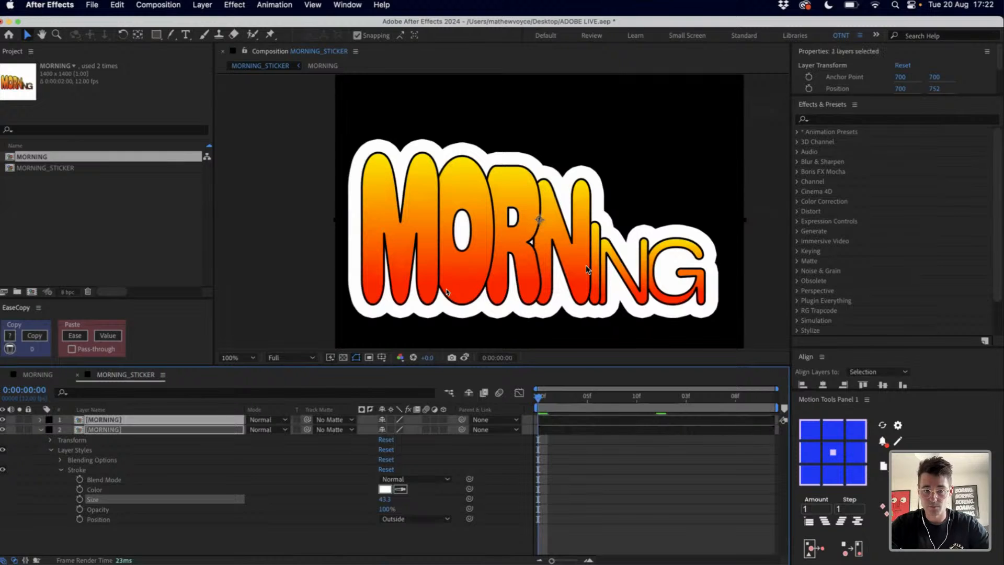
{"action": "key", "text": "shift+Right"}
{"action": "key", "text": "shift+Right"}
{"action": "key", "text": "Right"}
{"action": "key", "text": "Right"}
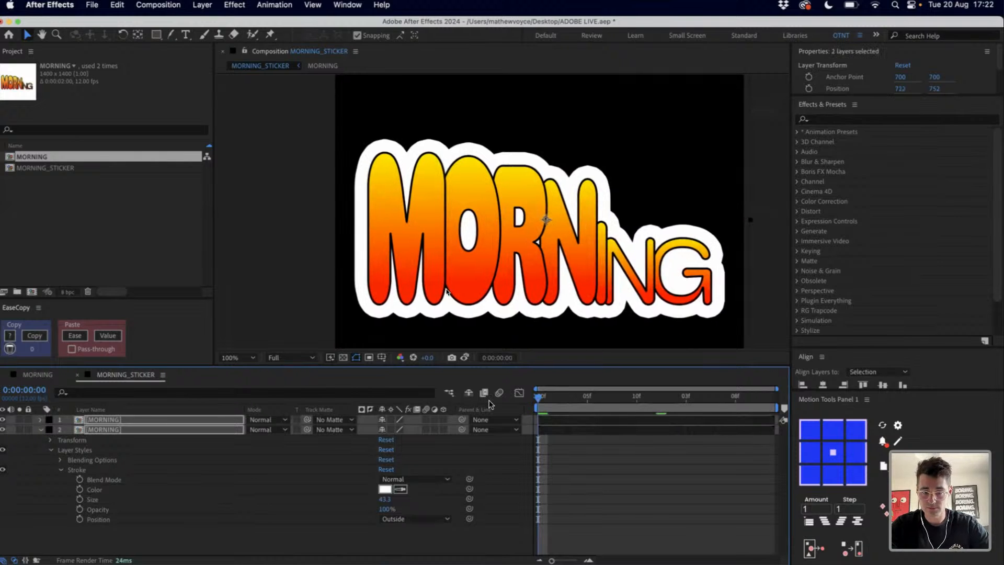
{"action": "key", "text": "space"}
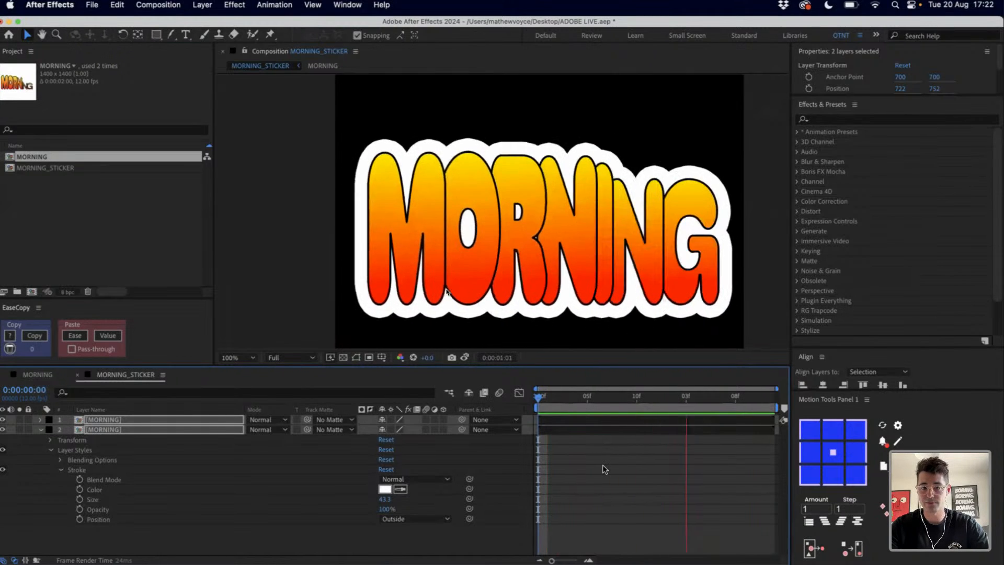
{"action": "key", "text": "space"}
{"action": "key", "text": "shift+Left"}
{"action": "key", "text": "shift+Left"}
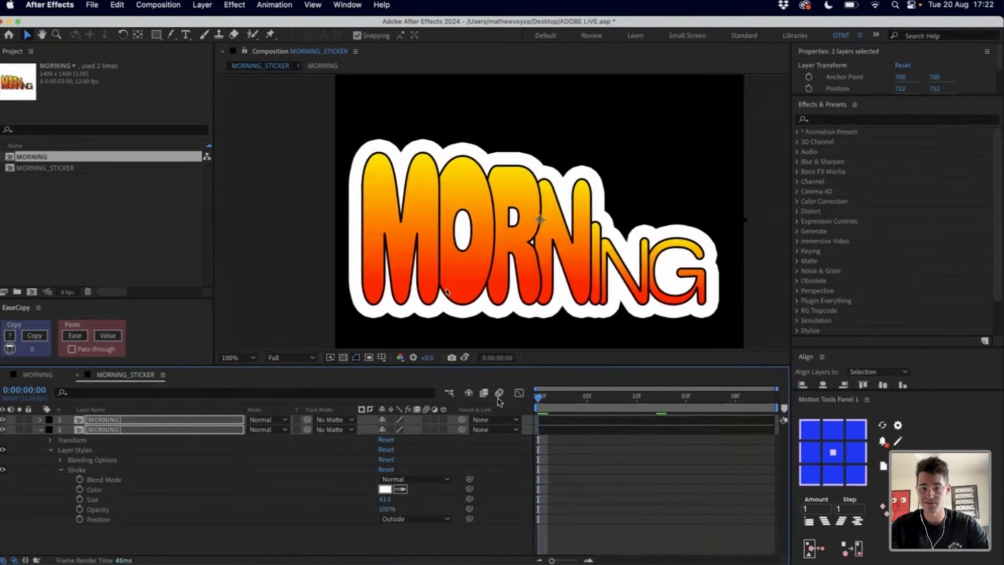
{"action": "key", "text": "space"}
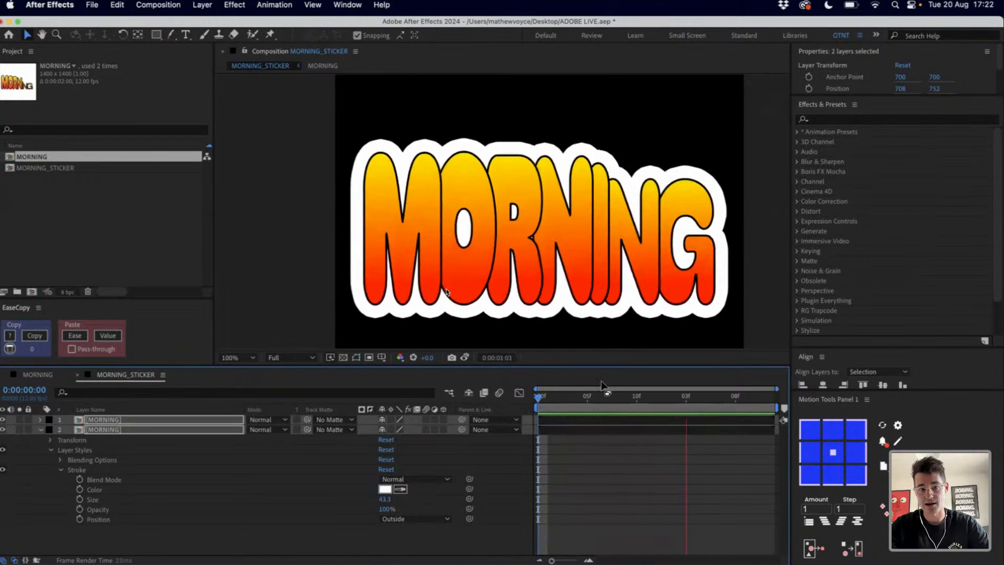
At frame 8, draw a small white-filled rectangle over the hole in the letter O
{"action": "left_click", "coordinate": [606, 392]}
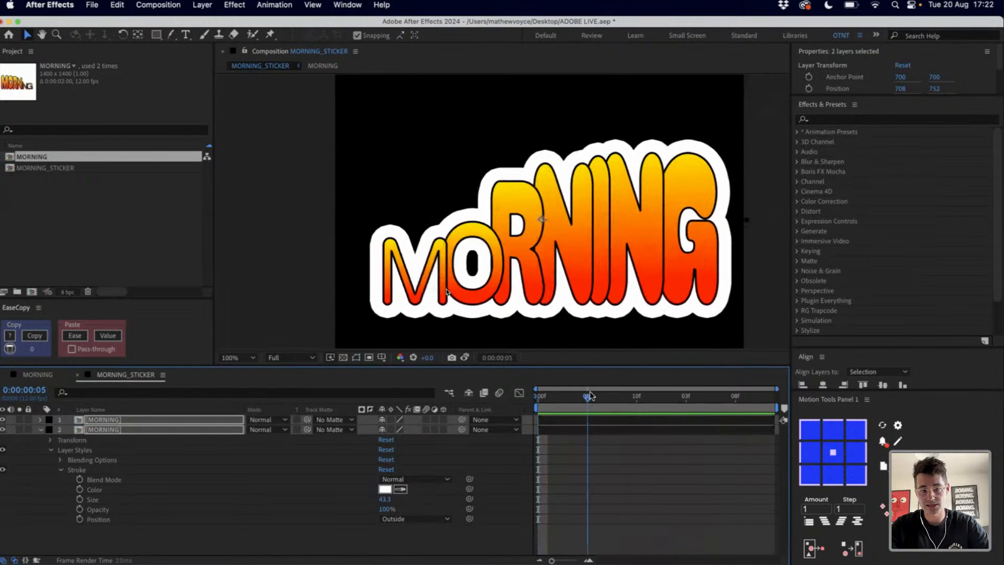
{"action": "left_click", "coordinate": [617, 392]}
{"action": "left_click", "coordinate": [301, 135]}
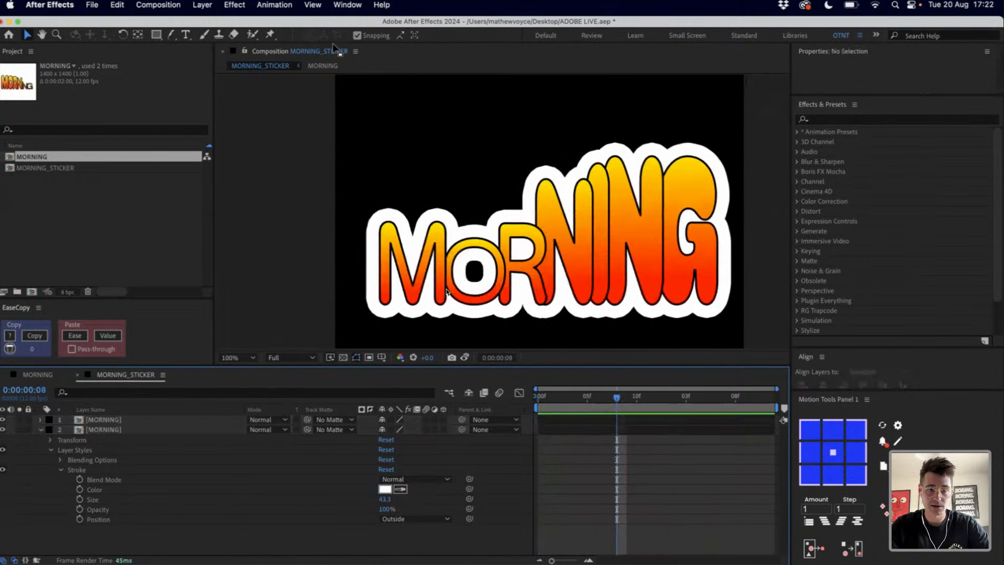
{"action": "key", "text": "q"}
{"action": "left_click", "coordinate": [362, 35]}
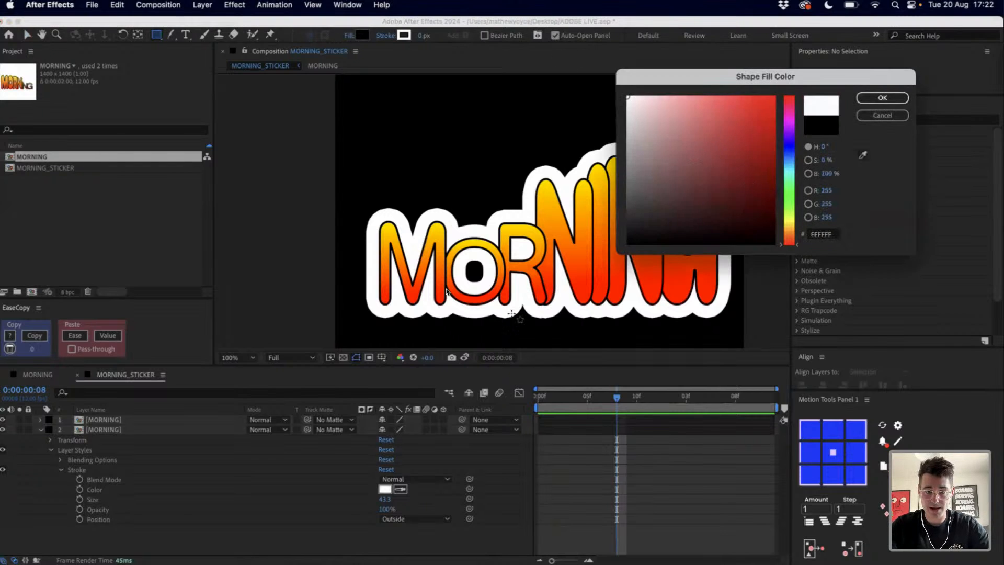
{"action": "key", "text": "Return"}
{"action": "left_click_drag", "start_coordinate": [452, 257], "coordinate": [493, 285]}
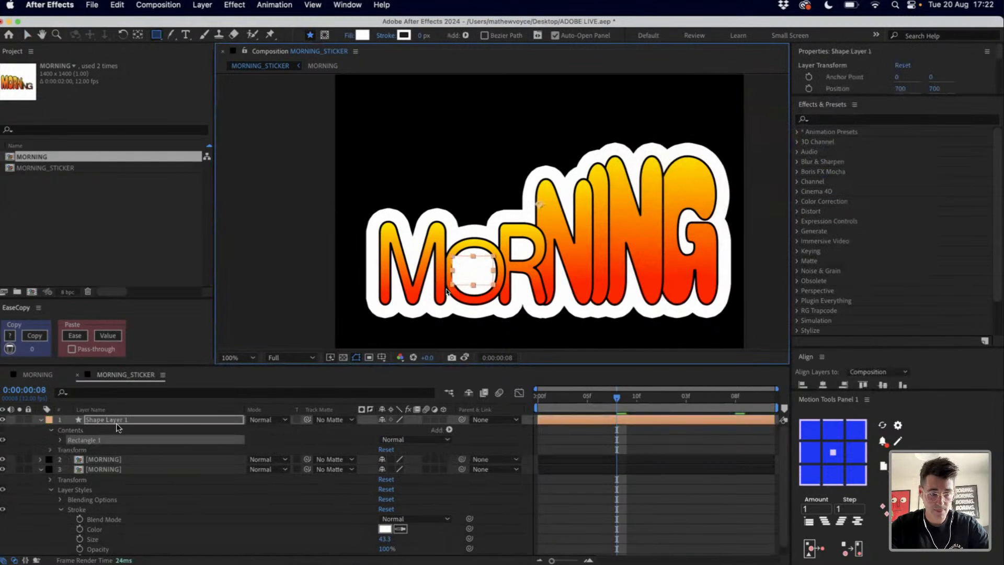
Rename the rectangle's shape layer cover and send it to the bottom of the layer stack
{"action": "type", "text": "cover"}
{"action": "key", "text": "Return"}
{"action": "key", "text": "super+shift+bracketleft"}
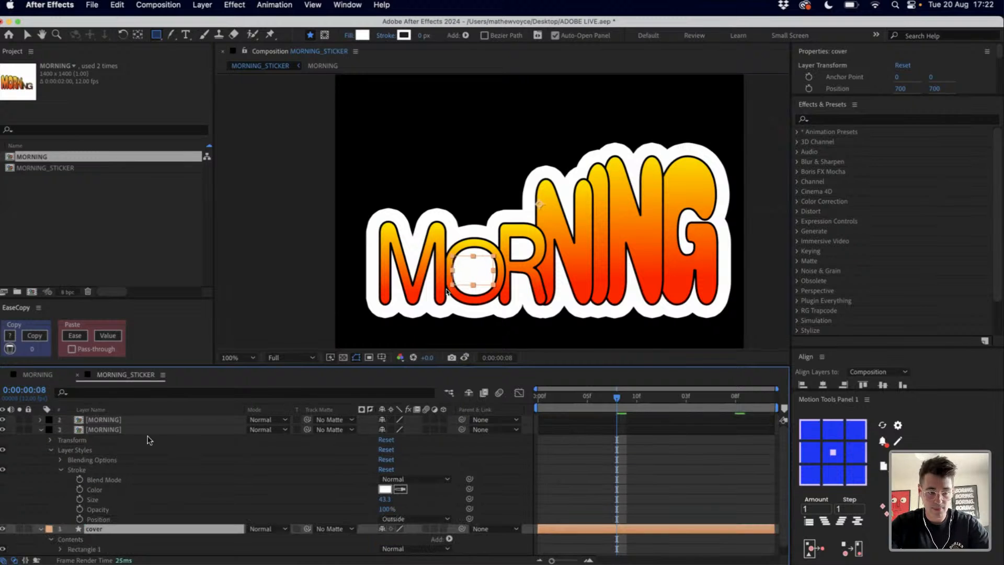
At frame 7, keyframe the cover layer's position, raise it to Y 680 and centre its anchor point
{"action": "key", "text": "p"}
{"action": "left_click_drag", "start_coordinate": [545, 412], "coordinate": [606, 404]}
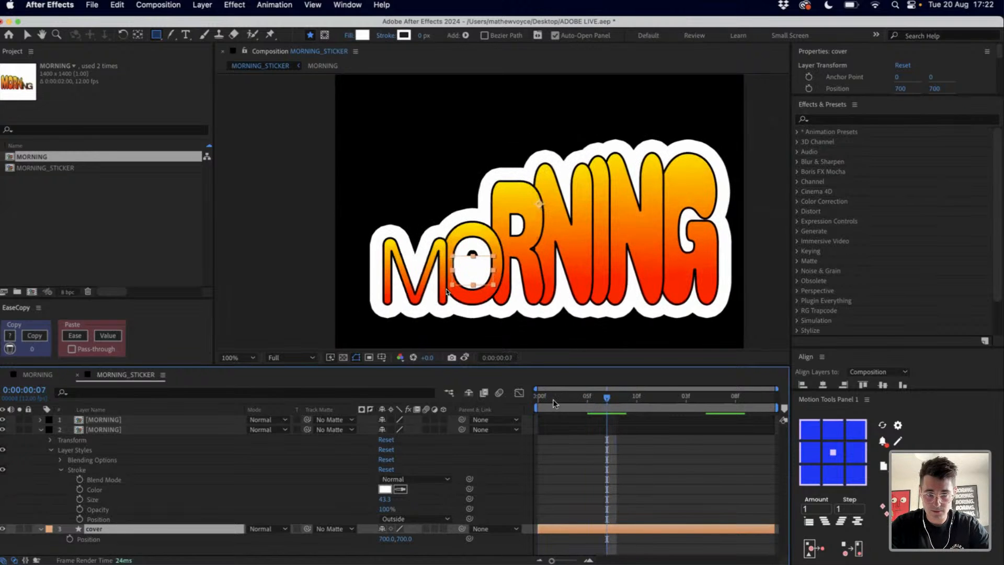
{"action": "left_click", "coordinate": [69, 538]}
{"action": "key", "text": "shift+Up"}
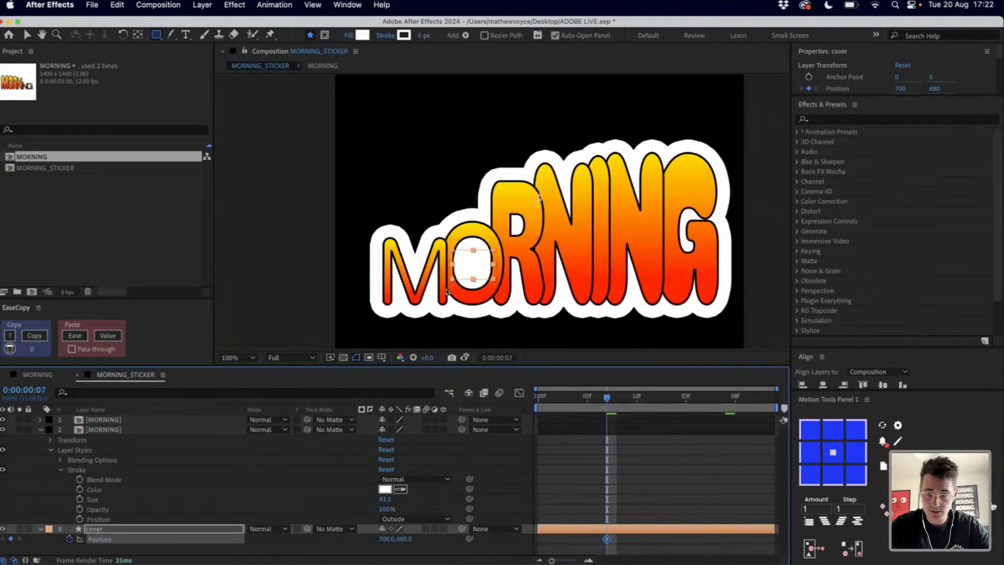
{"action": "left_click", "coordinate": [828, 460]}
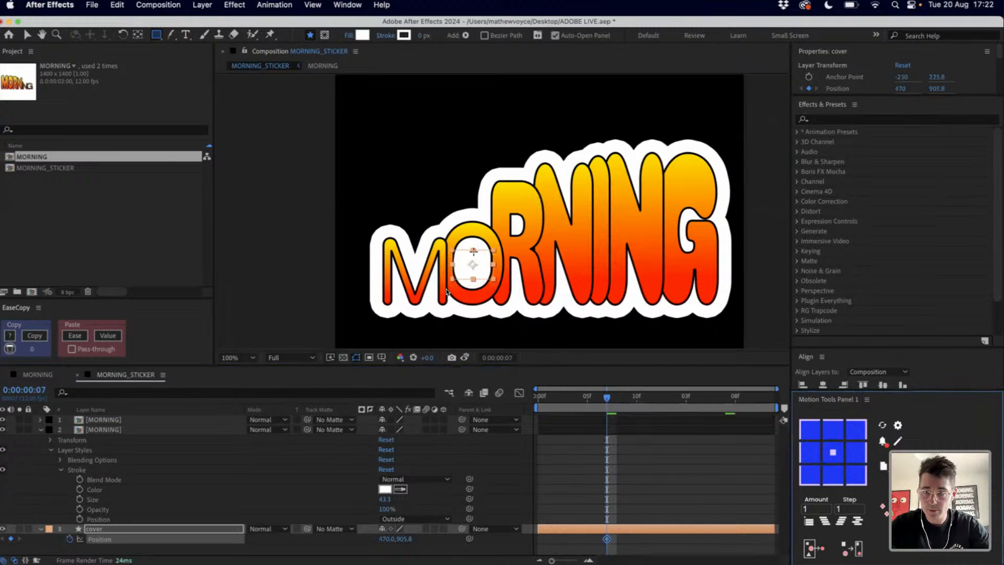
Make the cover rectangle taller so it fills the hole in the O, and play back the animation
{"action": "double_click", "coordinate": [446, 291]}
{"action": "key", "text": "p"}
{"action": "key", "text": "v"}
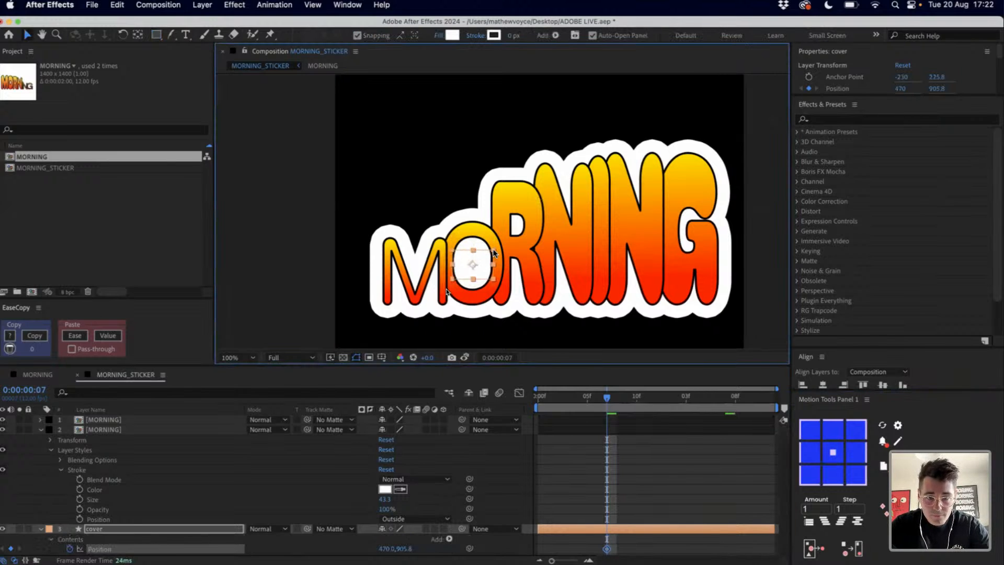
{"action": "key", "text": "Page_Down"}
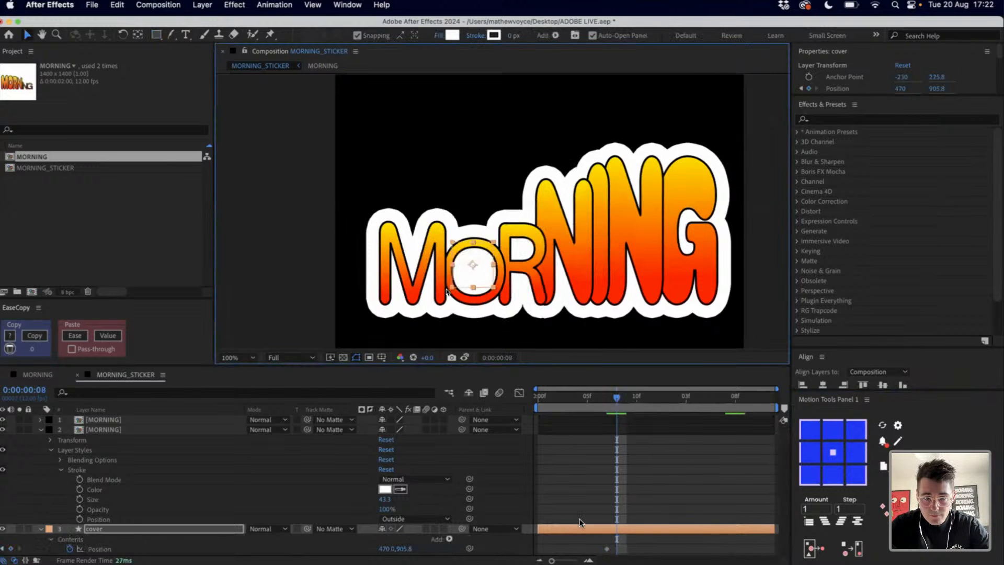
{"action": "key", "text": "space"}
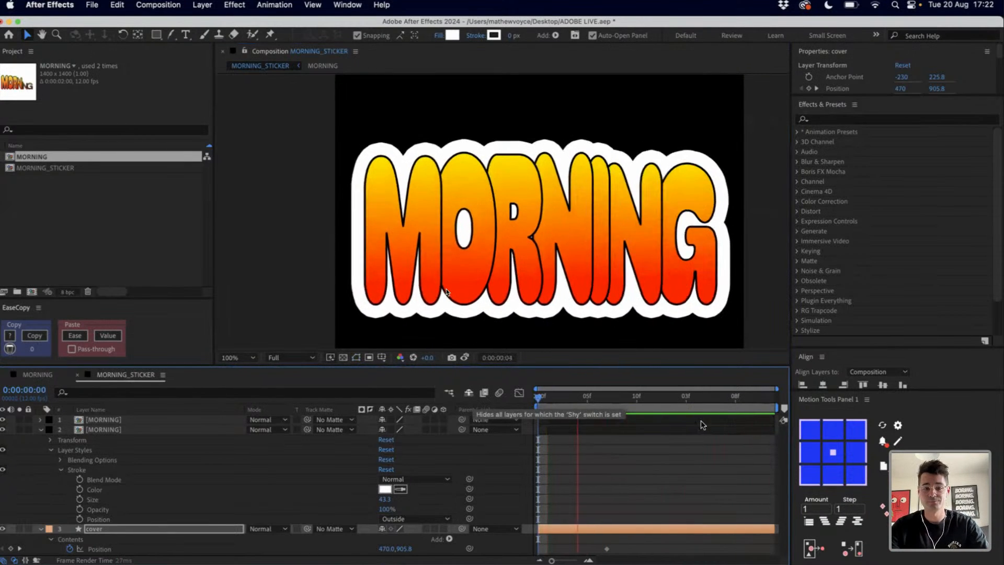
{"action": "key", "text": "space"}
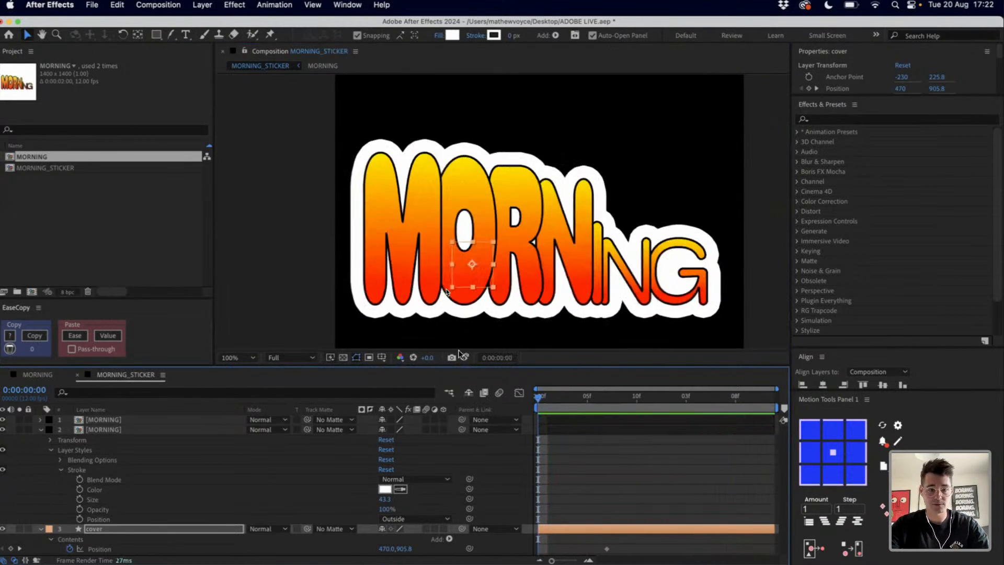
Turn on the transparency grid, collapse the layer properties and duplicate the stroked MORNING layer
{"action": "left_click", "coordinate": [343, 358]}
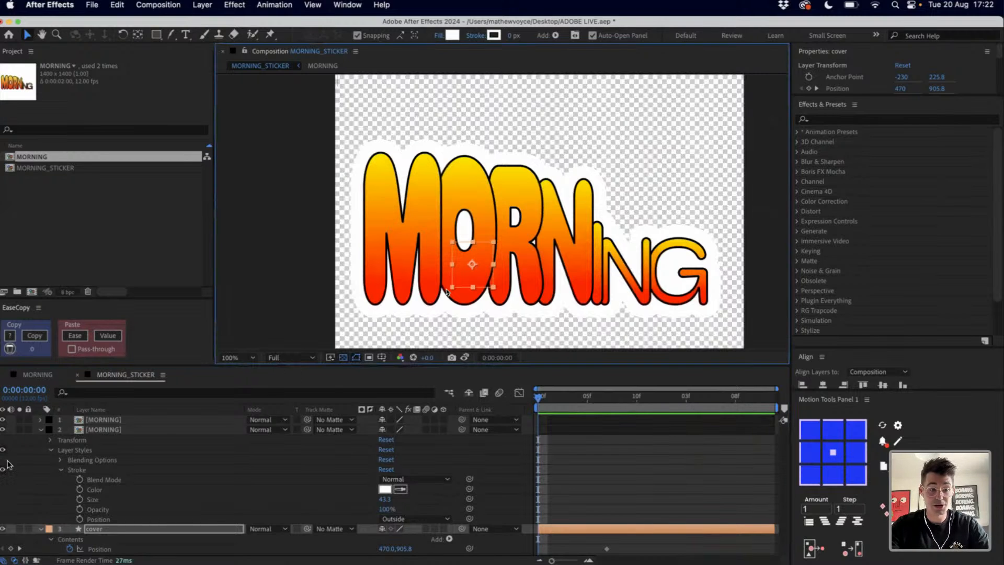
{"action": "key", "text": "super+a"}
{"action": "left_click", "coordinate": [41, 430]}
{"action": "left_click", "coordinate": [100, 428]}
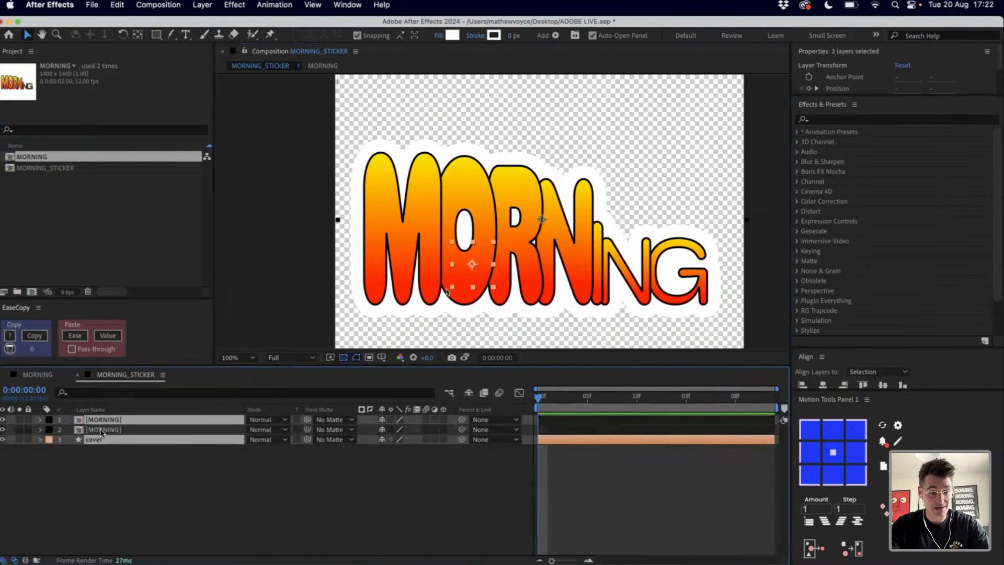
{"action": "key", "text": "super+d"}
Set the stroke colour of the lowest MORNING duplicate to black
{"action": "left_click", "coordinate": [39, 442]}
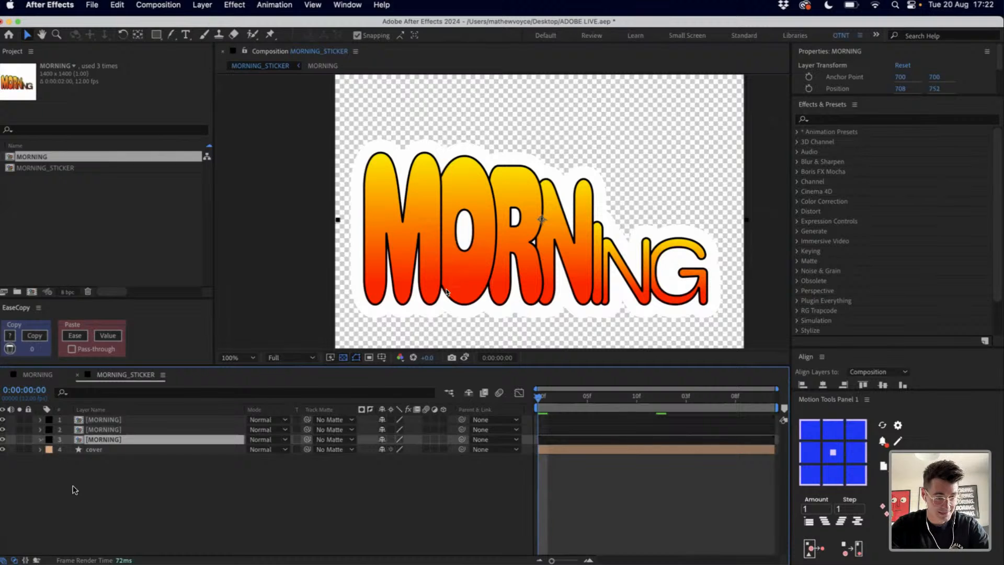
{"action": "left_click", "coordinate": [86, 463]}
{"action": "left_click", "coordinate": [386, 500]}
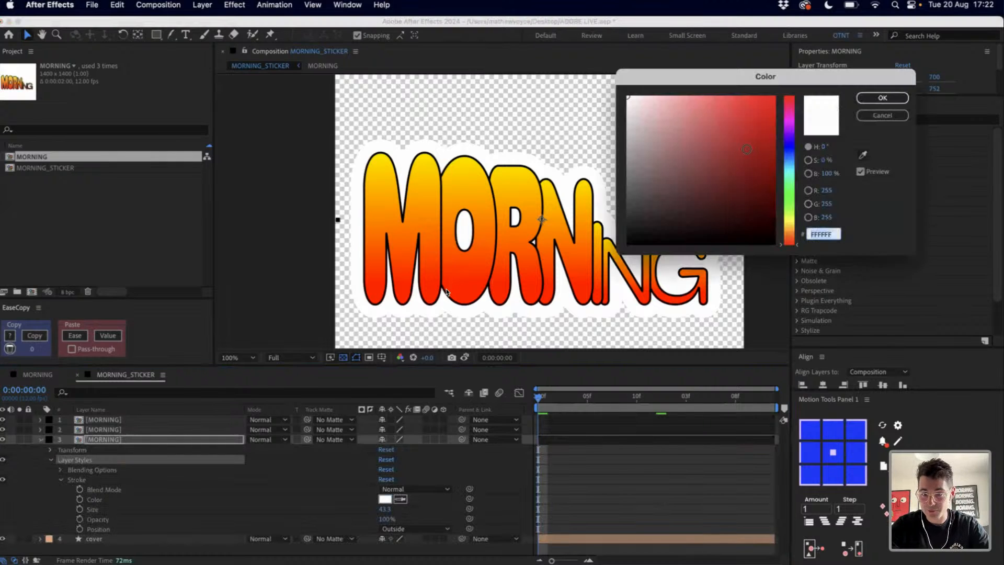
{"action": "left_click_drag", "start_coordinate": [749, 146], "coordinate": [695, 275]}
{"action": "key", "text": "Return"}
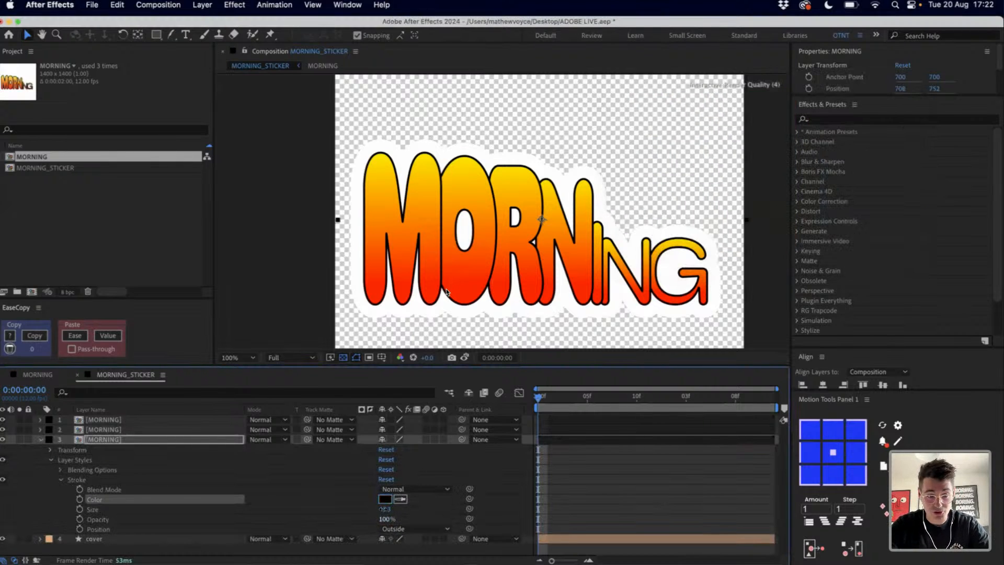
Increase the black stroke's size to 51.1 so it forms a thin outline around the white border
{"action": "key", "text": "Up"}
{"action": "key", "text": "Up"}
{"action": "key", "text": "Up"}
{"action": "key", "text": "Up"}
{"action": "key", "text": "Up"}
{"action": "key", "text": "Up"}
{"action": "key", "text": "Up"}
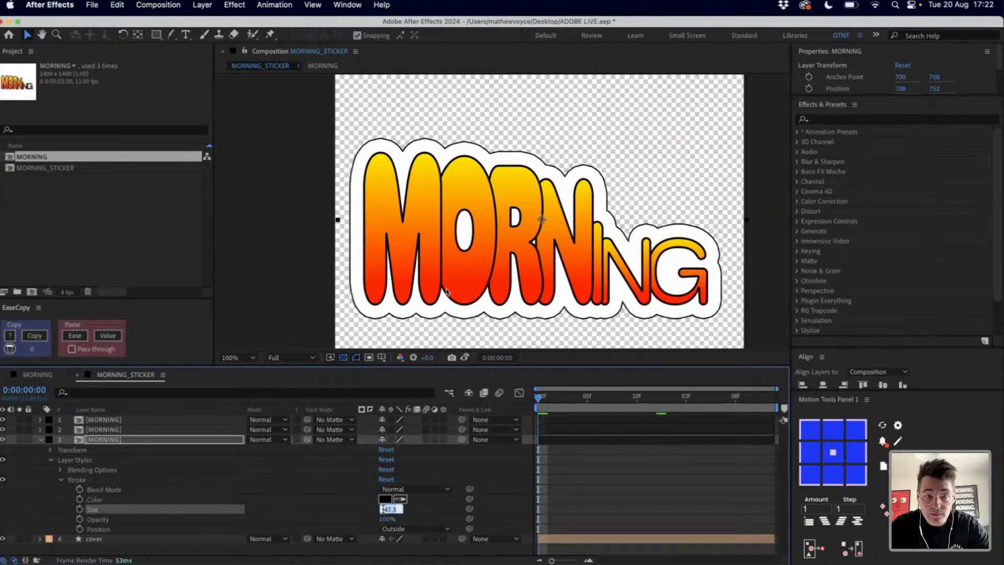
{"action": "key", "text": "Up"}
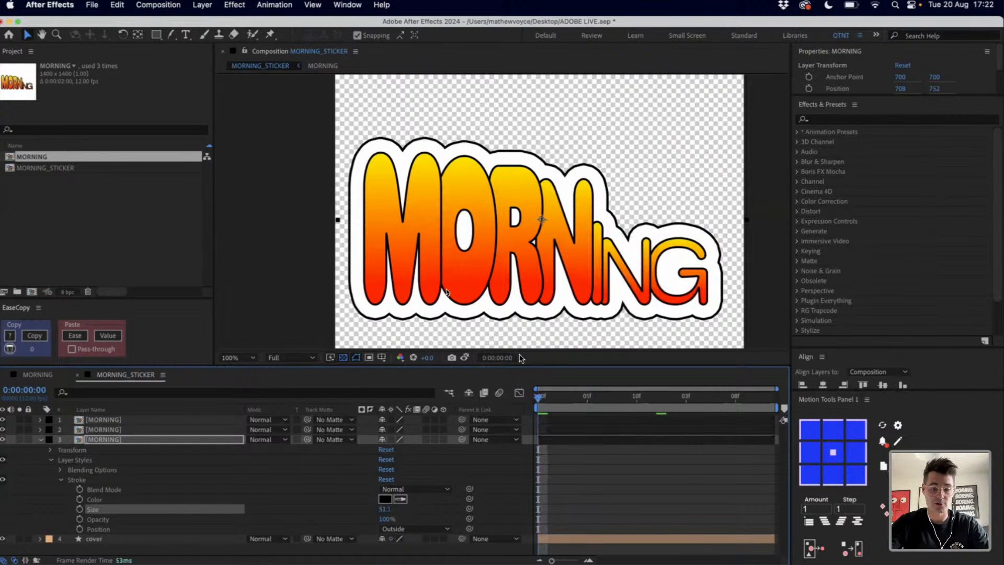
Turn off the transparency grid and set the MORNING_STICKER composition's background colour to medium royal blue
{"action": "left_click", "coordinate": [336, 360]}
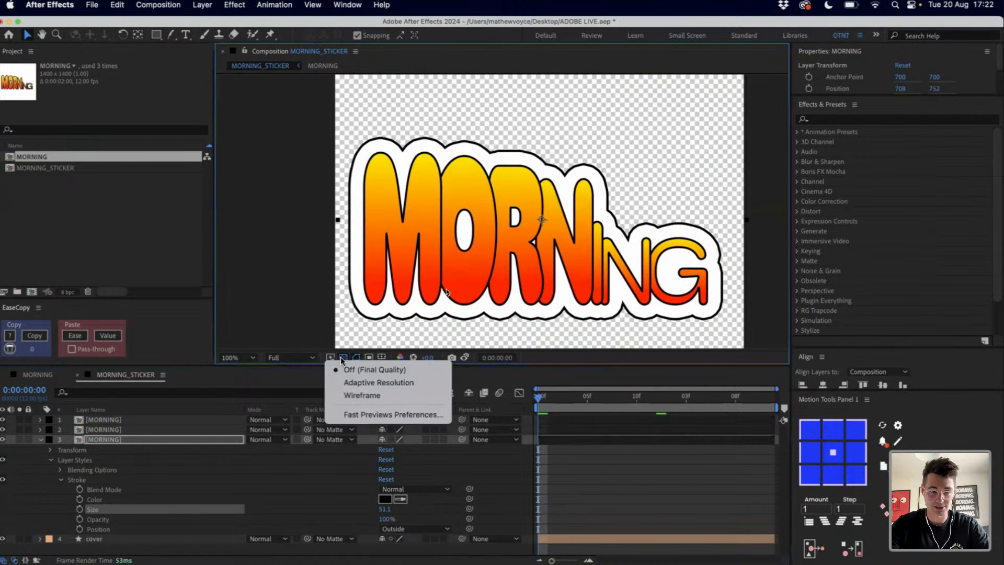
{"action": "left_click", "coordinate": [340, 356]}
{"action": "key", "text": "super+k"}
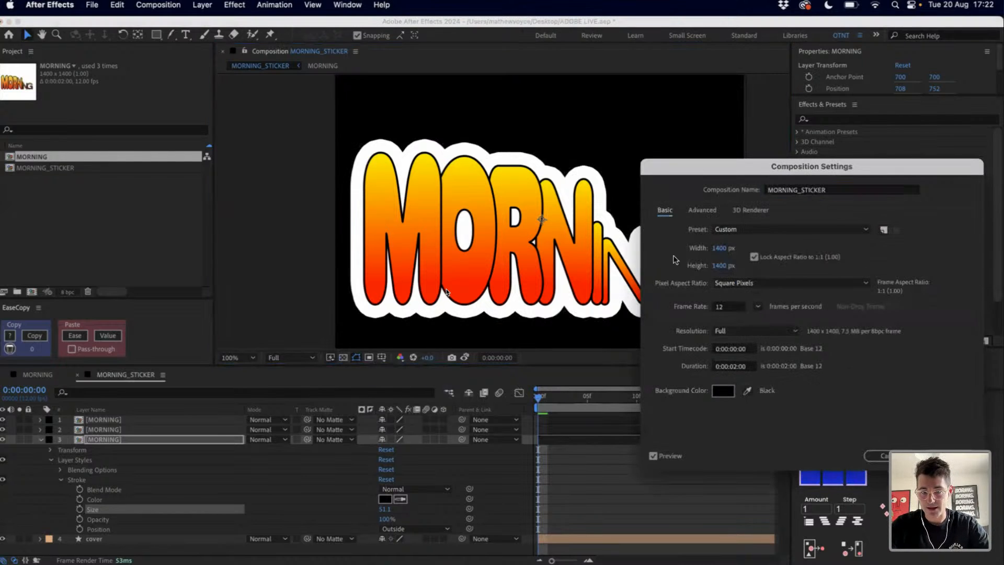
{"action": "left_click", "coordinate": [723, 390]}
{"action": "left_click", "coordinate": [699, 137]}
{"action": "left_click_drag", "start_coordinate": [790, 203], "coordinate": [782, 152]}
{"action": "left_click", "coordinate": [748, 93]}
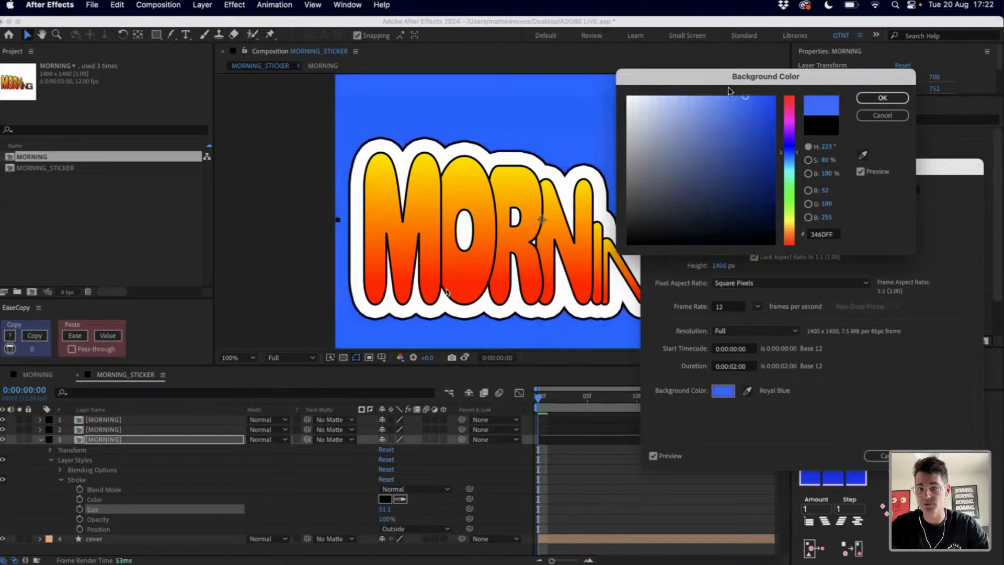
{"action": "left_click", "coordinate": [882, 98]}
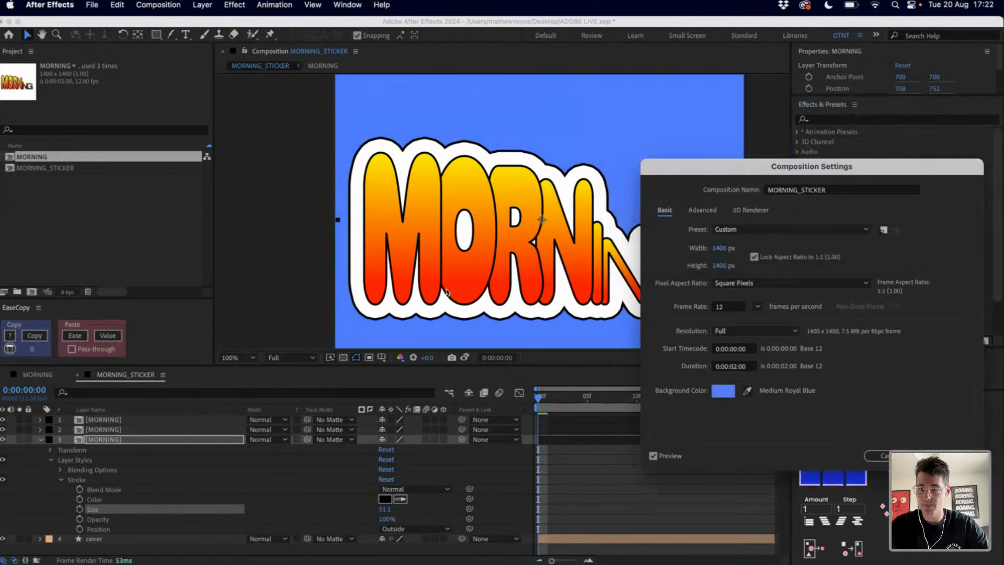
{"action": "key", "text": "Return"}
Play back the outlined sticker animation against the blue background
{"action": "left_click", "coordinate": [756, 218]}
{"action": "key", "text": "comma"}
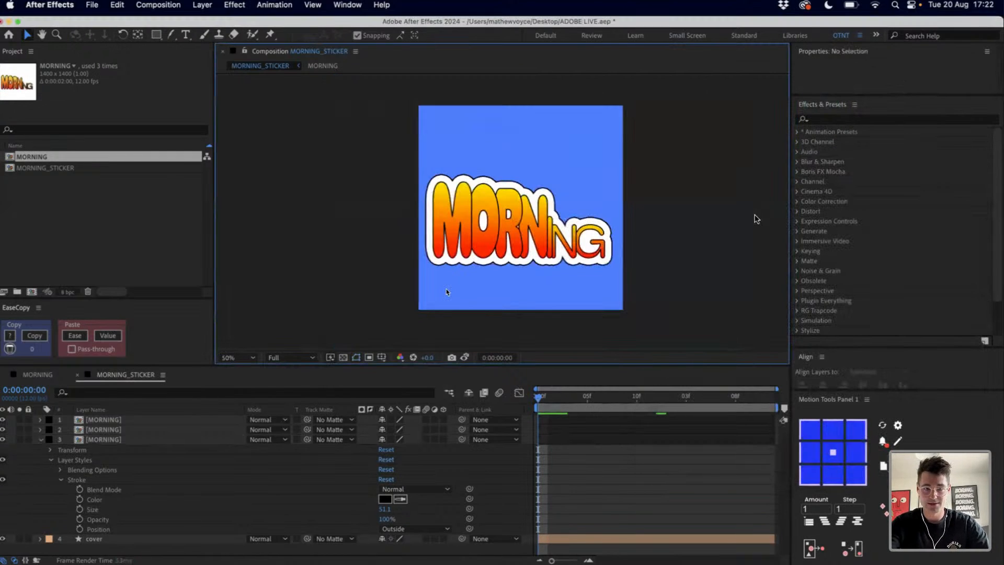
{"action": "key", "text": "space"}
{"action": "key", "text": "period"}
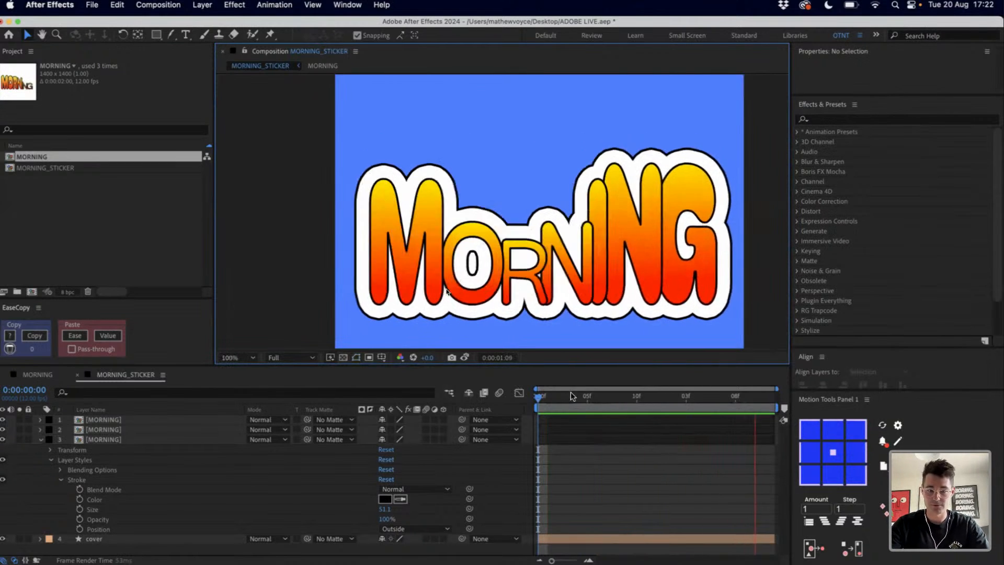
{"action": "key", "text": "space"}
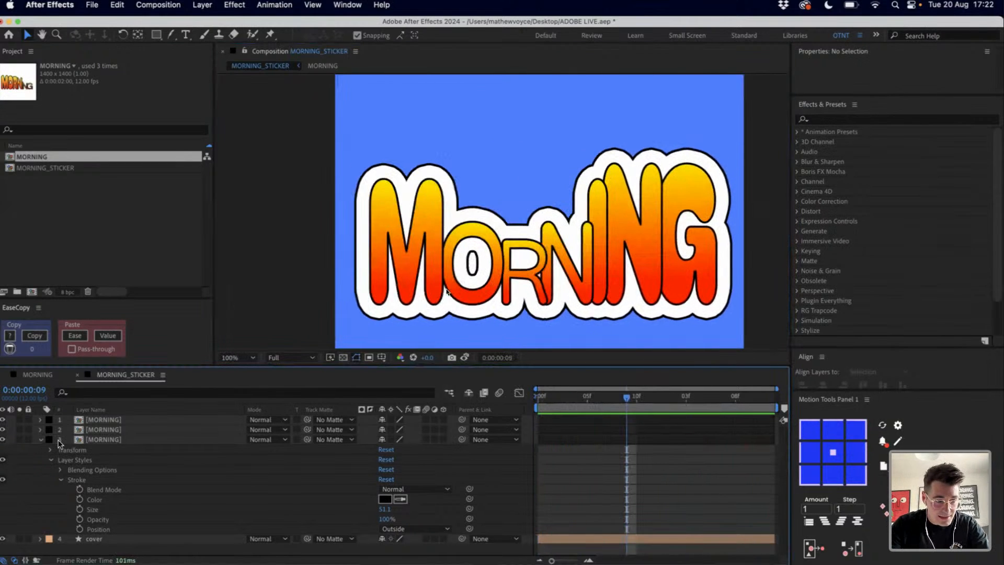
Delete the cover layer and the black-stroked MORNING duplicate, and play back the animation
{"action": "left_click", "coordinate": [42, 439]}
{"action": "left_click", "coordinate": [124, 439]}
{"action": "left_click", "coordinate": [106, 447]}
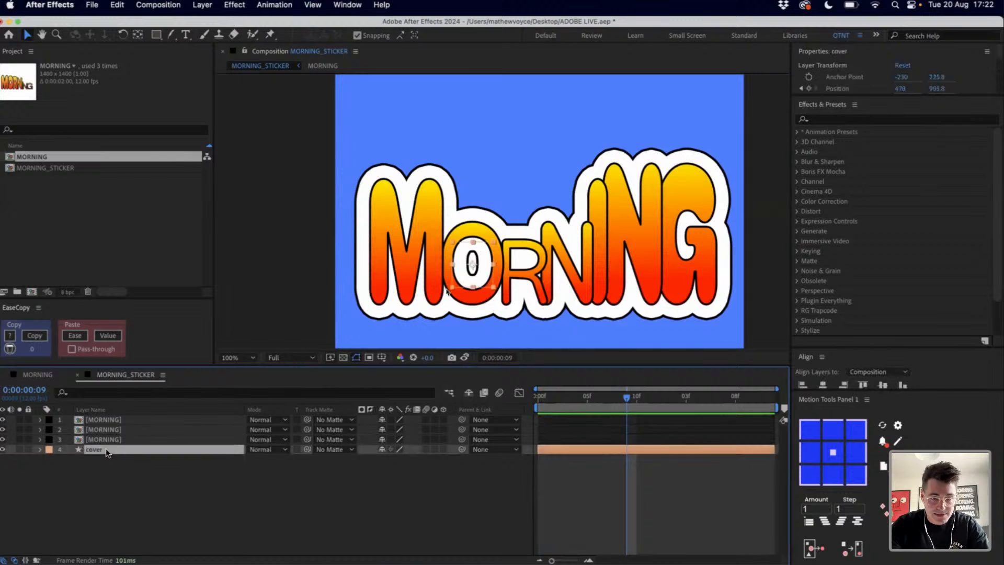
{"action": "key", "text": "Delete"}
{"action": "left_click", "coordinate": [102, 440]}
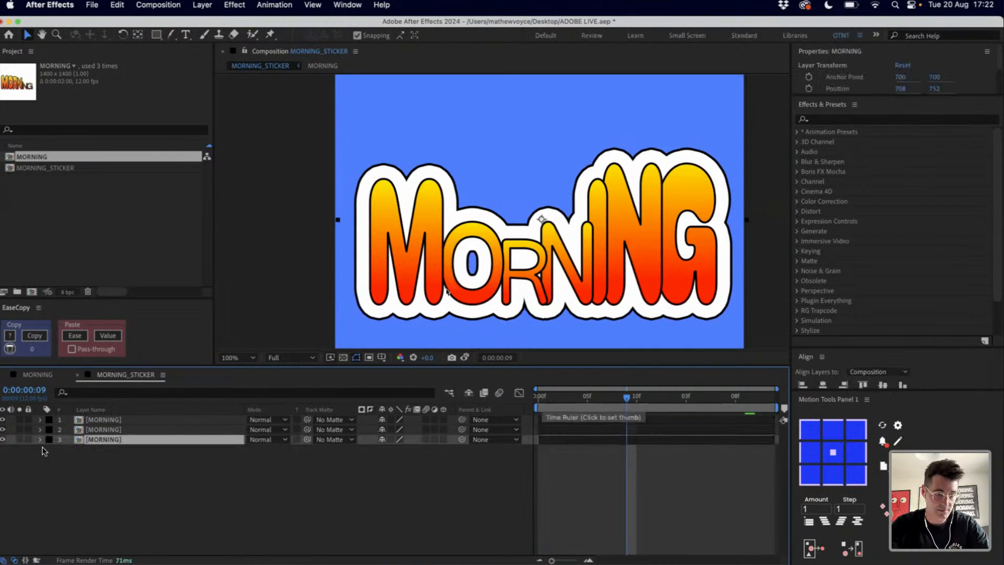
{"action": "key", "text": "Delete"}
{"action": "key", "text": "space"}
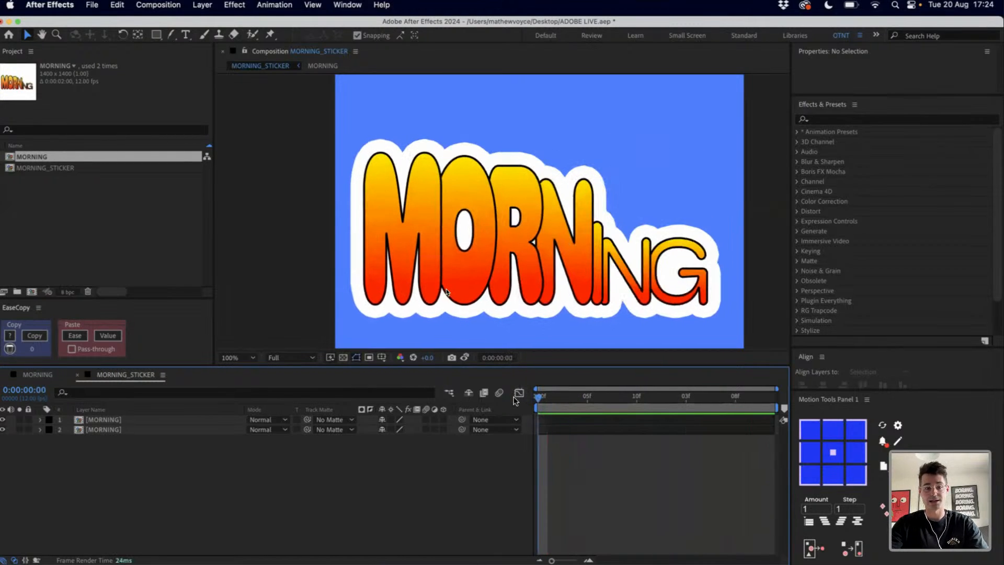
Add the MORNING_STICKER composition to the render queue with the High Quality with Alpha output module
{"action": "left_click", "coordinate": [158, 5]}
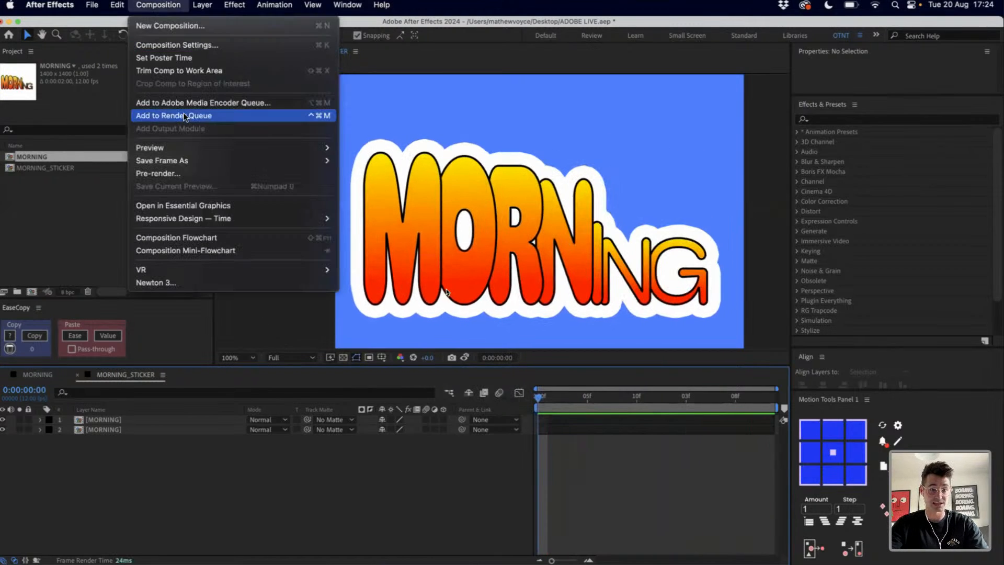
{"action": "left_click", "coordinate": [184, 115]}
{"action": "left_click", "coordinate": [72, 446]}
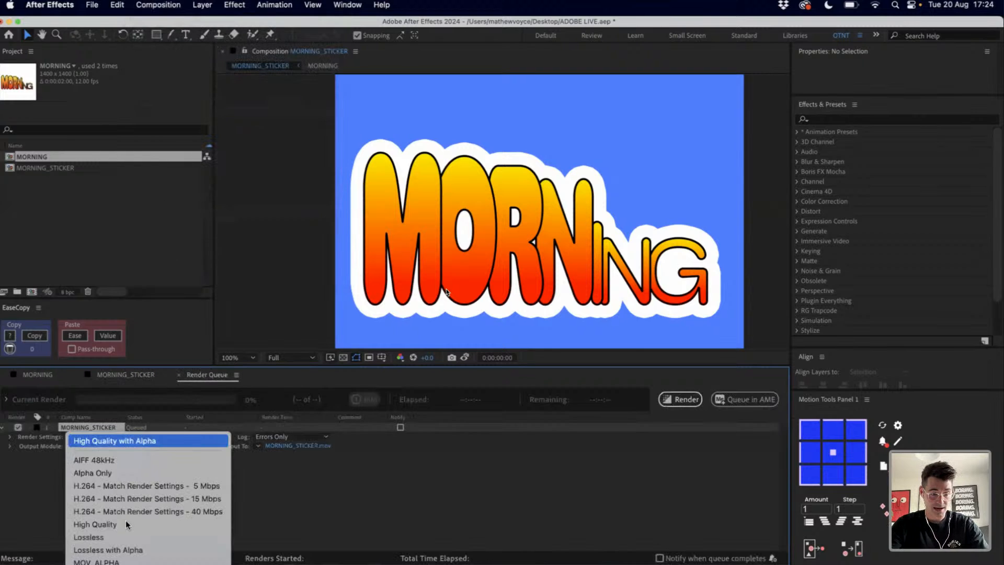
{"action": "left_click", "coordinate": [93, 444]}
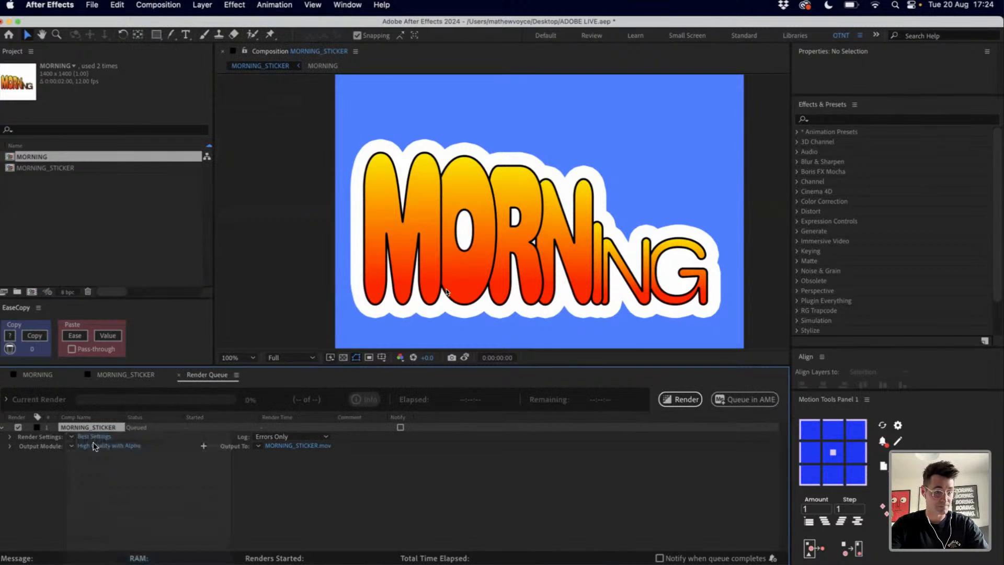
Set the render output to QuickTime format with RGB + Alpha channels, and turn the transparency grid back on
{"action": "left_click", "coordinate": [185, 133]}
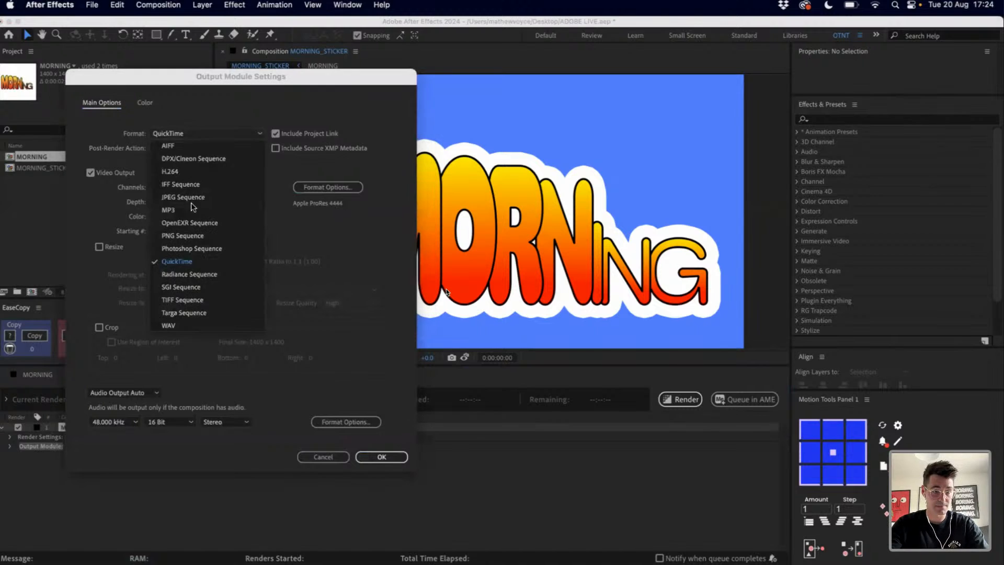
{"action": "left_click", "coordinate": [193, 262]}
{"action": "left_click", "coordinate": [164, 187]}
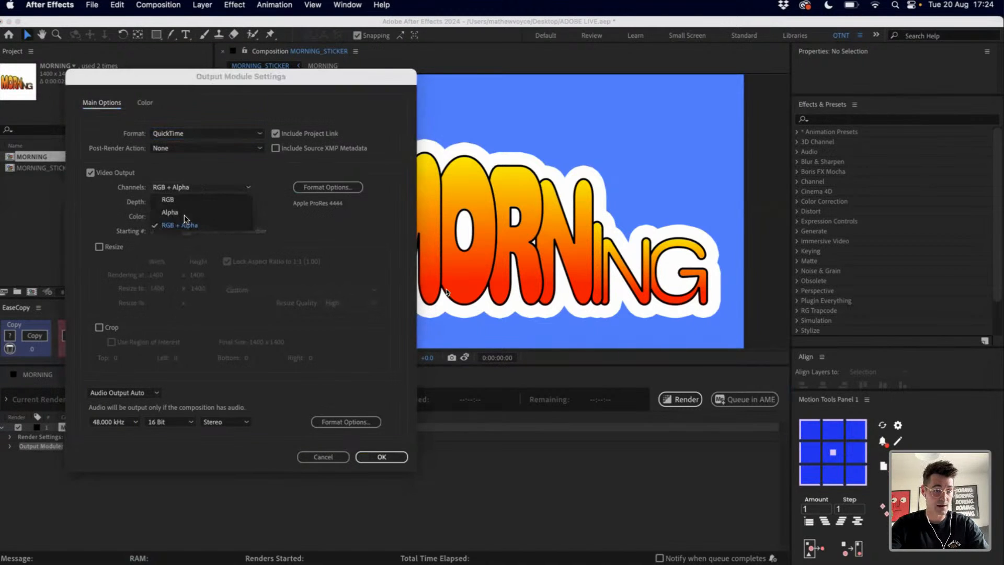
{"action": "left_click", "coordinate": [193, 225]}
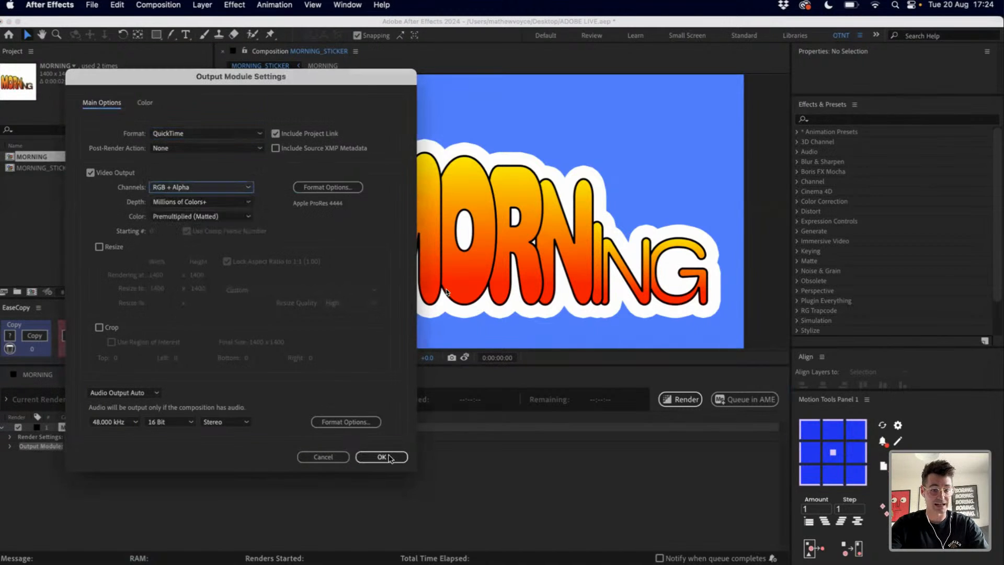
{"action": "left_click", "coordinate": [382, 457]}
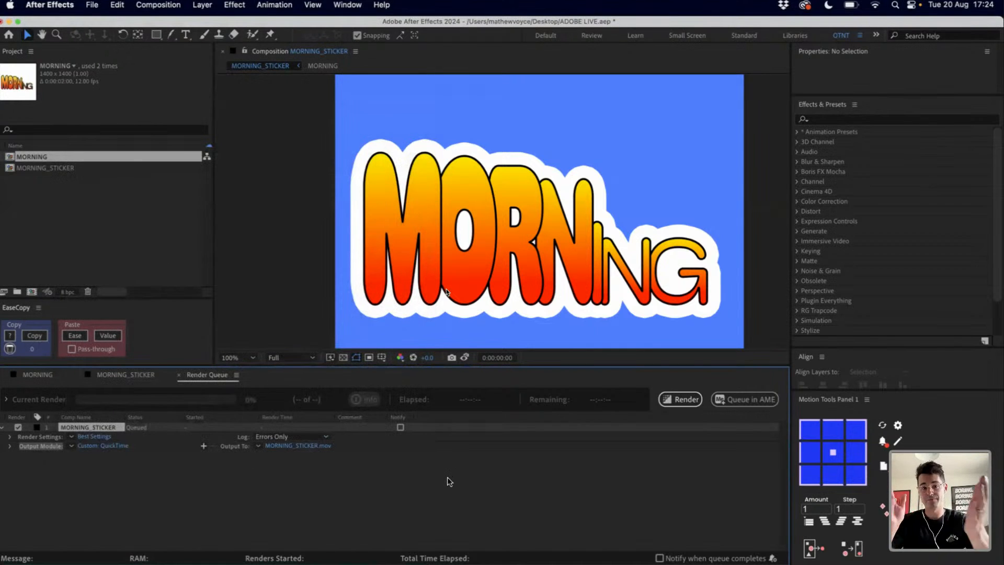
{"action": "left_click", "coordinate": [341, 357]}
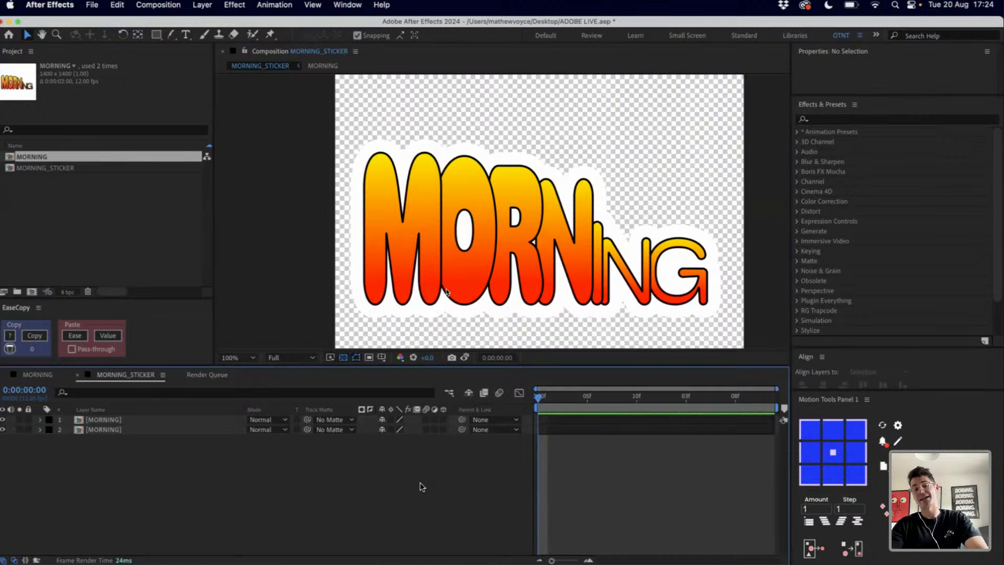